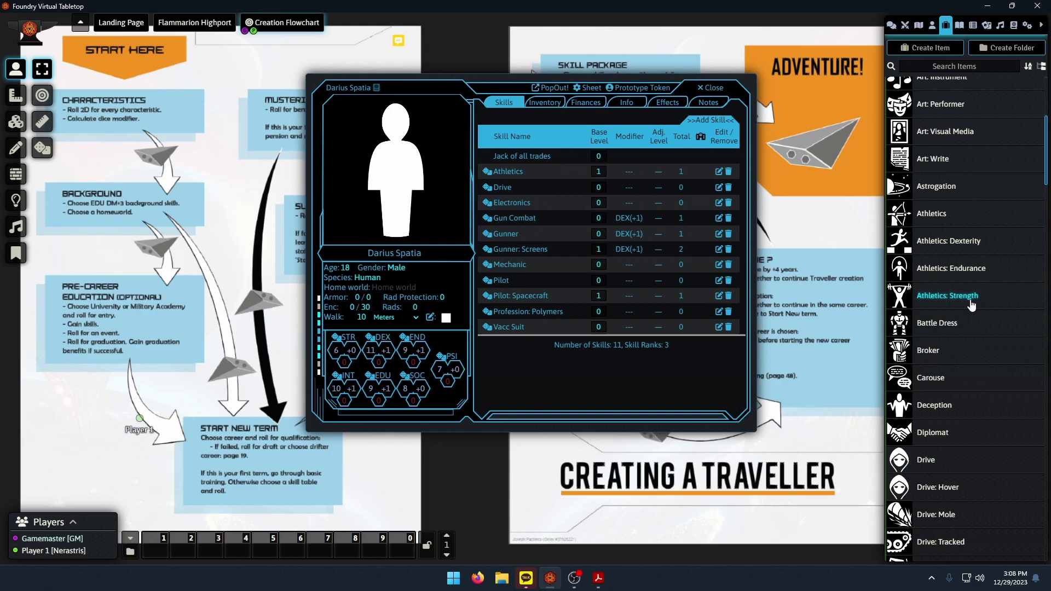
# Add the Athletics: Strength skill to the character sheet.
pyautogui.moveTo(972, 304); pyautogui.dragTo(545, 297)
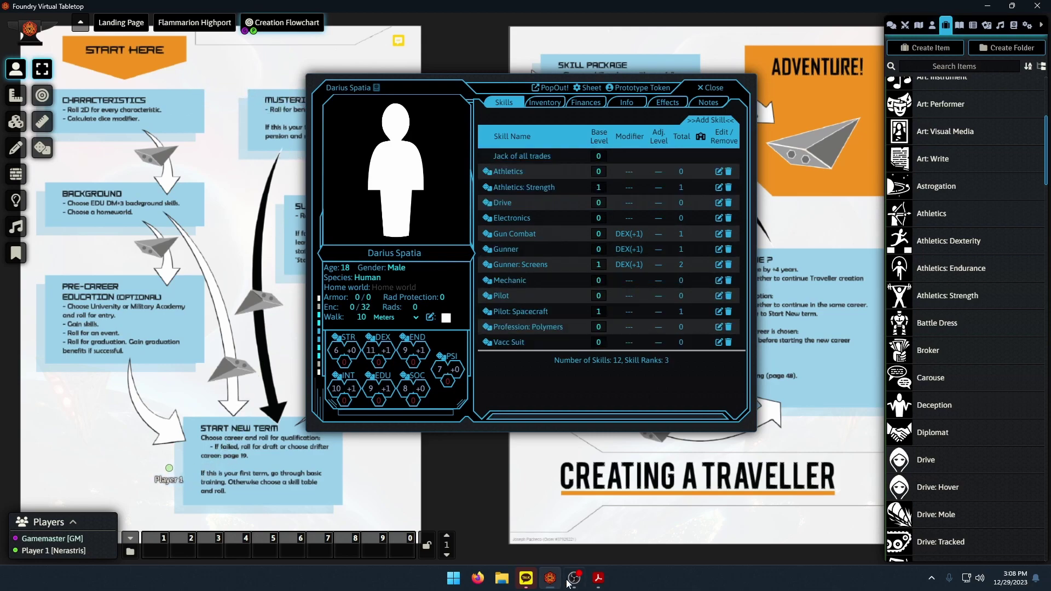
# Switch to the Traveller rulebook PDF and compare the Military Academy graduation benefits with the character sheet in Foundry Virtual Tabletop.
pyautogui.click(598, 578)
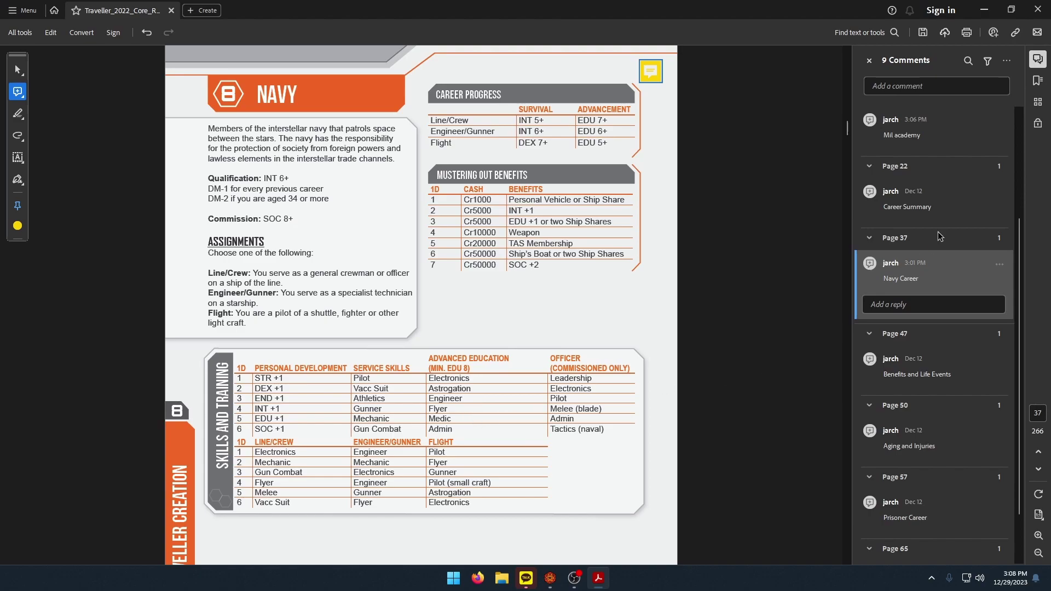
pyautogui.click(930, 129)
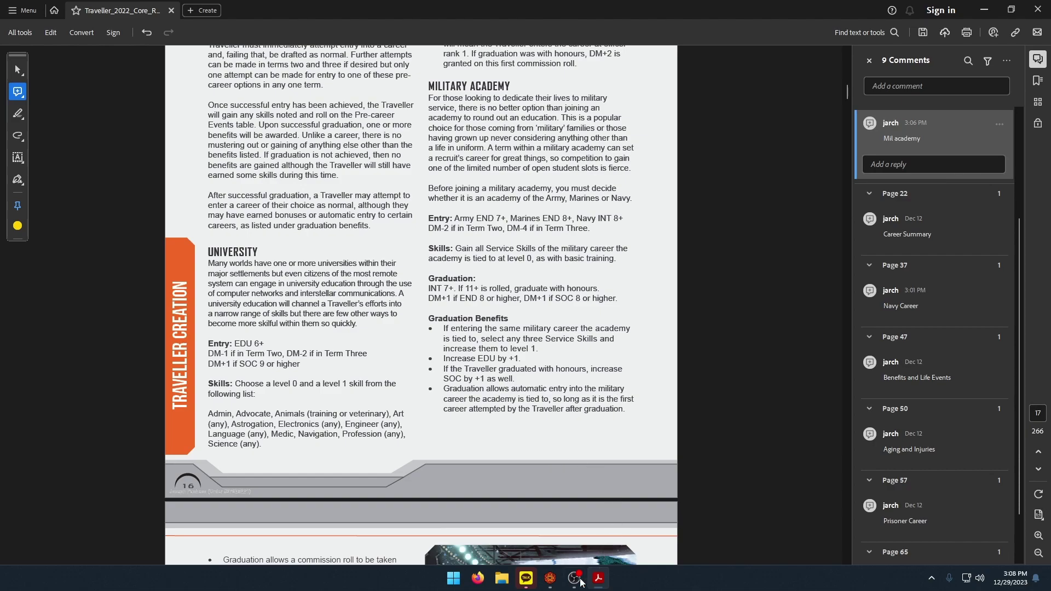
pyautogui.click(551, 577)
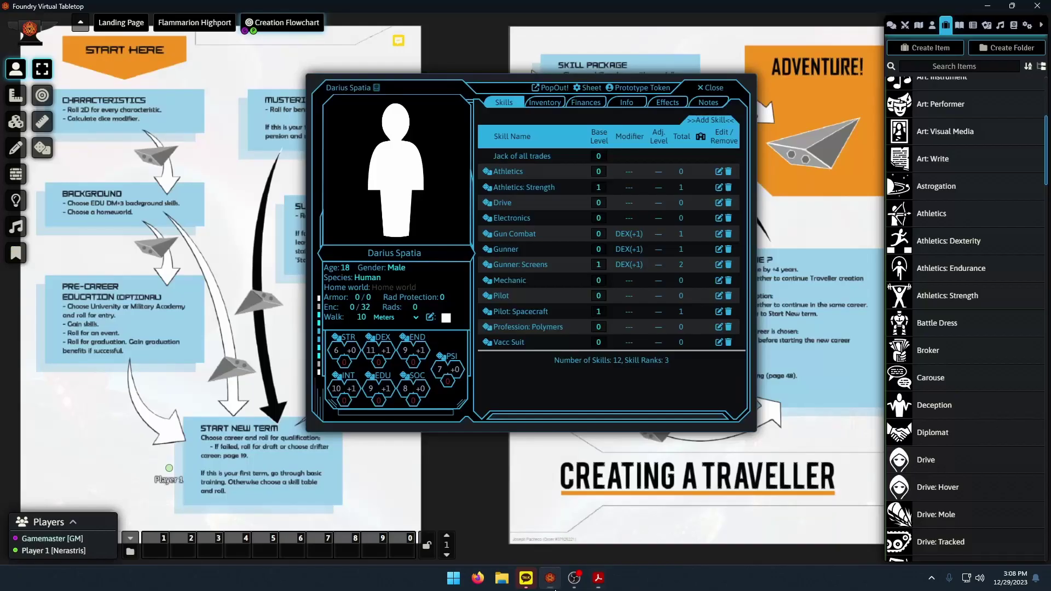
pyautogui.click(599, 581)
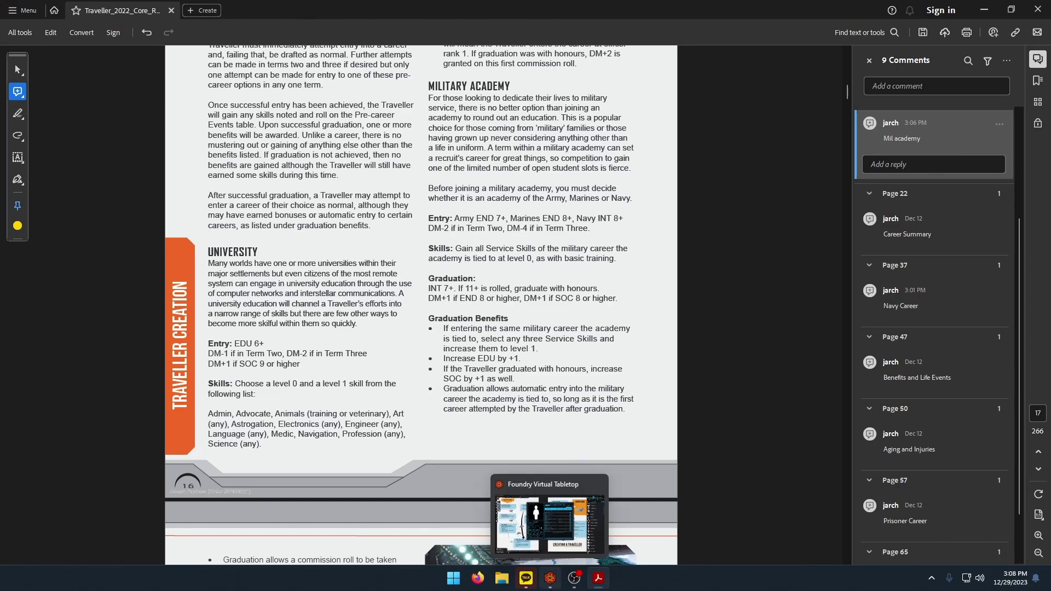
pyautogui.click(550, 577)
pyautogui.click(595, 586)
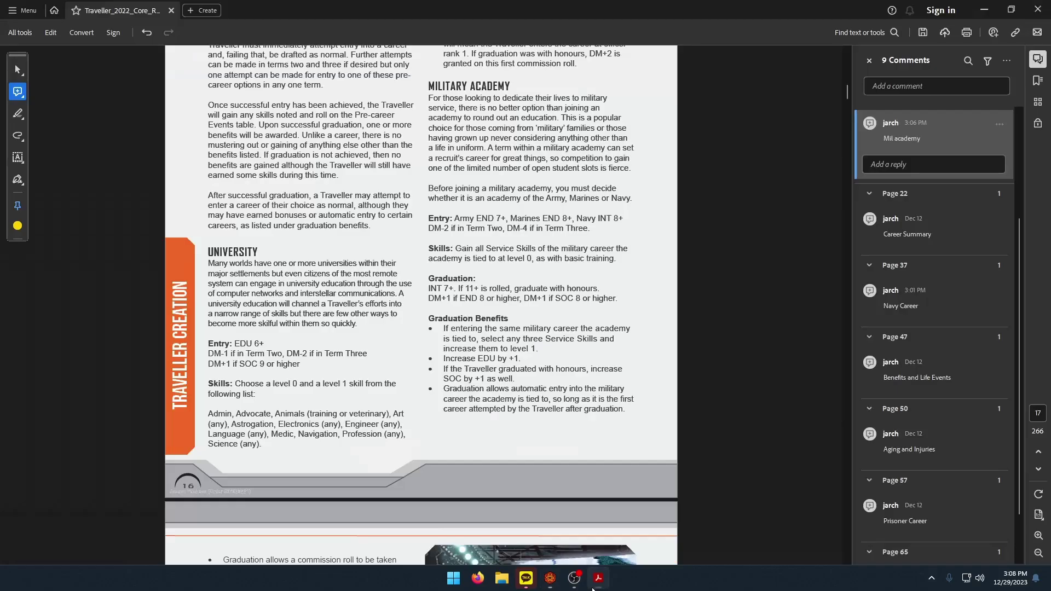
pyautogui.click(550, 578)
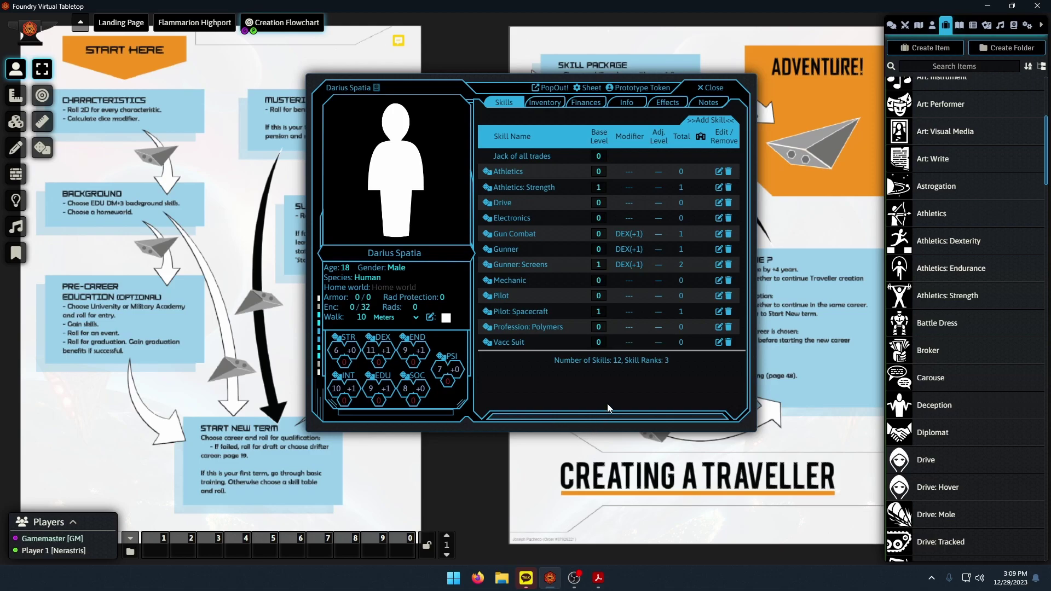
# Read the remaining Military Academy graduation benefits and the failed-graduation rule in the rulebook PDF.
pyautogui.moveTo(603, 585)
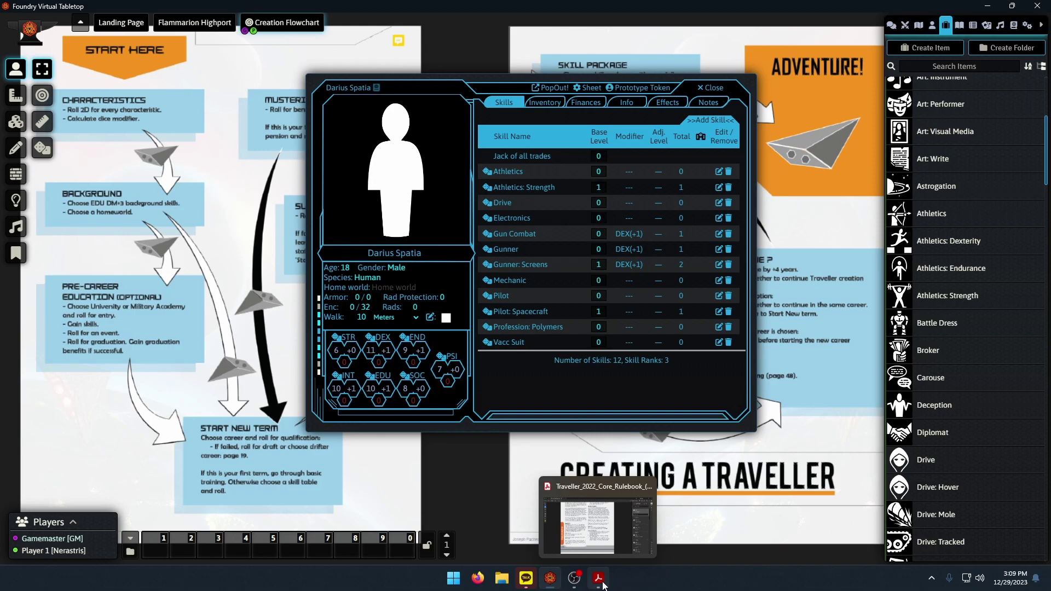
pyautogui.click(603, 585)
pyautogui.scroll(-2, 615, 428)
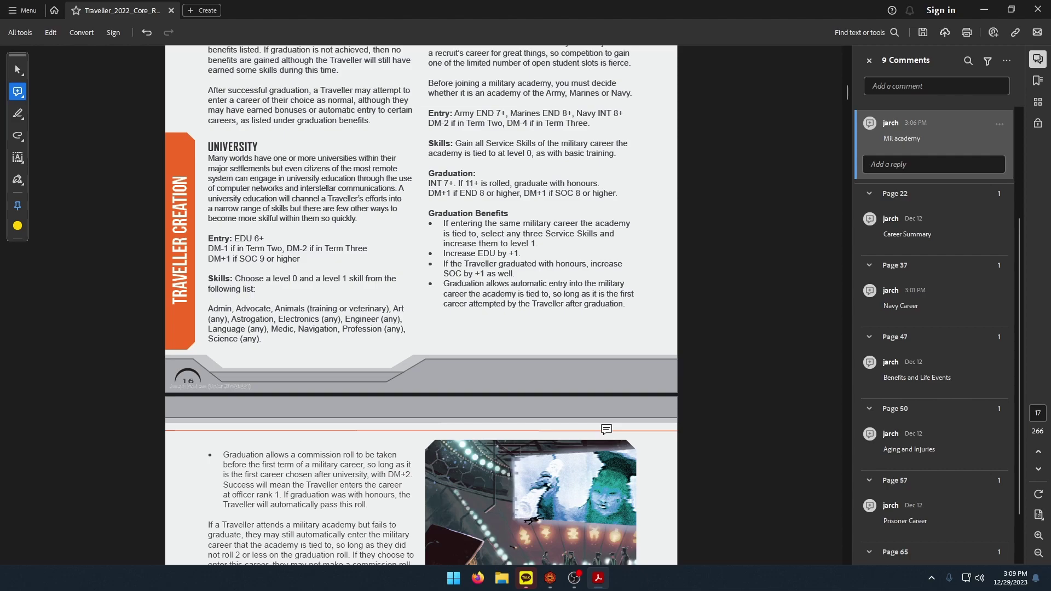
pyautogui.scroll(-2, 567, 395)
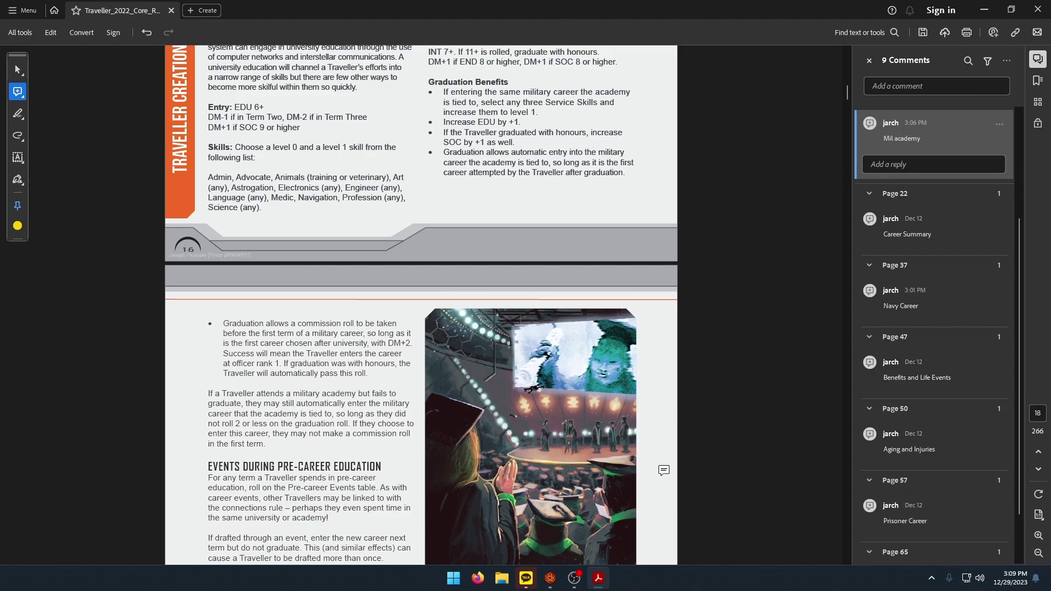
# Look up the Navy career page in the rulebook, then view the character's notes in Foundry Virtual Tabletop.
pyautogui.click(934, 309)
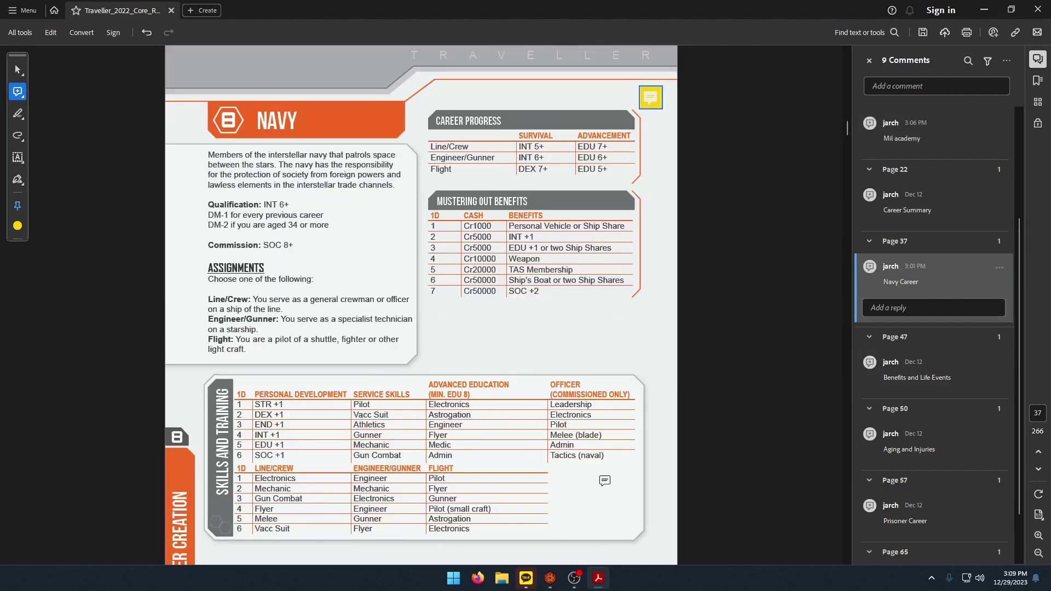
pyautogui.click(550, 578)
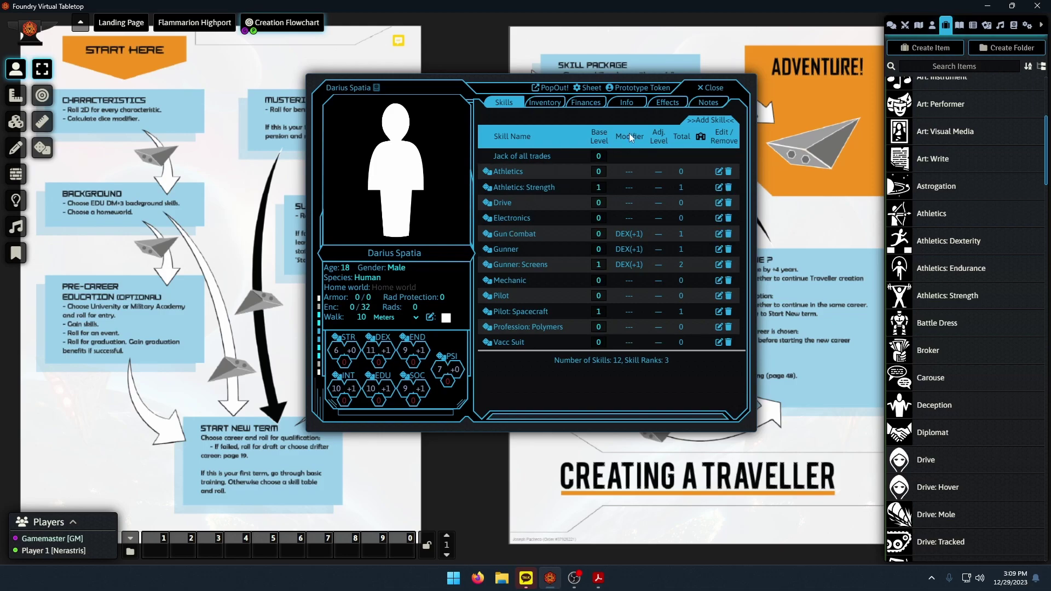
pyautogui.click(700, 106)
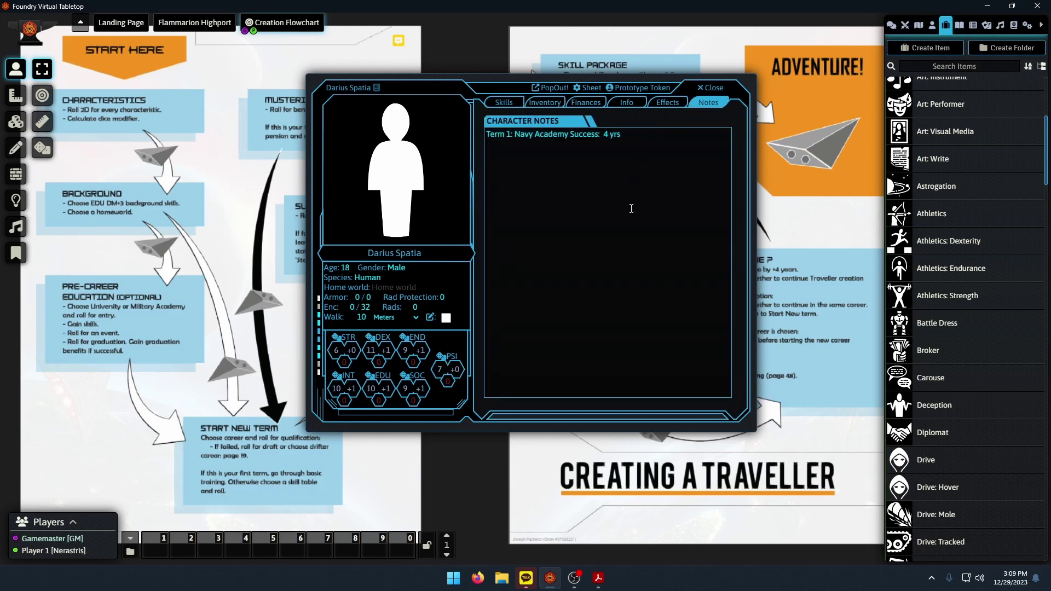
# Recheck the Navy career requirements in the rulebook and view the character's dice rolls in Foundry's chat log.
pyautogui.click(599, 578)
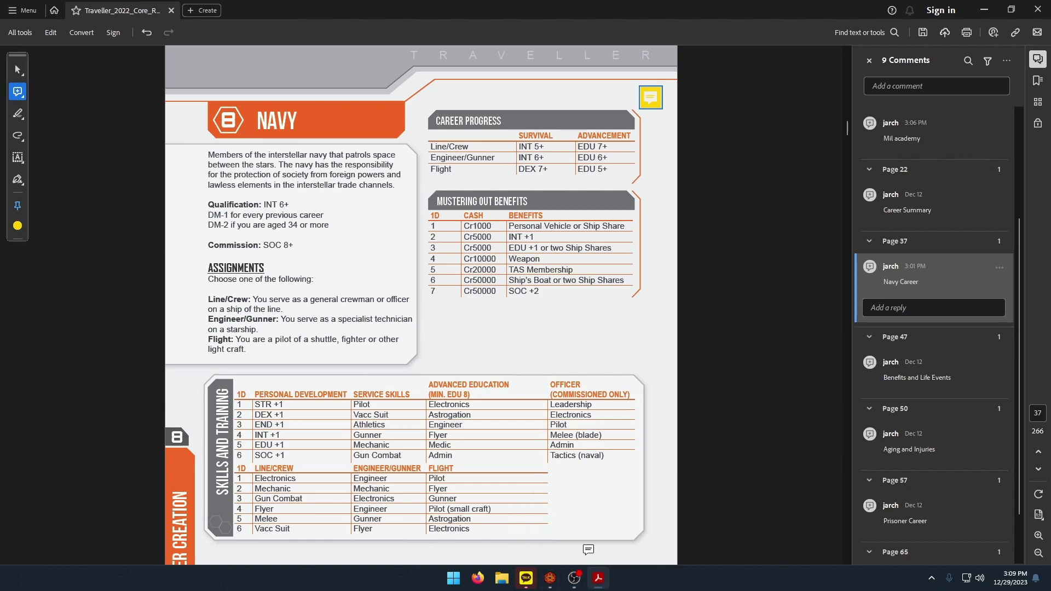
pyautogui.click(552, 581)
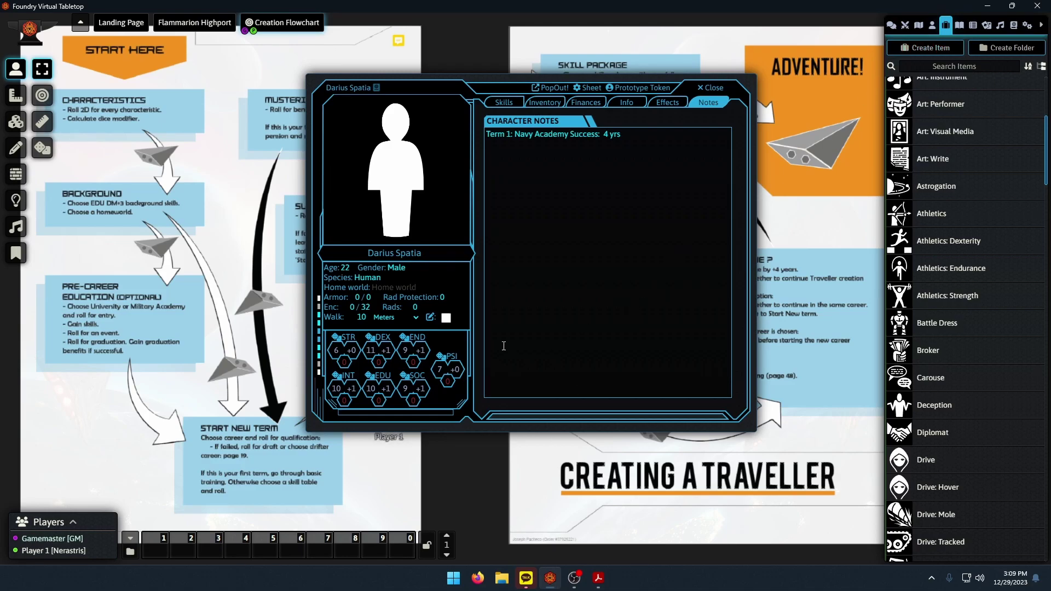
pyautogui.click(892, 25)
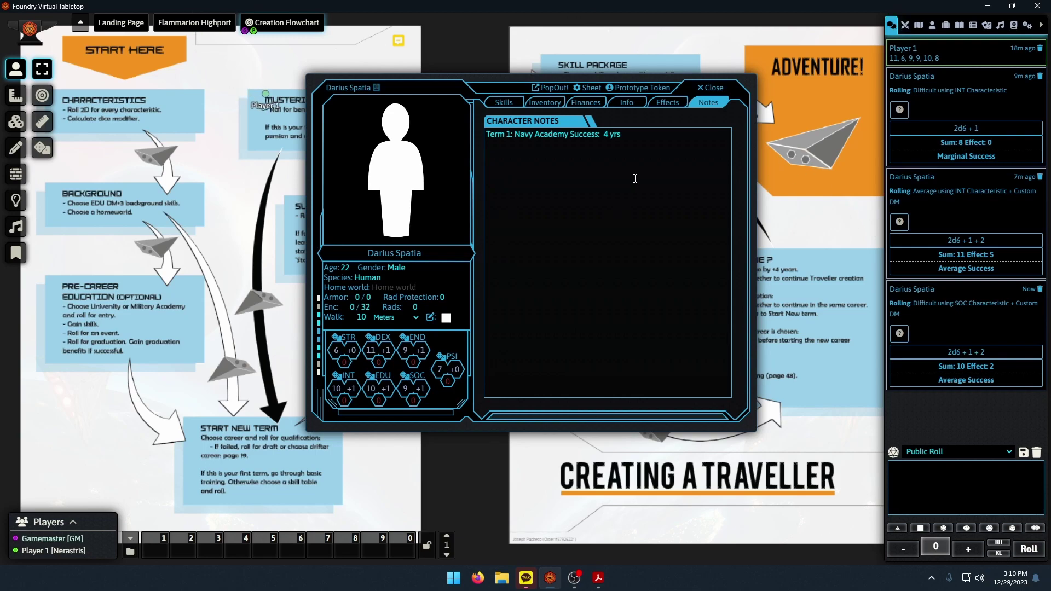
# Examine the Navy assignments, skills and training tables, and ranks and bonuses in the rulebook PDF, then return to Foundry Virtual Tabletop.
pyautogui.click(598, 578)
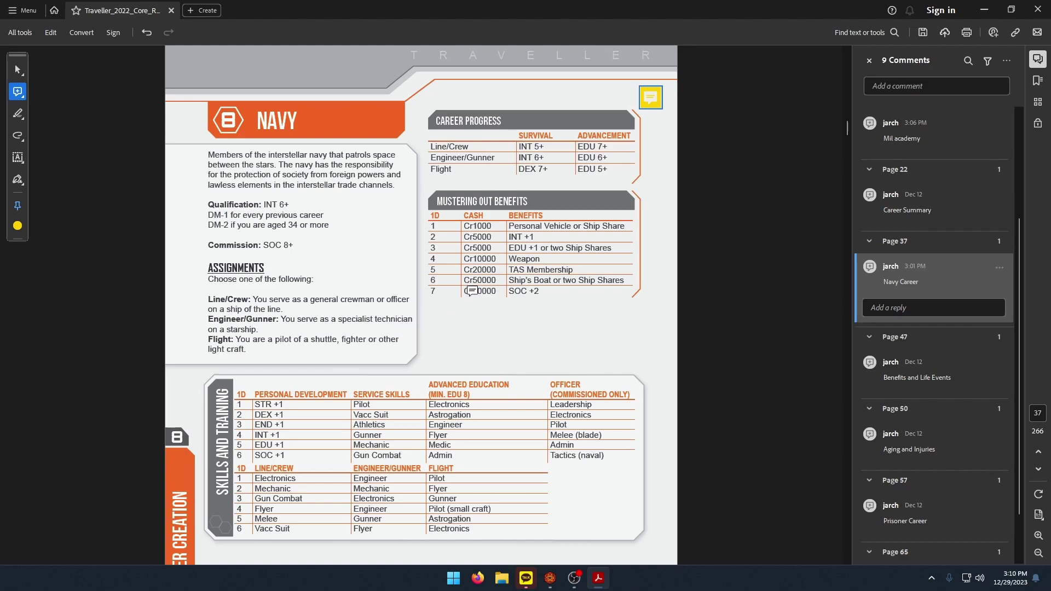
pyautogui.scroll(-5, 510, 339)
pyautogui.scroll(3, 505, 381)
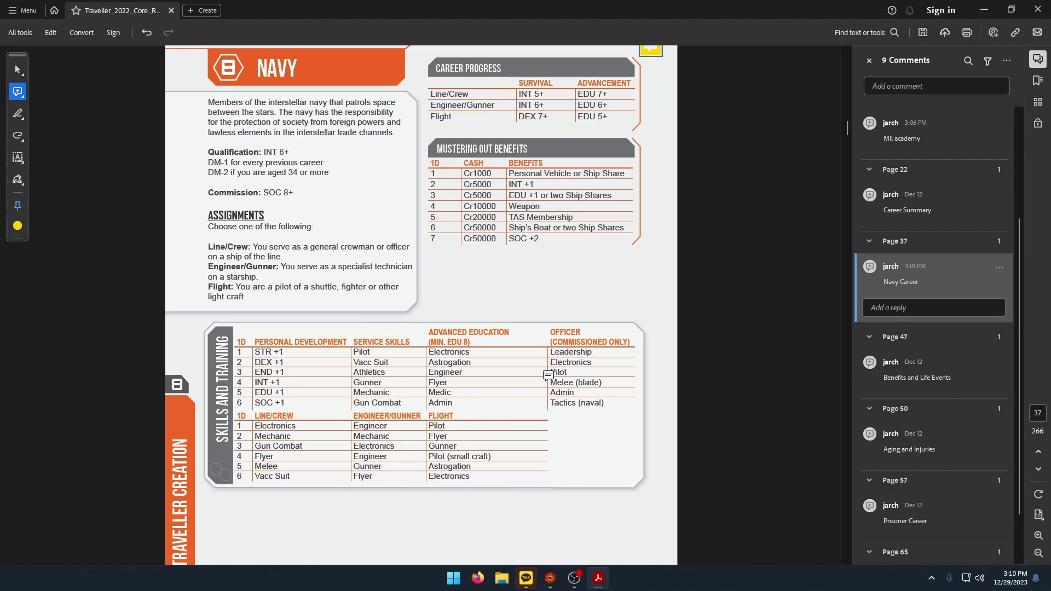
pyautogui.scroll(-11, 598, 393)
pyautogui.scroll(8, 598, 393)
pyautogui.scroll(-10, 350, 246)
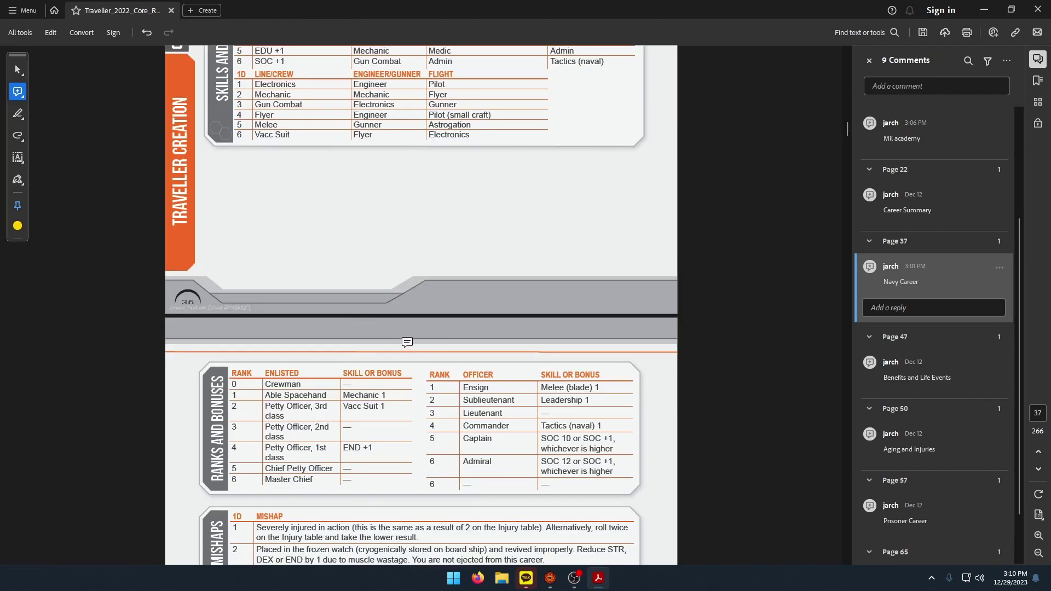
pyautogui.scroll(10, 406, 344)
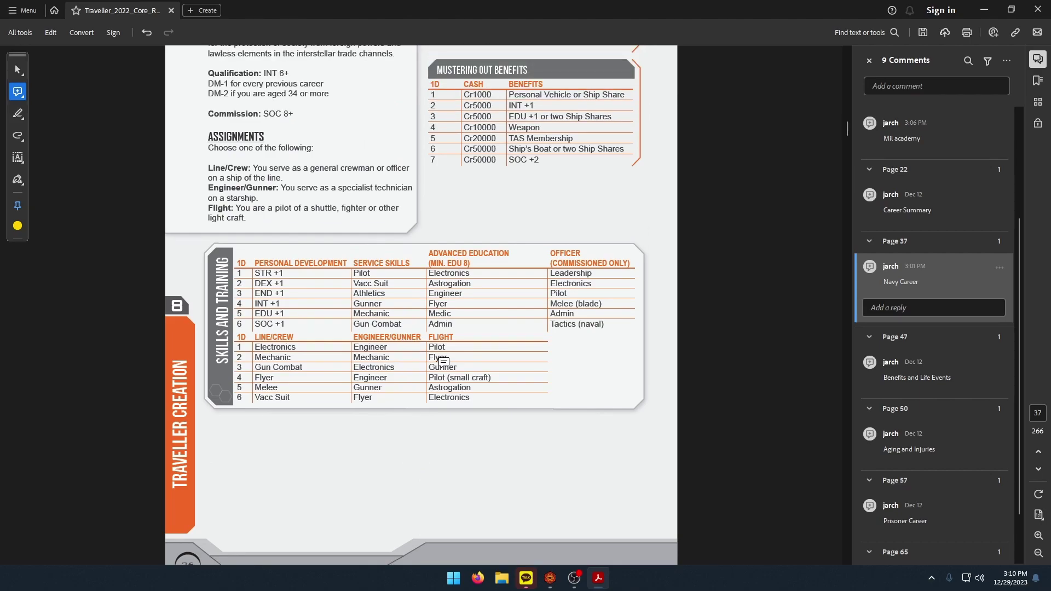
pyautogui.scroll(3, 444, 363)
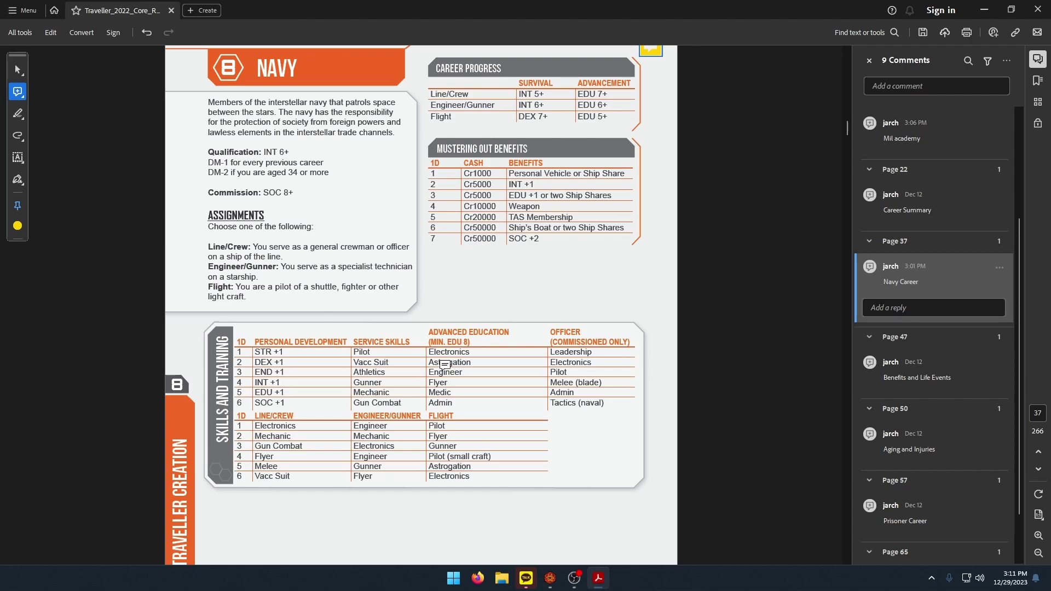
pyautogui.click(550, 578)
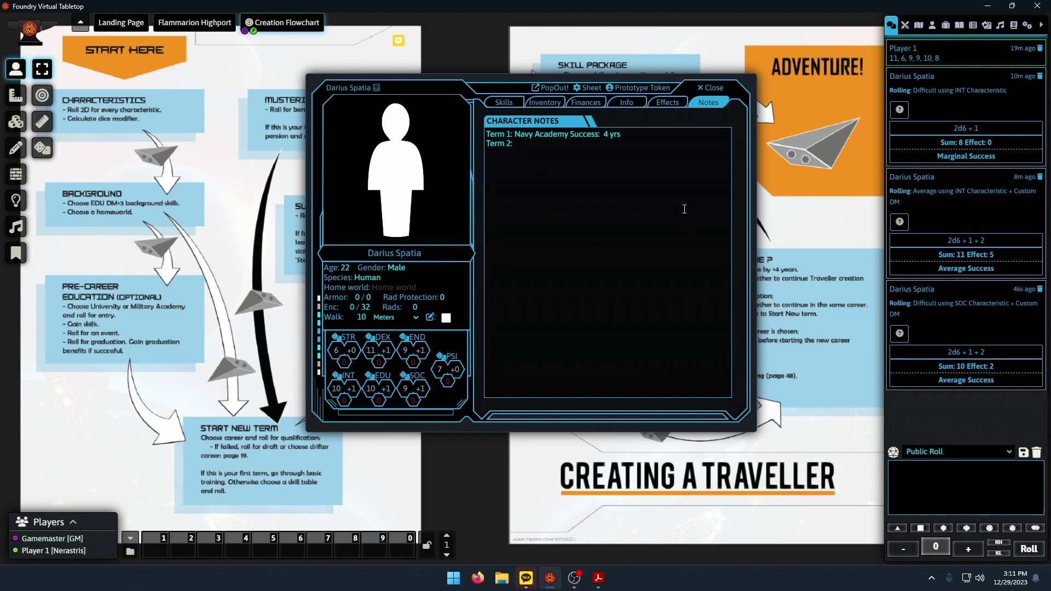
# Check the Navy officer rank bonuses in the rulebook's Ranks and Bonuses table.
pyautogui.moveTo(599, 576)
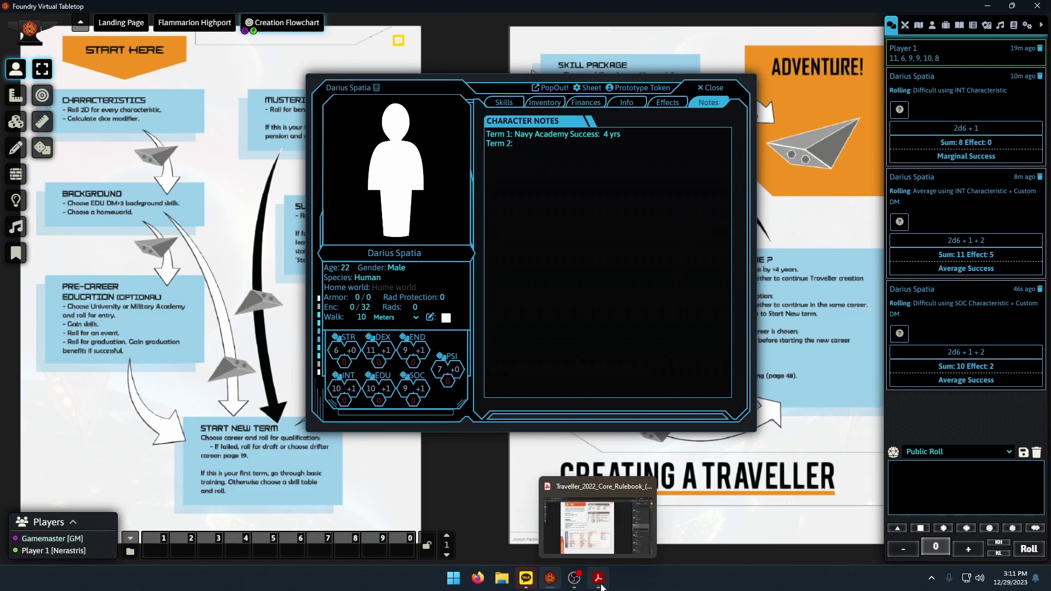
pyautogui.click(604, 535)
pyautogui.scroll(-5, 579, 524)
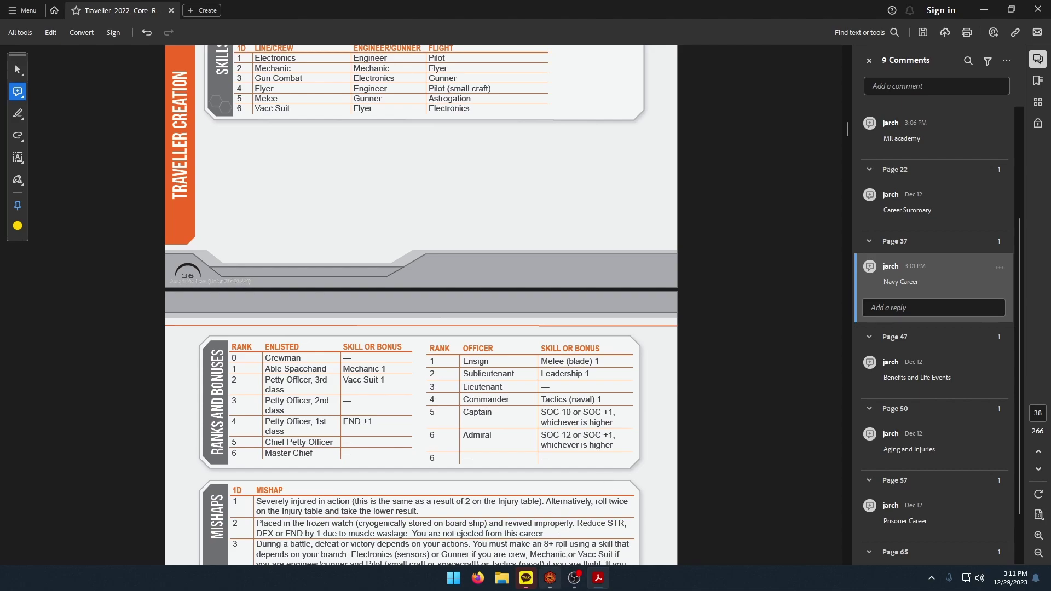
pyautogui.moveTo(551, 578)
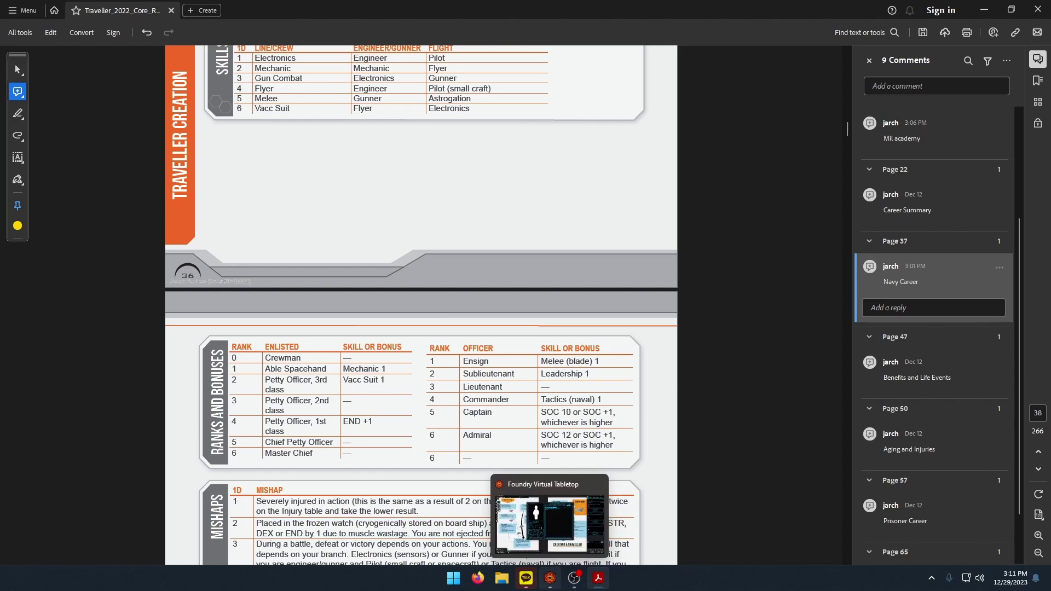
# In Foundry Virtual Tabletop, add the Melee: Blade skill to the character and display the character's skill list.
pyautogui.click(551, 578)
pyautogui.click(959, 25)
pyautogui.click(947, 26)
pyautogui.scroll(-20, 955, 296)
pyautogui.scroll(-10, 964, 303)
pyautogui.scroll(3, 953, 318)
pyautogui.moveTo(939, 186); pyautogui.dragTo(586, 240)
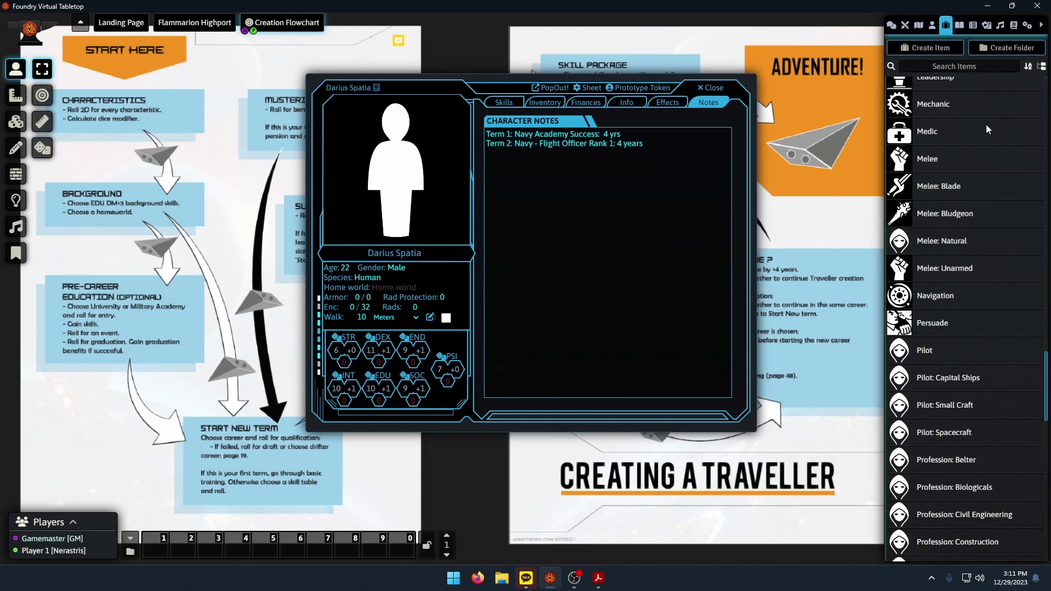
pyautogui.scroll(4, 964, 153)
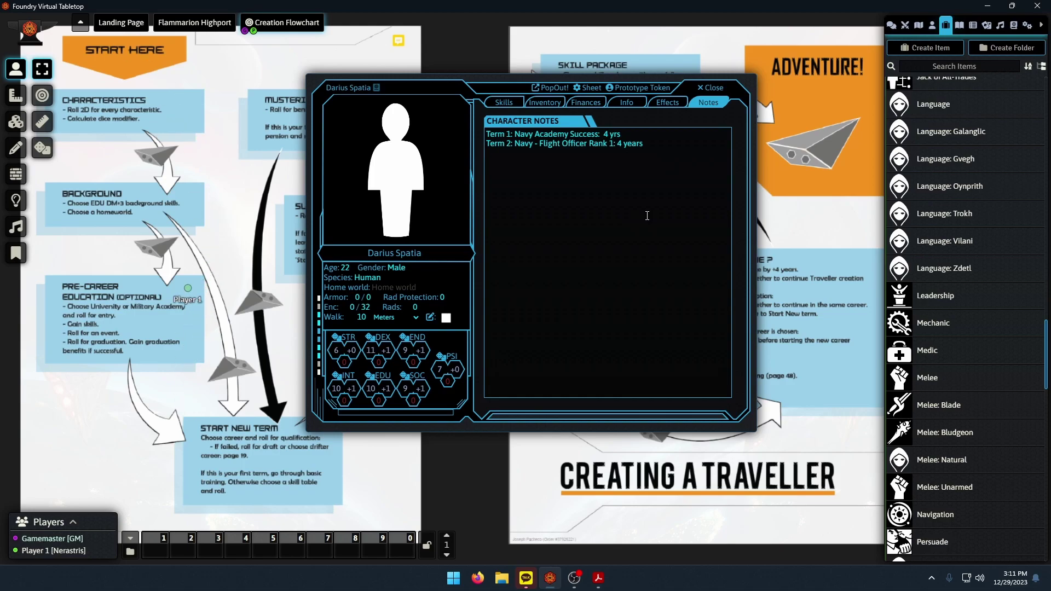
pyautogui.click(504, 103)
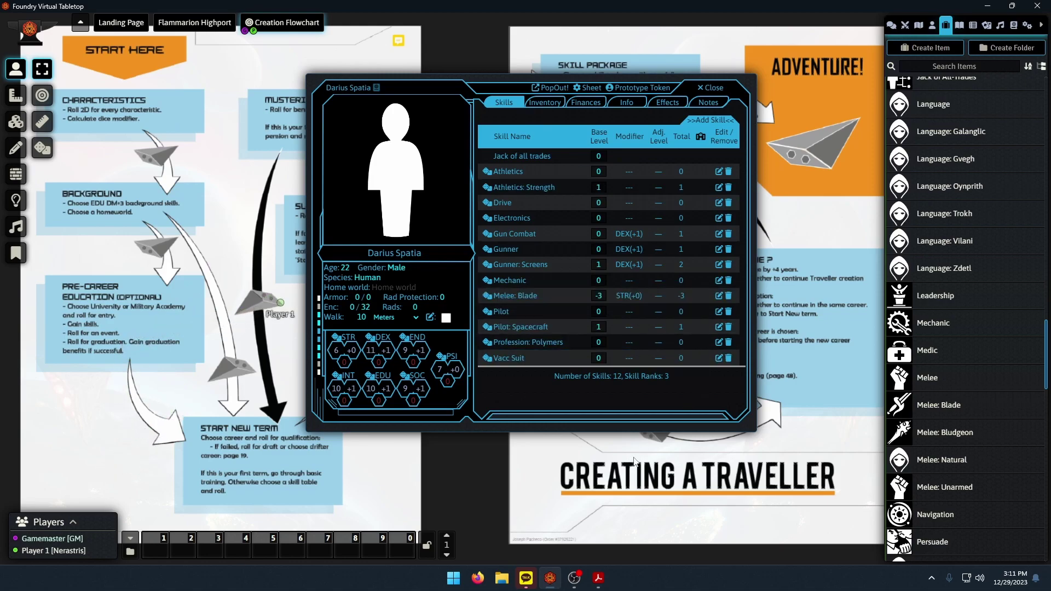
# Consult the Navy skills and training tables in the rulebook PDF and return to the character sheet in Foundry Virtual Tabletop.
pyautogui.click(596, 584)
pyautogui.scroll(6, 492, 487)
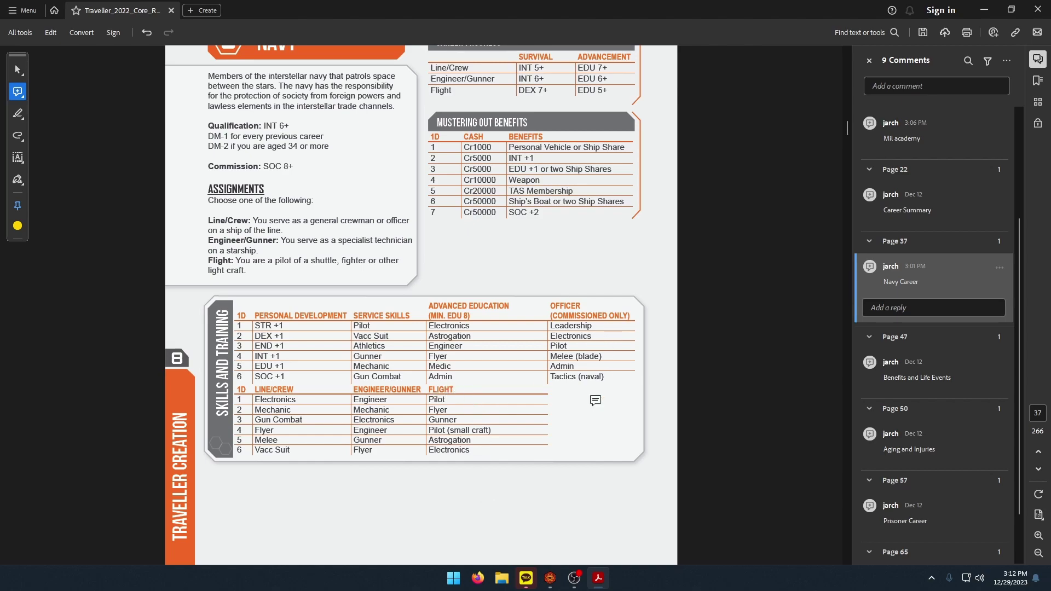
pyautogui.click(562, 584)
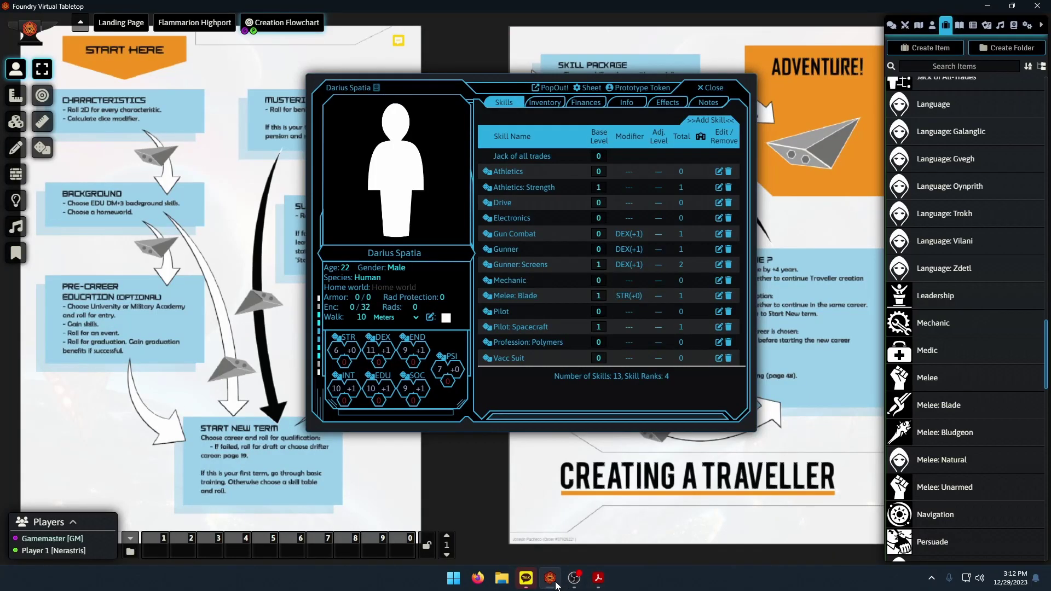
pyautogui.click(554, 584)
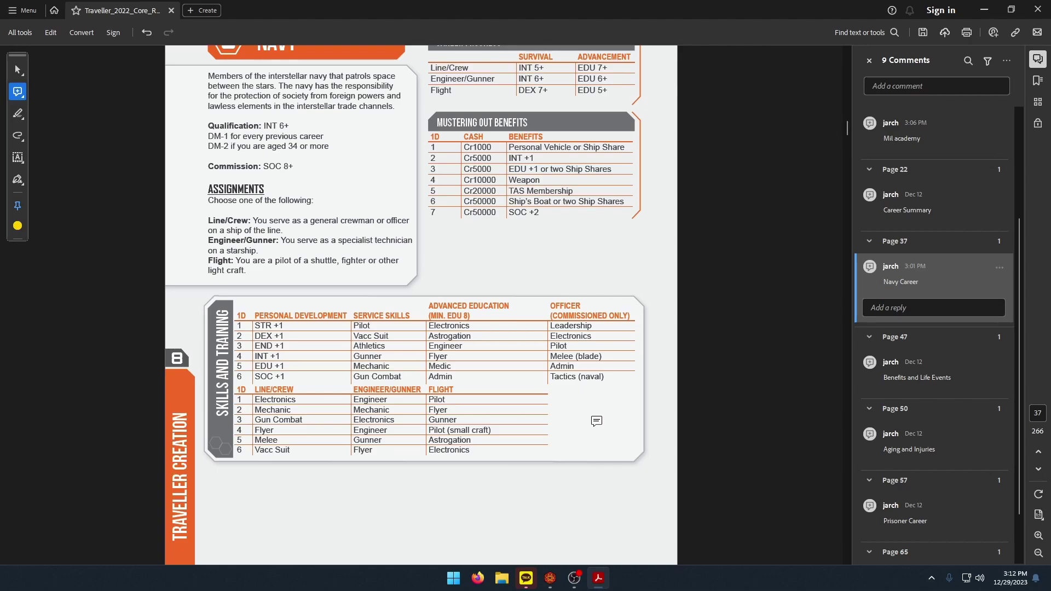
pyautogui.moveTo(554, 580)
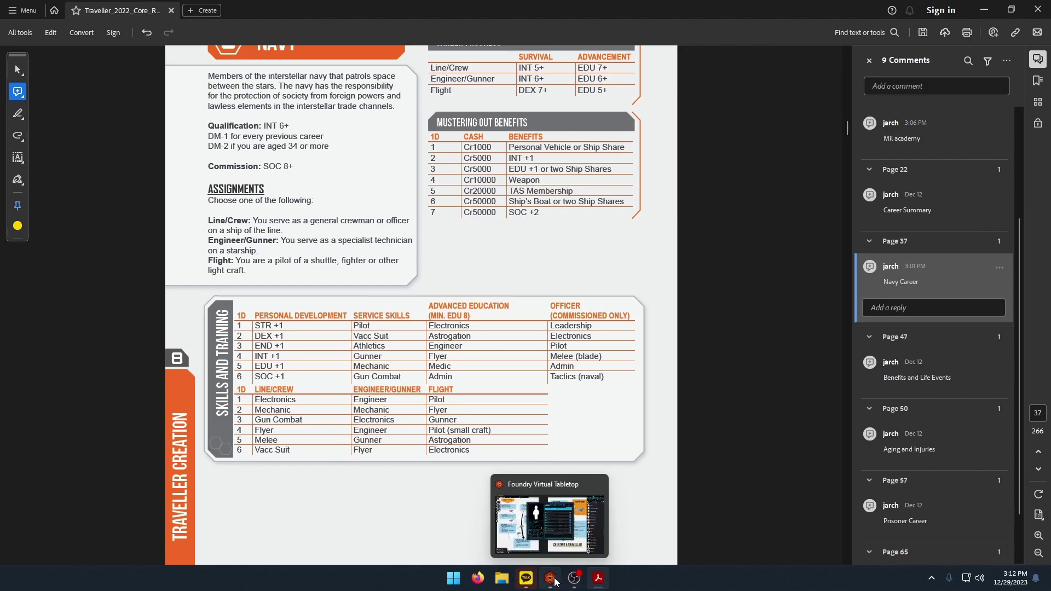
pyautogui.click(555, 582)
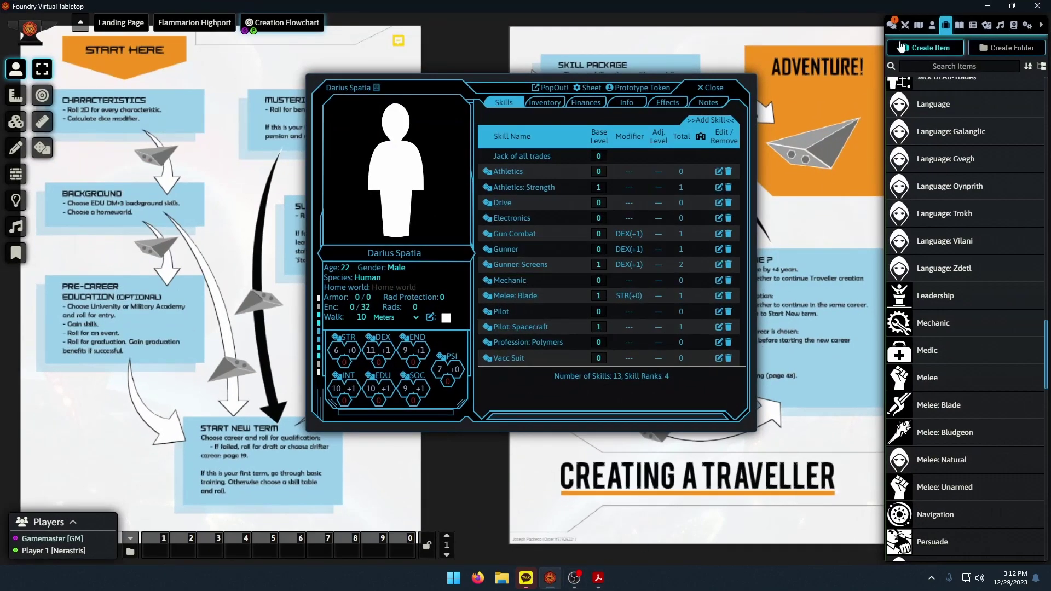
# Compare the player's 1d6 skill roll with the rulebook and bring the list of skill items back up in Foundry.
pyautogui.click(599, 579)
pyautogui.click(550, 579)
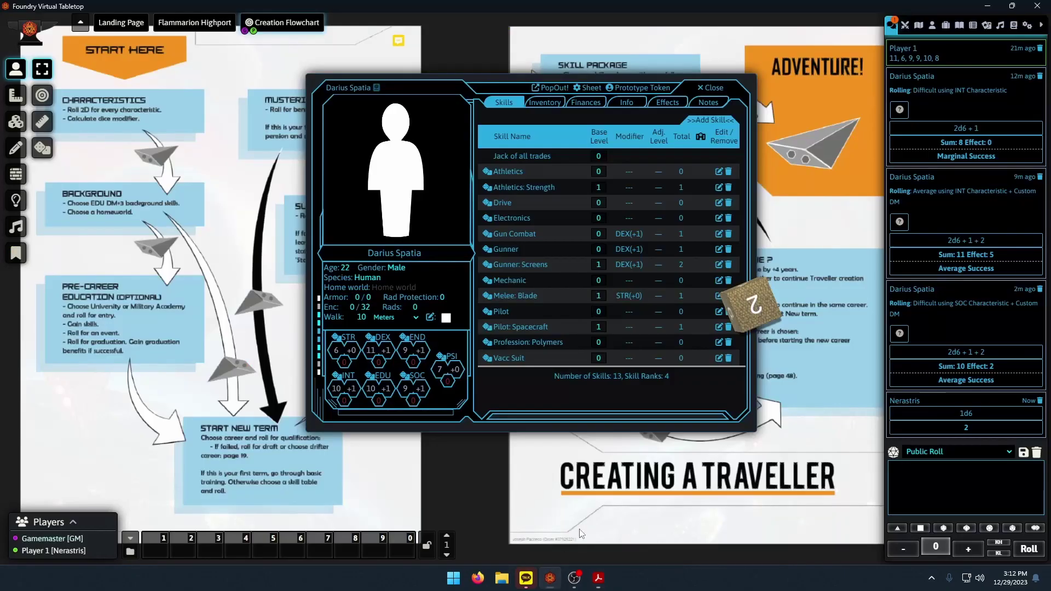
pyautogui.click(946, 27)
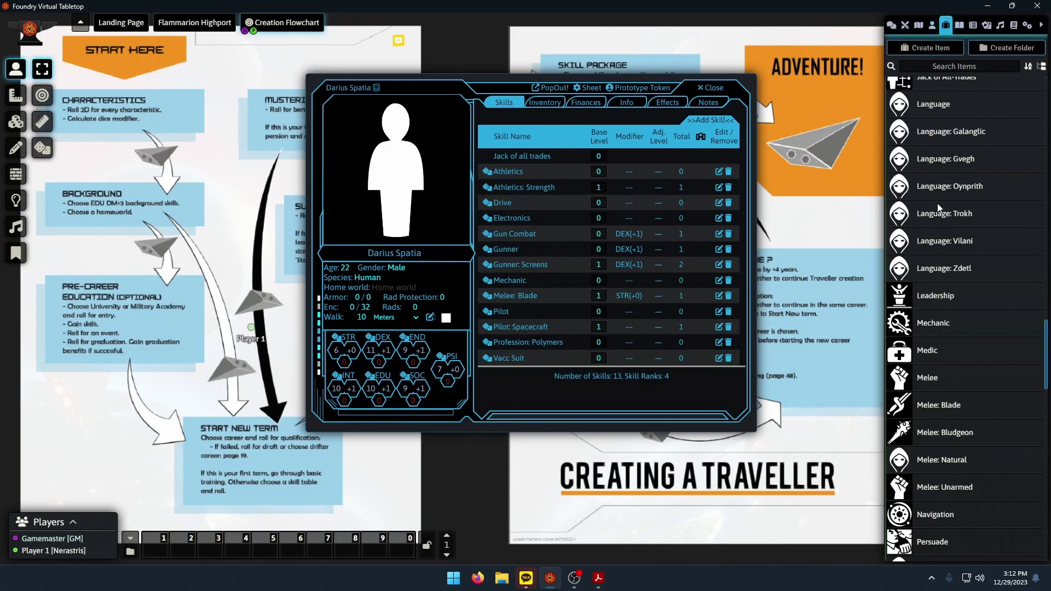
# Add the Electronics: Sensors skill from the item list to the character's skills.
pyautogui.scroll(10, 941, 206)
pyautogui.scroll(2, 947, 236)
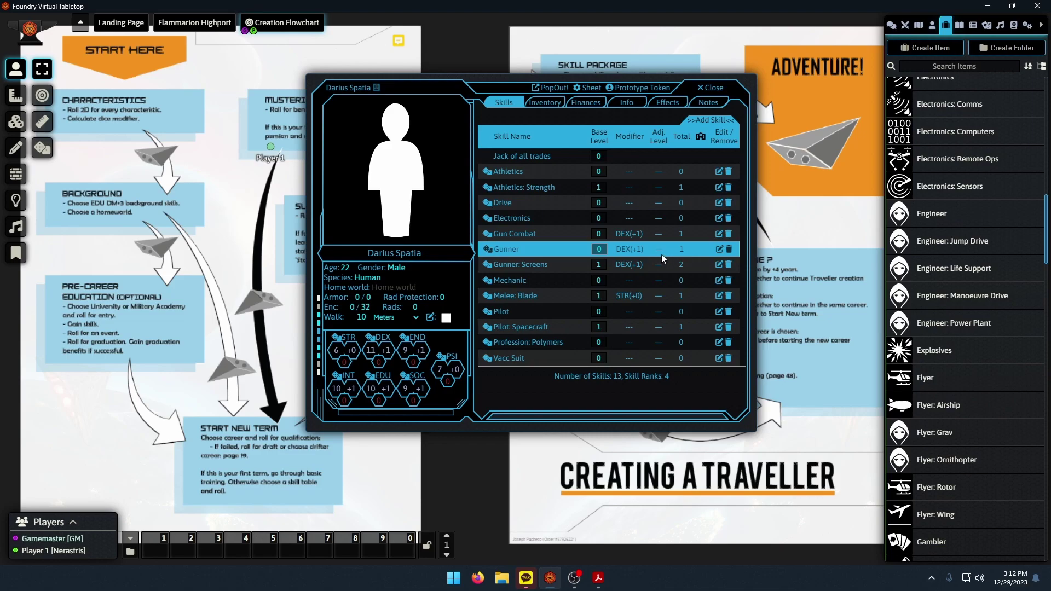
pyautogui.scroll(3, 954, 318)
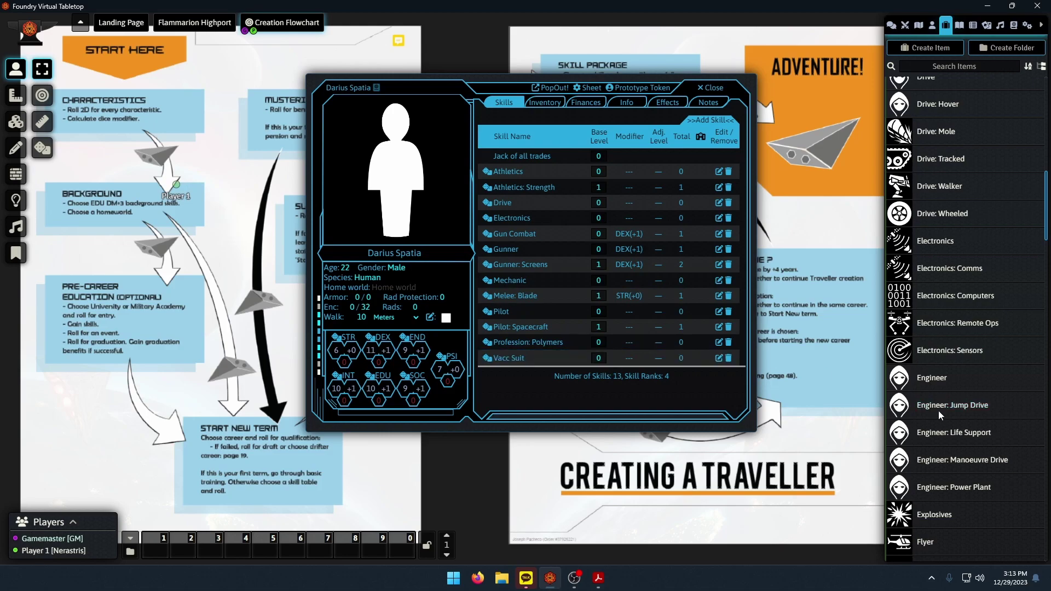
pyautogui.moveTo(942, 350); pyautogui.dragTo(634, 295)
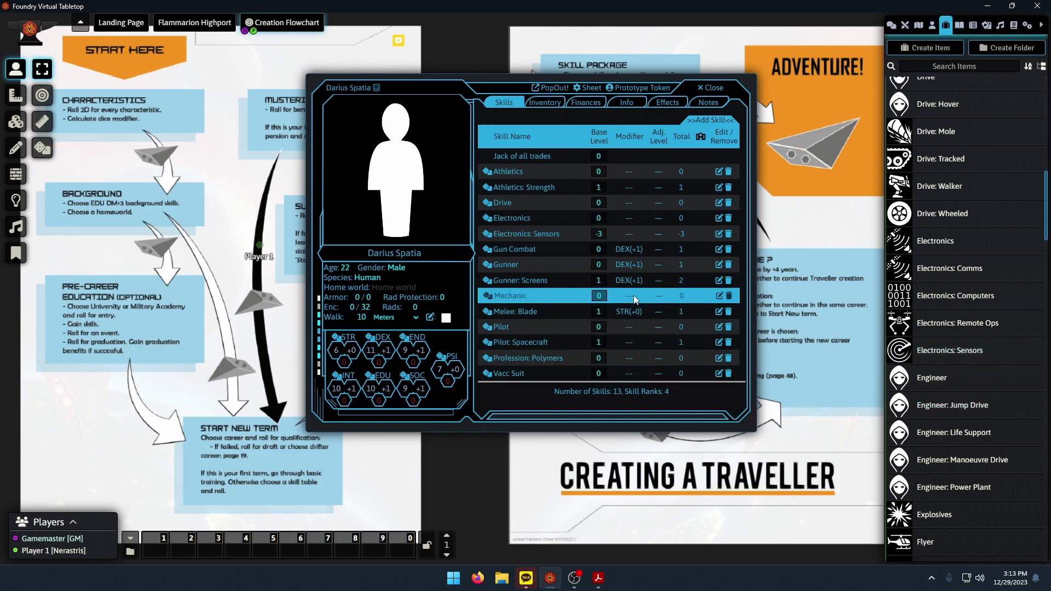
# Check the Navy career's survival requirements in the rulebook PDF and display the chat log in Foundry Virtual Tabletop.
pyautogui.click(599, 580)
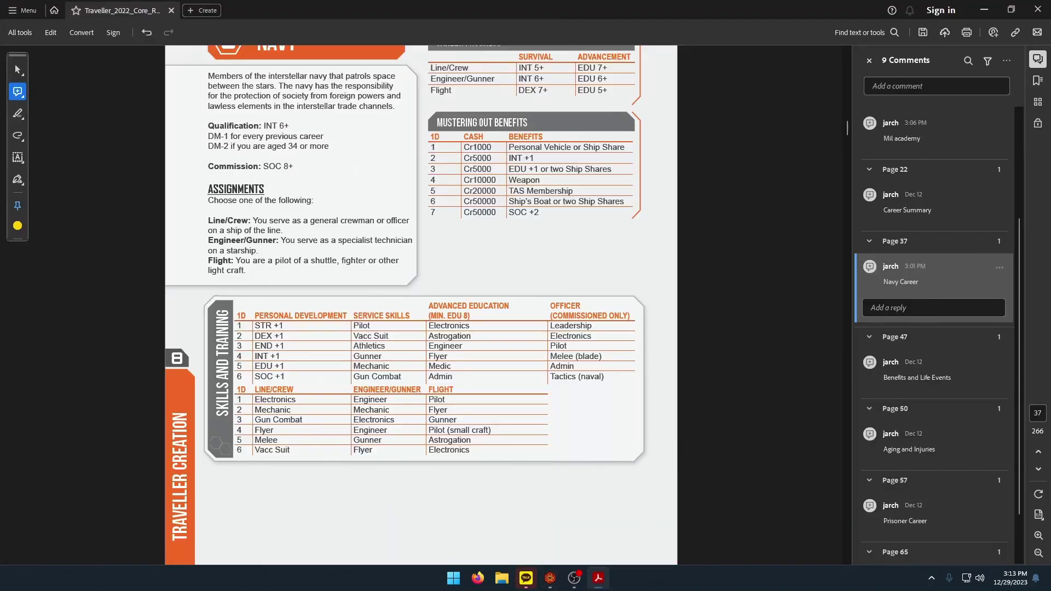
pyautogui.scroll(3, 521, 413)
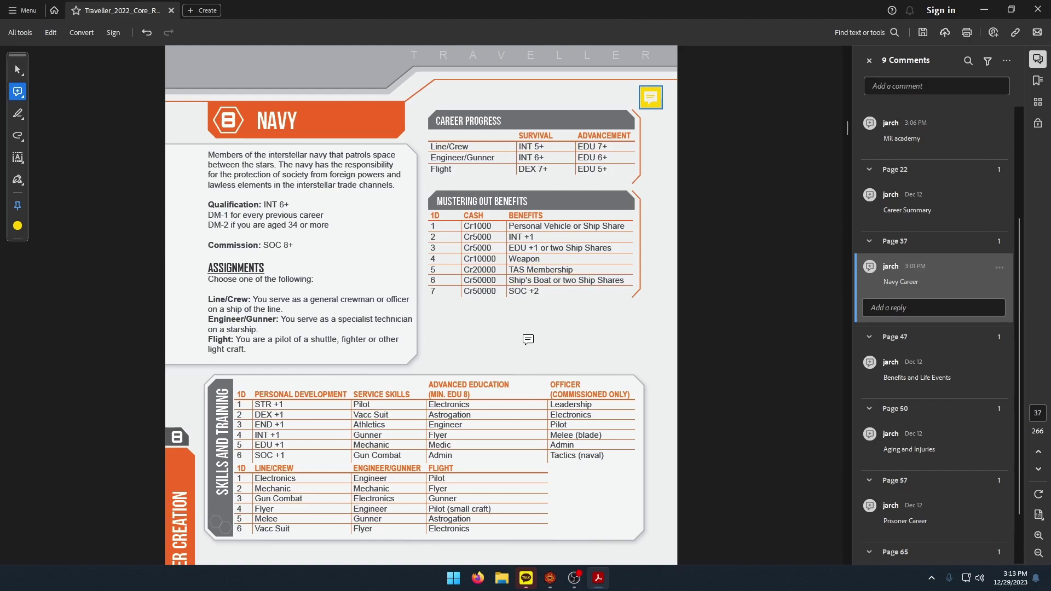
pyautogui.click(550, 578)
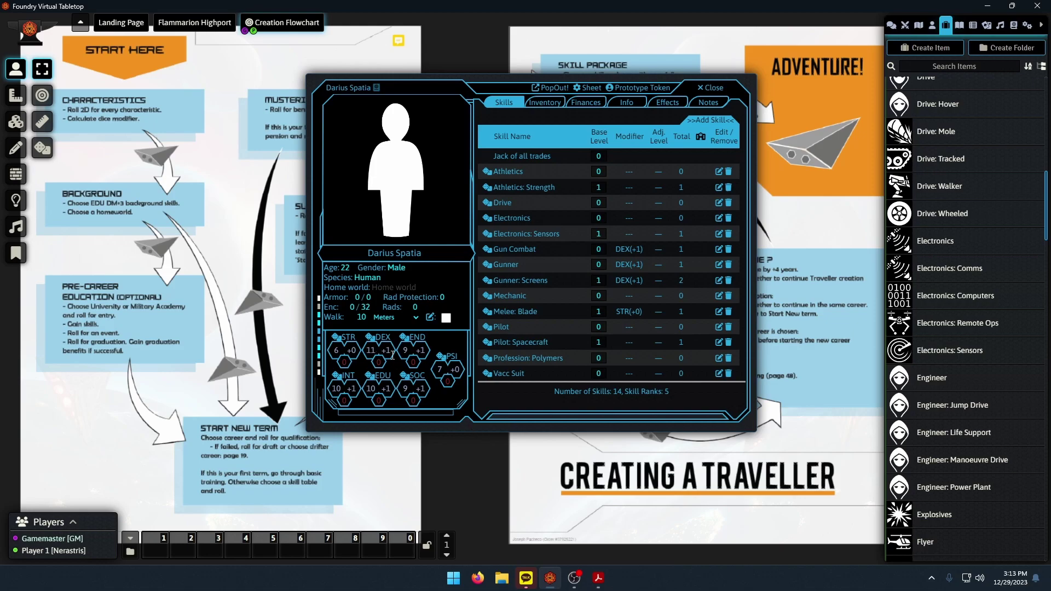
pyautogui.click(892, 25)
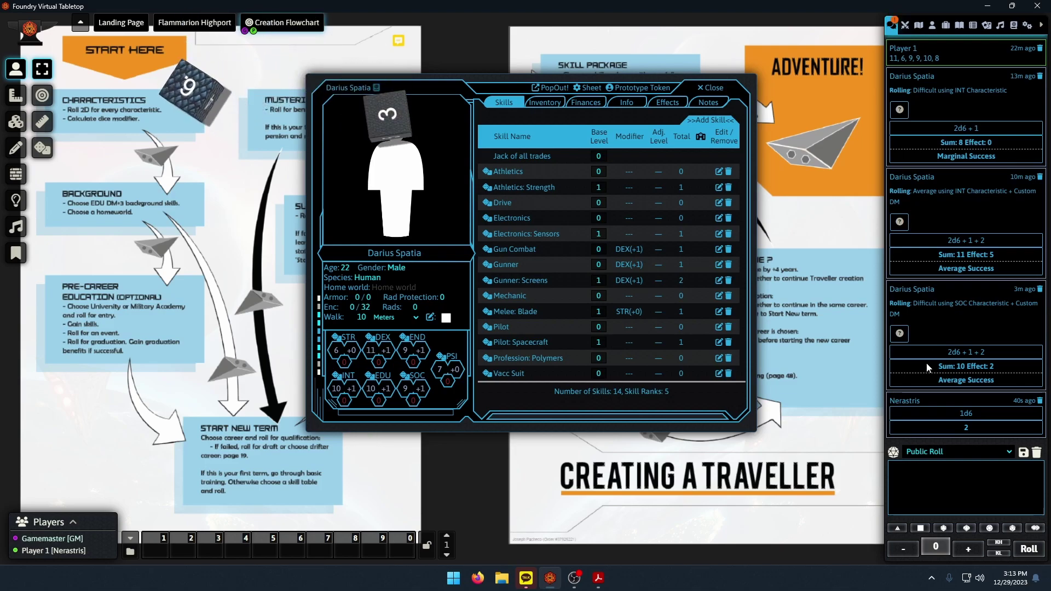
# Consult the Navy Mishaps and Events tables in the rulebook PDF and check the player's DEX survival roll in Foundry Virtual Tabletop.
pyautogui.click(598, 579)
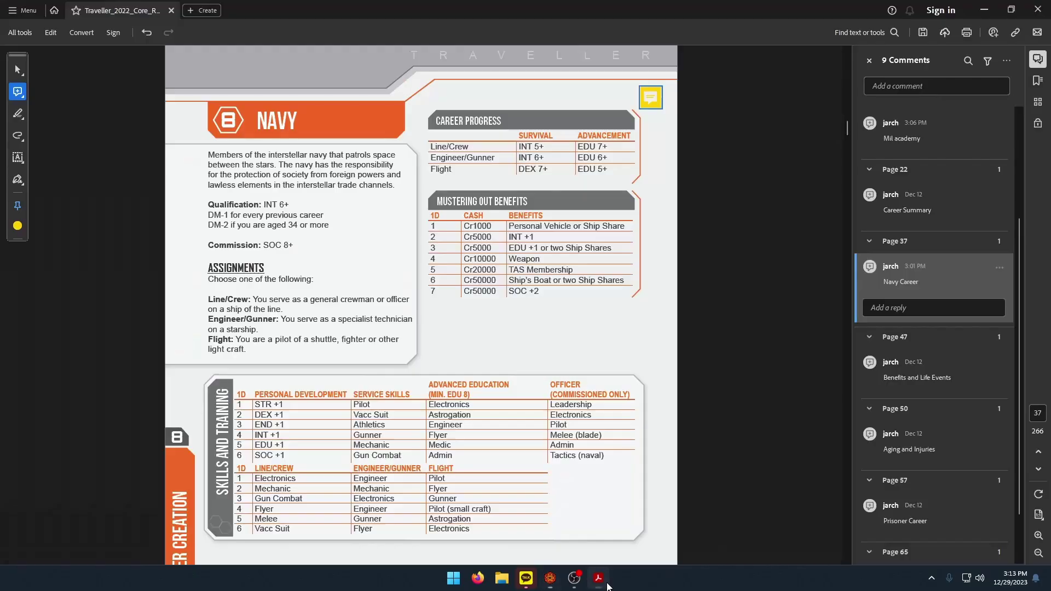
pyautogui.scroll(-5, 549, 416)
pyautogui.scroll(-8, 549, 416)
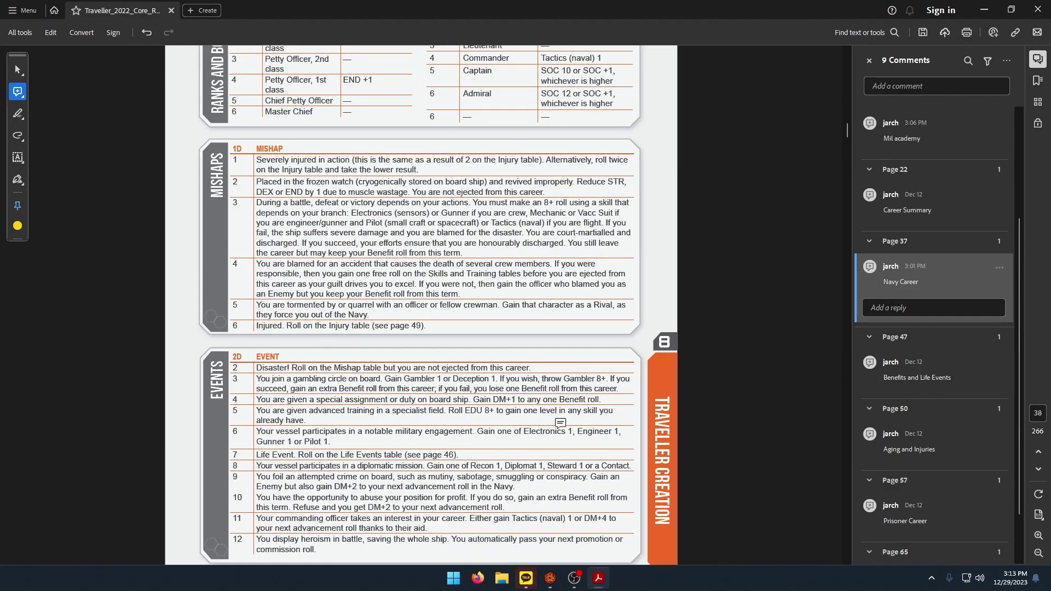
pyautogui.scroll(-1, 562, 380)
pyautogui.click(551, 578)
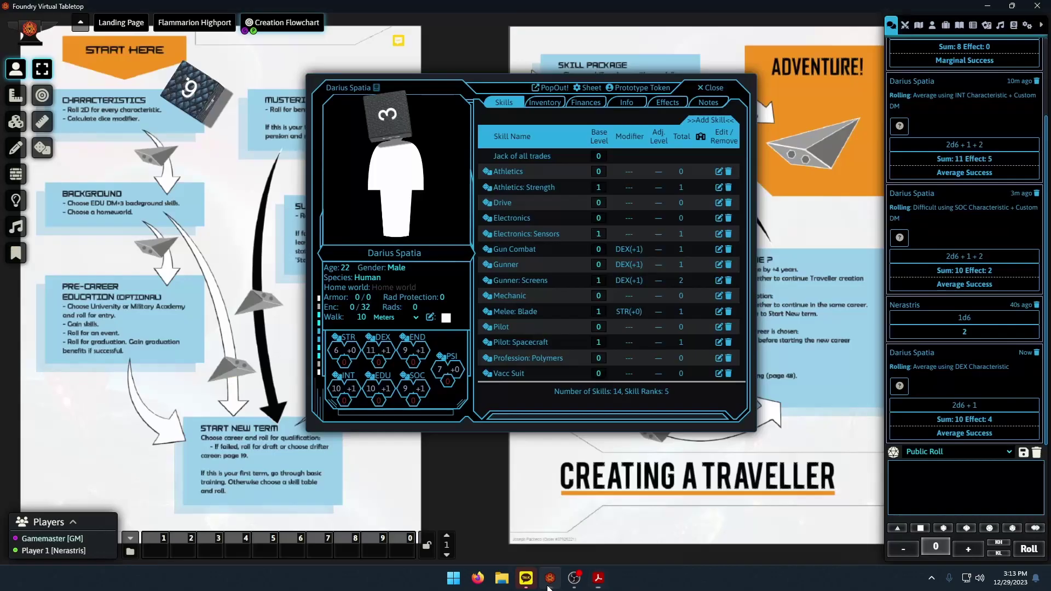
# Read the Navy Events table in the rulebook PDF and compare it with the player's 2d6 event roll in Foundry Virtual Tabletop.
pyautogui.click(598, 578)
pyautogui.scroll(4, 455, 408)
pyautogui.scroll(-5, 441, 419)
pyautogui.scroll(2, 436, 426)
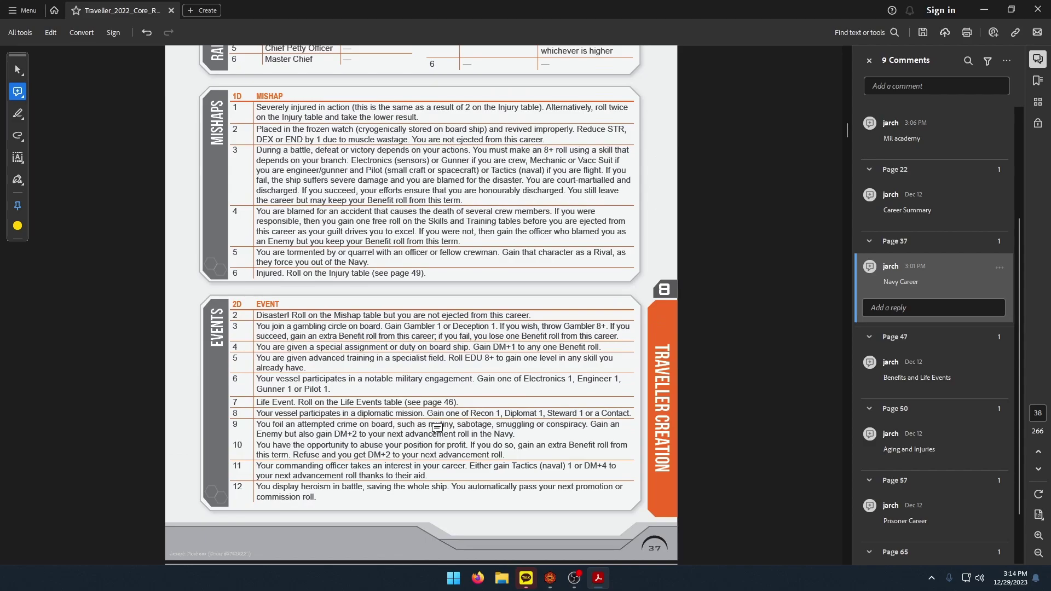
pyautogui.click(551, 581)
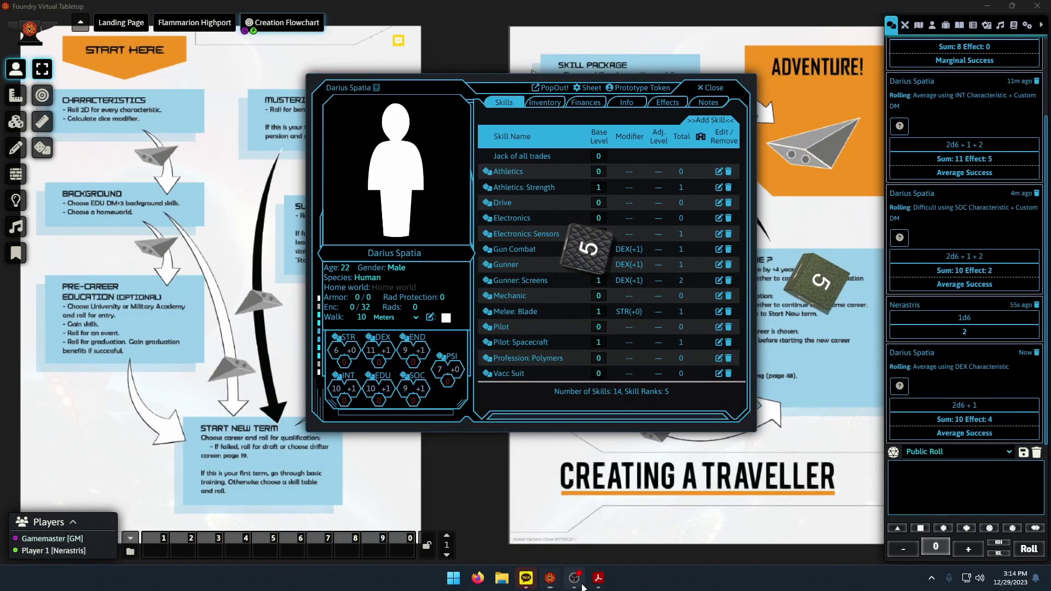
pyautogui.click(598, 578)
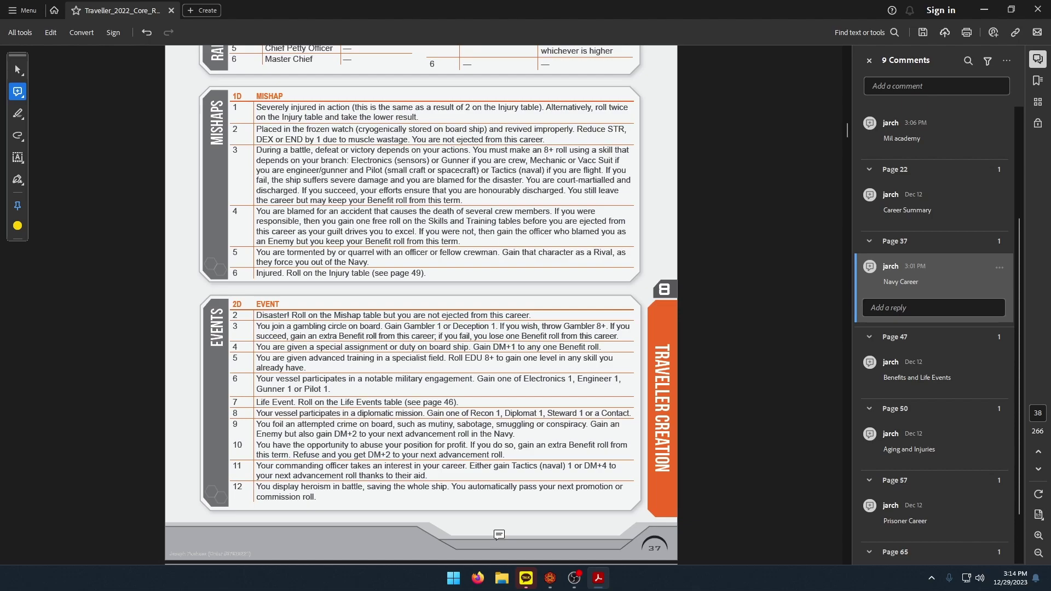
pyautogui.click(552, 582)
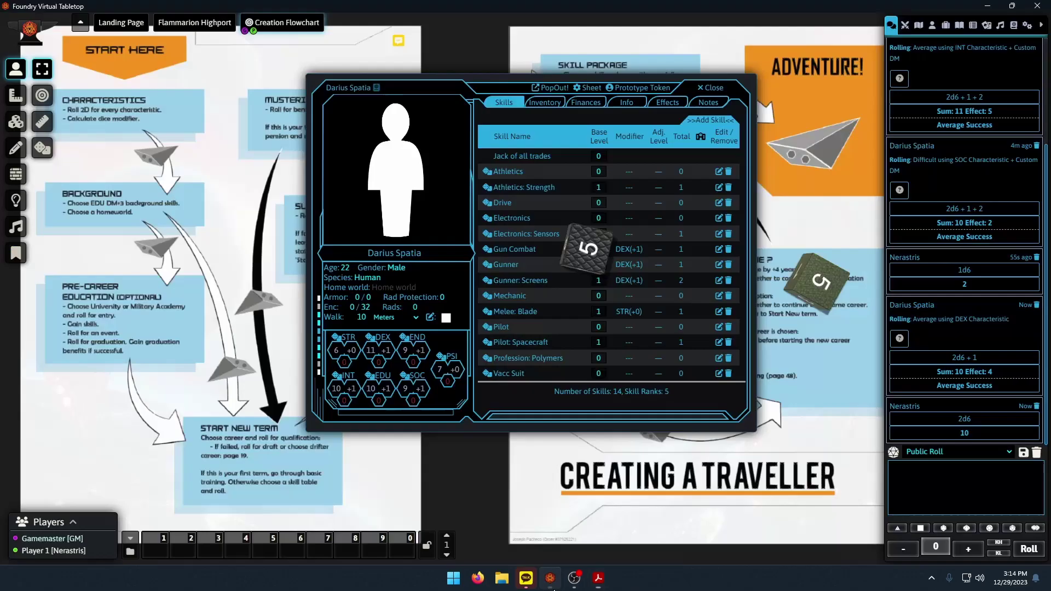
# Move the character sheet slightly aside and review the Navy career progress and mustering out benefits in the rulebook PDF.
pyautogui.moveTo(479, 86); pyautogui.dragTo(421, 74)
pyautogui.click(599, 578)
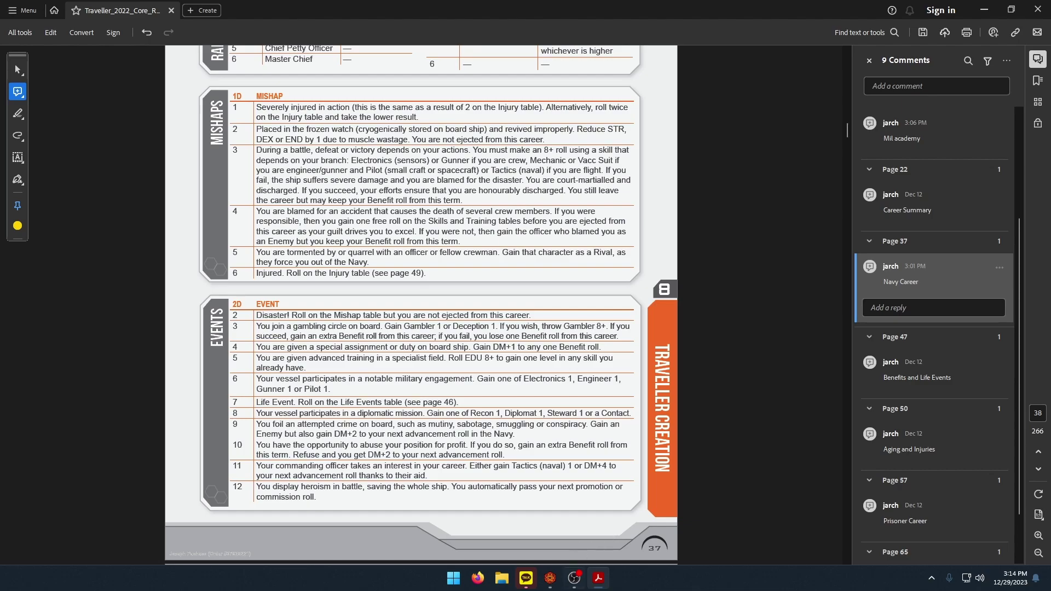
pyautogui.click(551, 577)
pyautogui.click(598, 578)
pyautogui.scroll(10, 422, 305)
pyautogui.scroll(3, 532, 412)
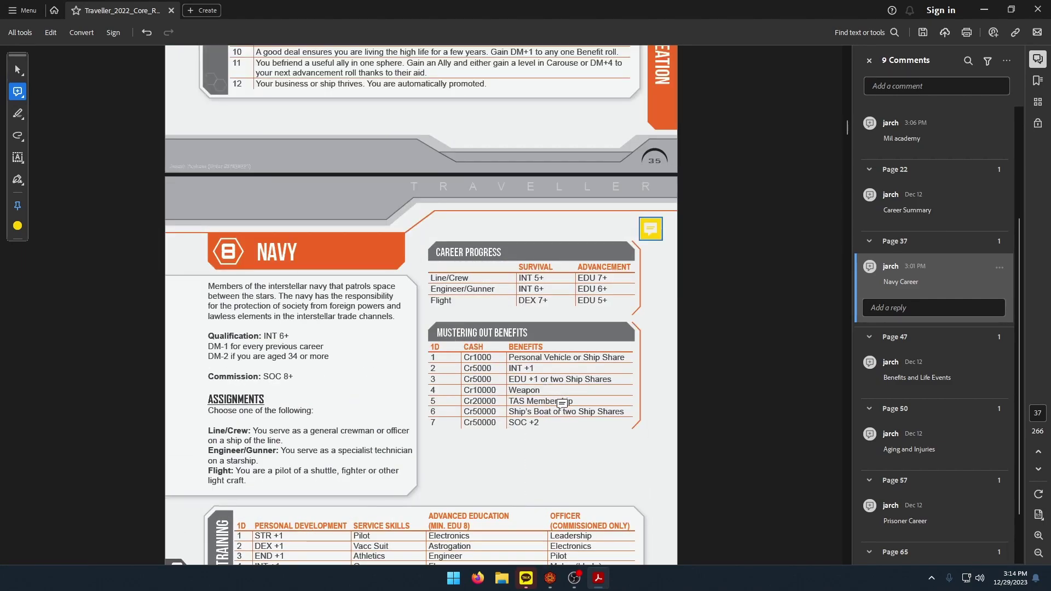
pyautogui.scroll(-1, 527, 396)
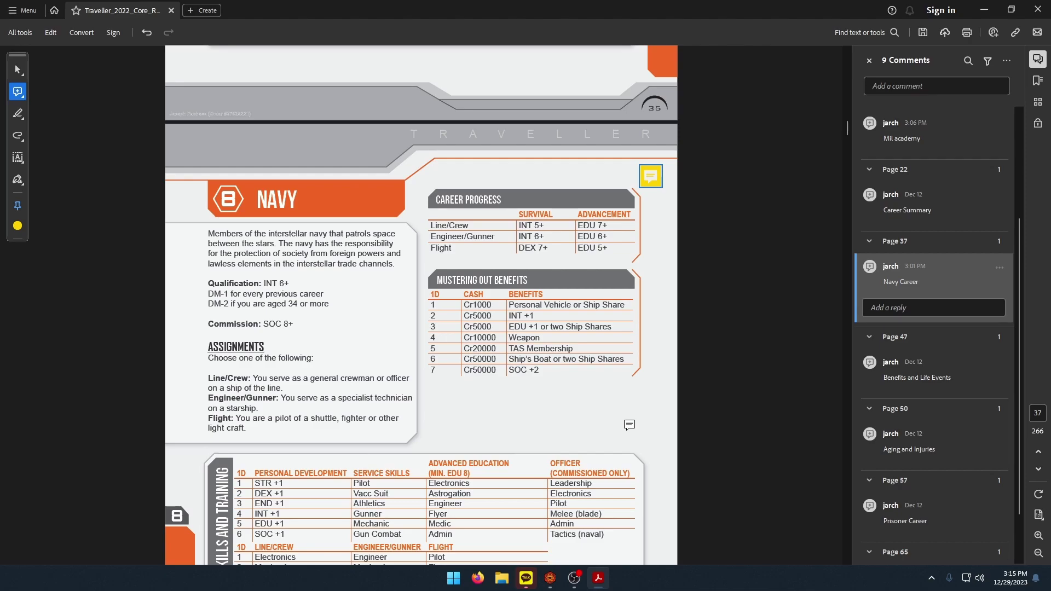
# In Foundry Virtual Tabletop, add "-Extra Benefit roll" below the Term 2 entry in the character notes.
pyautogui.click(555, 588)
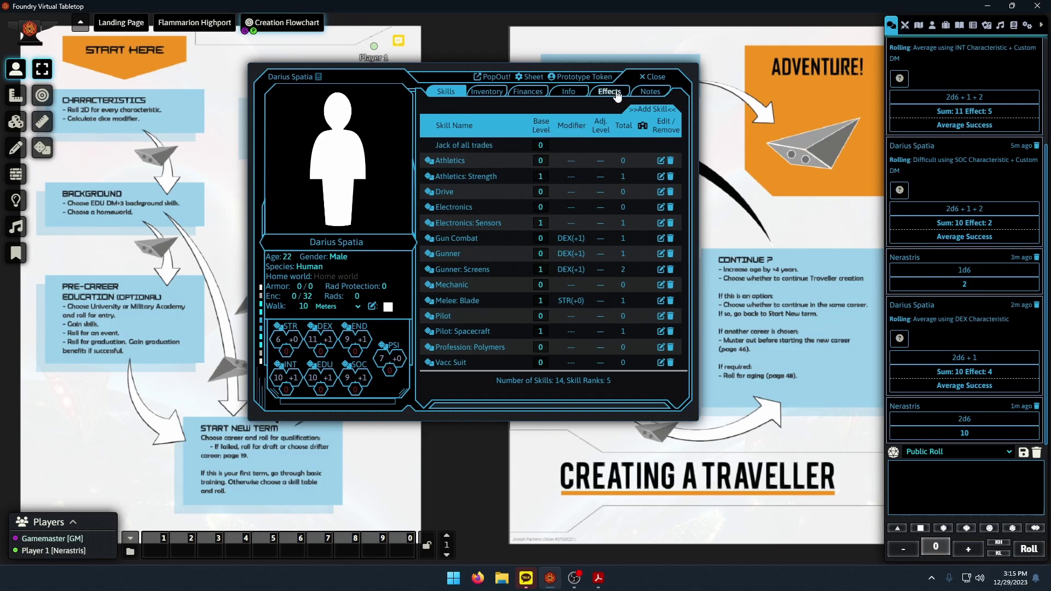
pyautogui.click(651, 91)
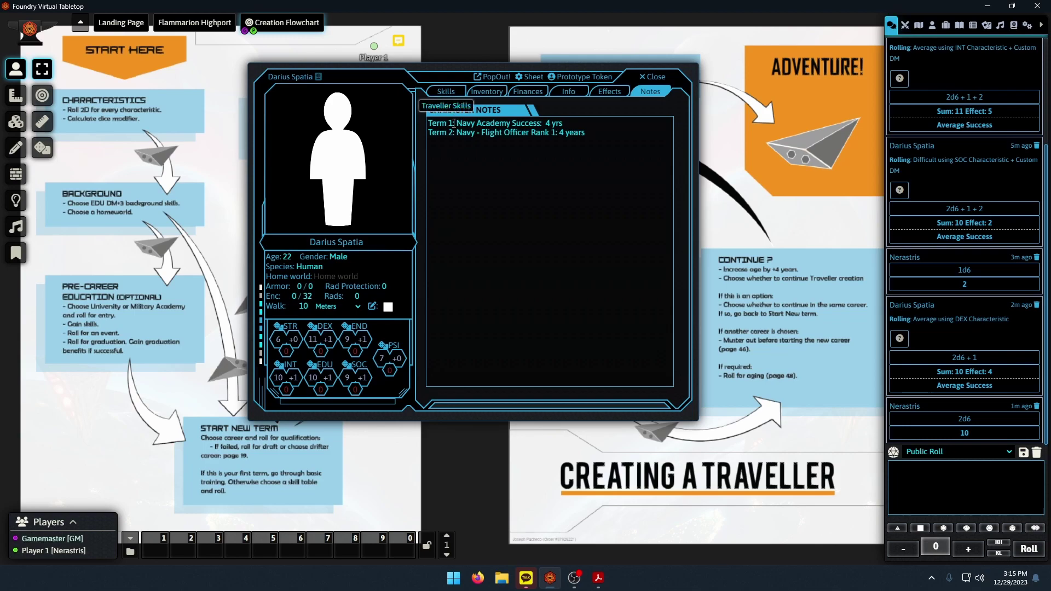
pyautogui.click(598, 578)
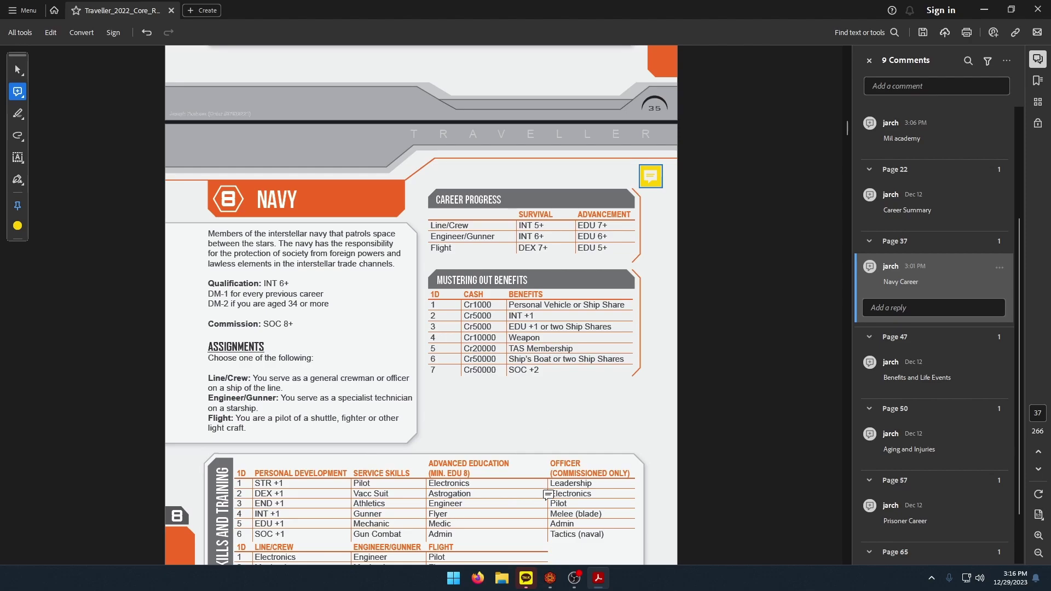
pyautogui.click(551, 580)
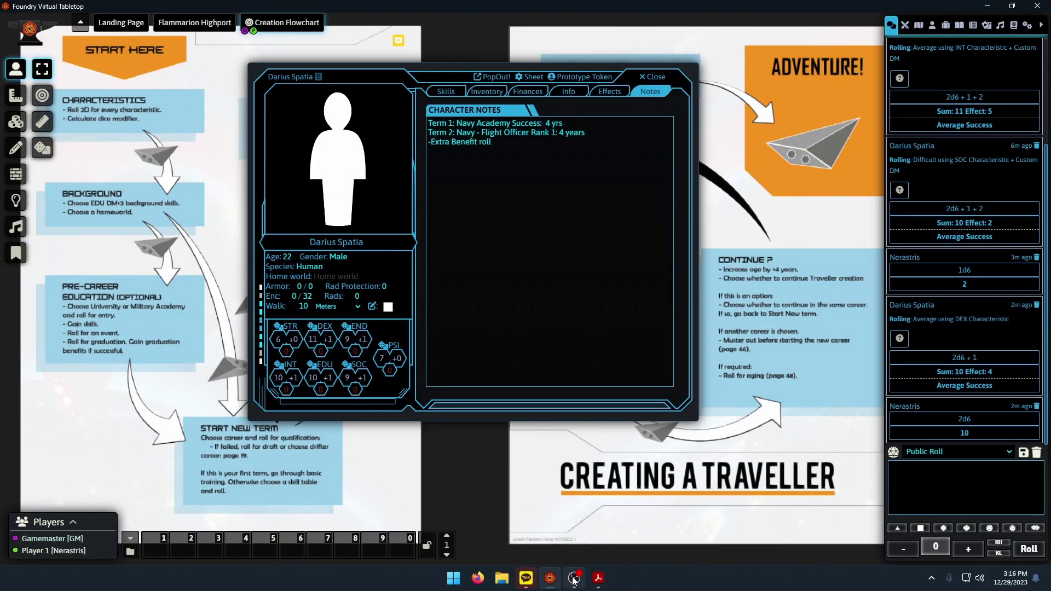
# Check the Navy advancement requirements and skills and training tables in the rulebook PDF, and view the EDU advancement roll in Foundry Virtual Tabletop.
pyautogui.click(553, 585)
pyautogui.click(600, 588)
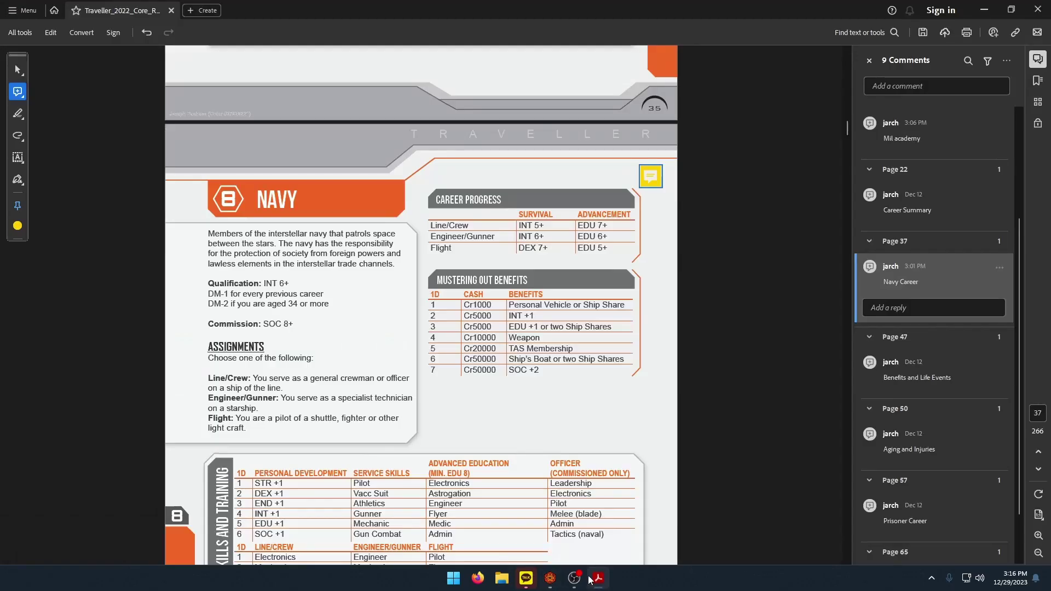
pyautogui.click(552, 581)
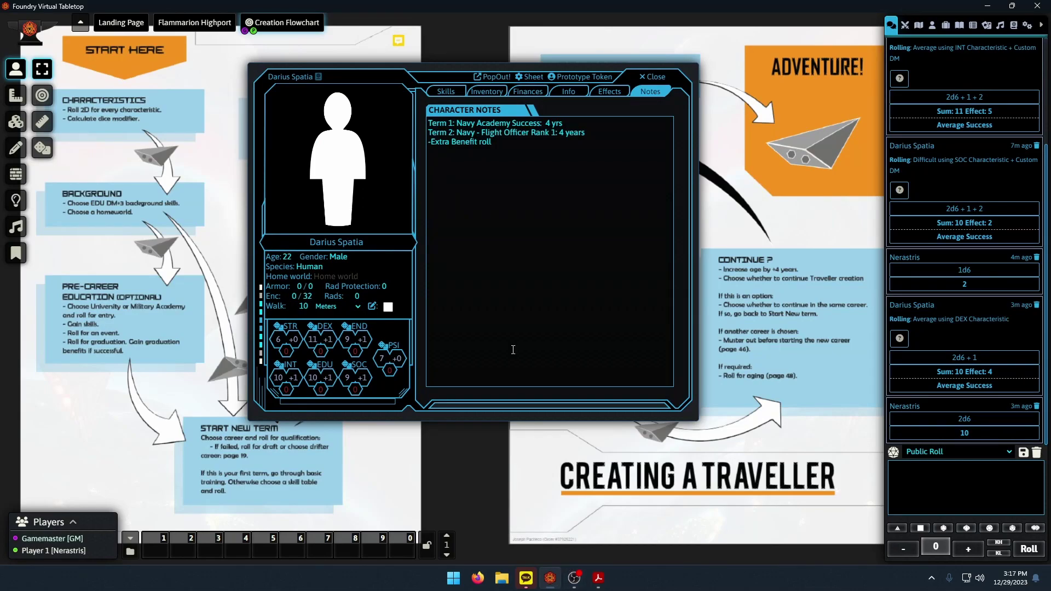
pyautogui.click(598, 579)
pyautogui.scroll(-2, 517, 375)
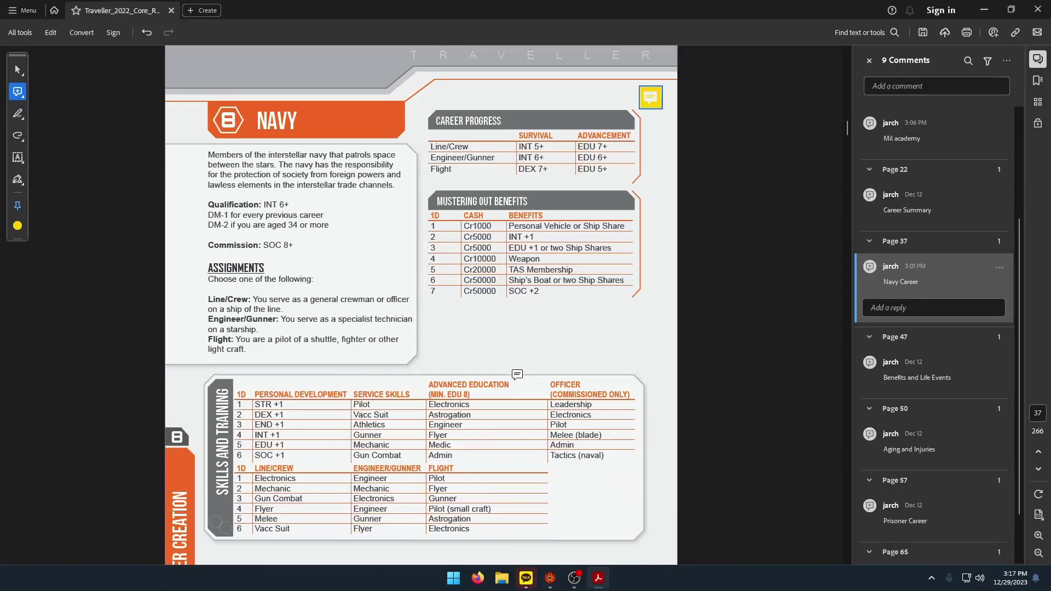
pyautogui.scroll(-2, 517, 375)
pyautogui.click(551, 580)
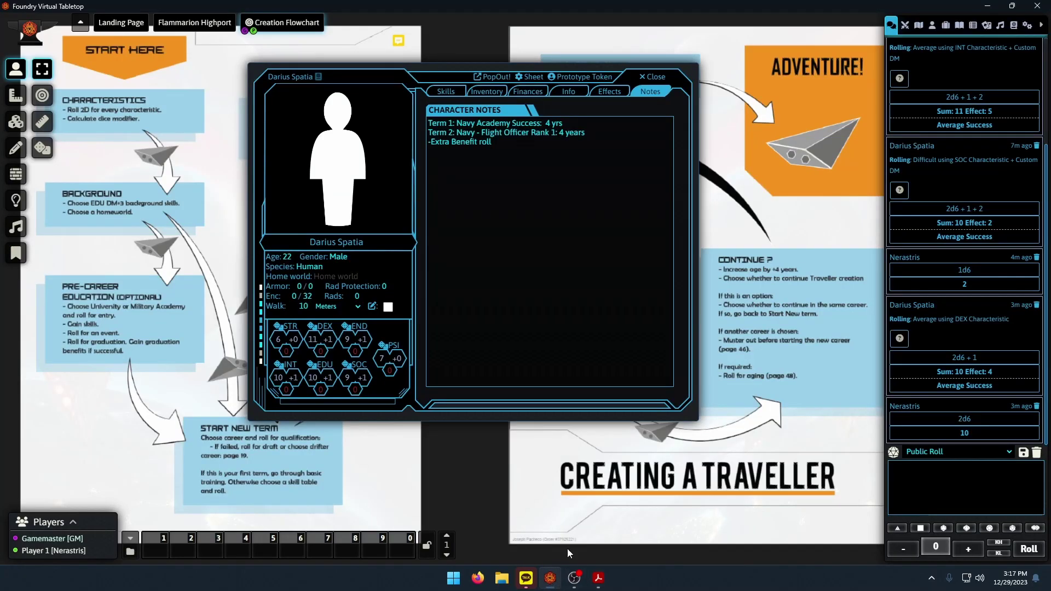
pyautogui.click(599, 579)
pyautogui.scroll(4, 422, 328)
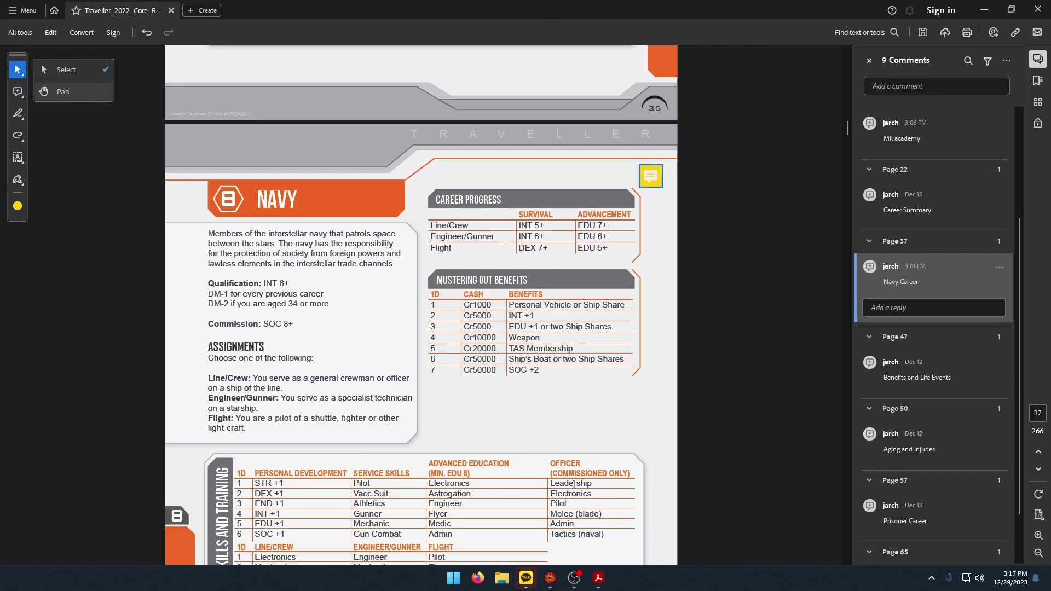
pyautogui.click(551, 578)
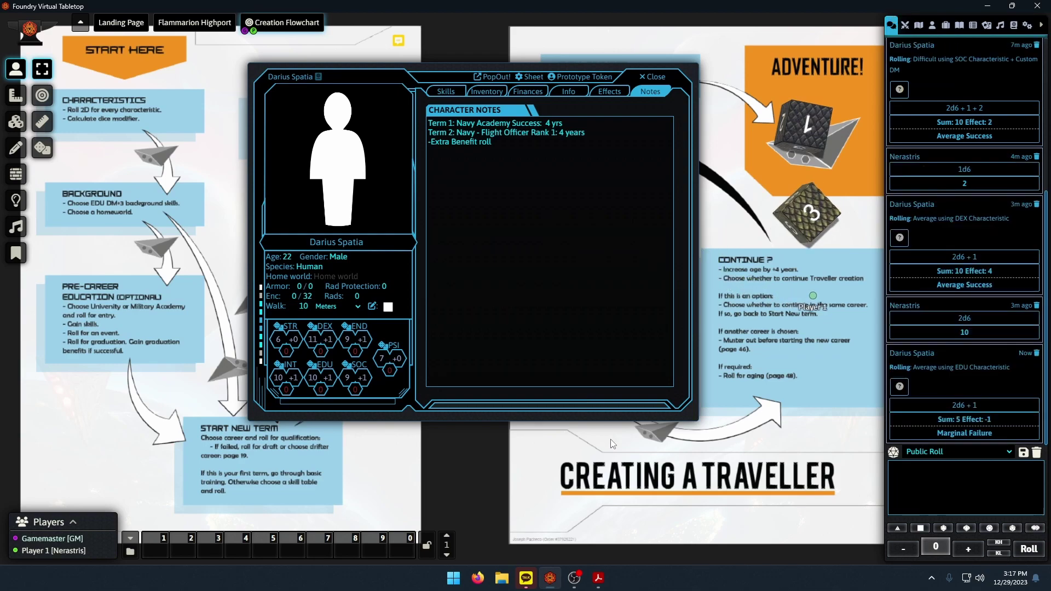
# Compare the EDU advancement roll with the rulebook's Navy career page and return to the character notes in Foundry Virtual Tabletop.
pyautogui.click(606, 583)
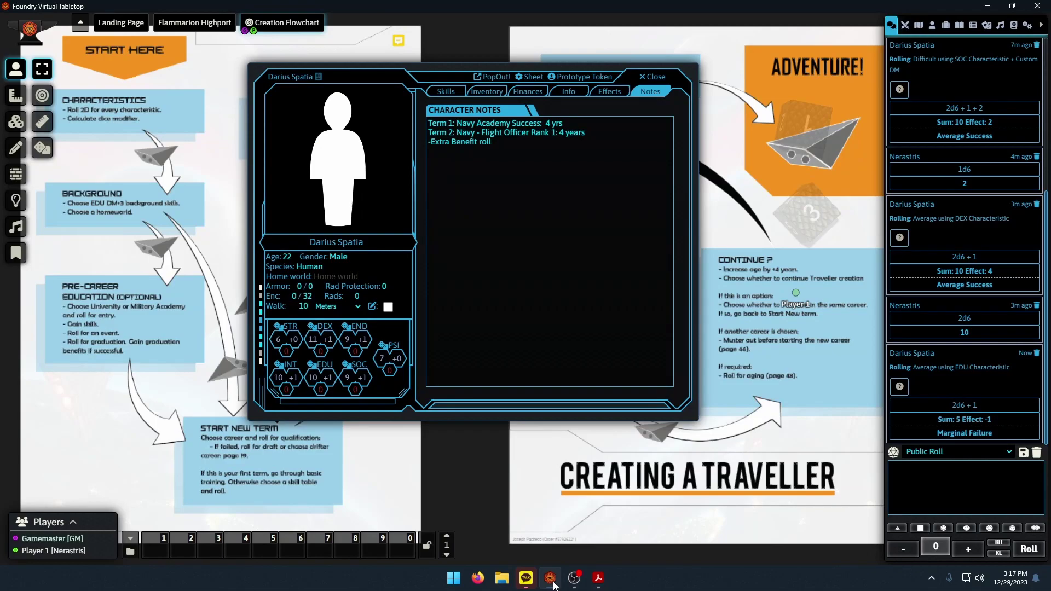
pyautogui.click(550, 579)
pyautogui.click(599, 586)
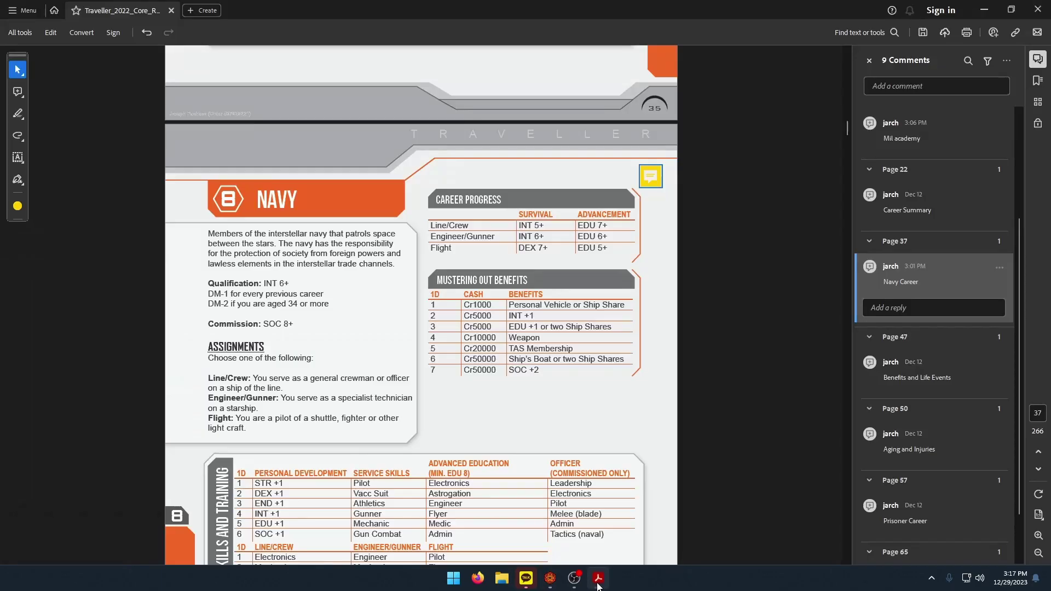
pyautogui.scroll(-2, 602, 466)
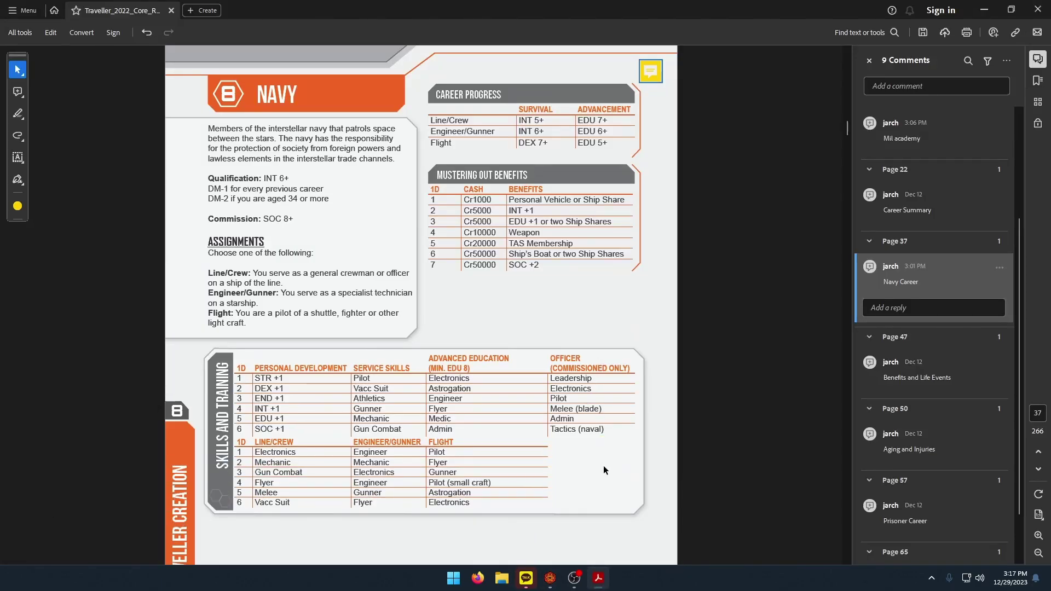
pyautogui.click(551, 579)
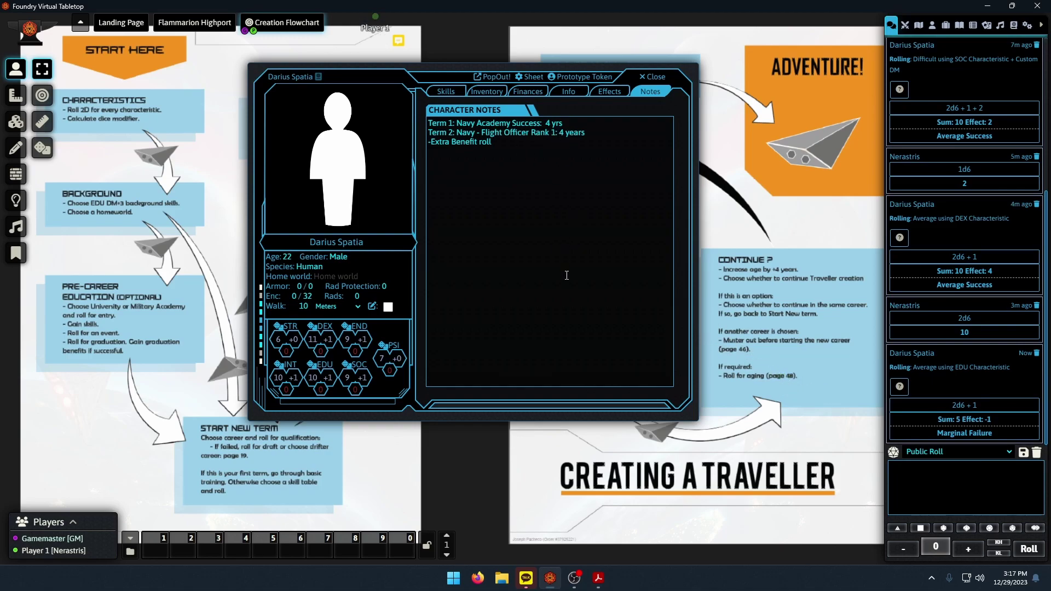
# Consult the Navy Ranks and Bonuses table in the rulebook PDF and go back to the character notes in Foundry Virtual Tabletop.
pyautogui.moveTo(599, 580)
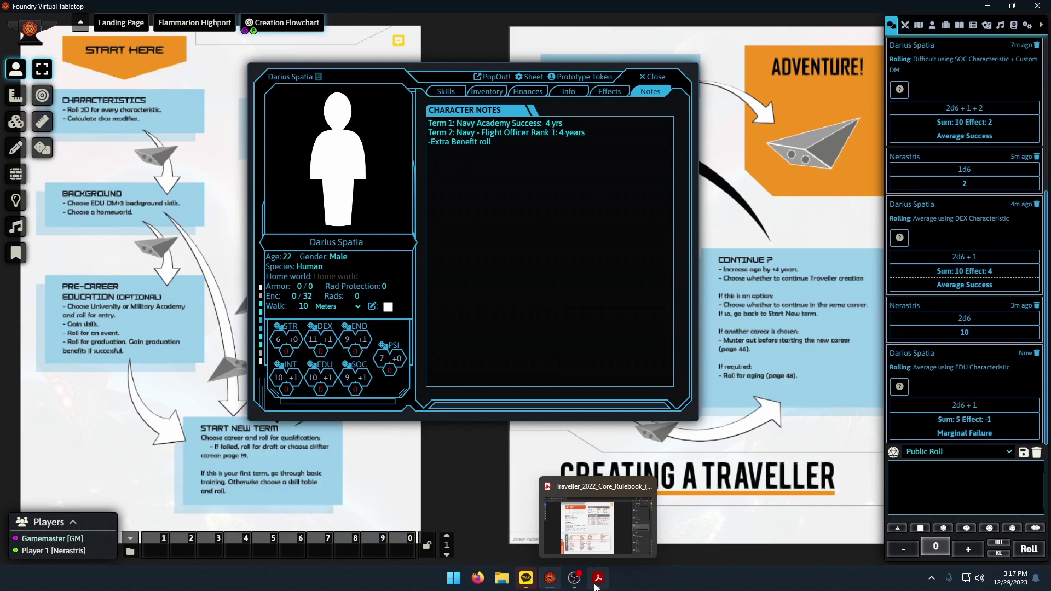
pyautogui.click(598, 579)
pyautogui.scroll(-5, 589, 497)
pyautogui.click(574, 580)
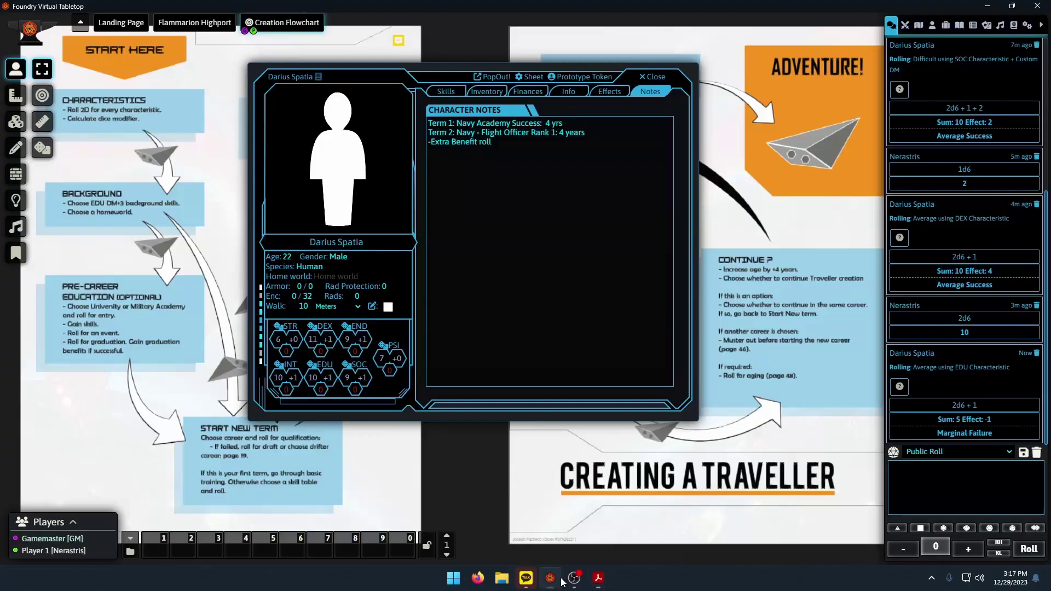
pyautogui.click(598, 580)
pyautogui.scroll(-3, 557, 436)
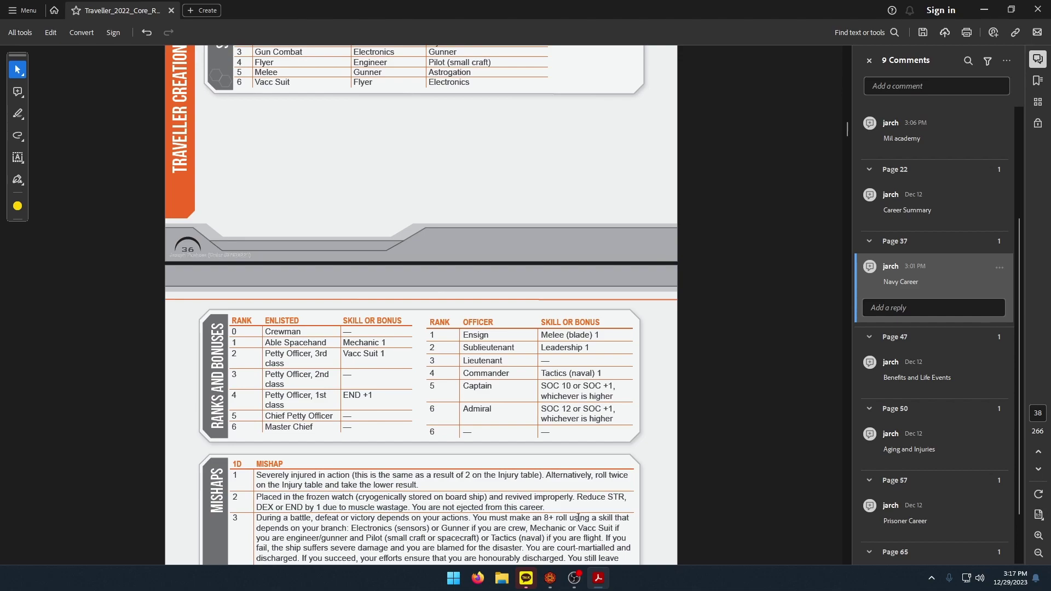
pyautogui.click(549, 580)
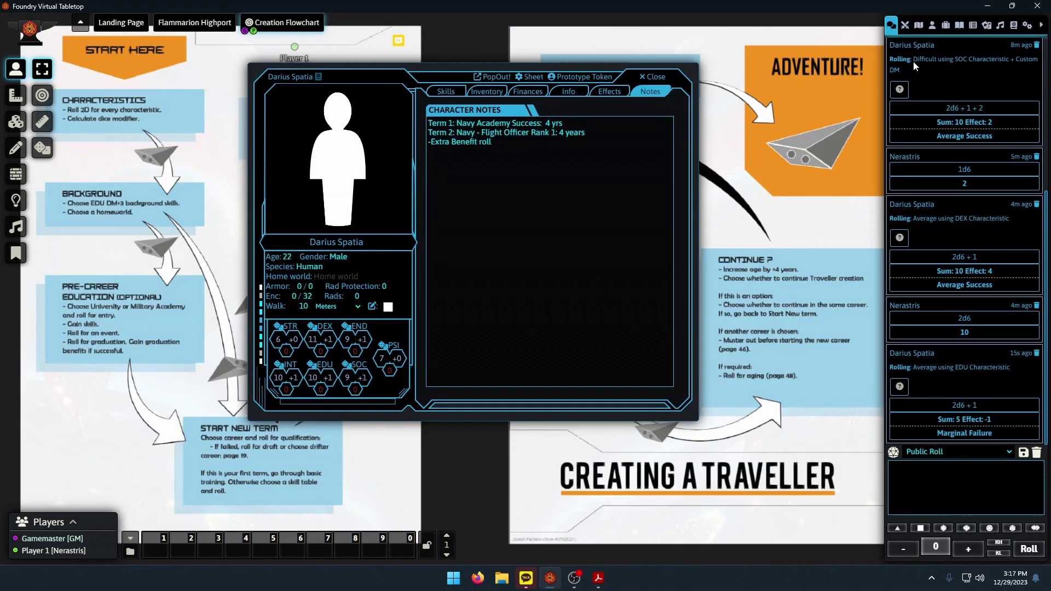
# Find the Leadership skill in the items directory, add it to the character sheet, and show the sheet's skills list.
pyautogui.click(947, 25)
pyautogui.scroll(-15, 943, 317)
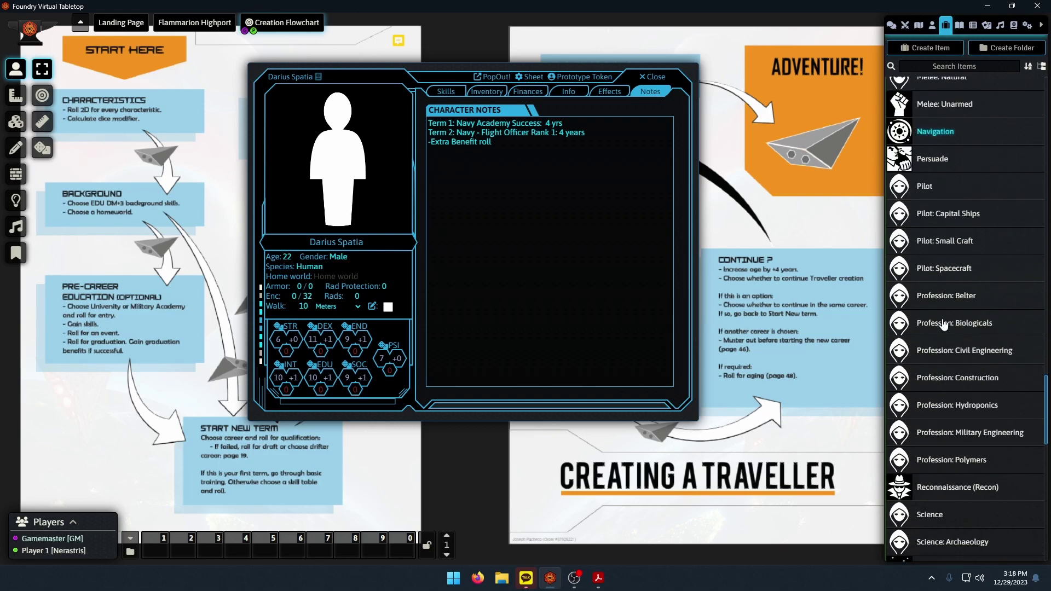
pyautogui.scroll(9, 943, 320)
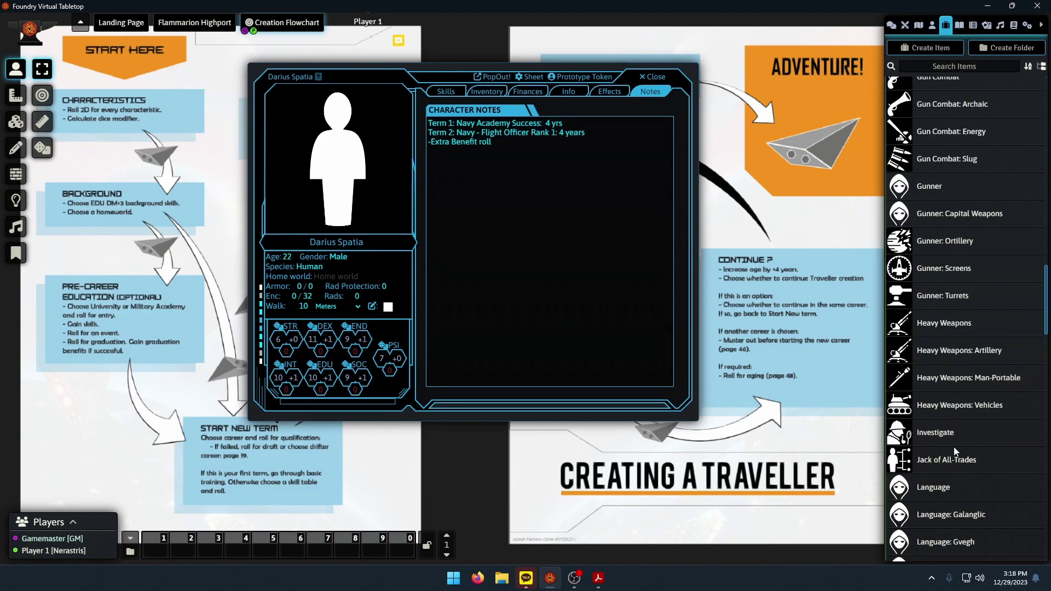
pyautogui.scroll(7, 955, 432)
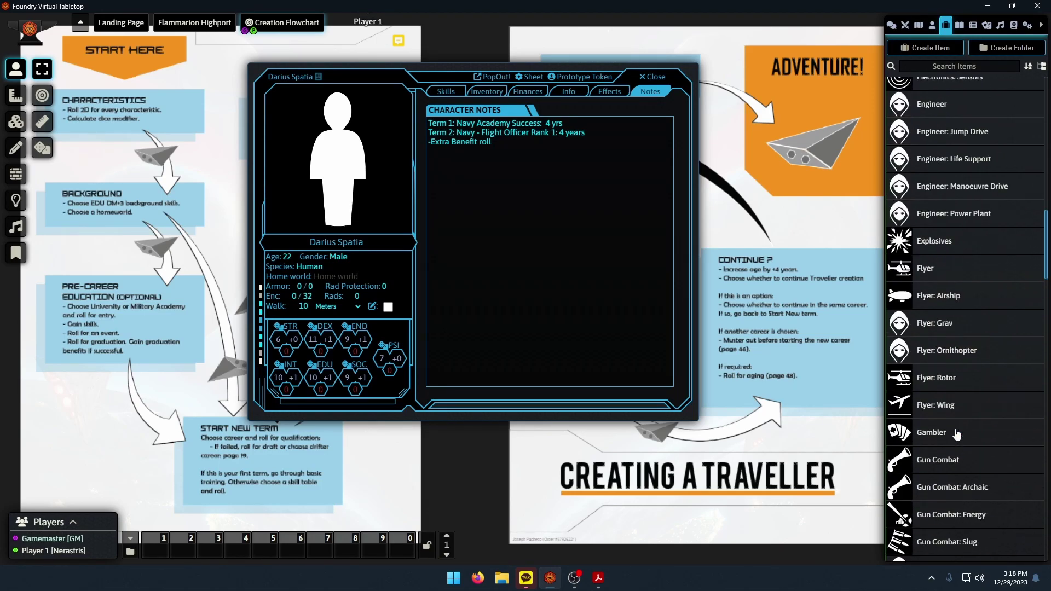
pyautogui.scroll(3, 955, 428)
pyautogui.scroll(-15, 955, 435)
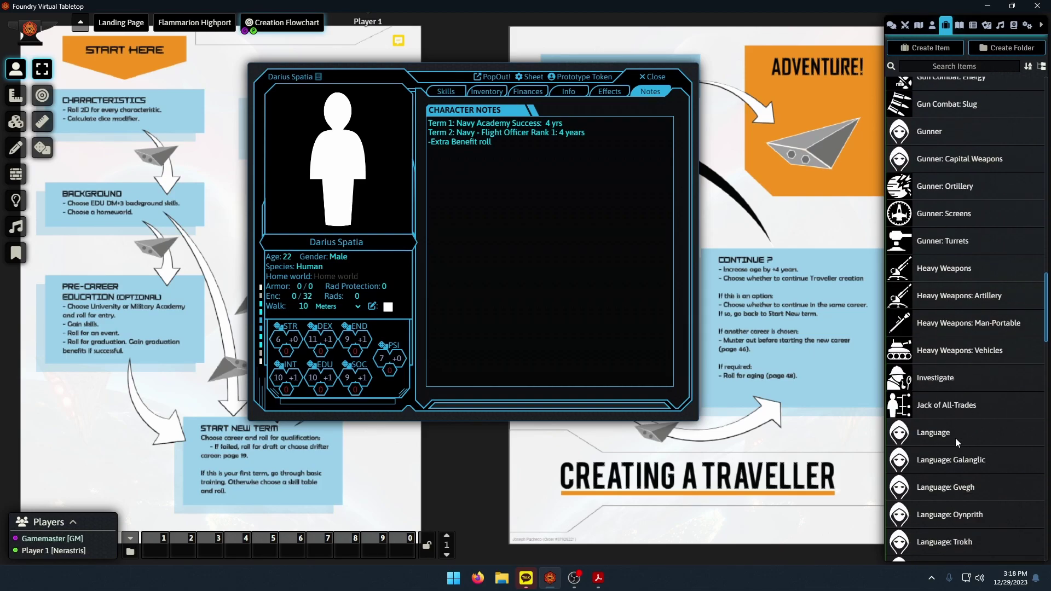
pyautogui.scroll(-15, 955, 442)
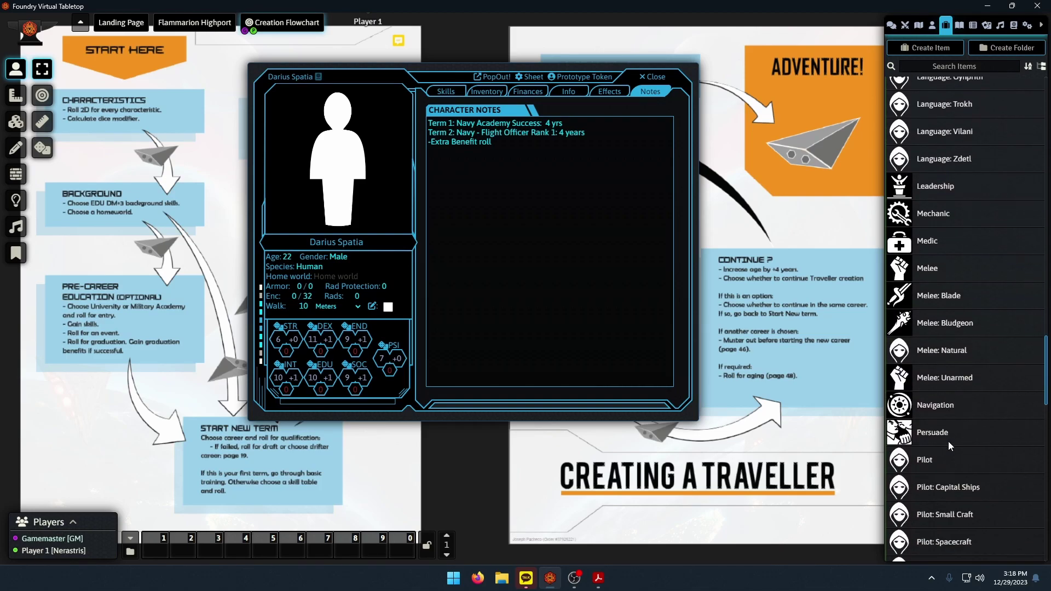
pyautogui.scroll(-6, 949, 447)
pyautogui.scroll(20, 949, 446)
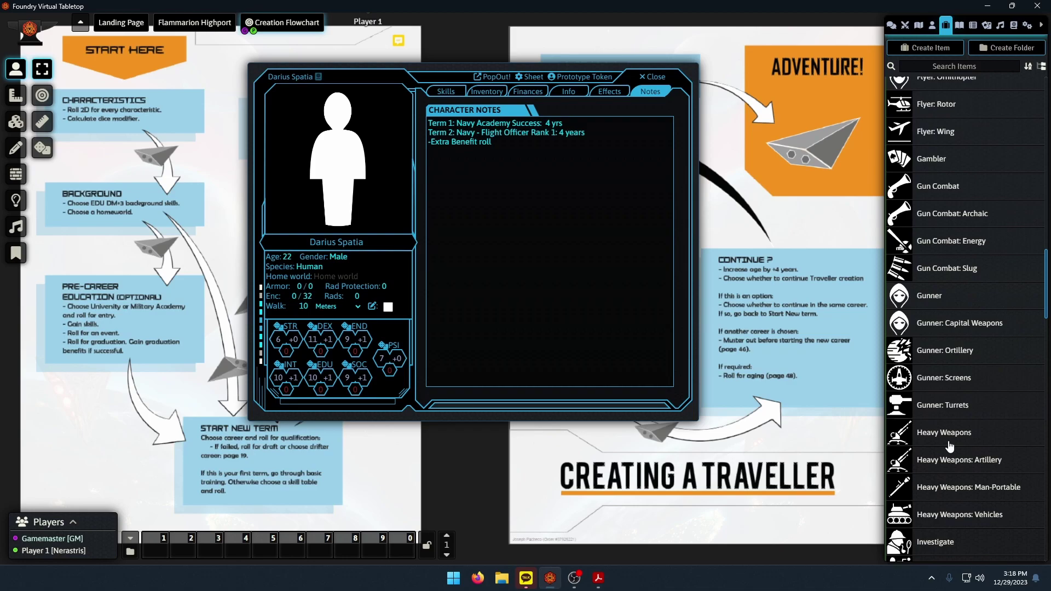
pyautogui.scroll(10, 948, 441)
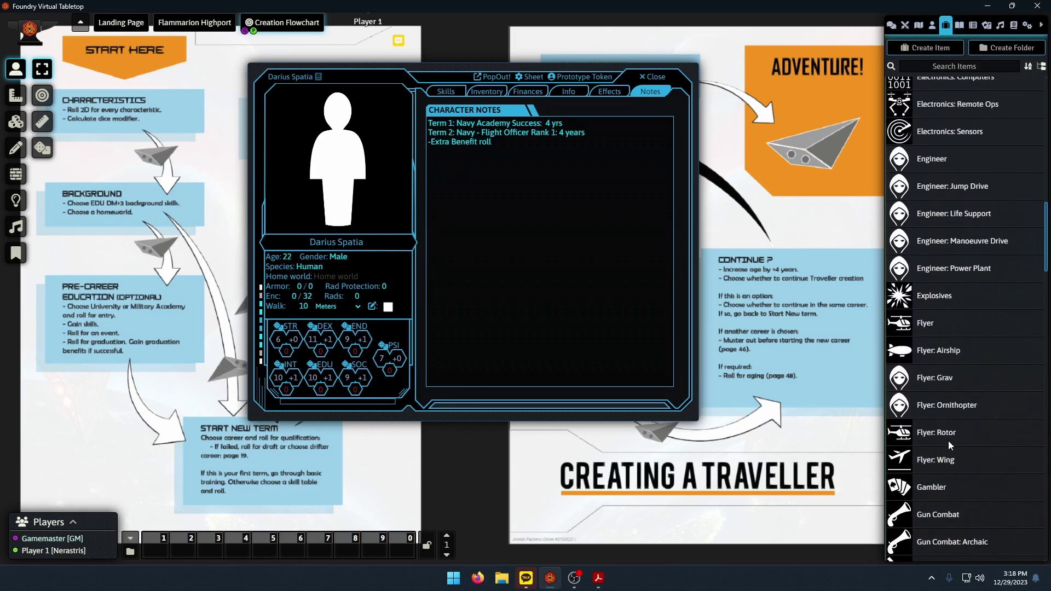
pyautogui.scroll(6, 949, 441)
pyautogui.scroll(-12, 949, 441)
pyautogui.scroll(-10, 948, 442)
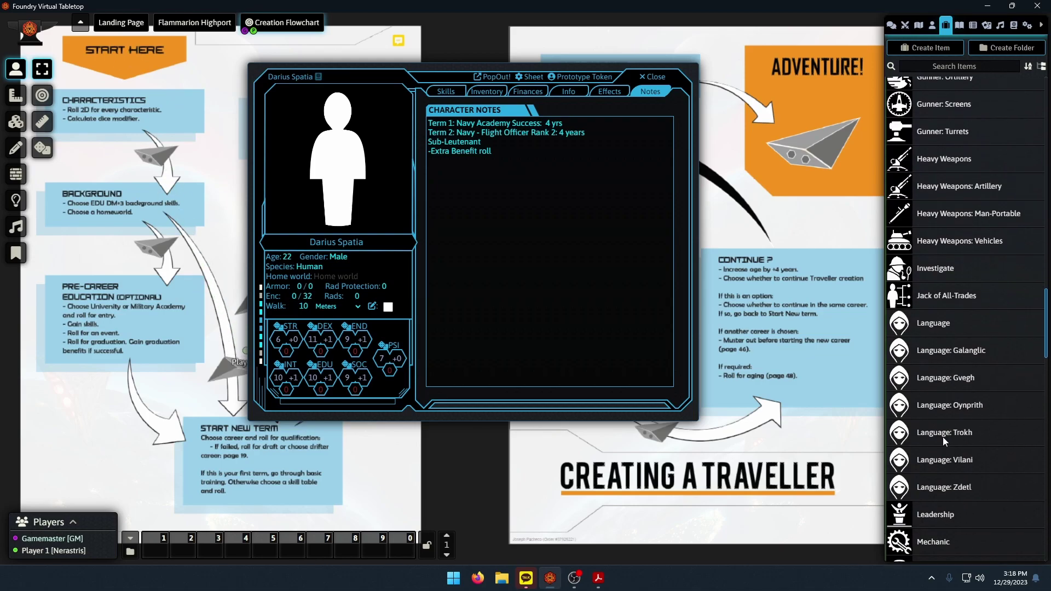
pyautogui.scroll(-4, 944, 438)
pyautogui.moveTo(944, 405); pyautogui.dragTo(667, 366)
pyautogui.click(446, 91)
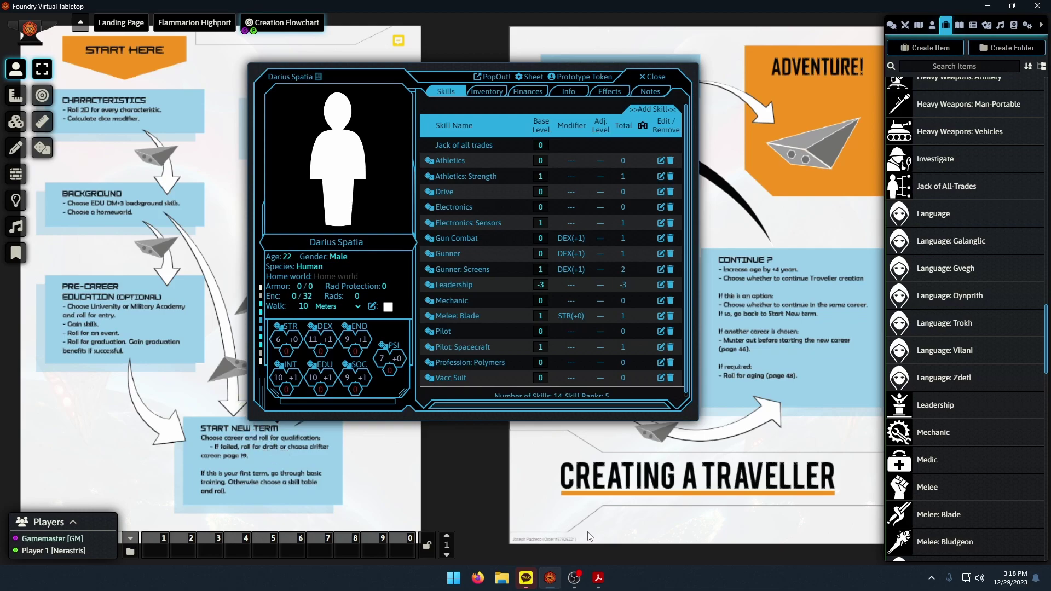
# Consult the Navy ranks, career progress, and skills and training tables in the rulebook PDF, and return to the skills list in Foundry Virtual Tabletop.
pyautogui.click(598, 578)
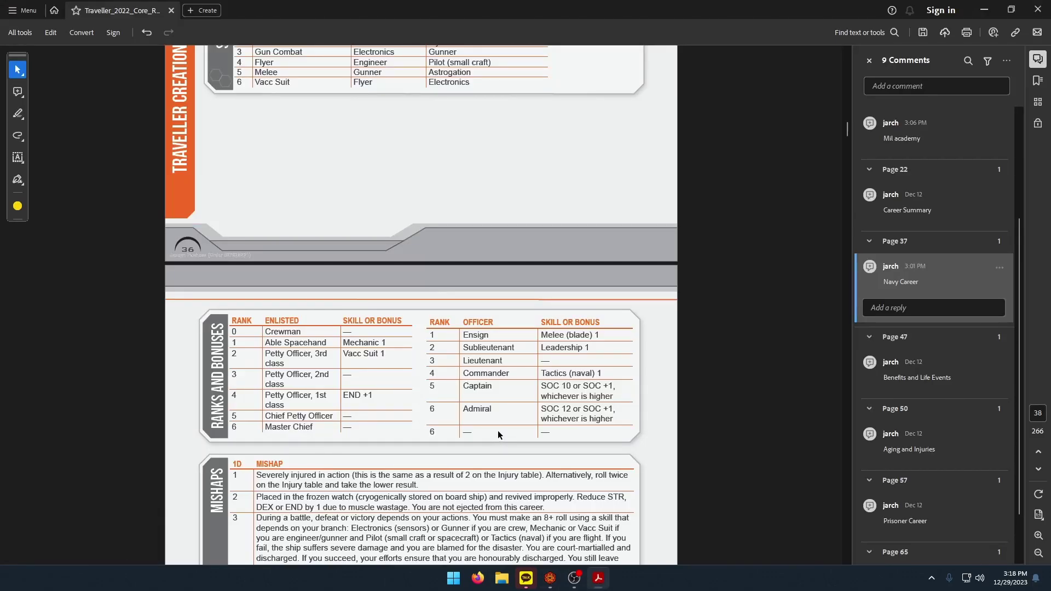
pyautogui.scroll(5, 497, 432)
pyautogui.click(550, 579)
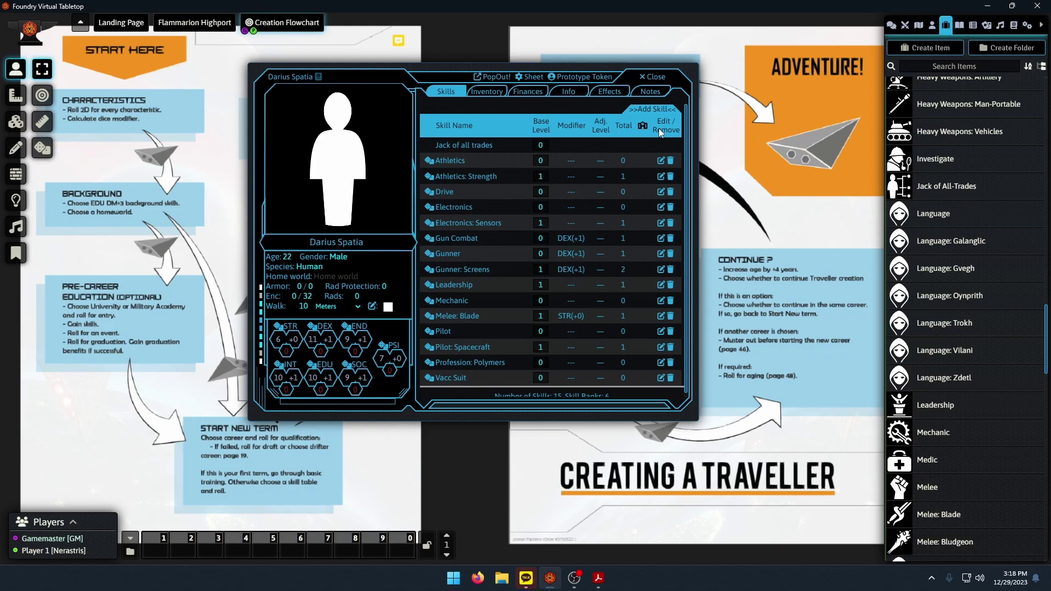
pyautogui.click(599, 580)
pyautogui.scroll(5, 496, 496)
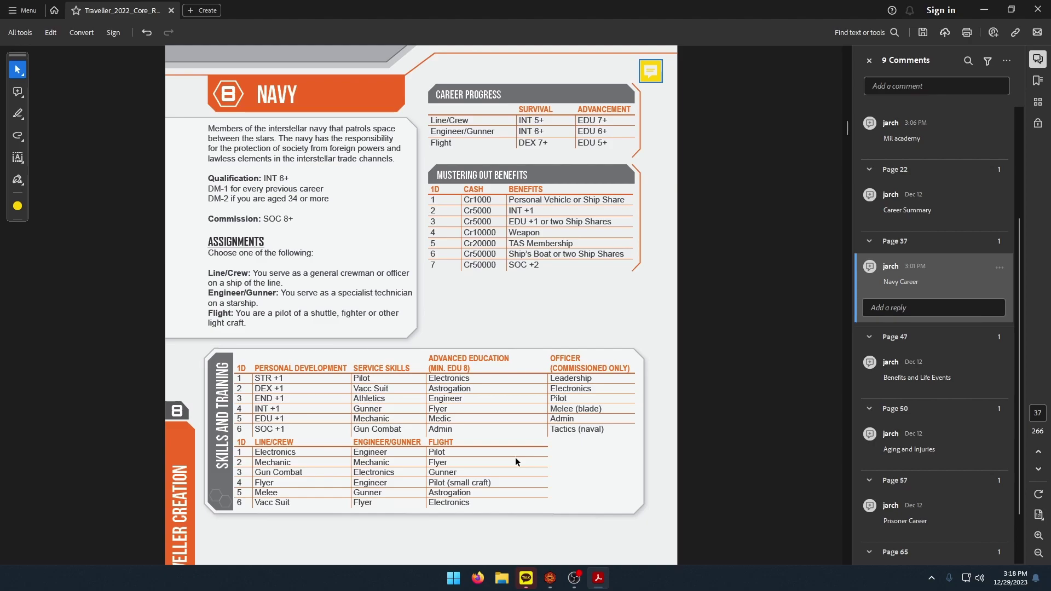
pyautogui.scroll(-1, 627, 519)
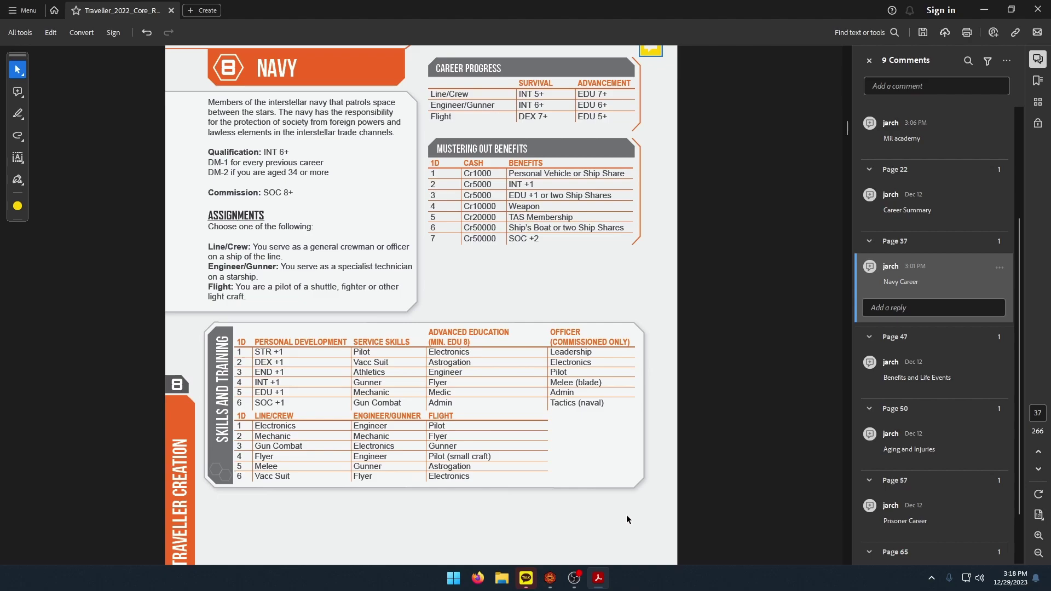
pyautogui.click(608, 520)
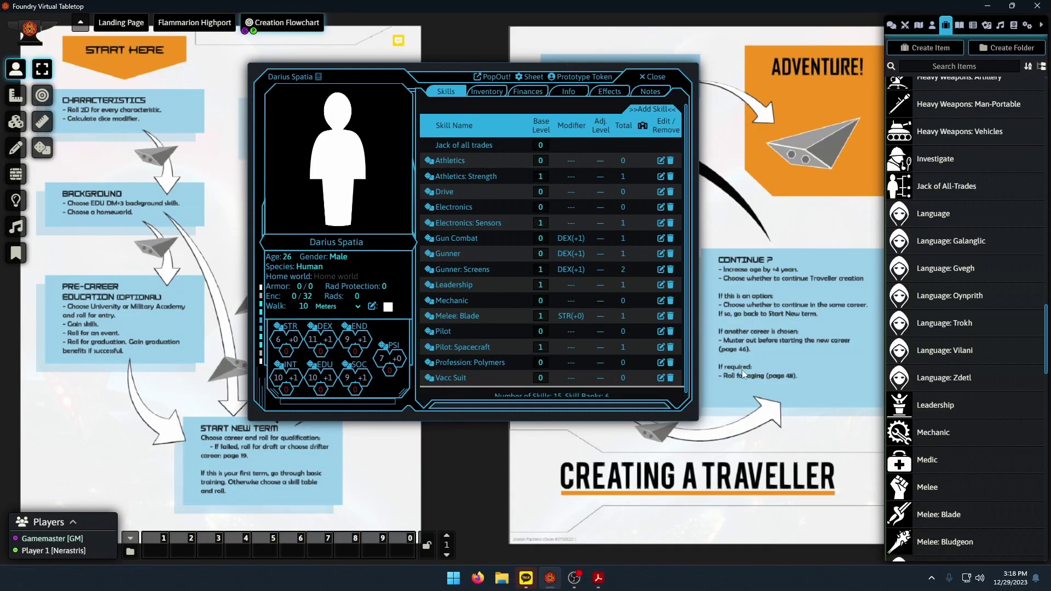
# Show the chat log in Foundry Virtual Tabletop and check the Navy skills and training table in the rulebook PDF for the new term's skill roll.
pyautogui.click(891, 26)
pyautogui.moveTo(598, 581)
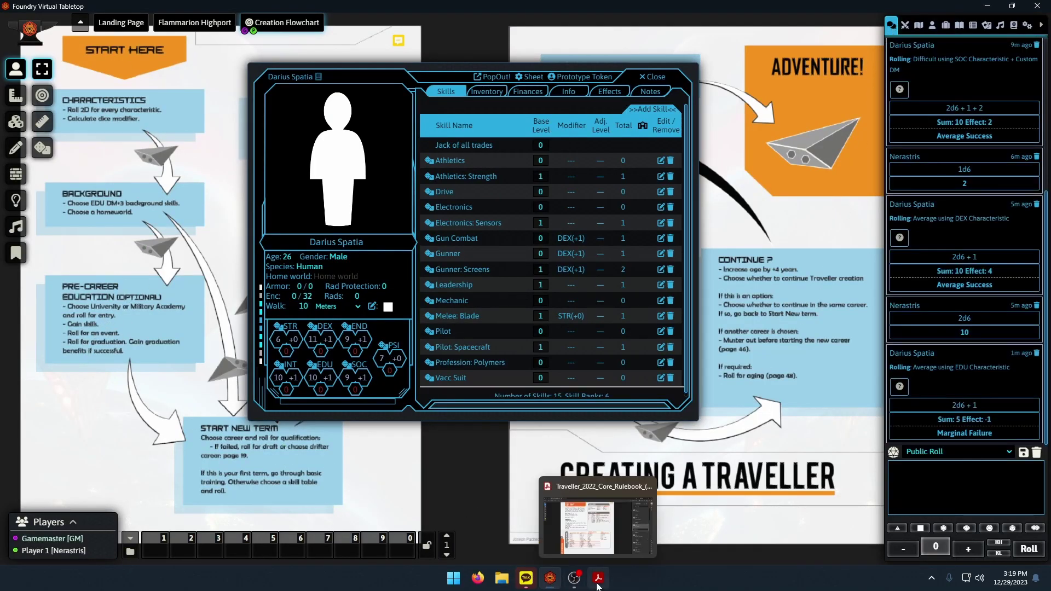
pyautogui.click(598, 582)
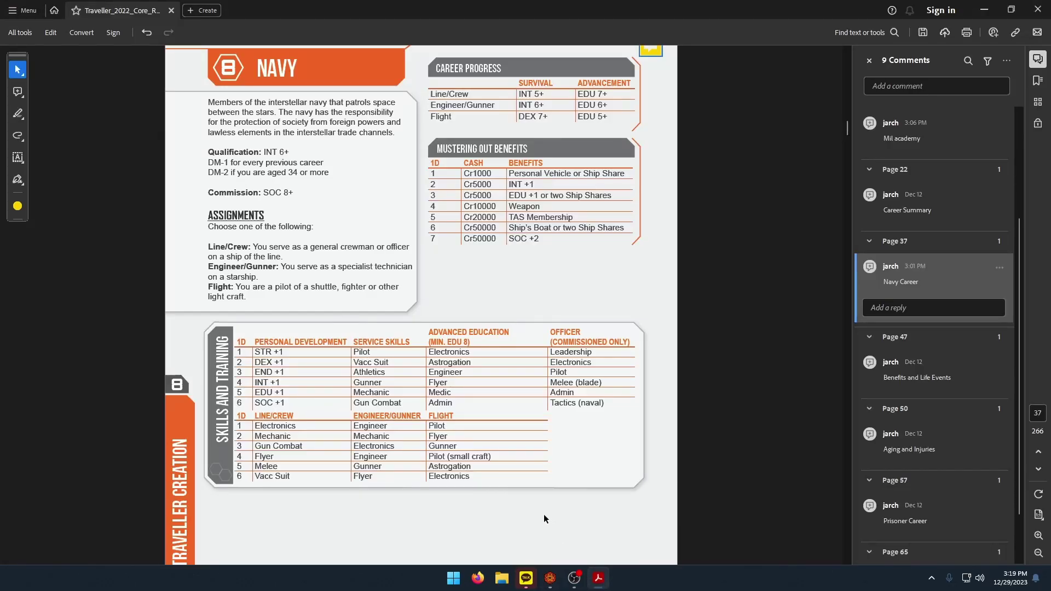
pyautogui.click(551, 578)
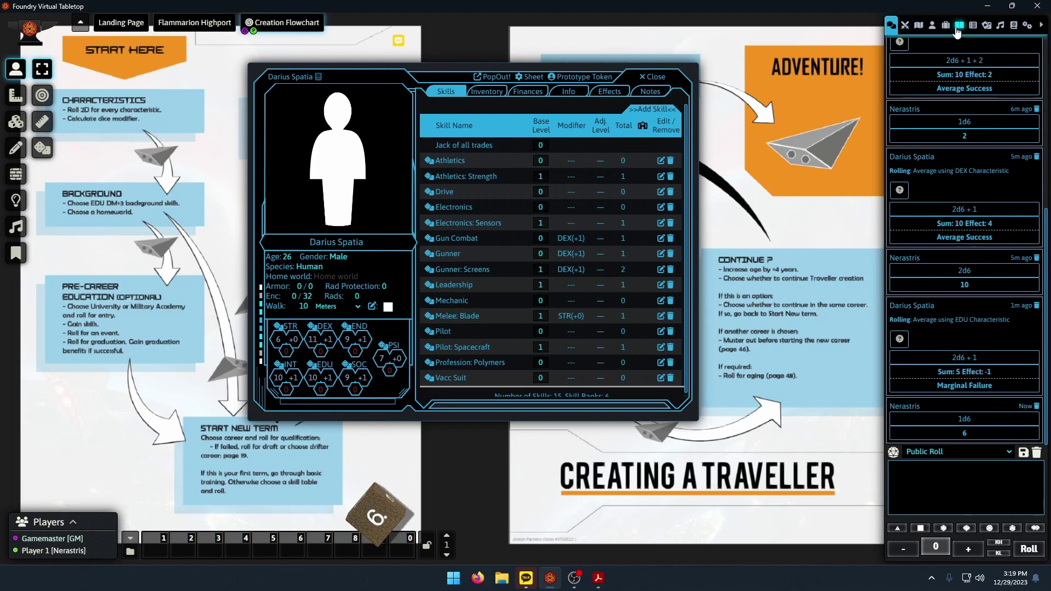
# Add the Tactics: Naval skill from the items directory to the character's skills.
pyautogui.click(959, 26)
pyautogui.click(947, 26)
pyautogui.scroll(-20, 938, 263)
pyautogui.scroll(-5, 939, 263)
pyautogui.moveTo(940, 521); pyautogui.dragTo(591, 333)
pyautogui.scroll(-1, 548, 345)
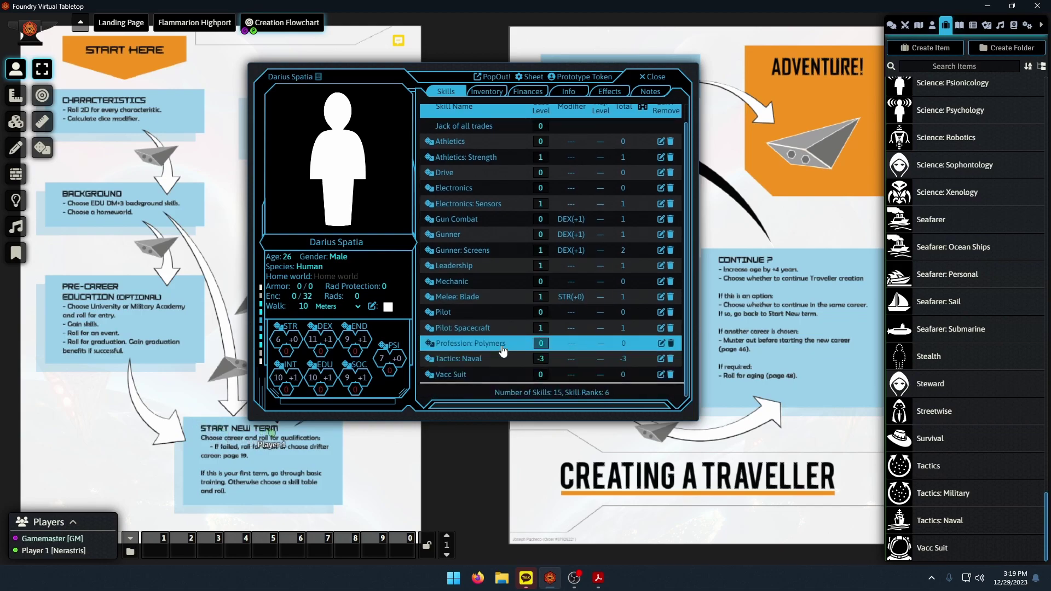
# Check the Navy flight survival requirement in the rulebook PDF and bring the chat log back up in Foundry Virtual Tabletop for the roll.
pyautogui.click(598, 578)
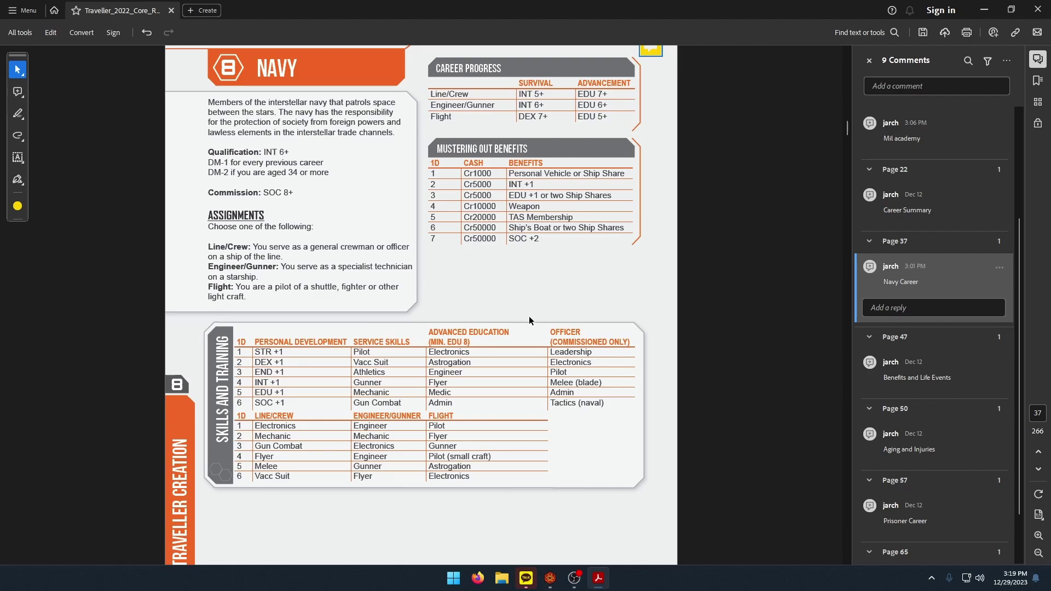
pyautogui.click(551, 578)
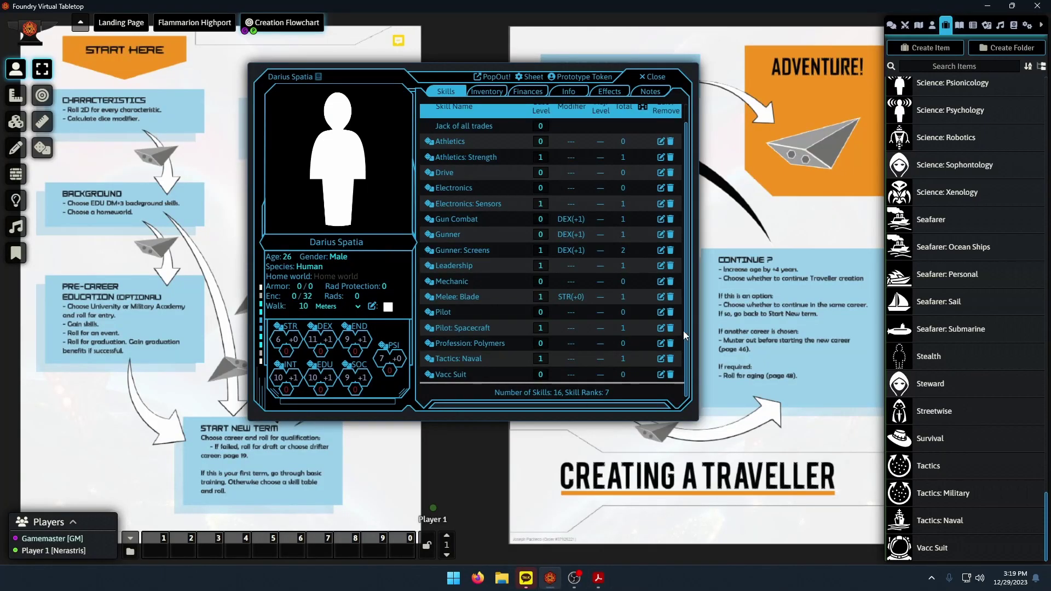
pyautogui.click(905, 25)
pyautogui.click(891, 24)
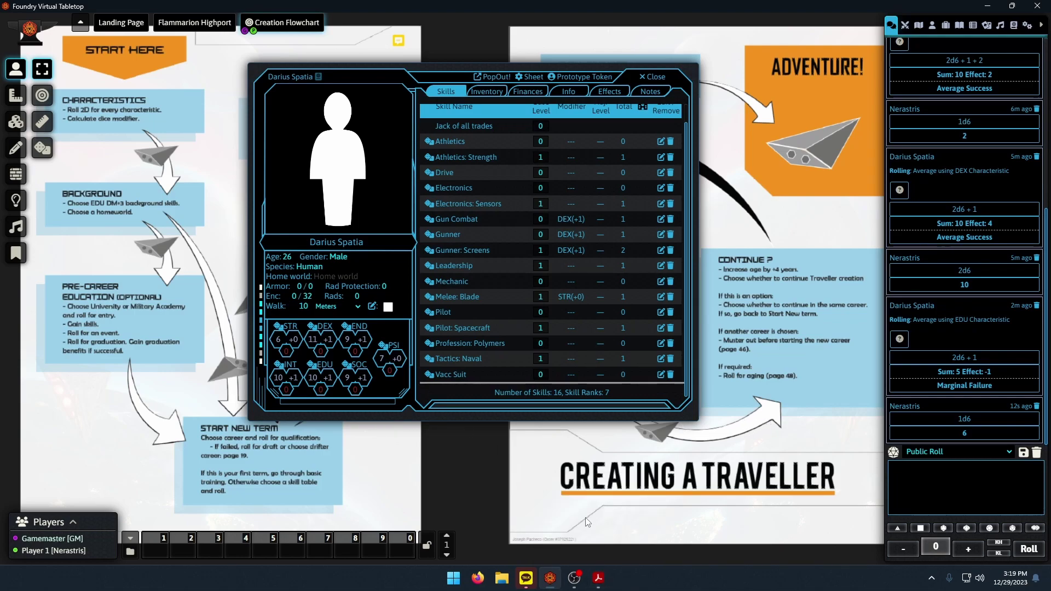
pyautogui.click(599, 578)
pyautogui.click(601, 583)
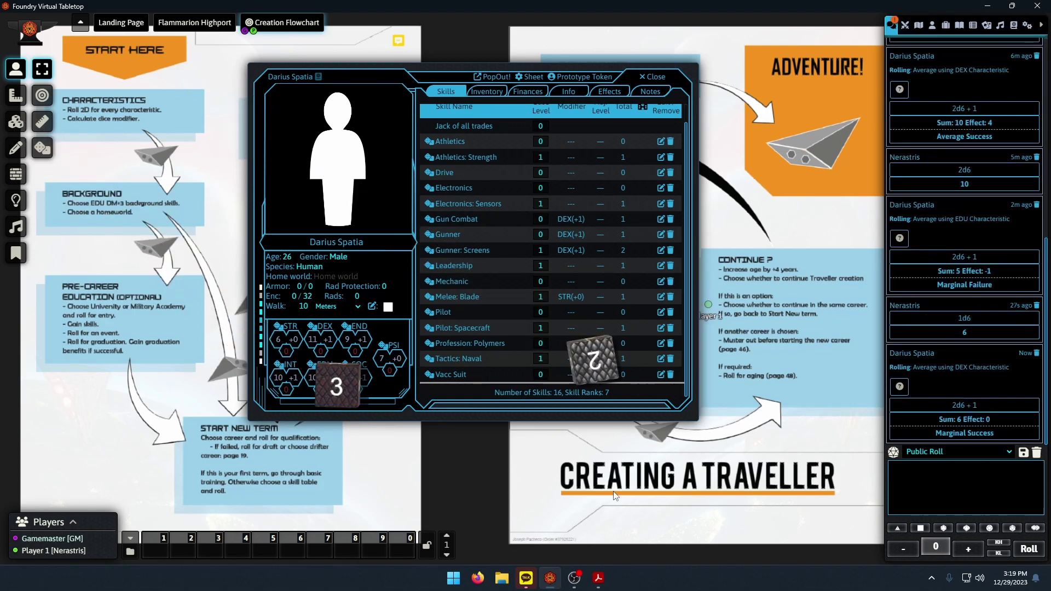
# Look up the Navy mishaps table in the rulebook PDF and return to the chat log in Foundry Virtual Tabletop.
pyautogui.hotkey('alt', 'Tab')
pyautogui.scroll(-5, 528, 466)
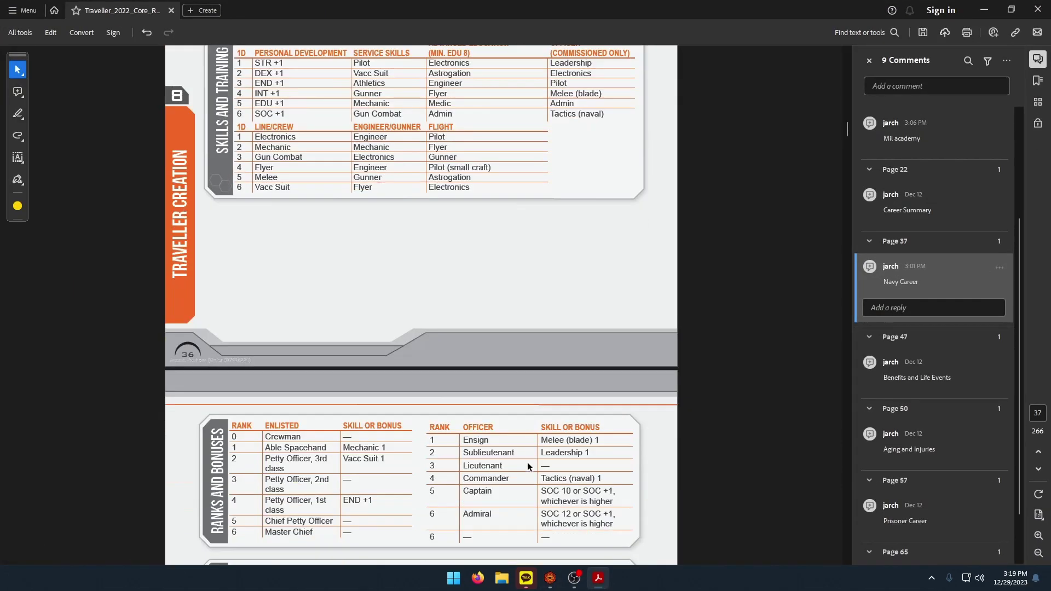
pyautogui.scroll(-8, 528, 464)
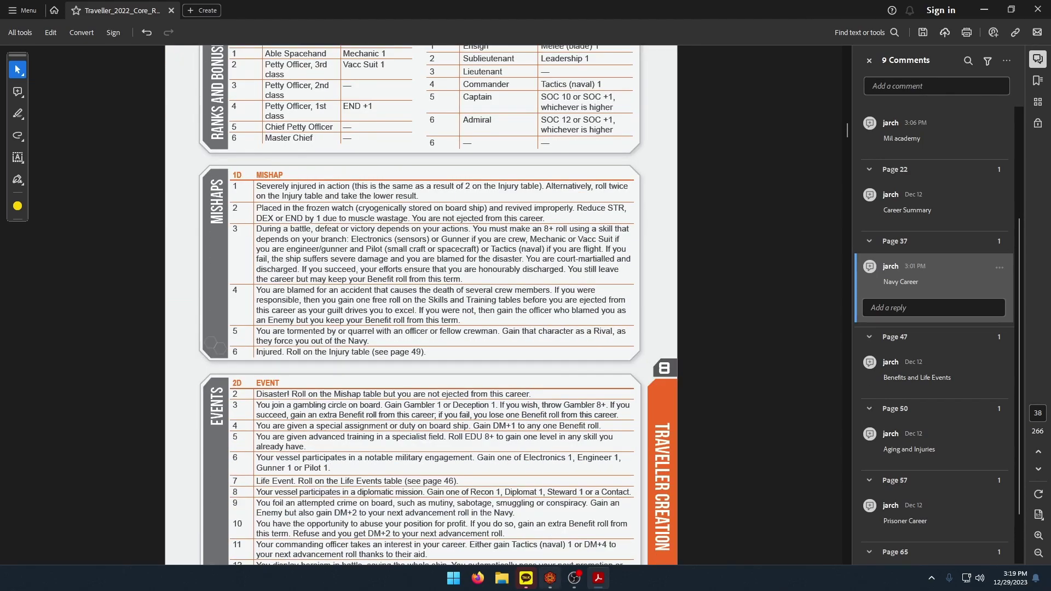
pyautogui.moveTo(551, 577)
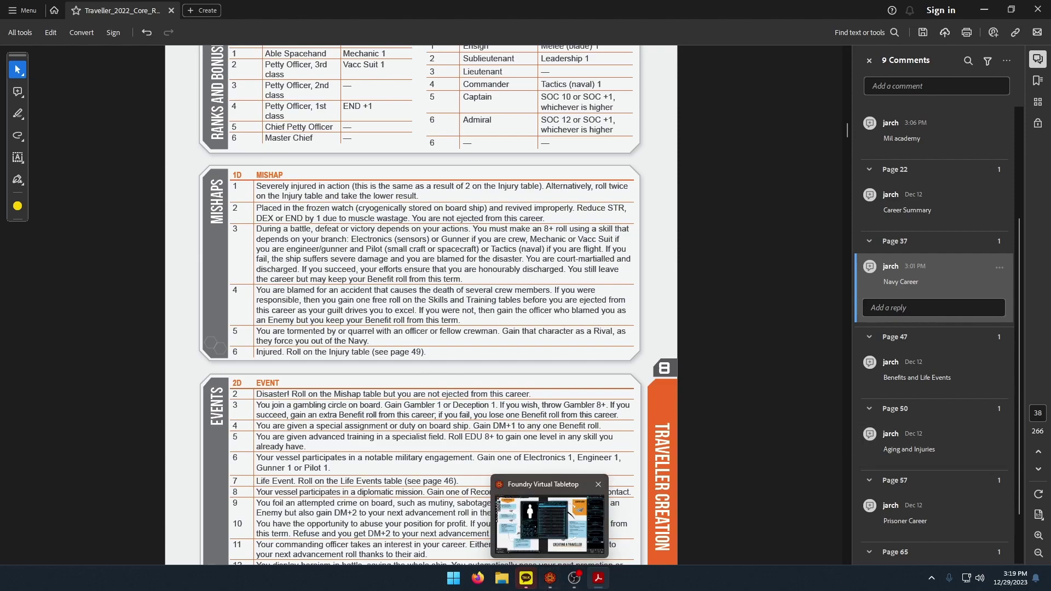
pyautogui.click(542, 494)
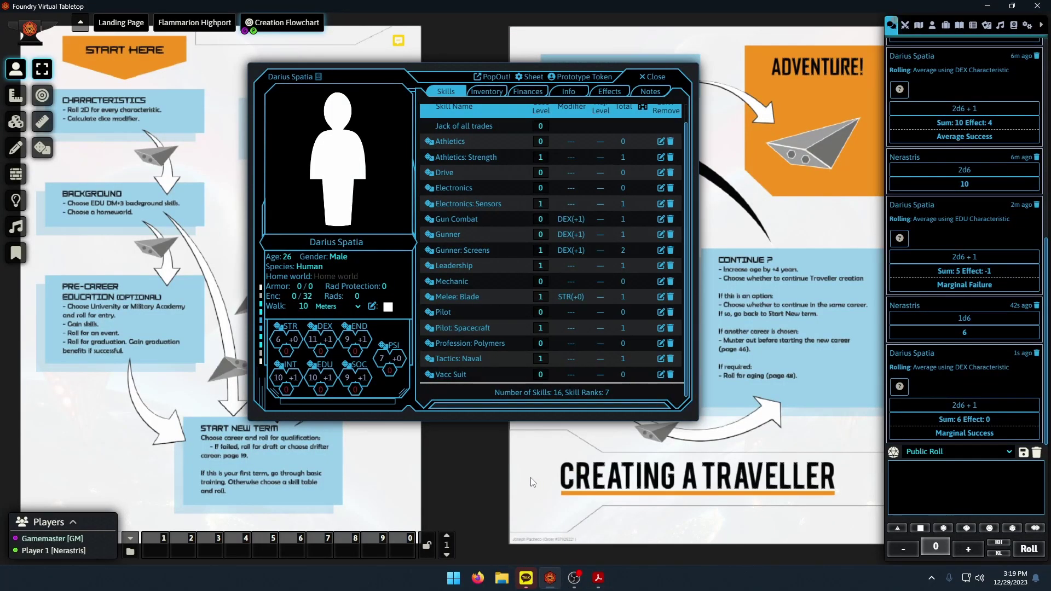
# Read Navy mishap 3 and its 8+ skill check for flight in the rulebook PDF, and view the Tactics: Naval roll in Foundry Virtual Tabletop.
pyautogui.moveTo(598, 578)
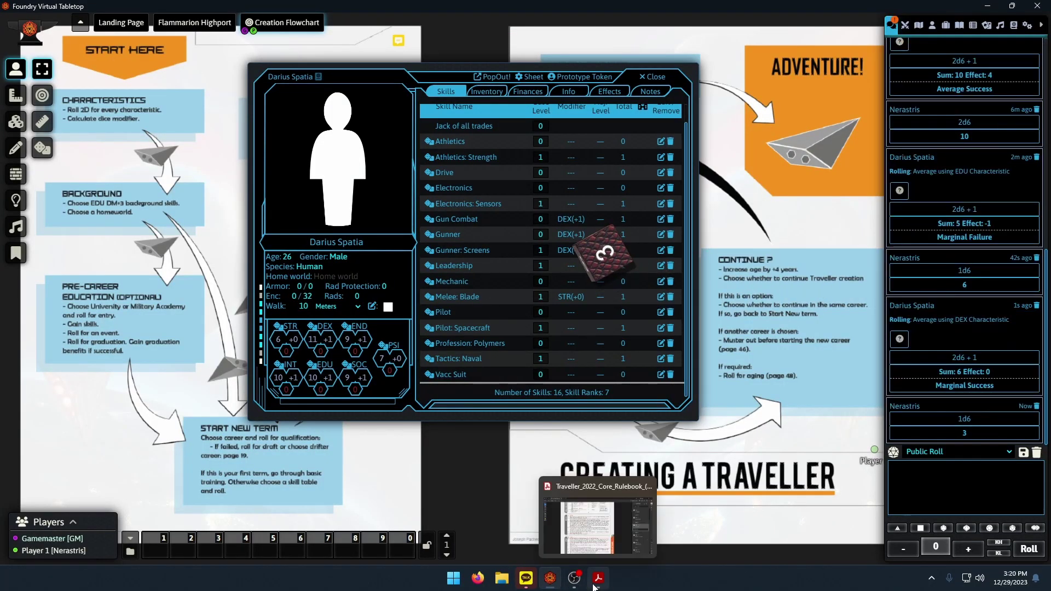
pyautogui.click(569, 512)
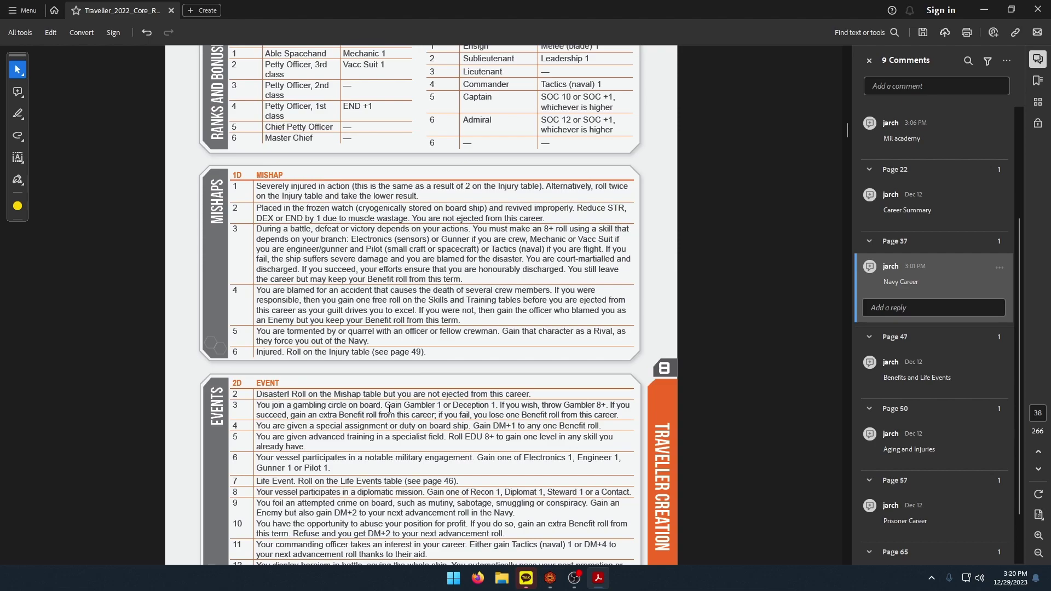
pyautogui.click(560, 585)
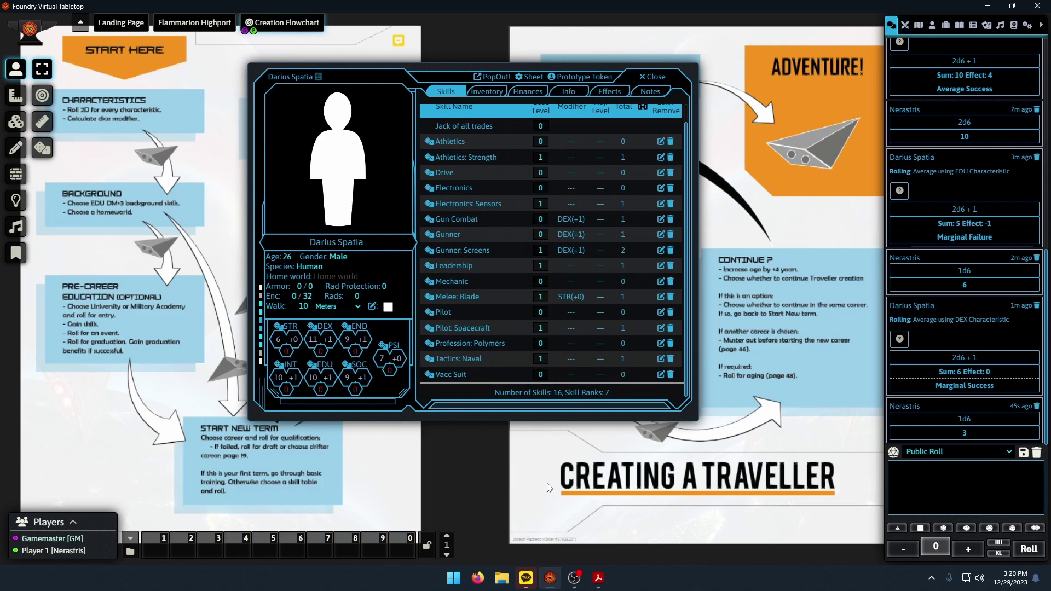
pyautogui.click(605, 584)
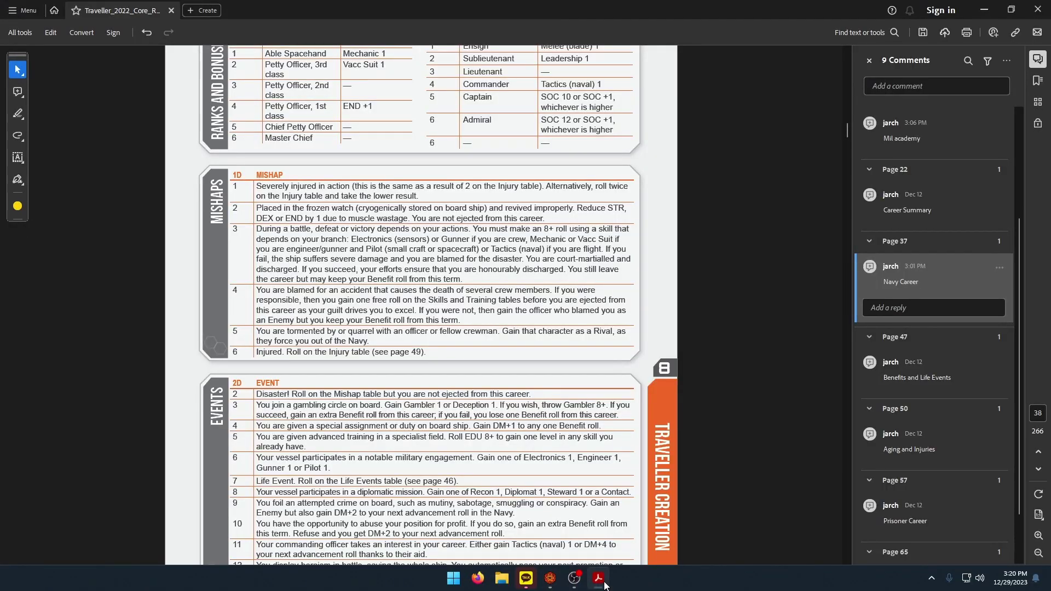
pyautogui.click(605, 584)
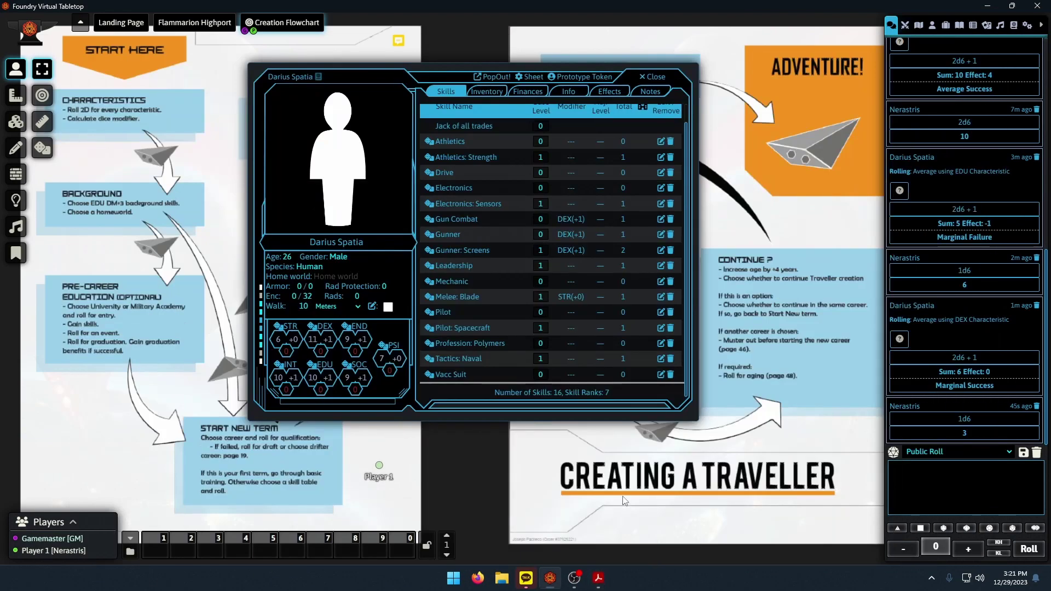
pyautogui.click(599, 583)
pyautogui.click(599, 584)
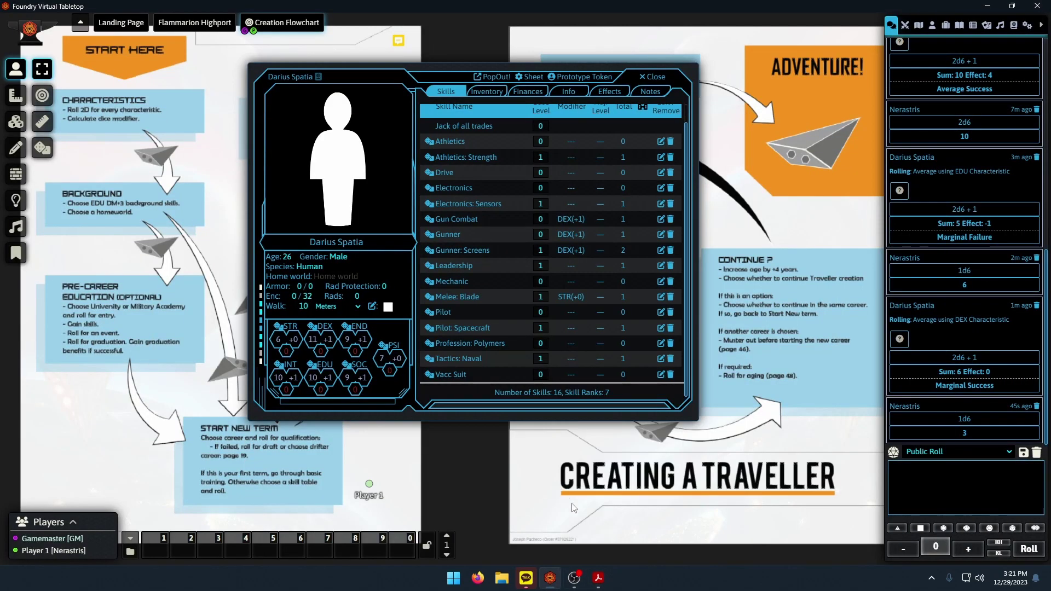
pyautogui.moveTo(599, 584)
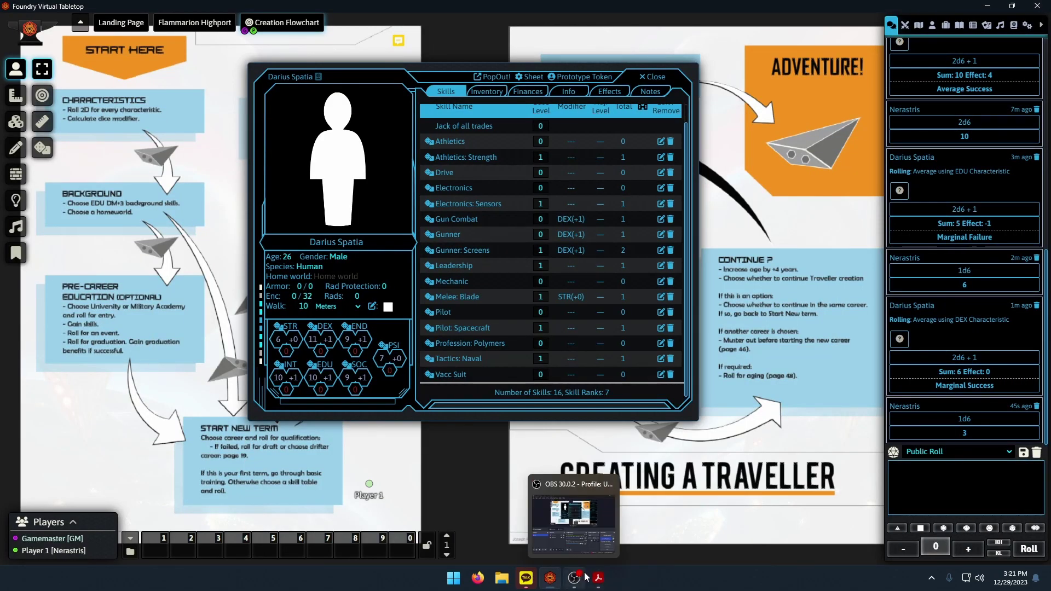
pyautogui.click(598, 582)
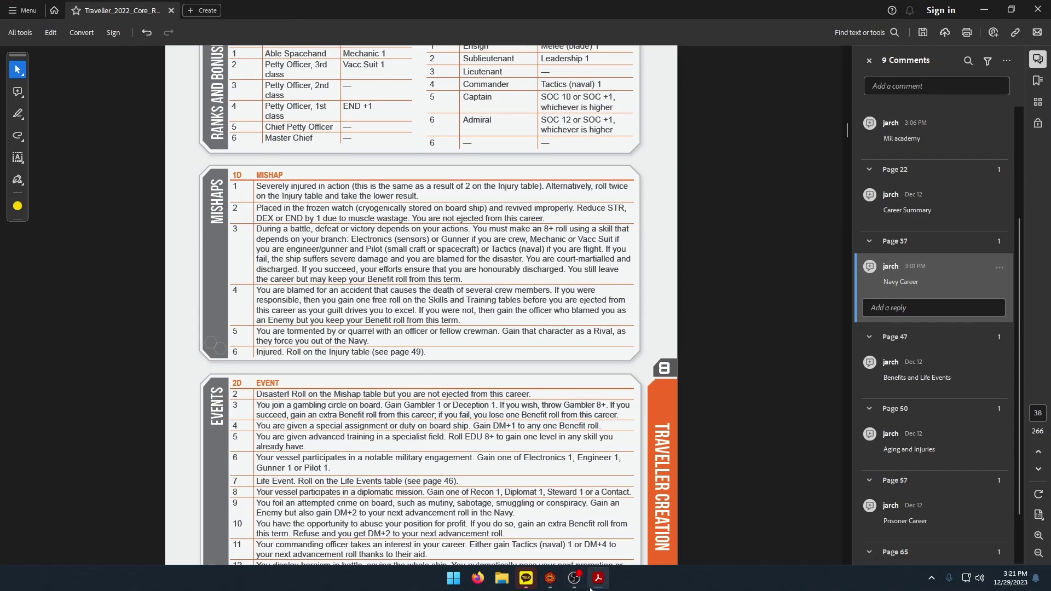
pyautogui.click(551, 579)
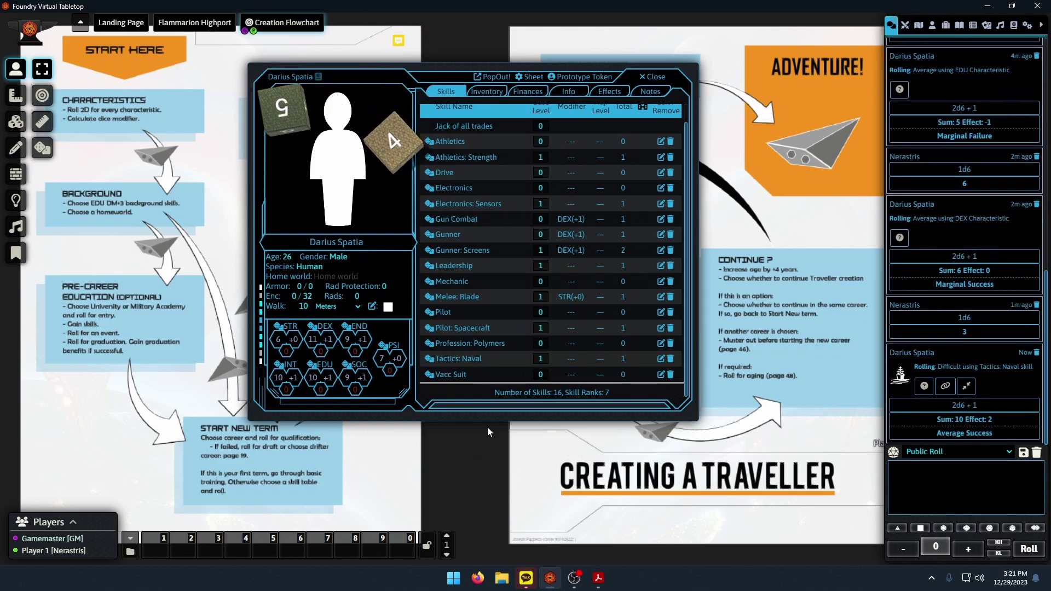
# Check the outcome of Navy mishap 3 in the rulebook PDF and open the character's notes in Foundry Virtual Tabletop.
pyautogui.click(598, 578)
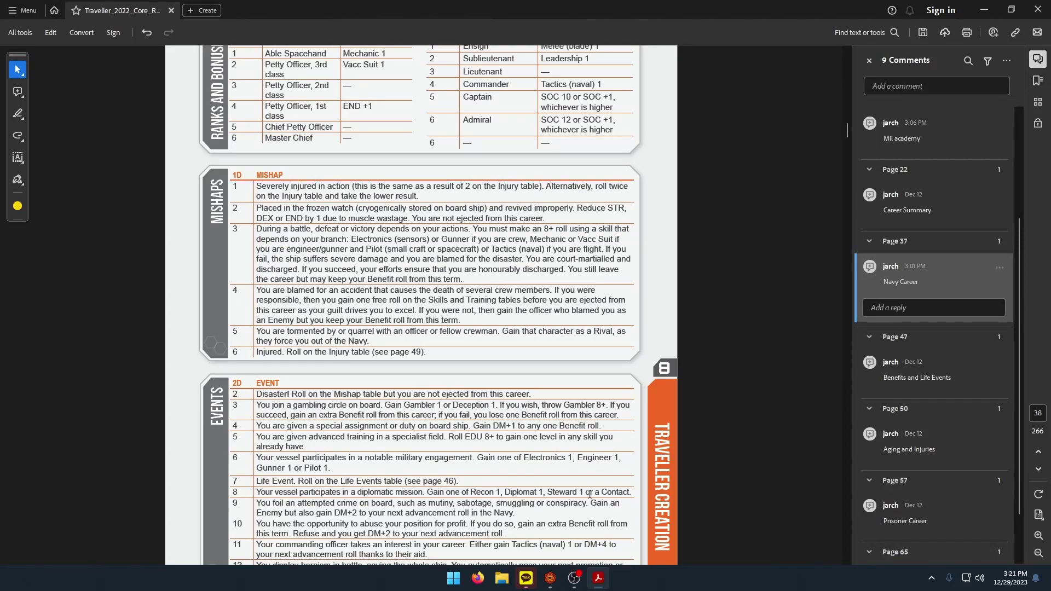
pyautogui.click(550, 578)
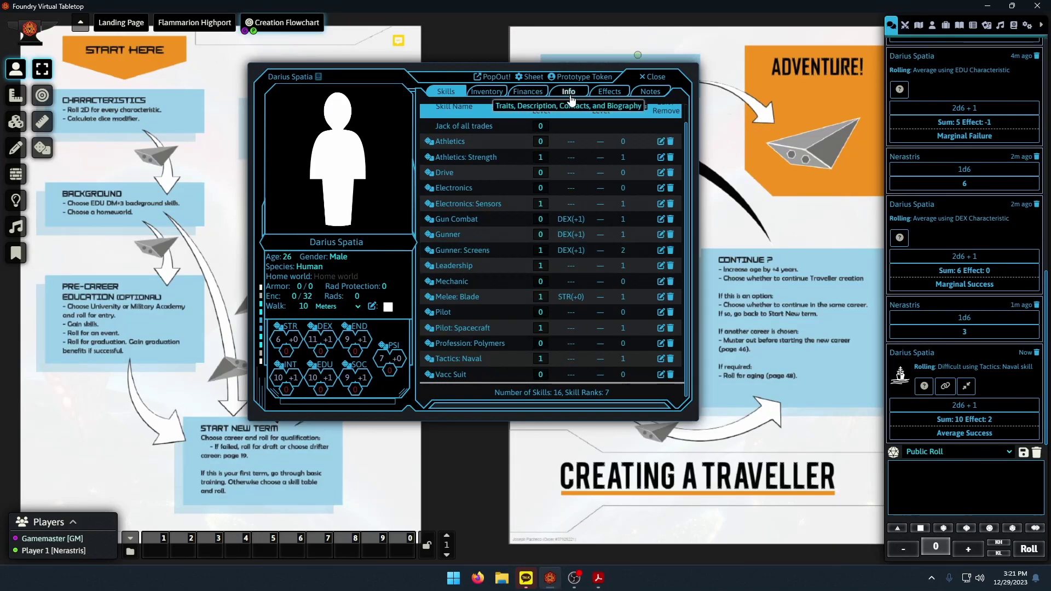
pyautogui.click(651, 92)
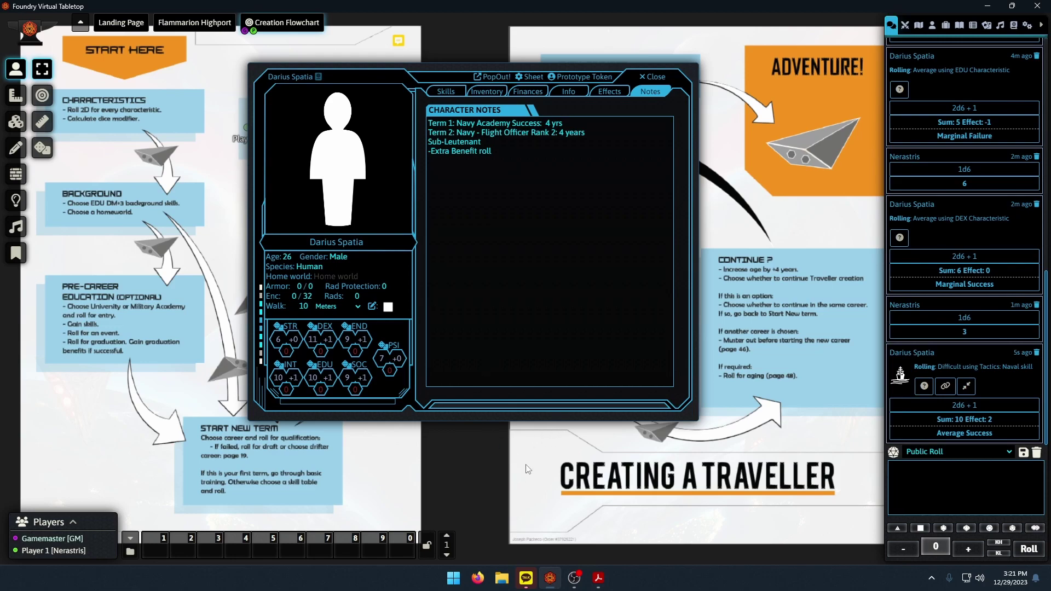
# Look up the Navy mustering out benefits in the rulebook PDF and return to the character's notes in Foundry Virtual Tabletop.
pyautogui.click(598, 578)
pyautogui.scroll(5, 453, 421)
pyautogui.scroll(10, 452, 422)
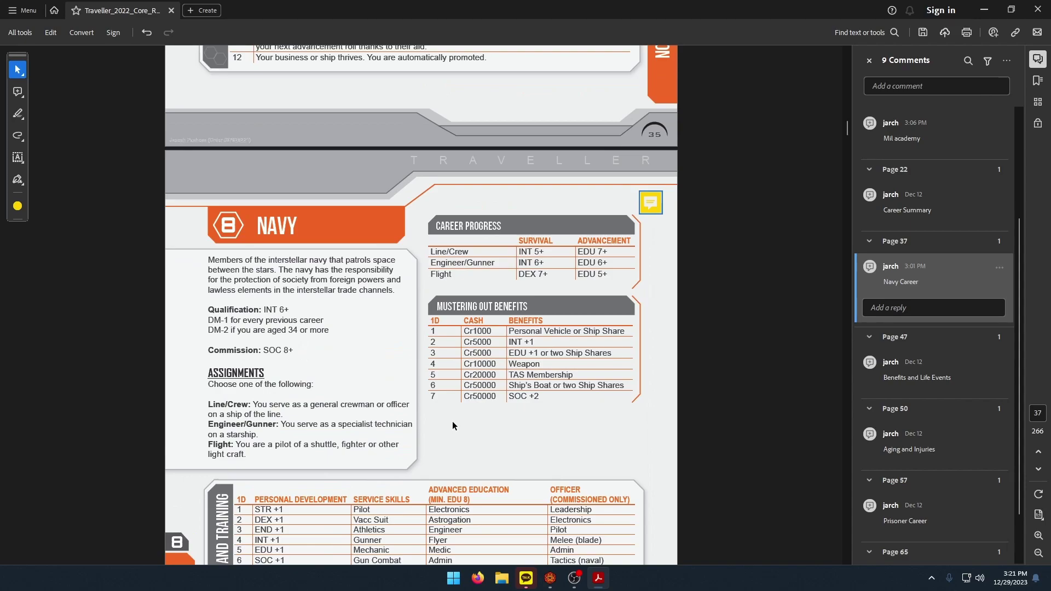
pyautogui.click(552, 582)
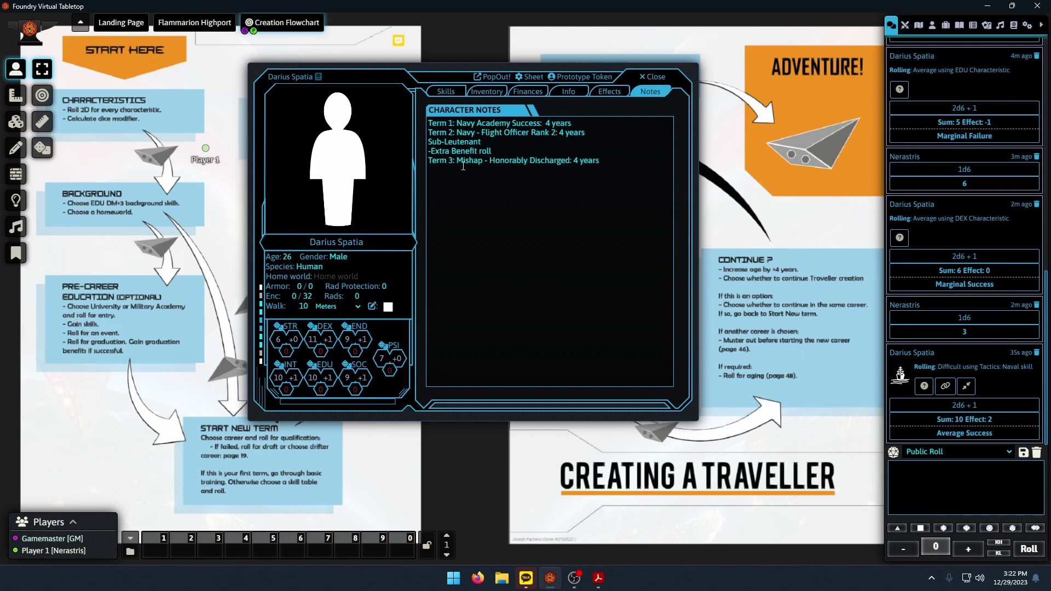
# Highlight the Term 3 mishap line and the extra benefit roll line in the character notes to review them.
pyautogui.moveTo(637, 161); pyautogui.dragTo(421, 161)
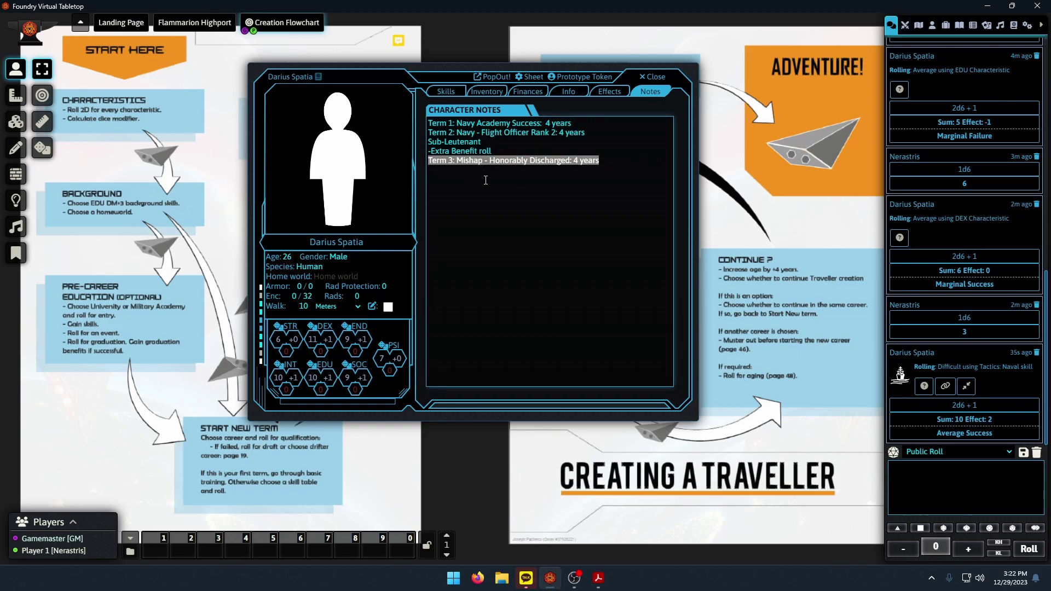
pyautogui.click(494, 152)
pyautogui.moveTo(500, 151); pyautogui.dragTo(431, 153)
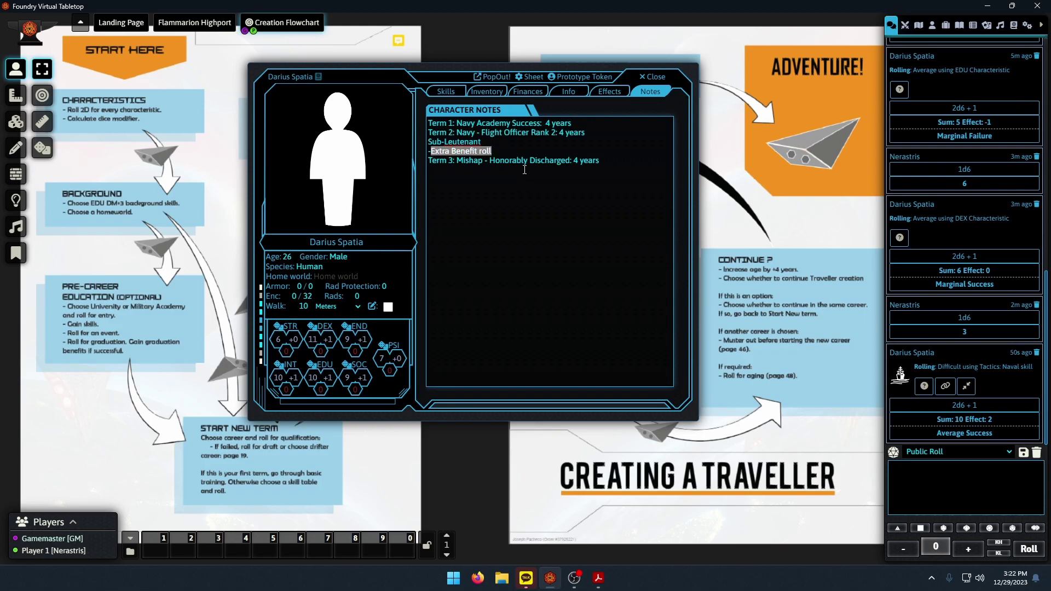
pyautogui.click(505, 159)
pyautogui.click(594, 163)
# Check the cash and benefits columns of the Navy mustering out table in the rulebook PDF, and return to Foundry Virtual Tabletop.
pyautogui.click(598, 578)
pyautogui.scroll(-3, 585, 428)
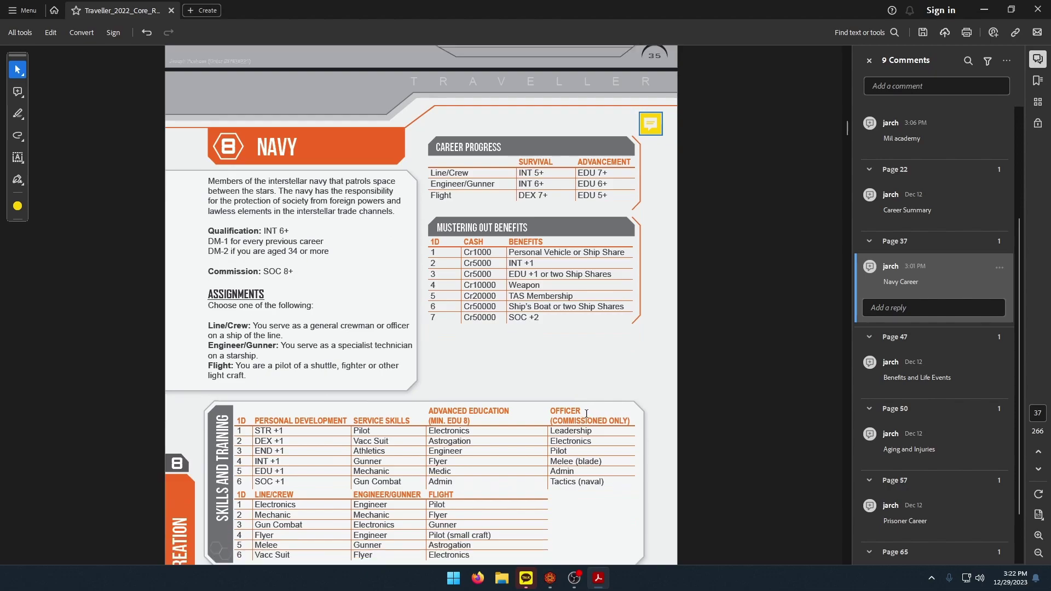
pyautogui.click(550, 578)
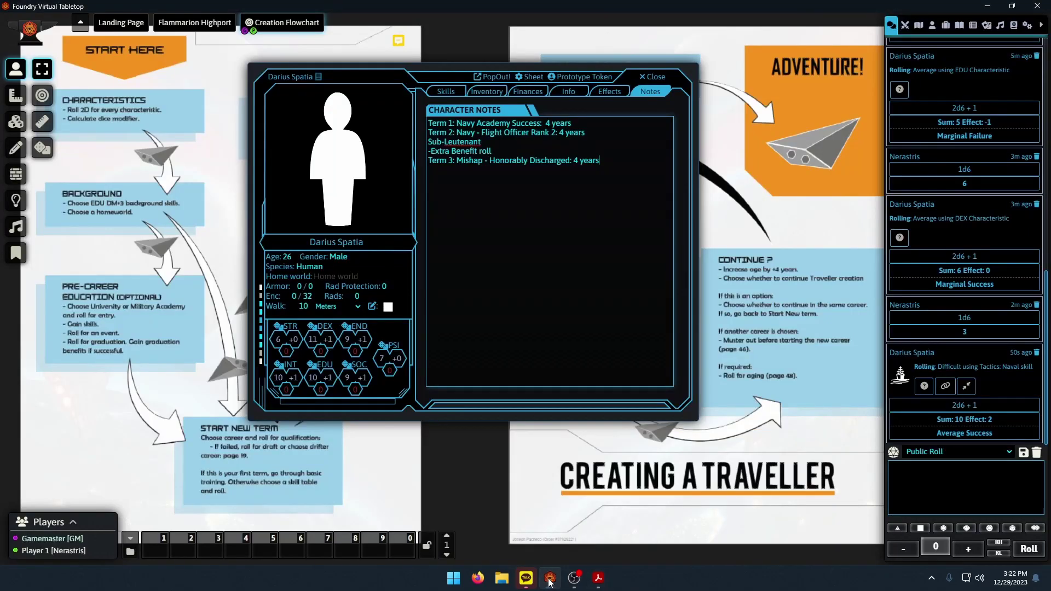
# Clear all messages from the chat log and move the character sheet aside to uncover more of the creation flowchart.
pyautogui.click(1036, 453)
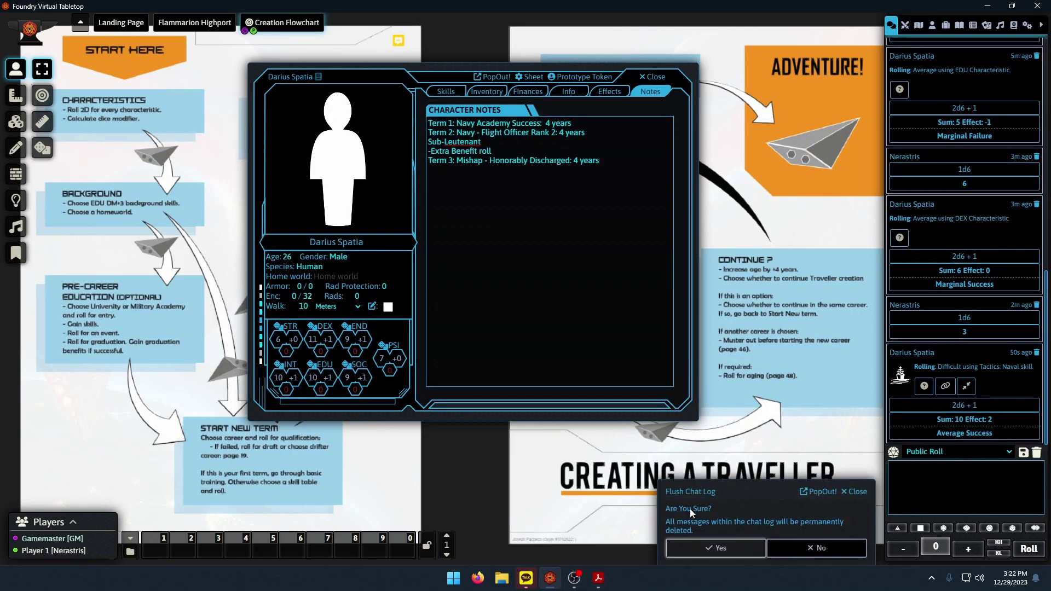
pyautogui.click(718, 547)
pyautogui.click(599, 578)
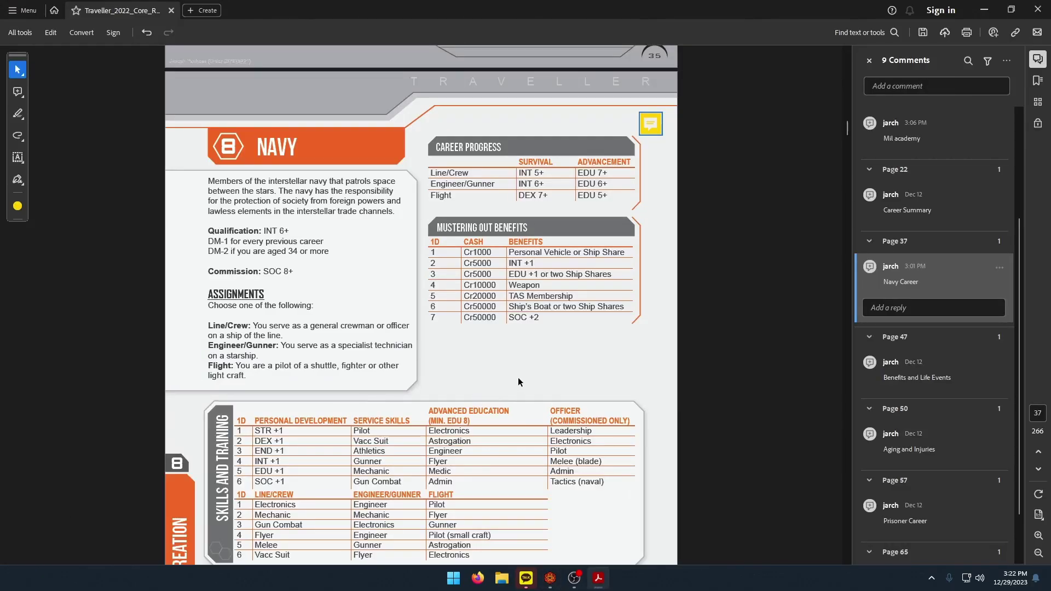
pyautogui.click(550, 578)
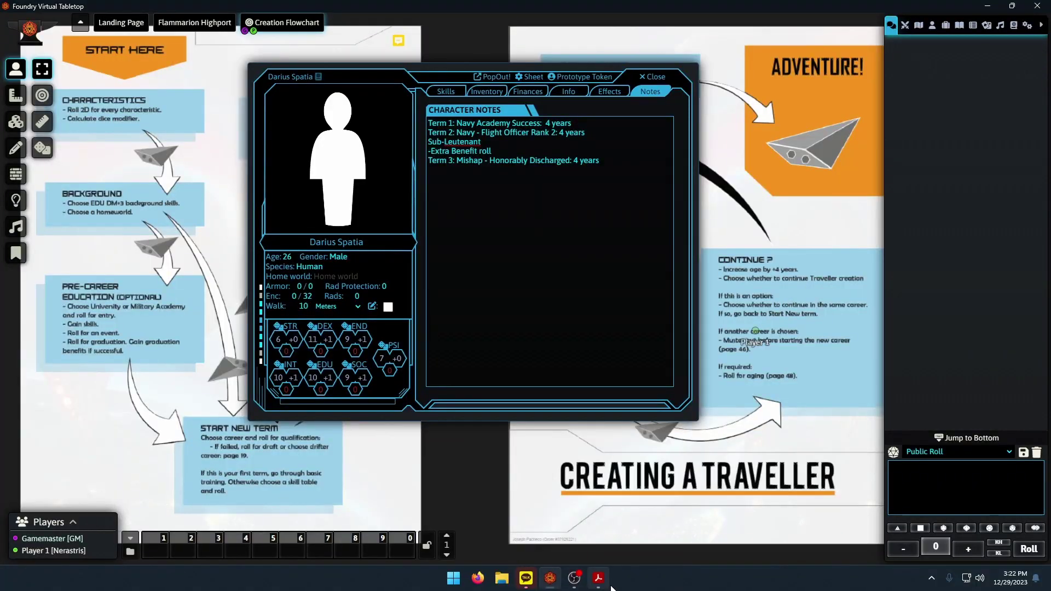
pyautogui.click(599, 578)
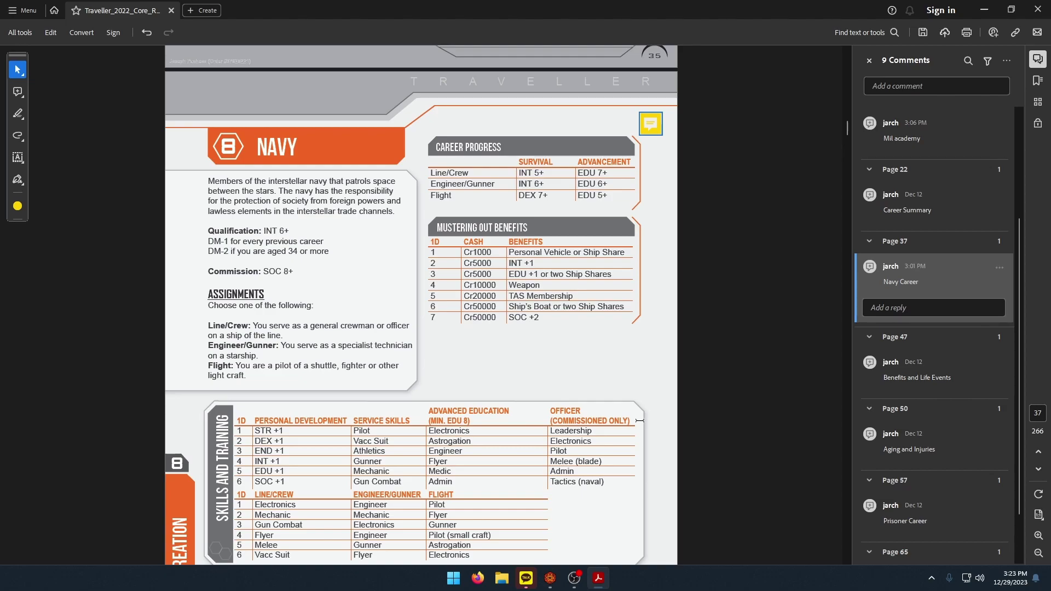
pyautogui.click(550, 578)
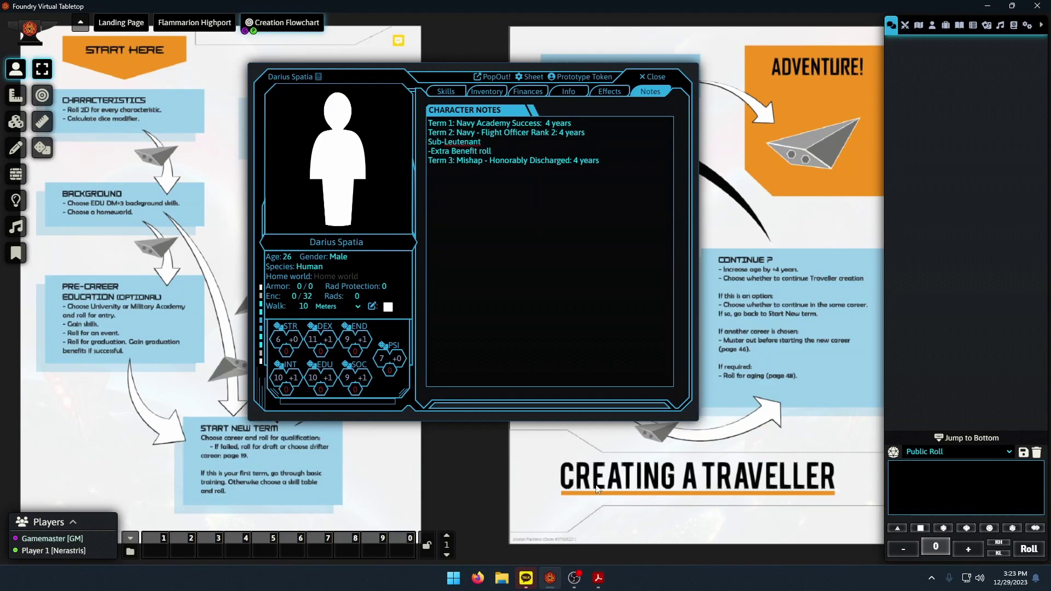
pyautogui.moveTo(454, 69); pyautogui.dragTo(371, 69)
# Browse the Noble and Rogue careers in the rulebook PDF and return to the Navy career page through its comment.
pyautogui.hotkey('alt', 'Tab')
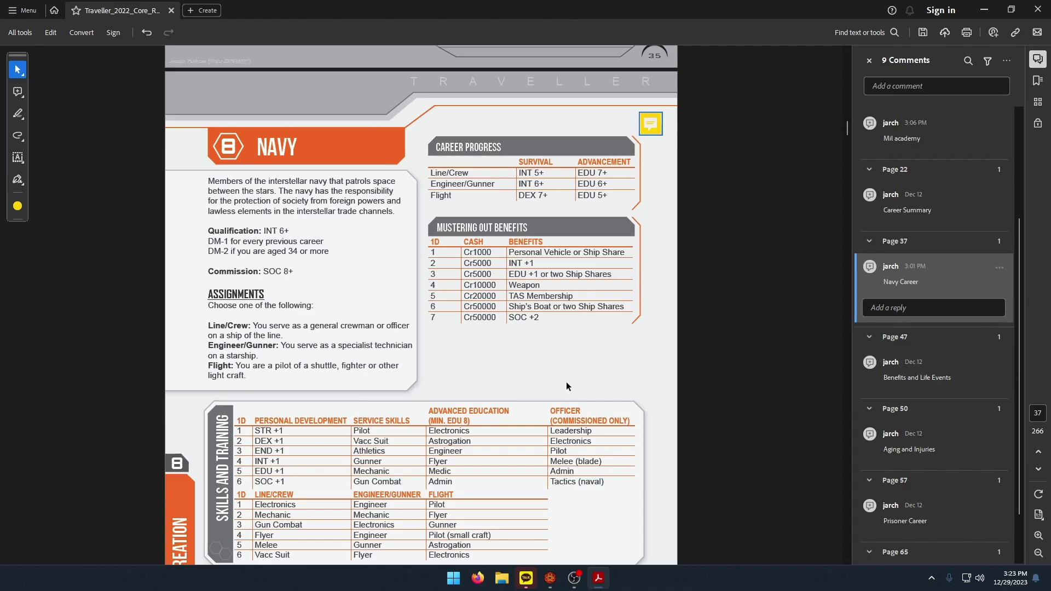
pyautogui.scroll(-15, 567, 382)
pyautogui.scroll(-20, 564, 416)
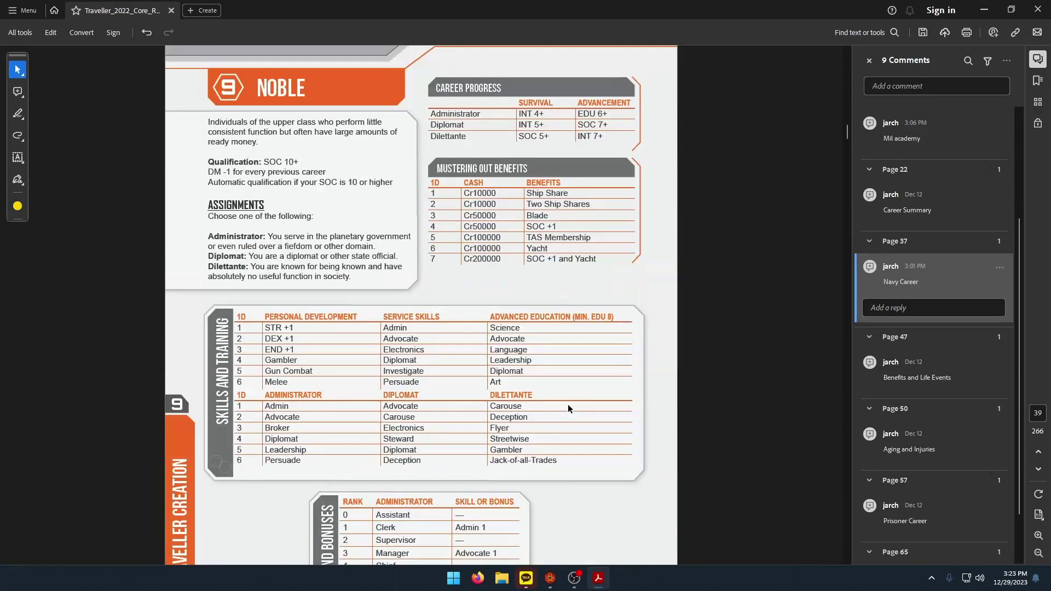
pyautogui.scroll(-14, 573, 411)
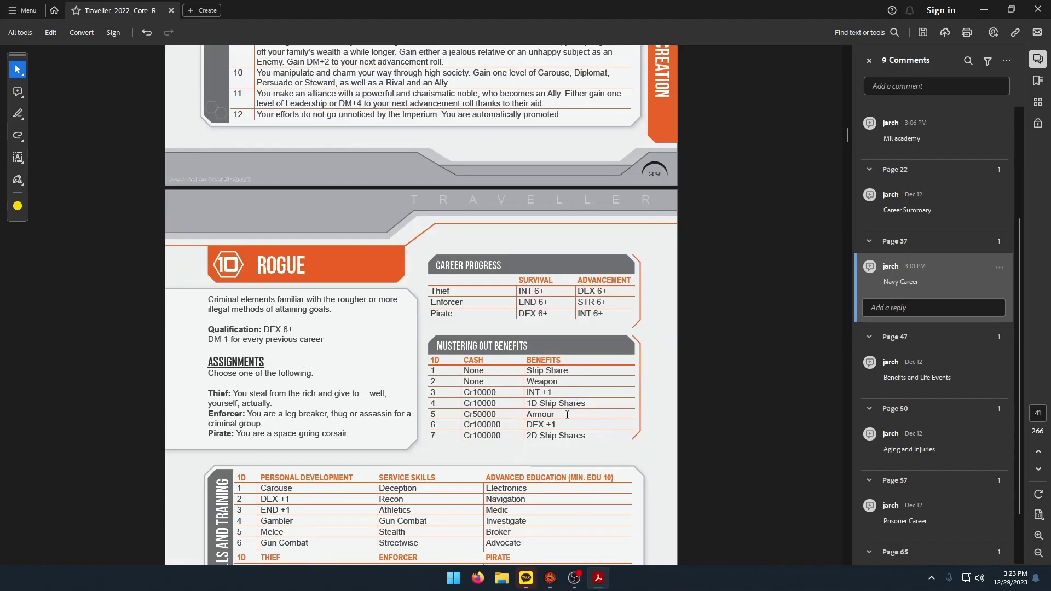
pyautogui.scroll(8, 569, 411)
pyautogui.scroll(10, 573, 409)
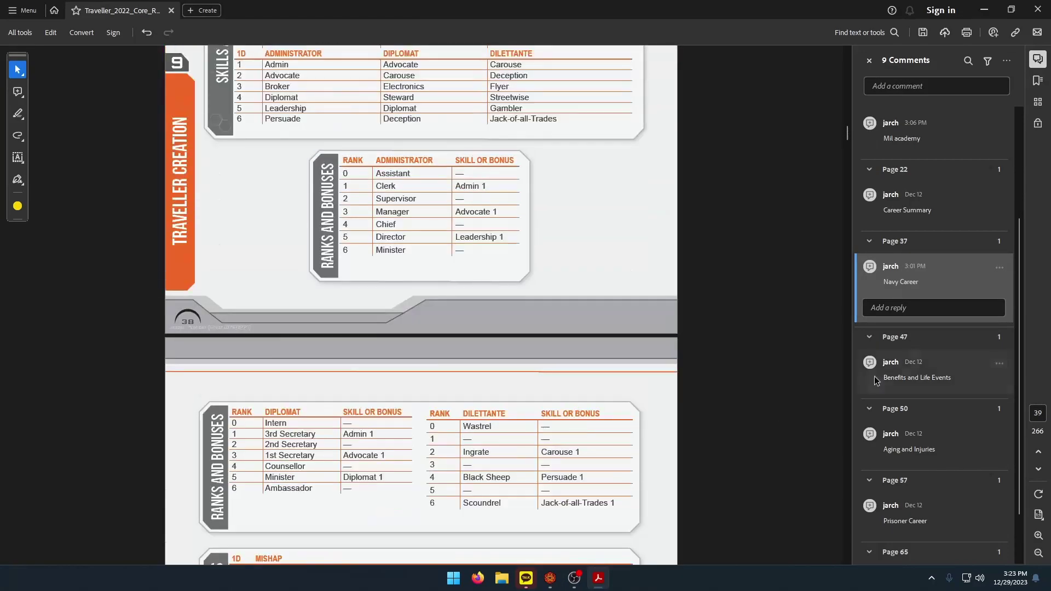
pyautogui.click(926, 211)
pyautogui.click(947, 292)
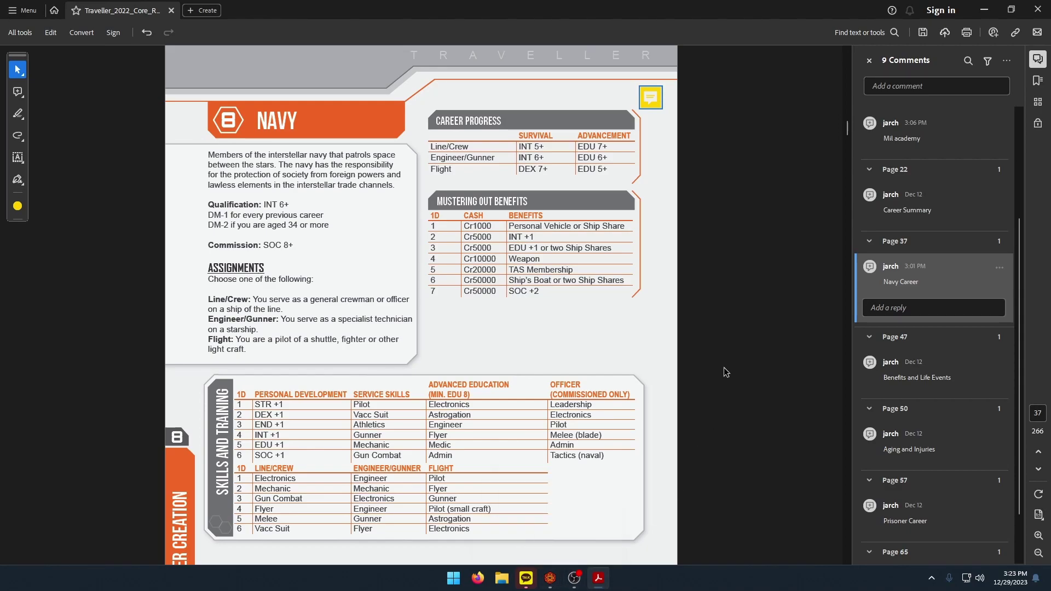
# Compare the character's term notes in Foundry Virtual Tabletop with the Navy mustering out benefits in the rulebook PDF.
pyautogui.click(553, 584)
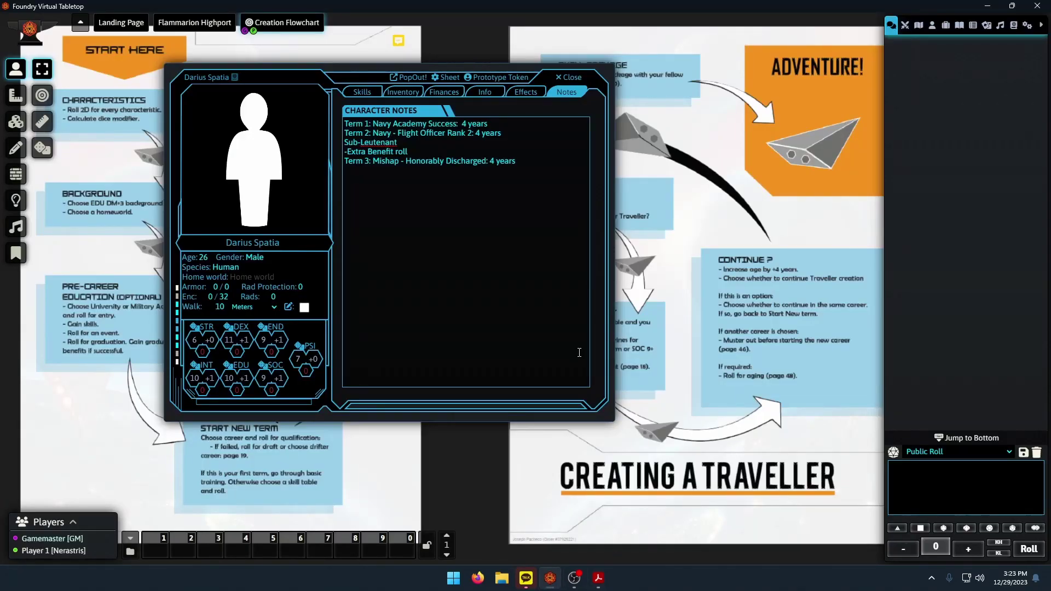
pyautogui.click(606, 584)
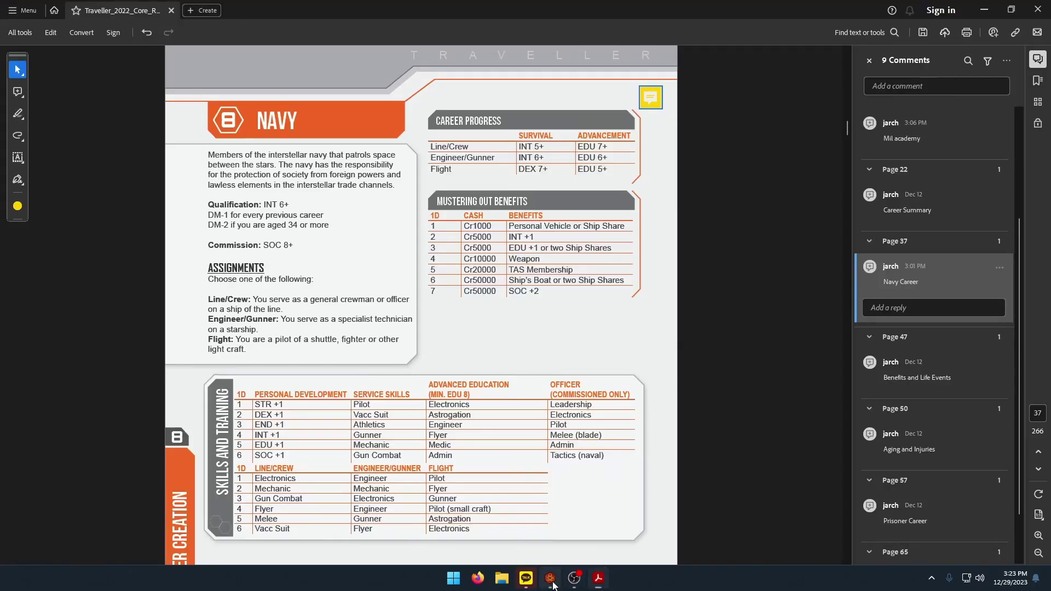
pyautogui.click(550, 579)
pyautogui.click(599, 578)
pyautogui.click(550, 577)
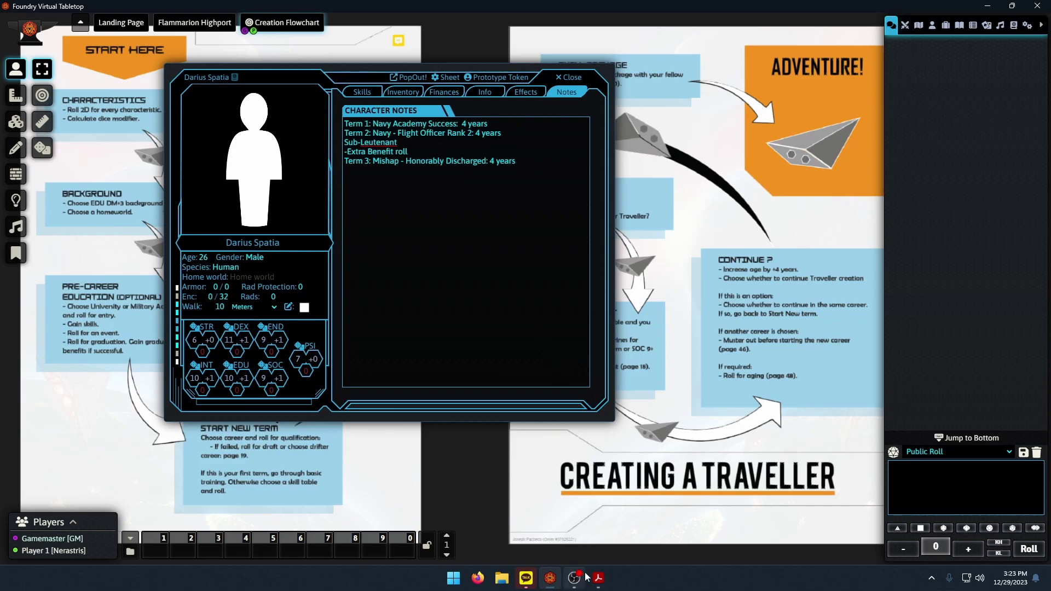
pyautogui.moveTo(594, 577)
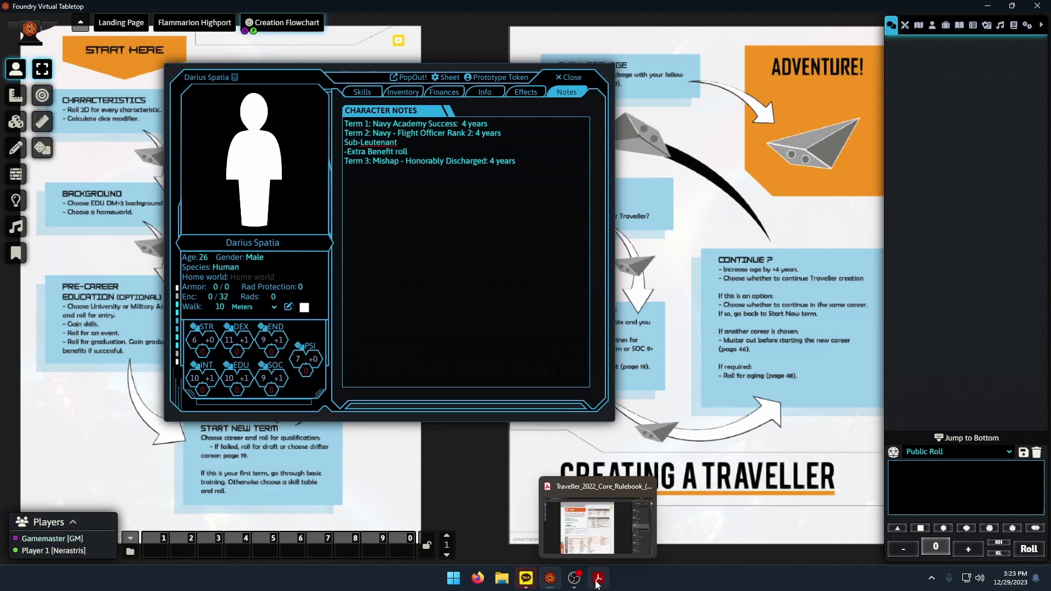
pyautogui.click(597, 583)
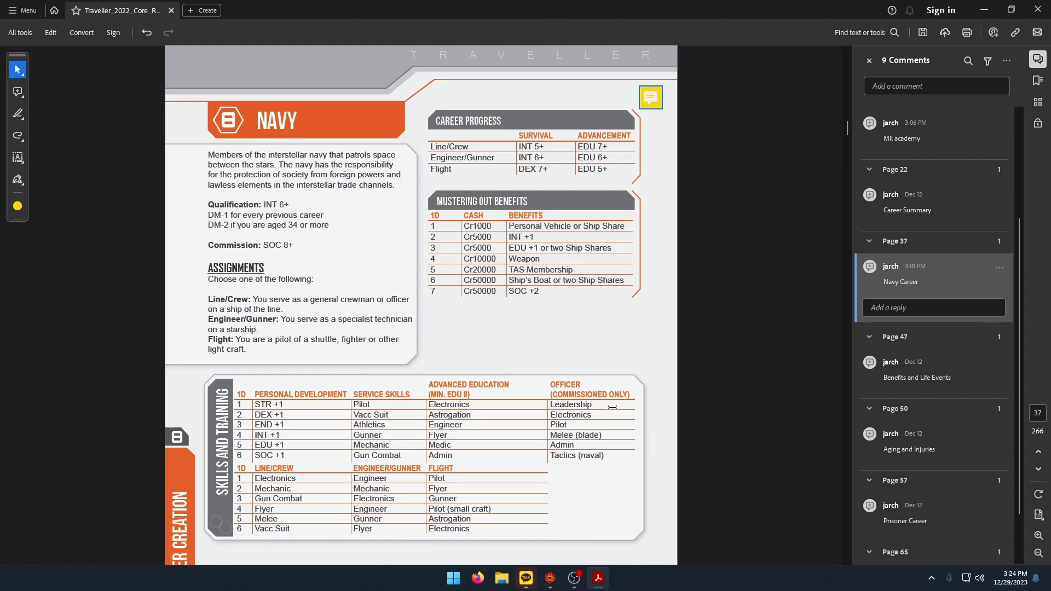
# Deselect the Navy page comment in the rulebook PDF and check the first 2d6 roll in Foundry Virtual Tabletop against the mustering out table.
pyautogui.click(587, 359)
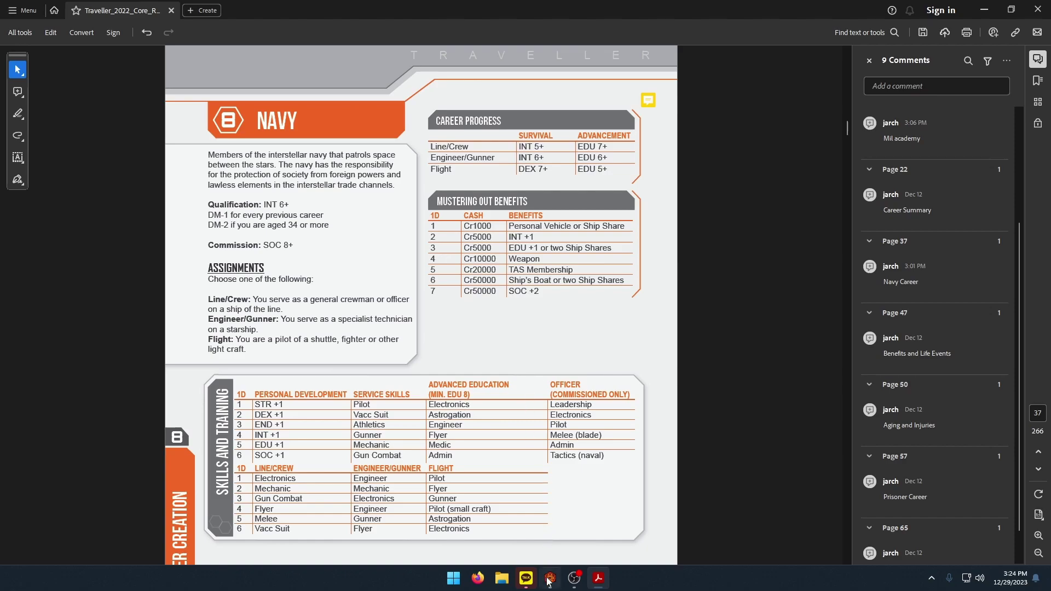
pyautogui.moveTo(551, 587)
pyautogui.click(551, 580)
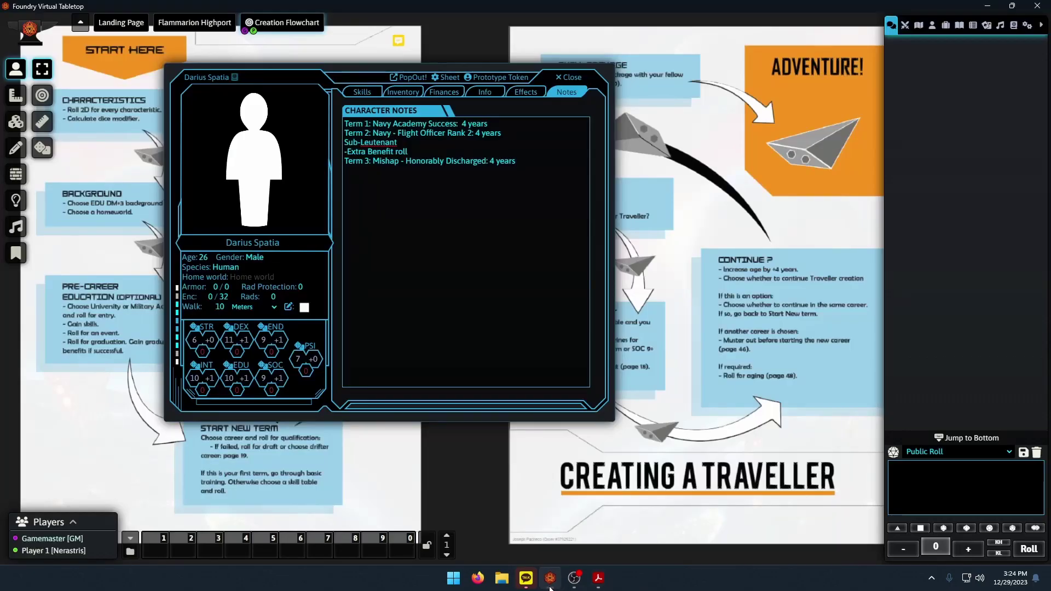
pyautogui.click(598, 579)
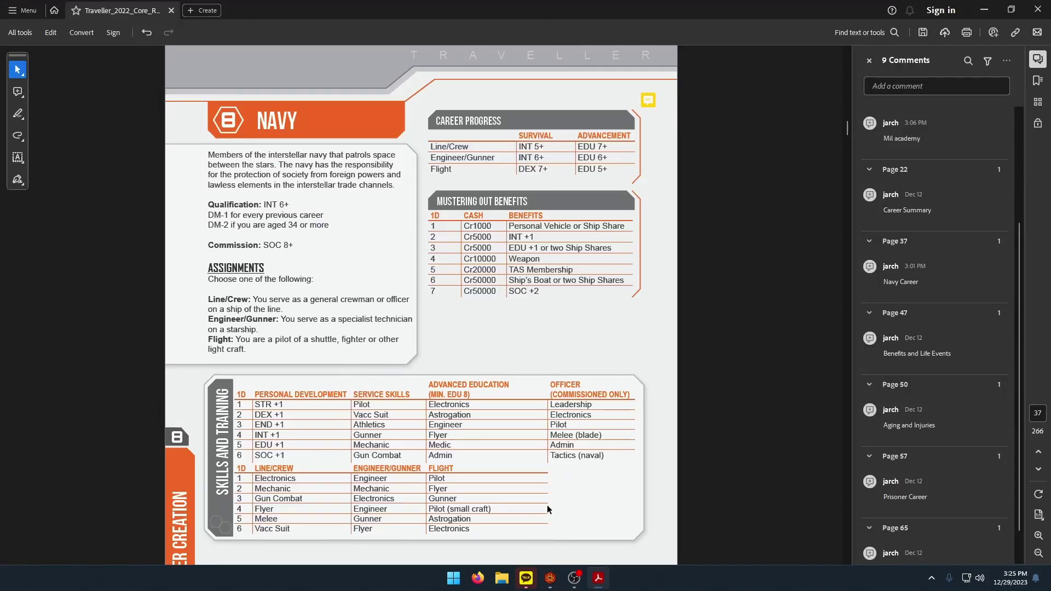
pyautogui.click(550, 578)
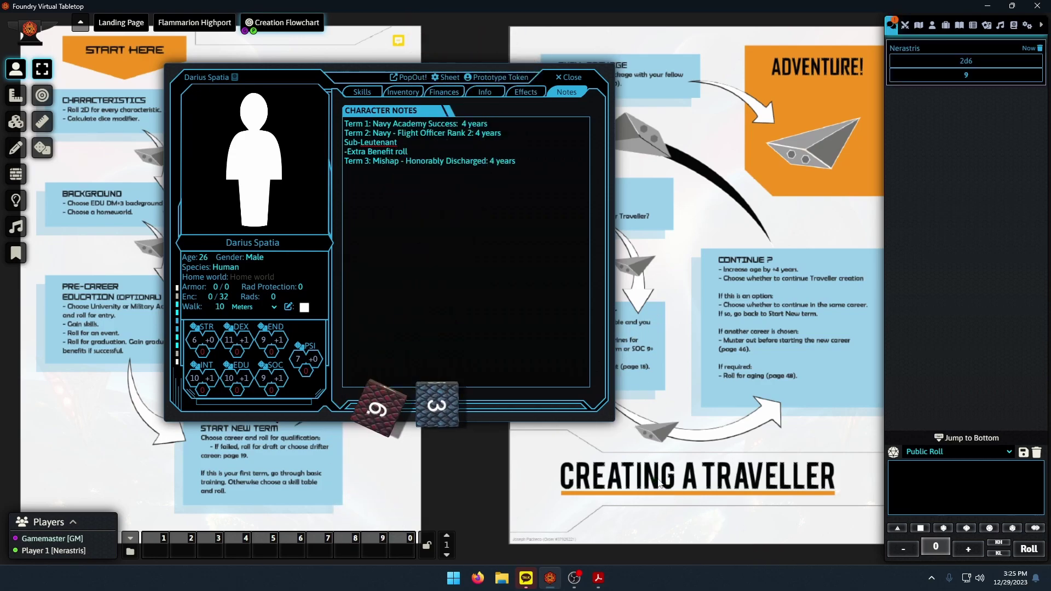
pyautogui.click(599, 574)
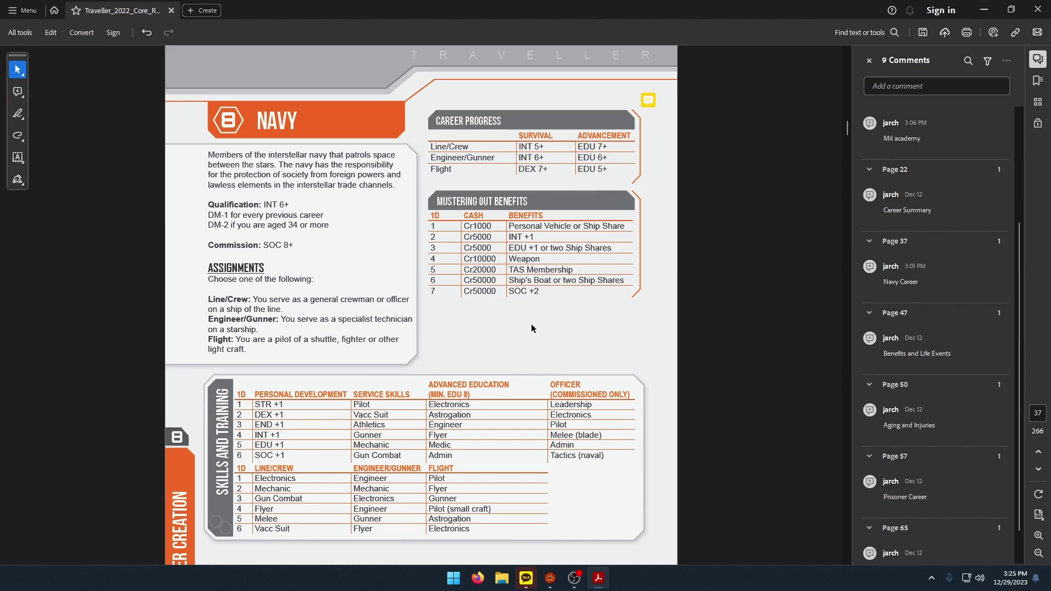
pyautogui.click(549, 579)
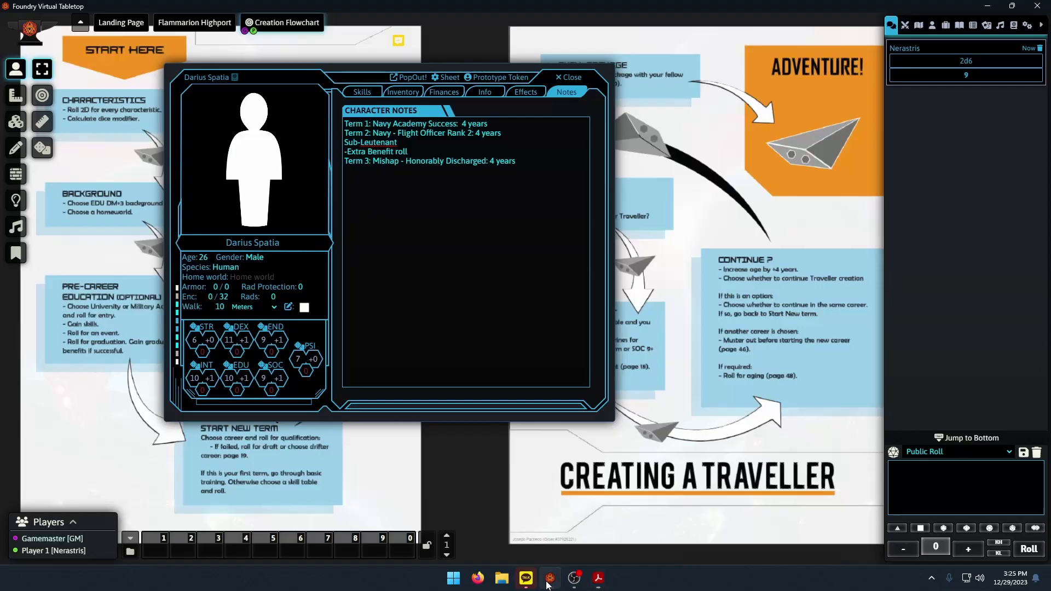
# Open the character's finances and check the Navy mustering out table in the rulebook PDF for the next 2d6 roll in Foundry Virtual Tabletop.
pyautogui.click(451, 95)
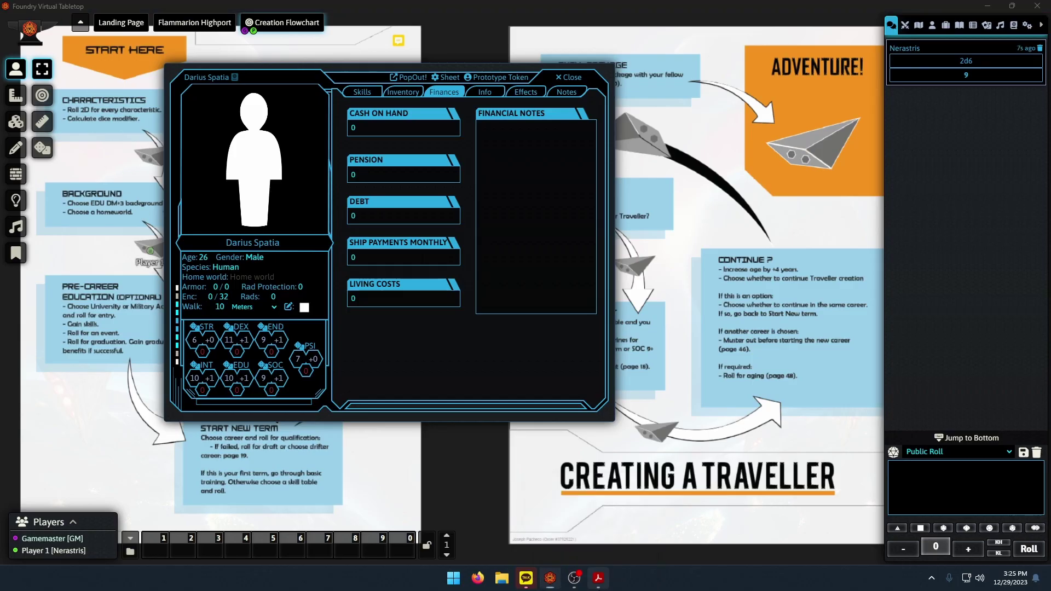
pyautogui.click(598, 578)
pyautogui.moveTo(551, 578)
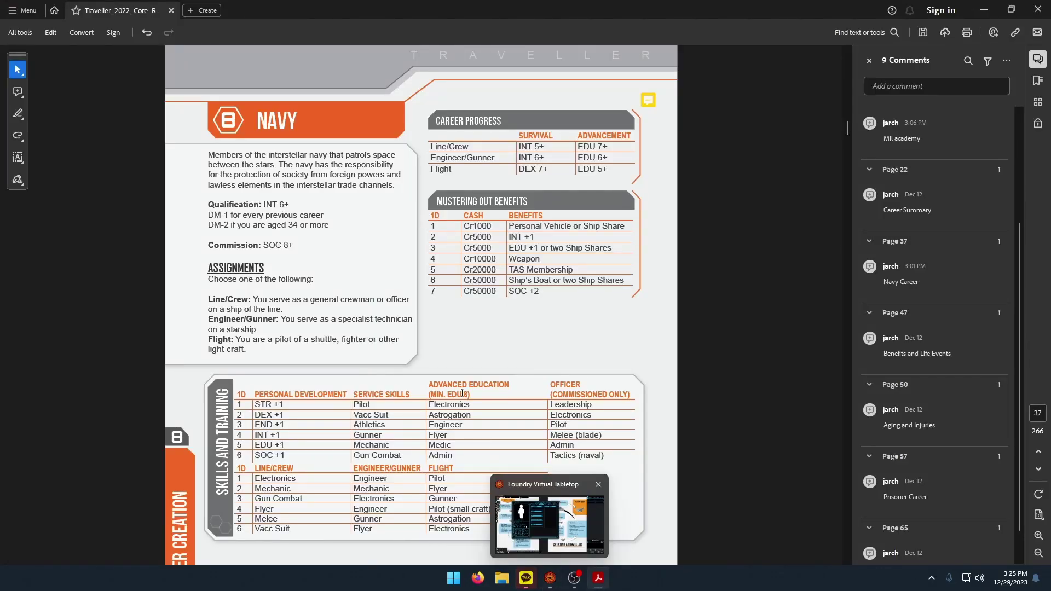
pyautogui.click(550, 579)
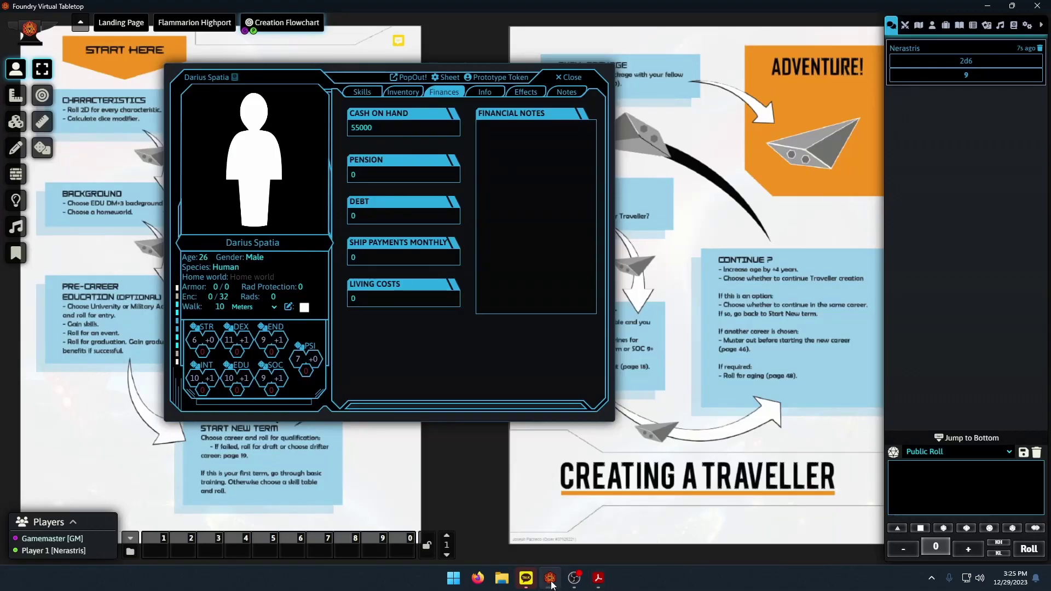
pyautogui.click(600, 583)
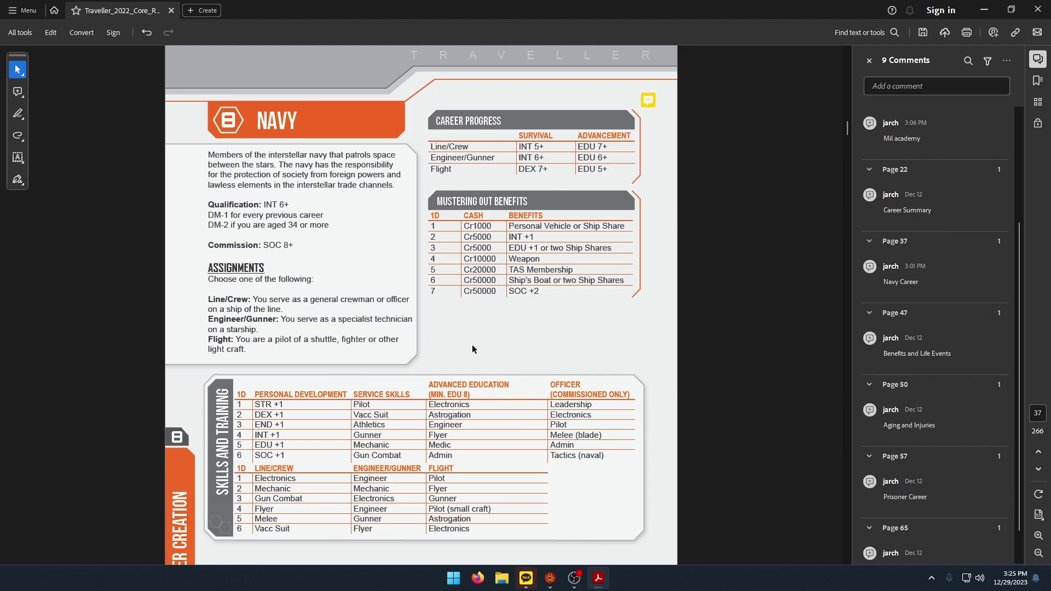
pyautogui.click(550, 578)
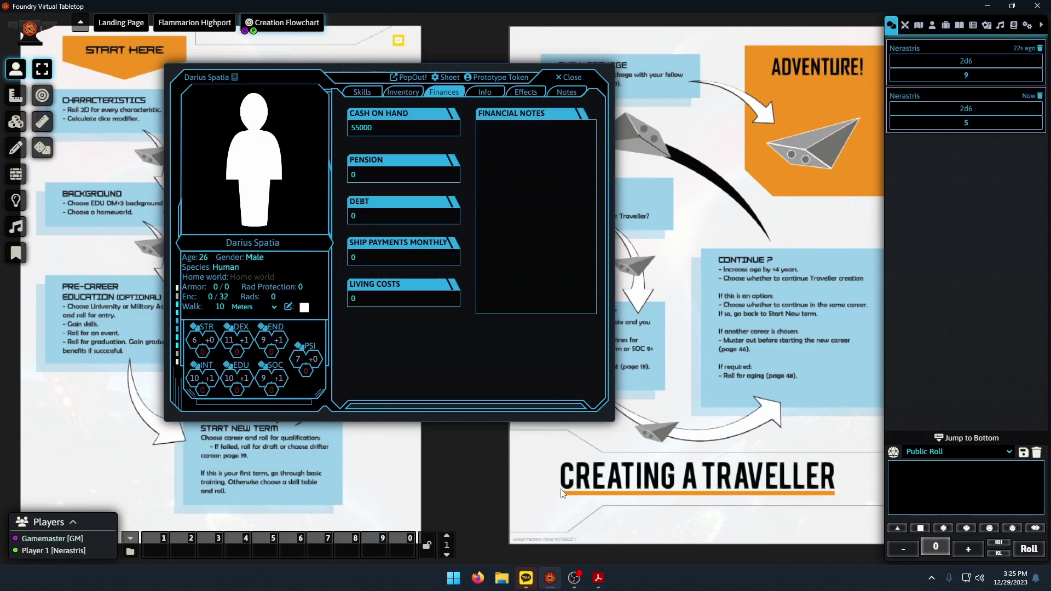
# Open the character's notes and compare the recorded benefits with the Navy mustering out table in the rulebook PDF.
pyautogui.moveTo(602, 585)
pyautogui.click(567, 92)
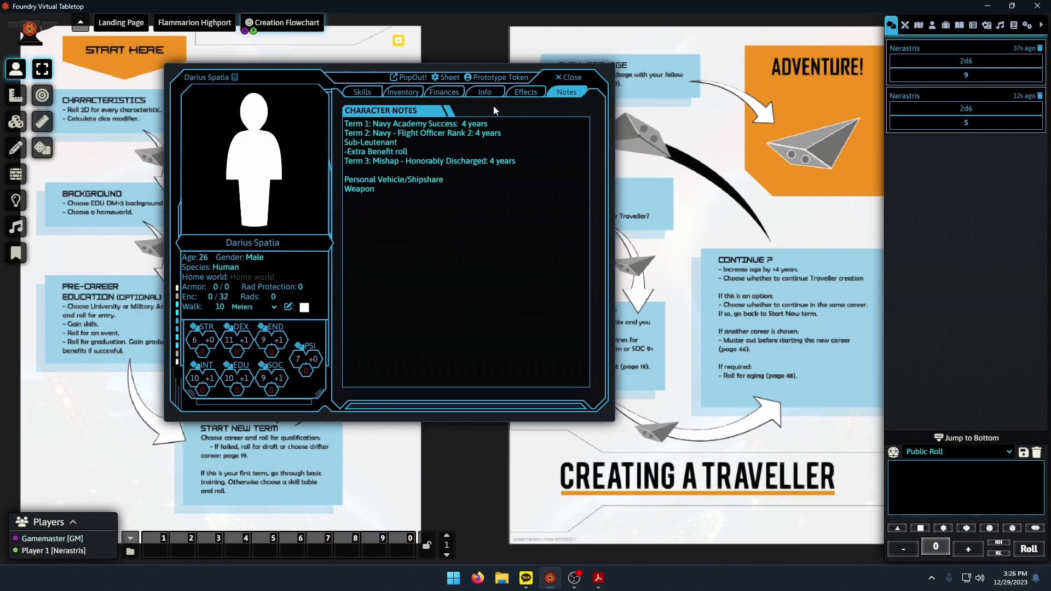
pyautogui.click(599, 578)
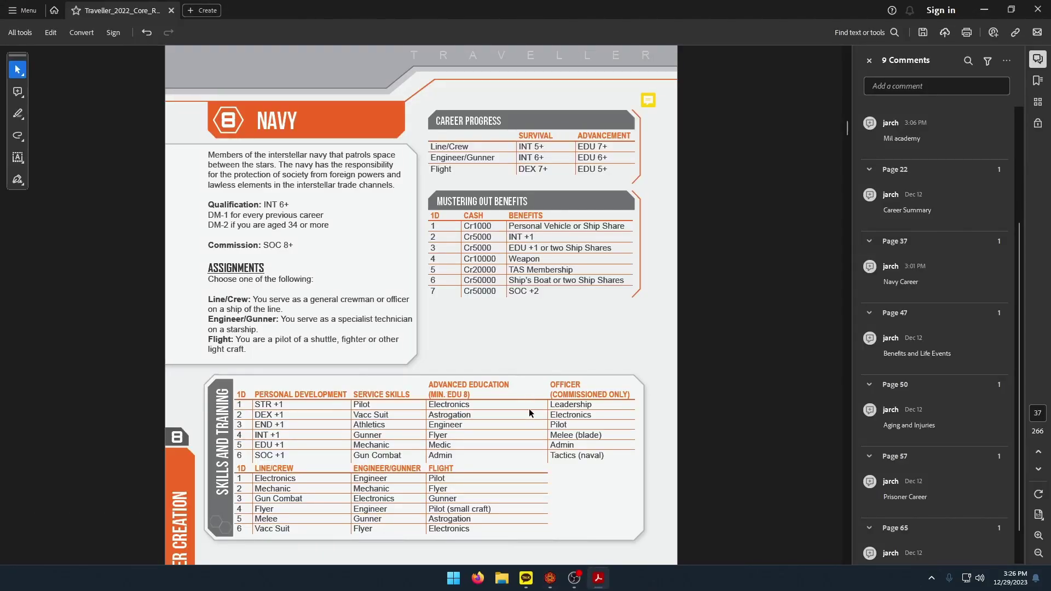
pyautogui.click(551, 577)
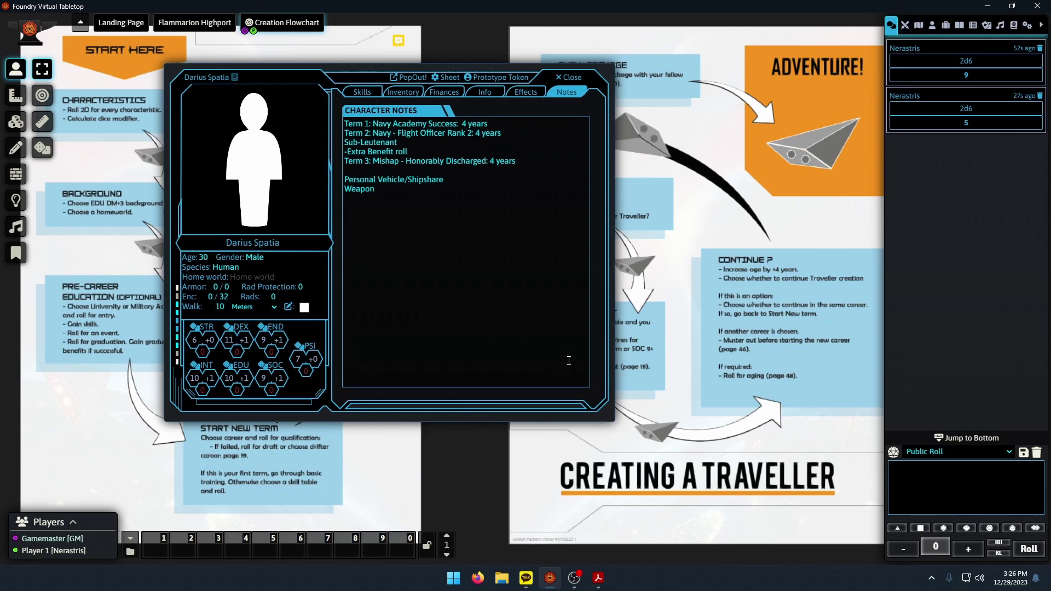
# Switch to the rulebook PDF, go to the Career Summary comment and examine each career's qualification, survival and advancement requirements.
pyautogui.click(599, 579)
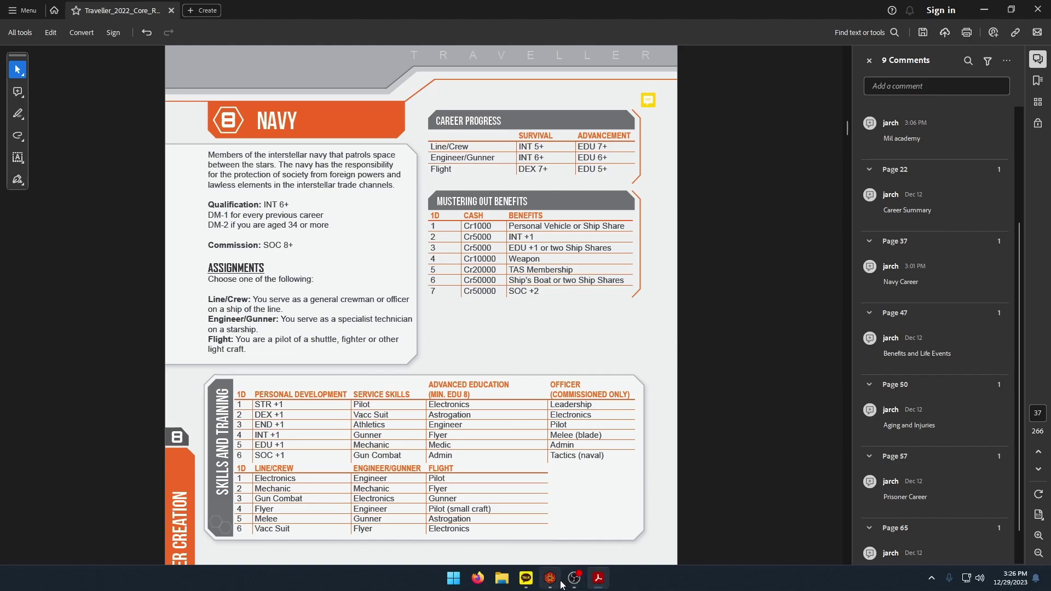
pyautogui.click(951, 222)
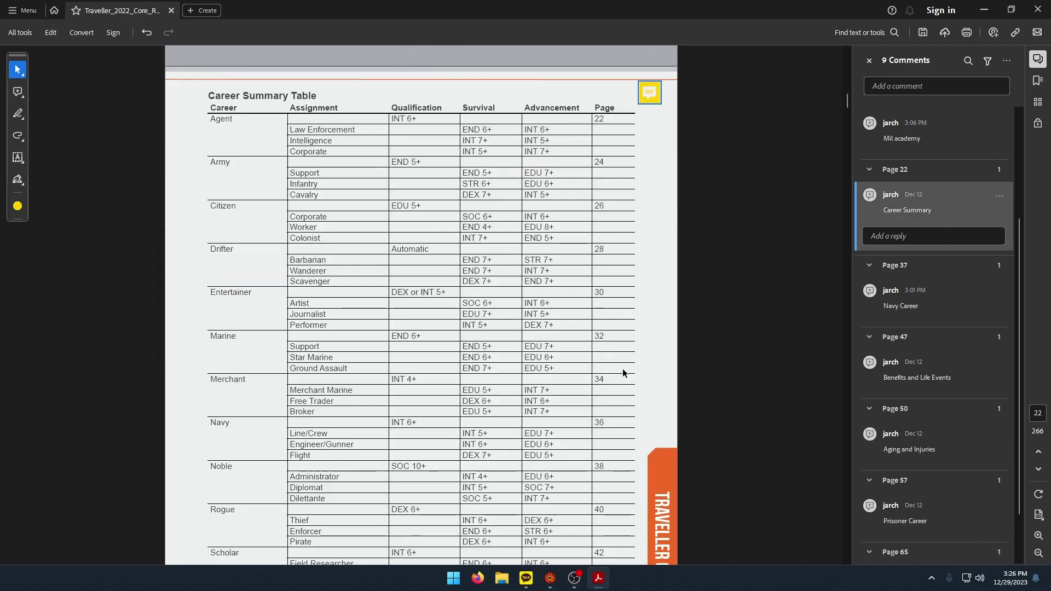
pyautogui.scroll(-3, 610, 379)
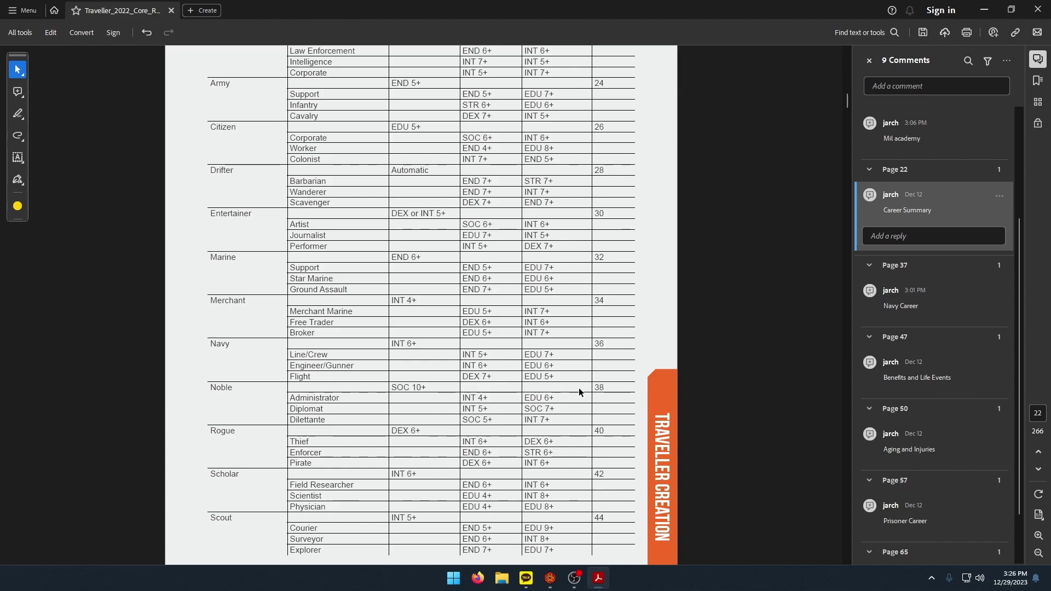
pyautogui.scroll(1, 580, 389)
pyautogui.scroll(2, 579, 390)
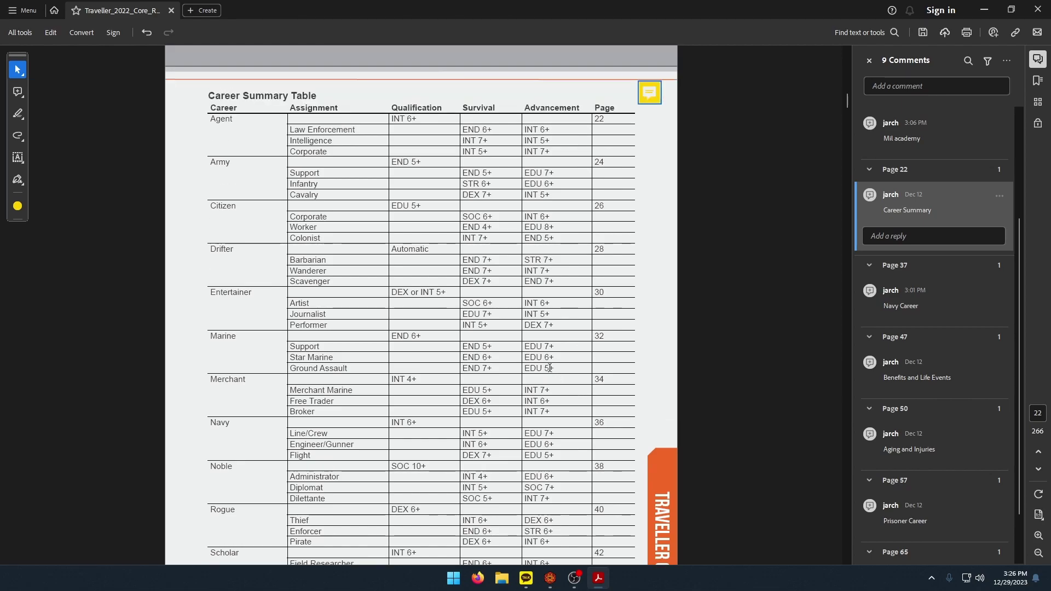
pyautogui.scroll(-2, 552, 372)
pyautogui.scroll(-4, 553, 372)
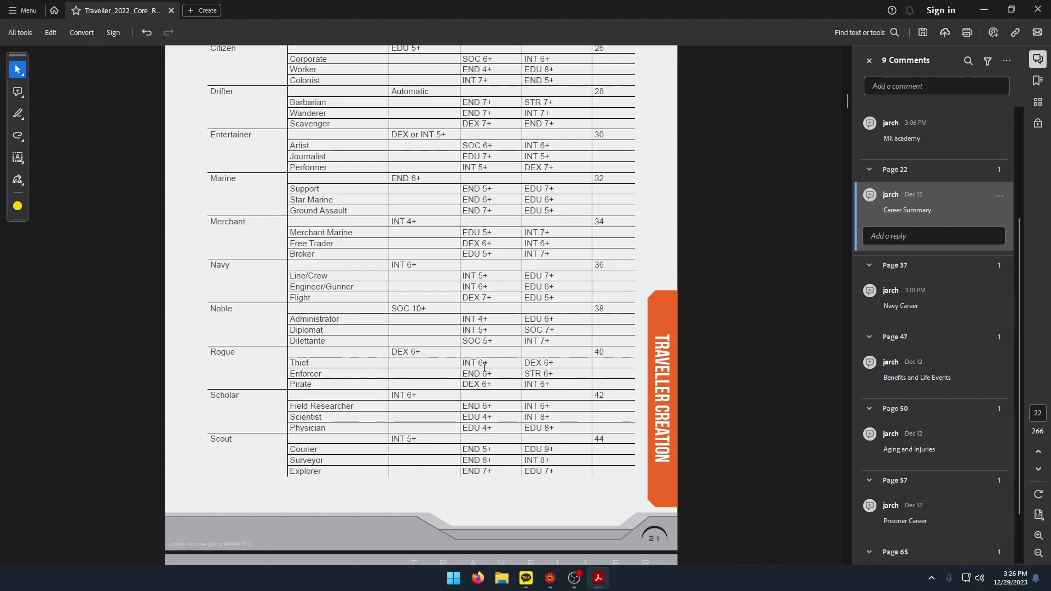
pyautogui.scroll(2, 323, 378)
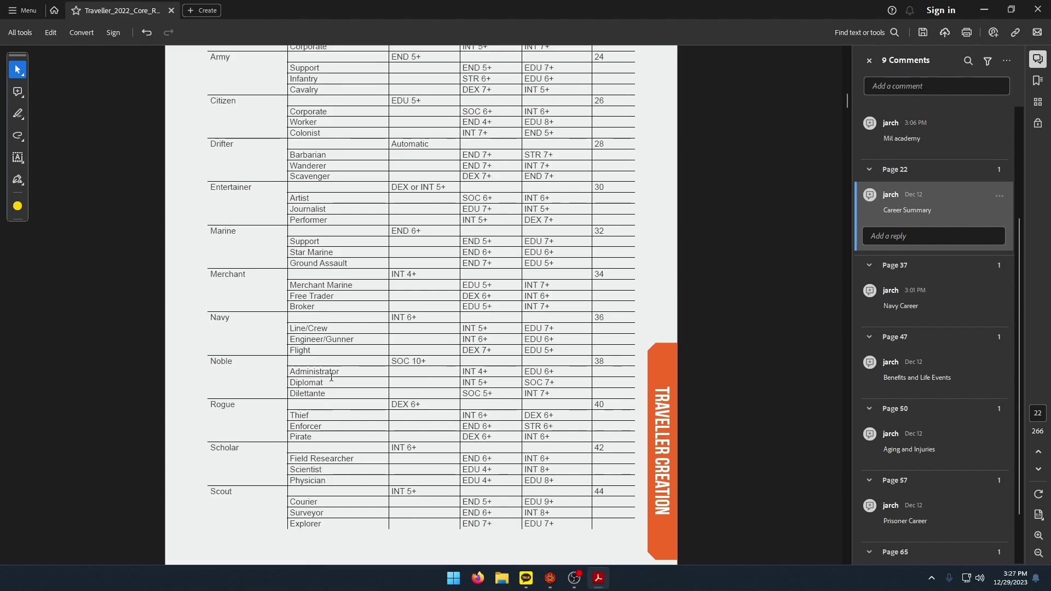
pyautogui.scroll(1, 331, 378)
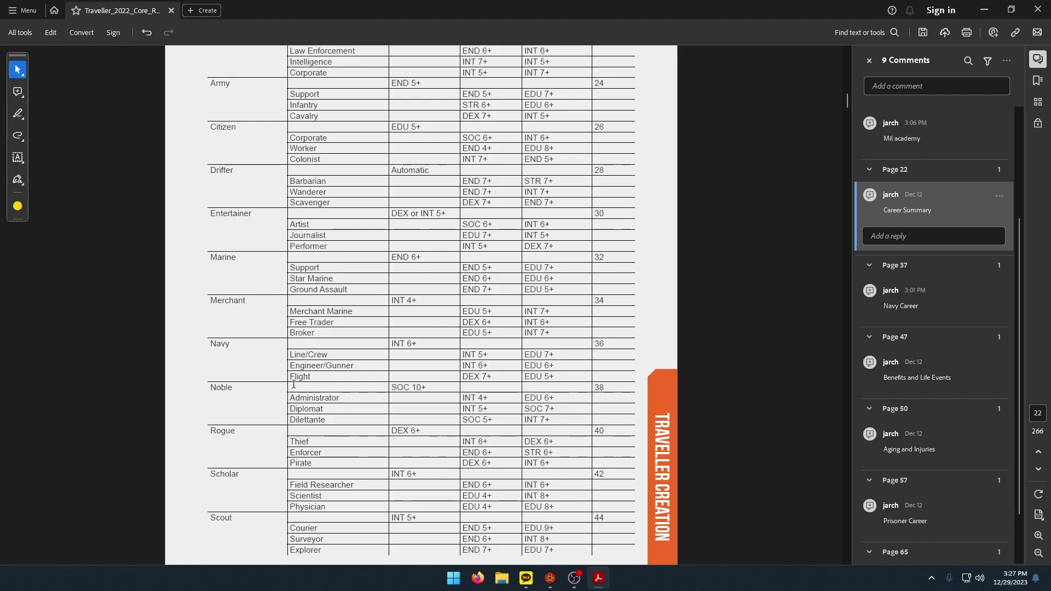
pyautogui.scroll(2, 294, 382)
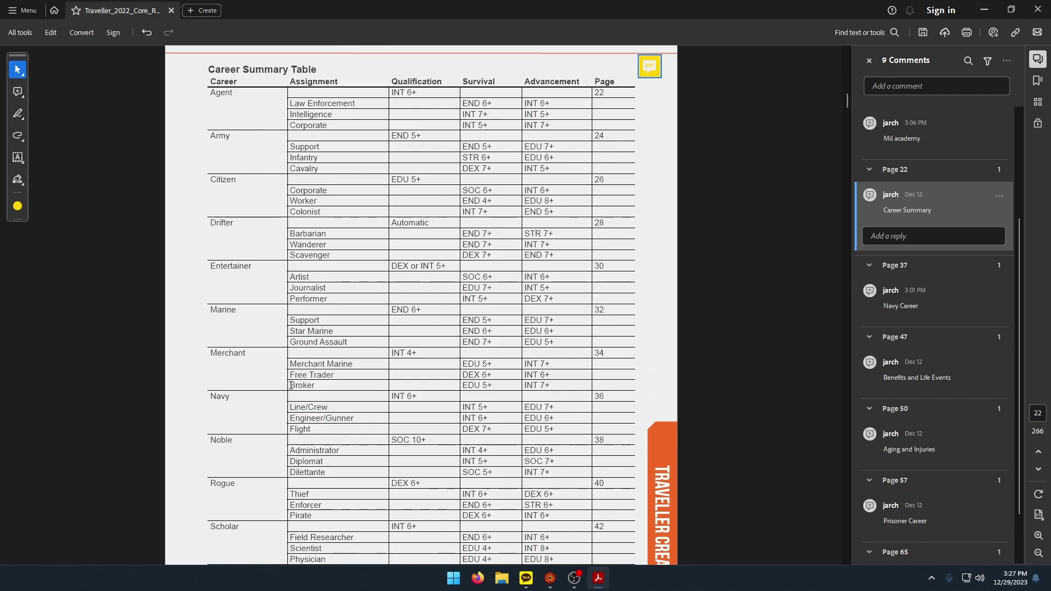
pyautogui.scroll(1, 291, 385)
pyautogui.scroll(-1, 291, 385)
pyautogui.scroll(1, 262, 387)
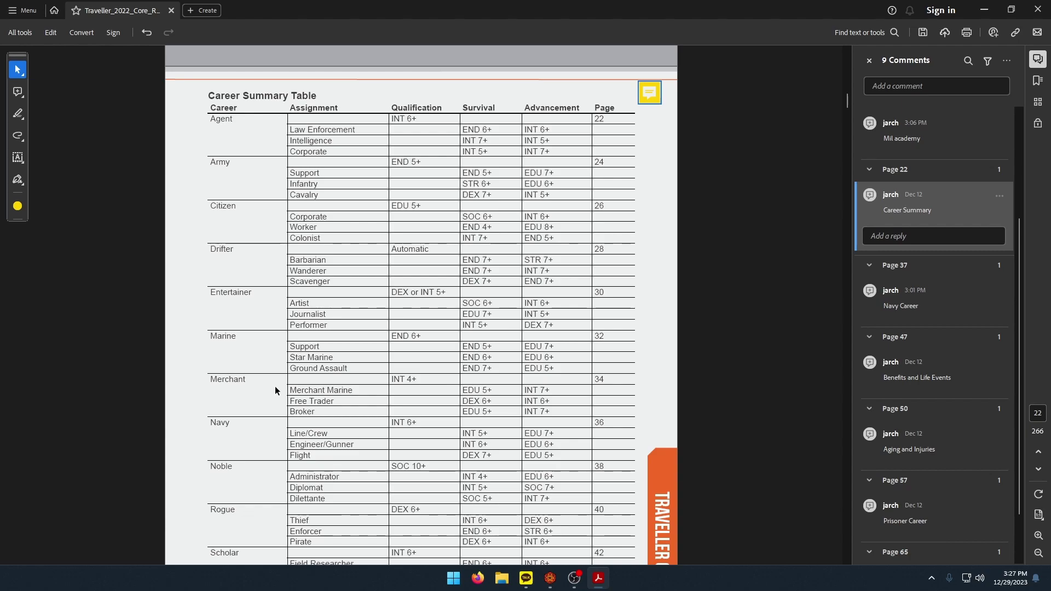
pyautogui.scroll(-12, 278, 390)
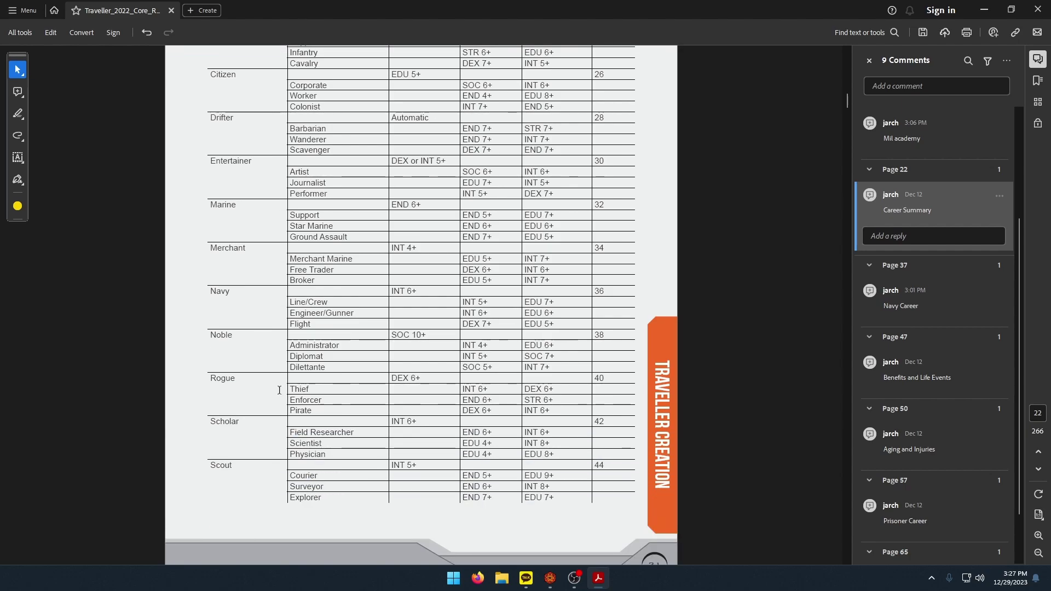
pyautogui.scroll(-4, 279, 396)
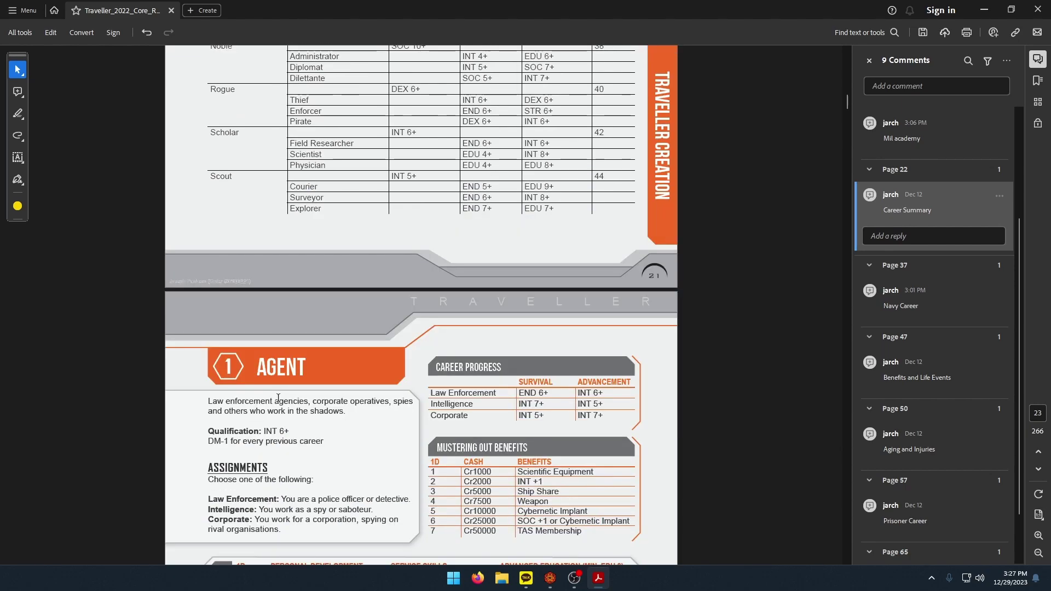
pyautogui.scroll(10, 278, 398)
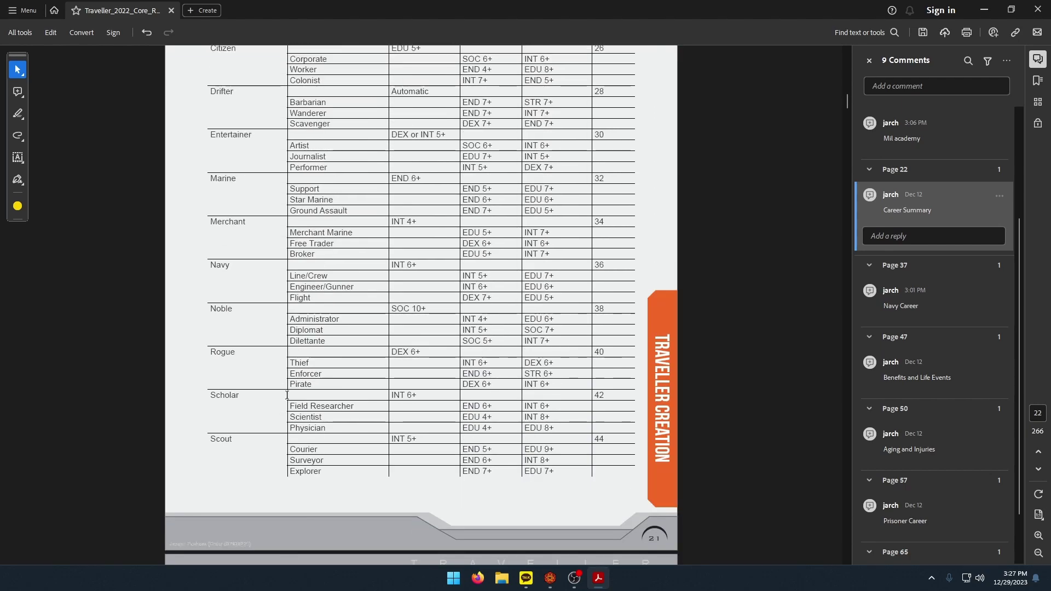
pyautogui.scroll(6, 287, 396)
pyautogui.scroll(-9, 284, 403)
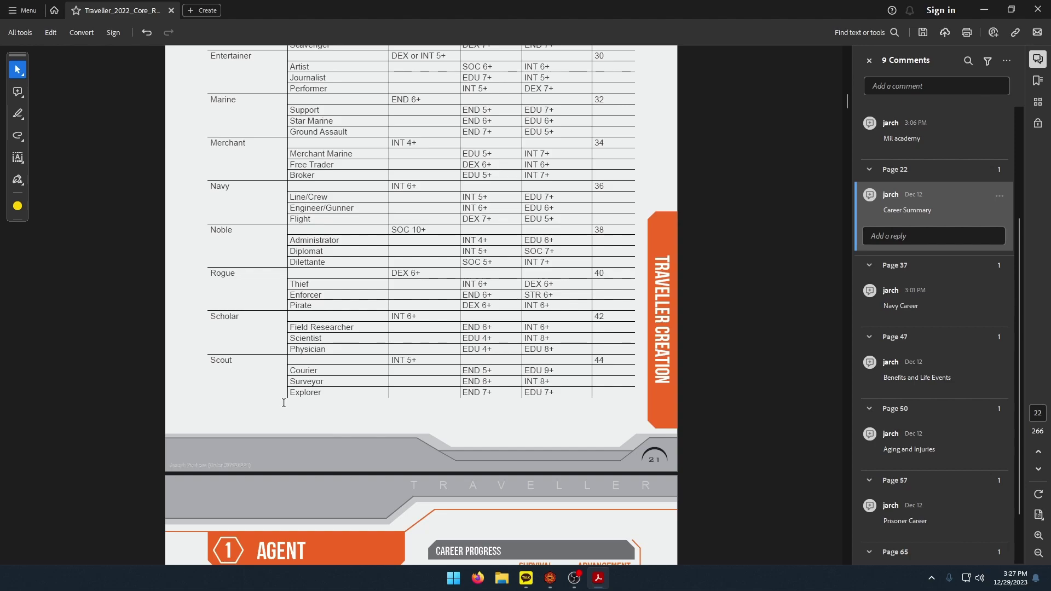
pyautogui.scroll(-3, 284, 403)
pyautogui.scroll(3, 296, 403)
pyautogui.scroll(3, 222, 400)
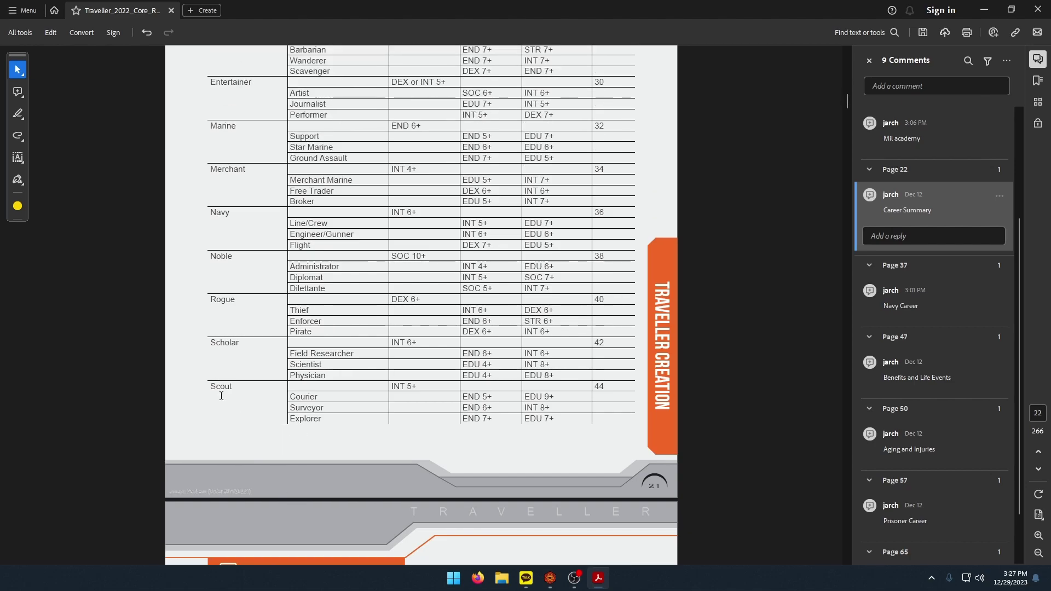
pyautogui.scroll(5, 221, 395)
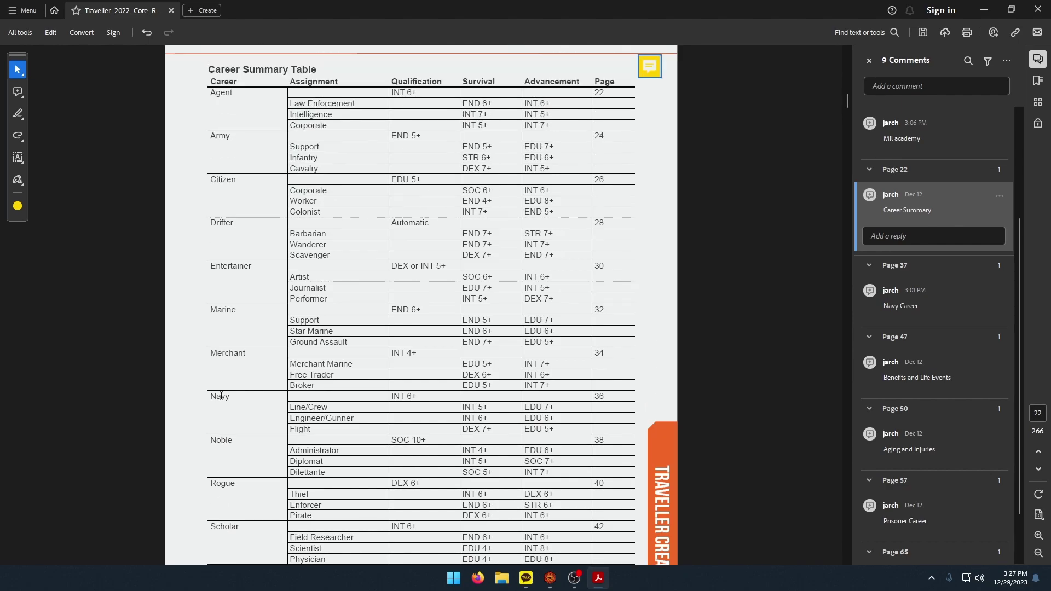
pyautogui.scroll(1, 222, 397)
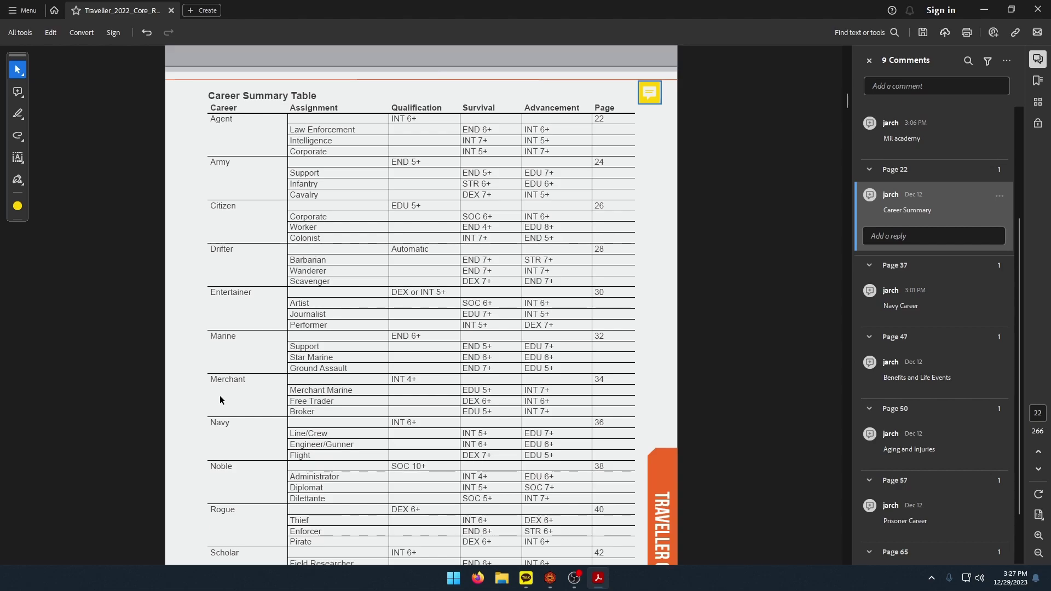
pyautogui.scroll(1, 236, 368)
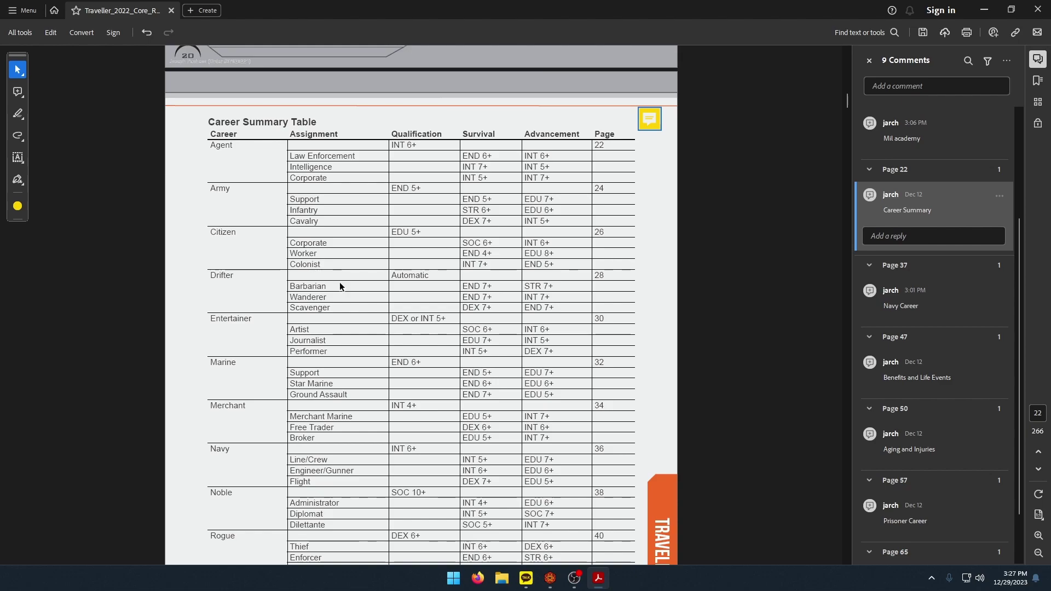
# Go to the Agent career page in the rulebook and delete the Navy Career comment on page 37.
pyautogui.scroll(-10, 504, 312)
pyautogui.scroll(-3, 516, 315)
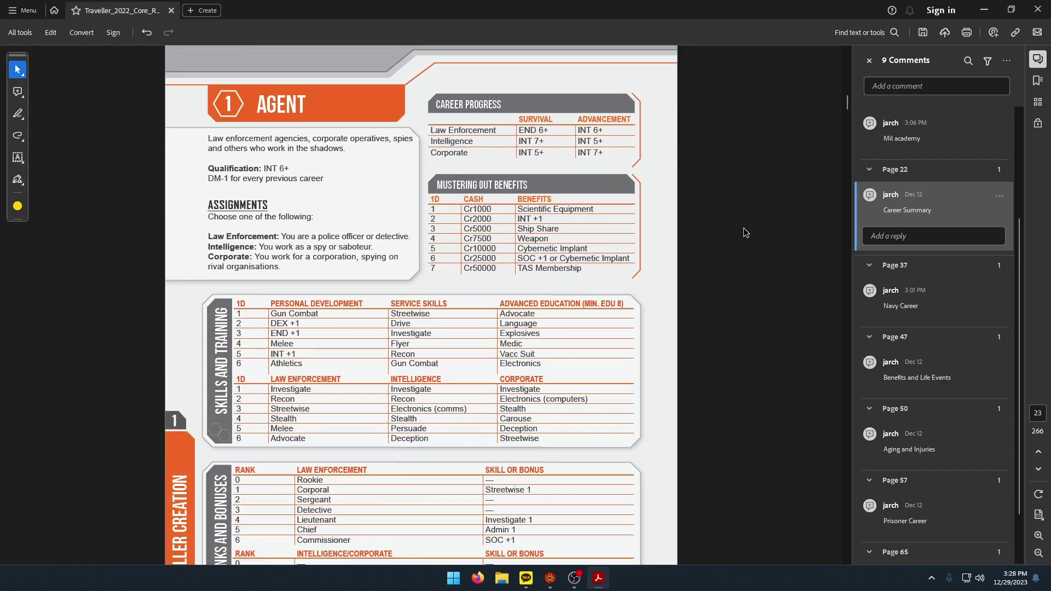
pyautogui.rightClick(931, 304)
pyautogui.click(951, 344)
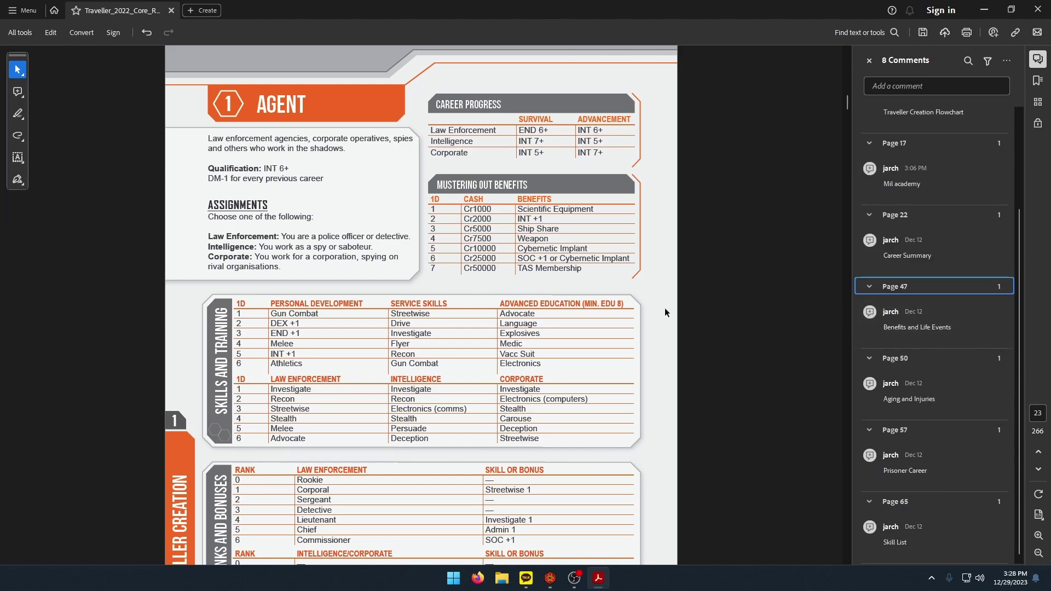
# Add a sticky note reading "Agent" at the upper corner of the Agent career page, above the Career Progress table.
pyautogui.click(17, 92)
pyautogui.click(649, 86)
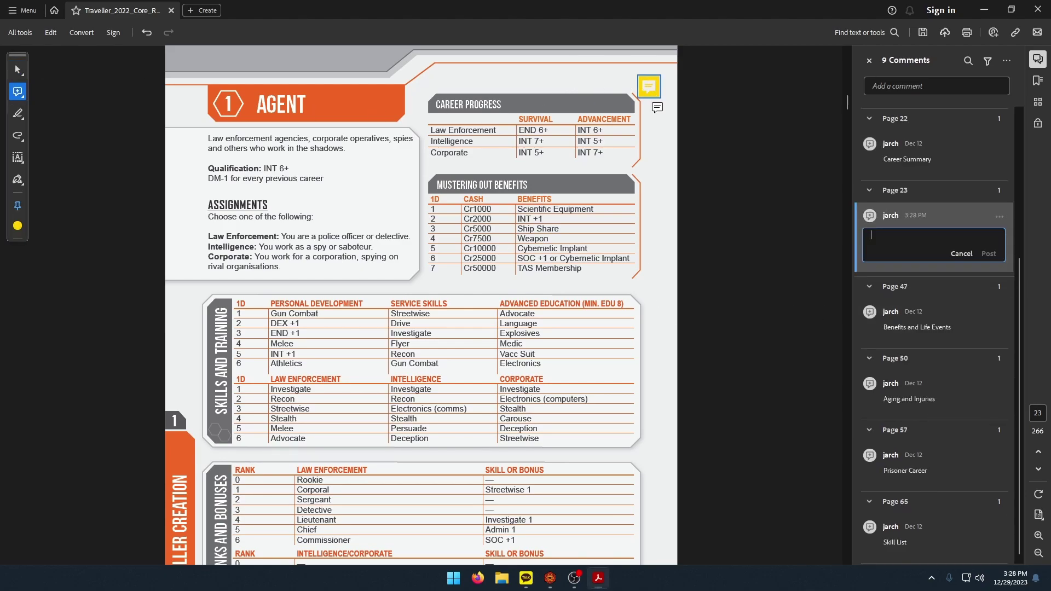
pyautogui.write('Agent')
pyautogui.click(994, 257)
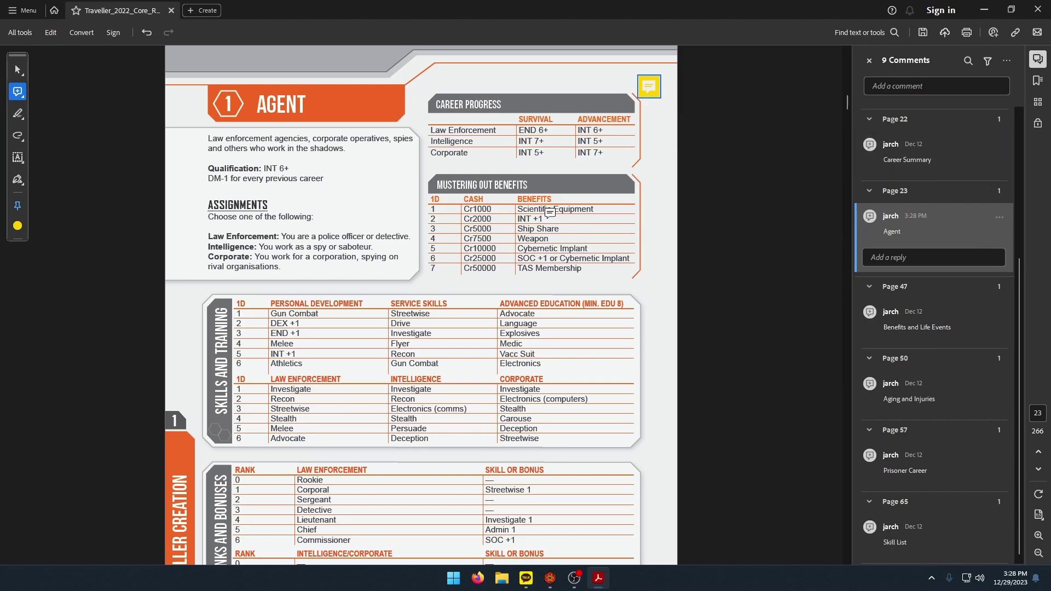
pyautogui.click(18, 70)
pyautogui.click(323, 179)
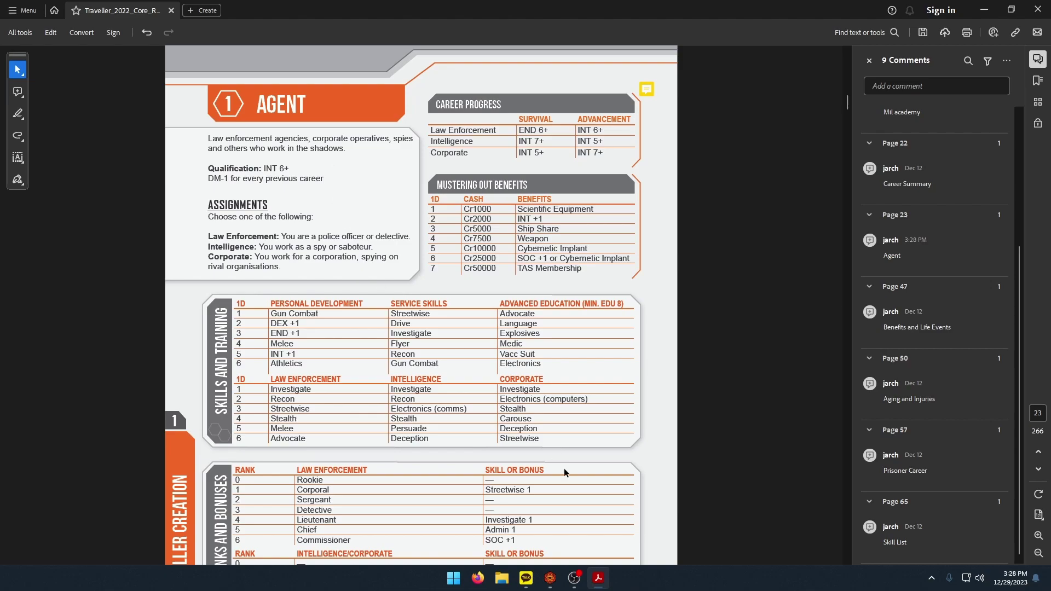
# Check the dice roll and character notes in Foundry Virtual Tabletop, and return to the Agent page of the rulebook PDF.
pyautogui.click(551, 577)
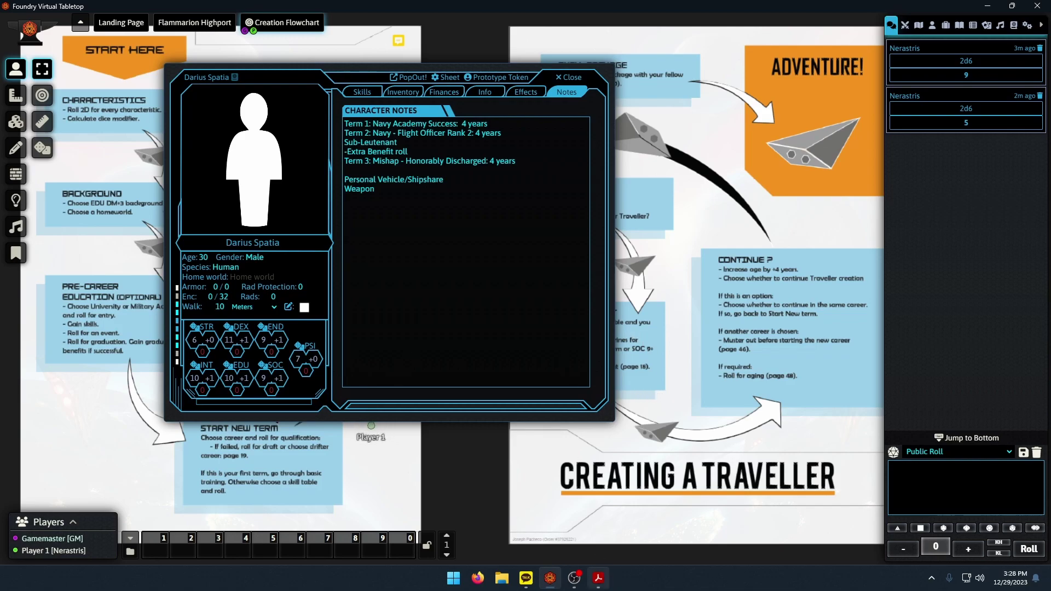
pyautogui.moveTo(601, 586)
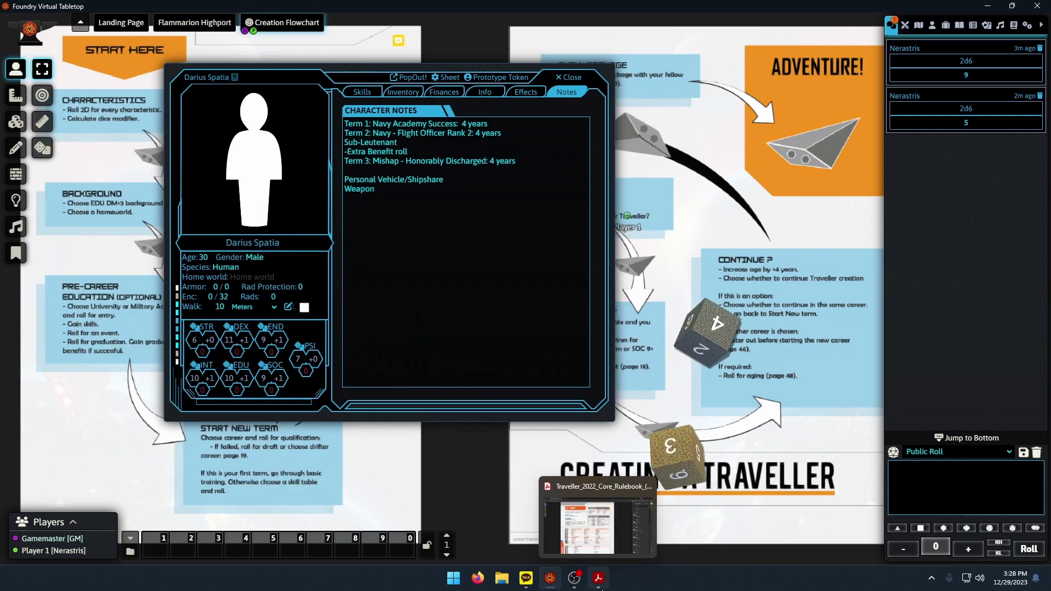
pyautogui.click(600, 586)
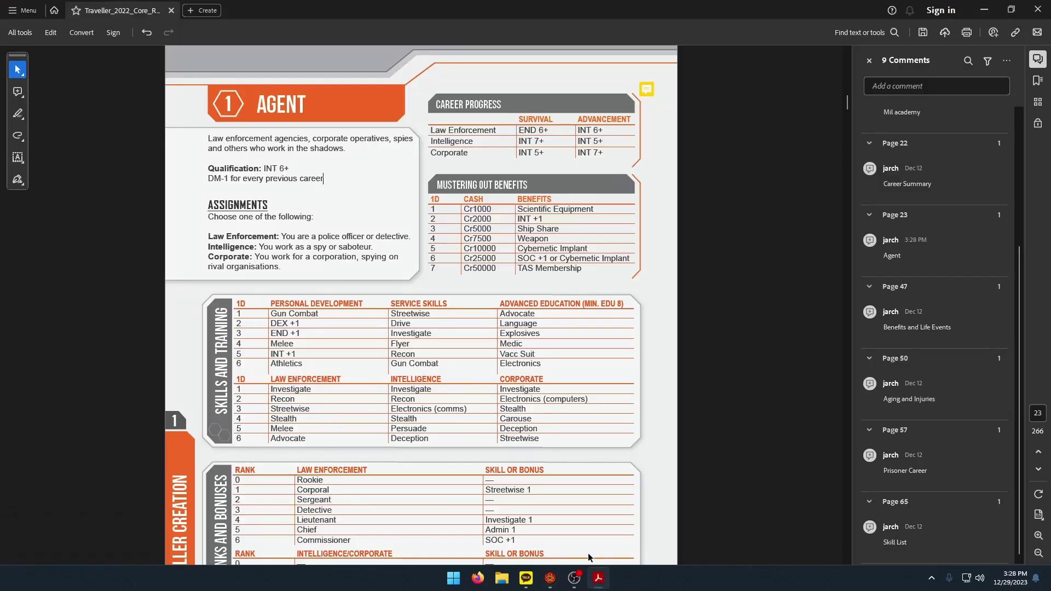
# Examine the Drifters and the Draft rules, the Draft Table and the Changing Careers section in the rulebook.
pyautogui.scroll(5, 477, 359)
pyautogui.scroll(15, 476, 360)
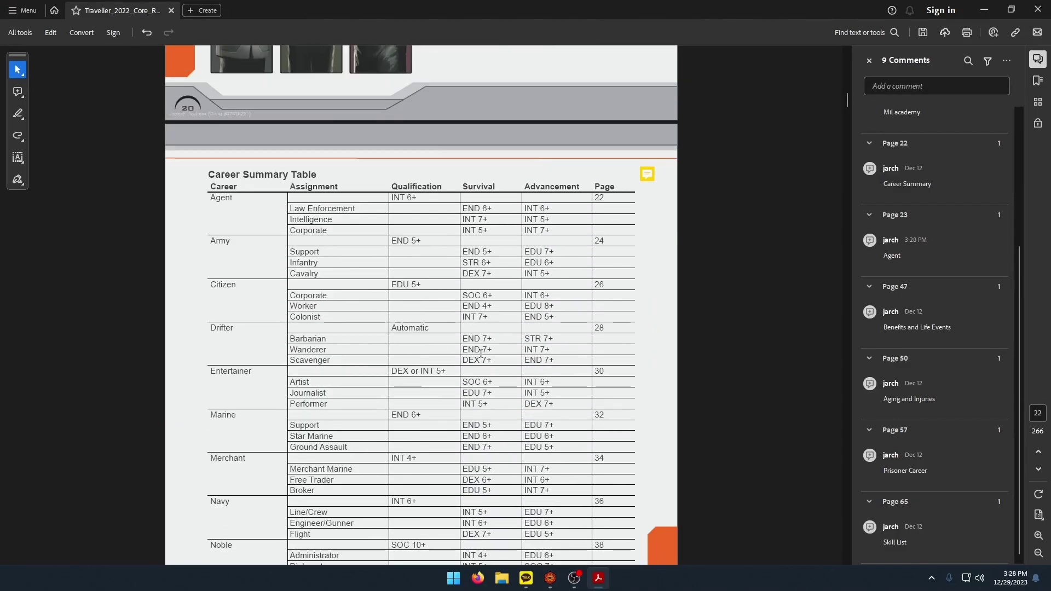
pyautogui.scroll(5, 493, 348)
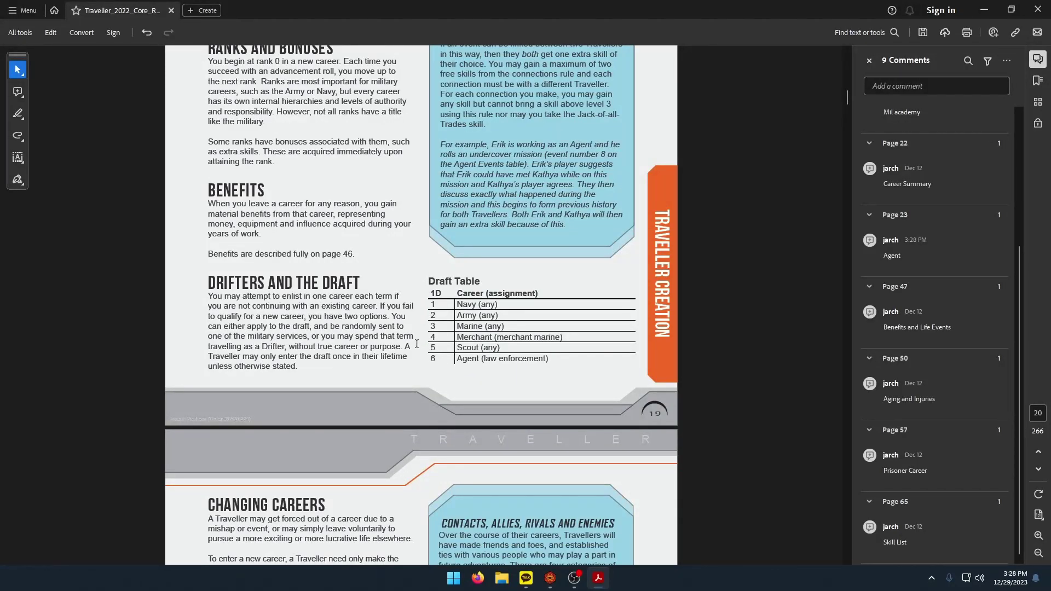
pyautogui.scroll(2, 411, 351)
pyautogui.scroll(-2, 405, 362)
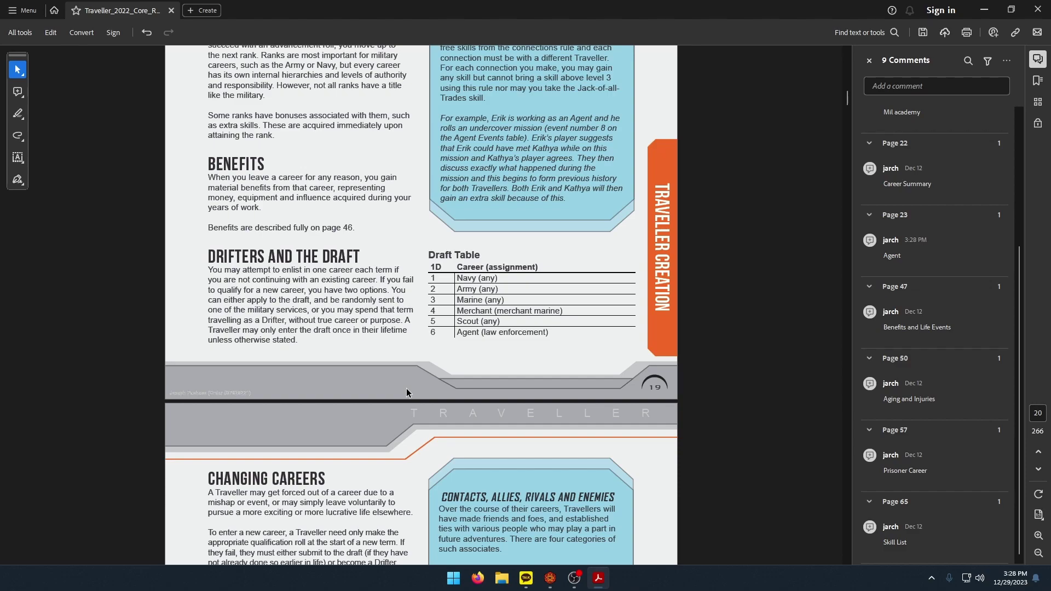
pyautogui.scroll(-5, 407, 392)
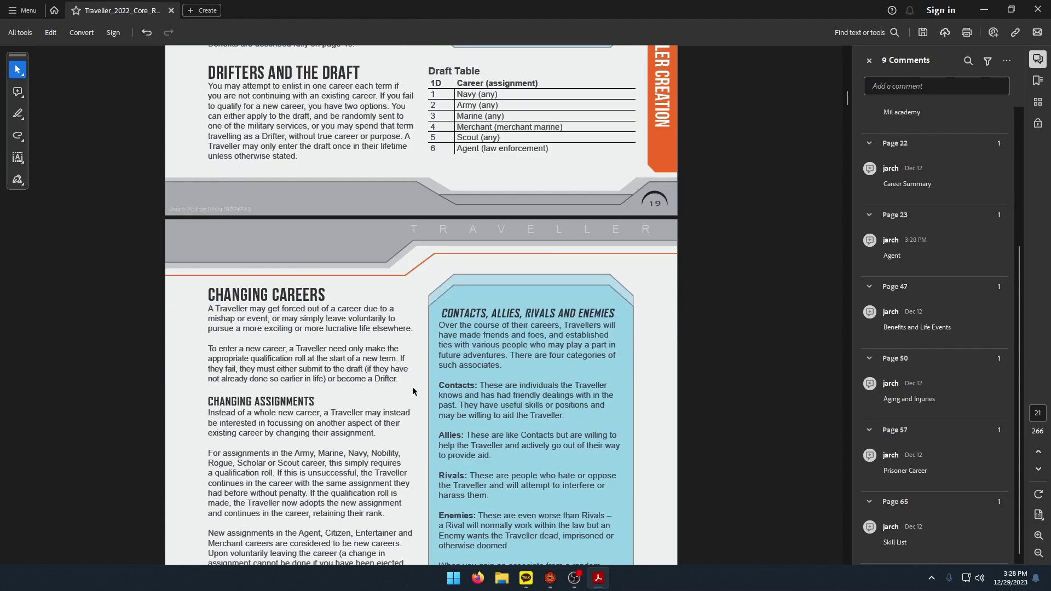
pyautogui.scroll(-3, 412, 391)
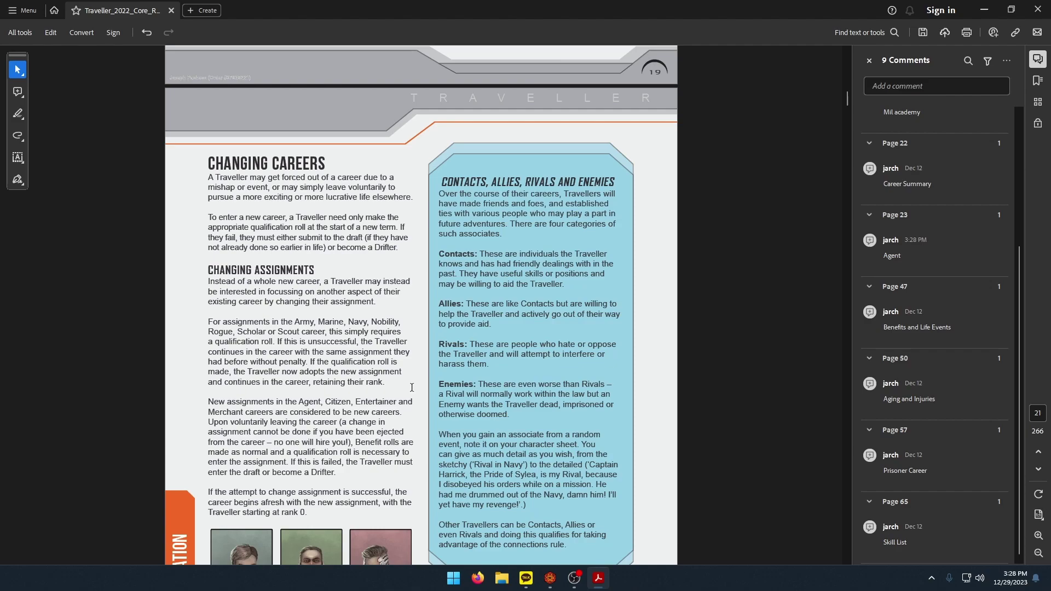
pyautogui.scroll(10, 412, 387)
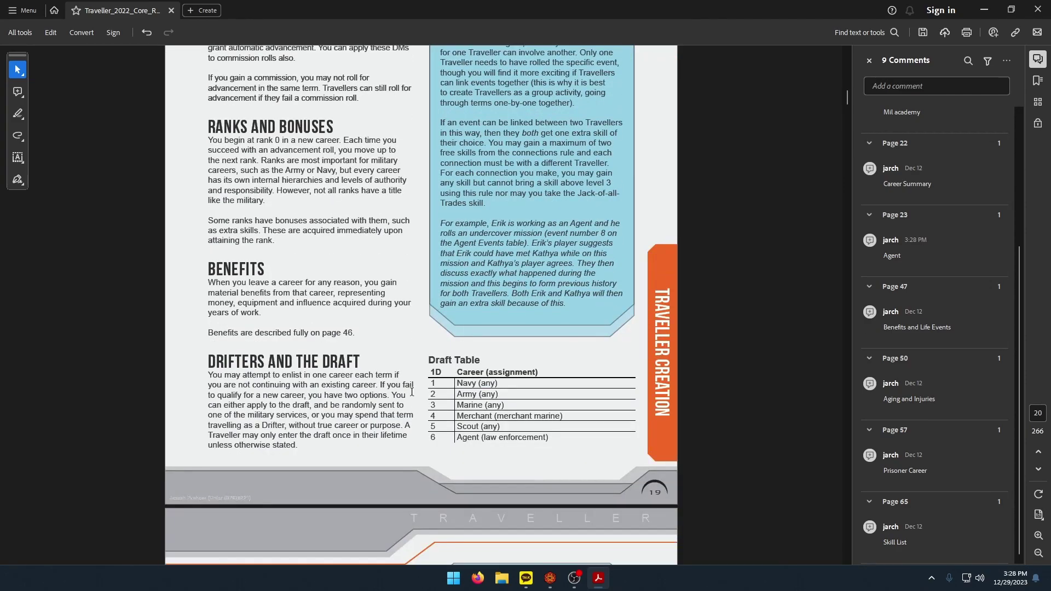
pyautogui.scroll(-1, 411, 392)
pyautogui.scroll(-2, 411, 393)
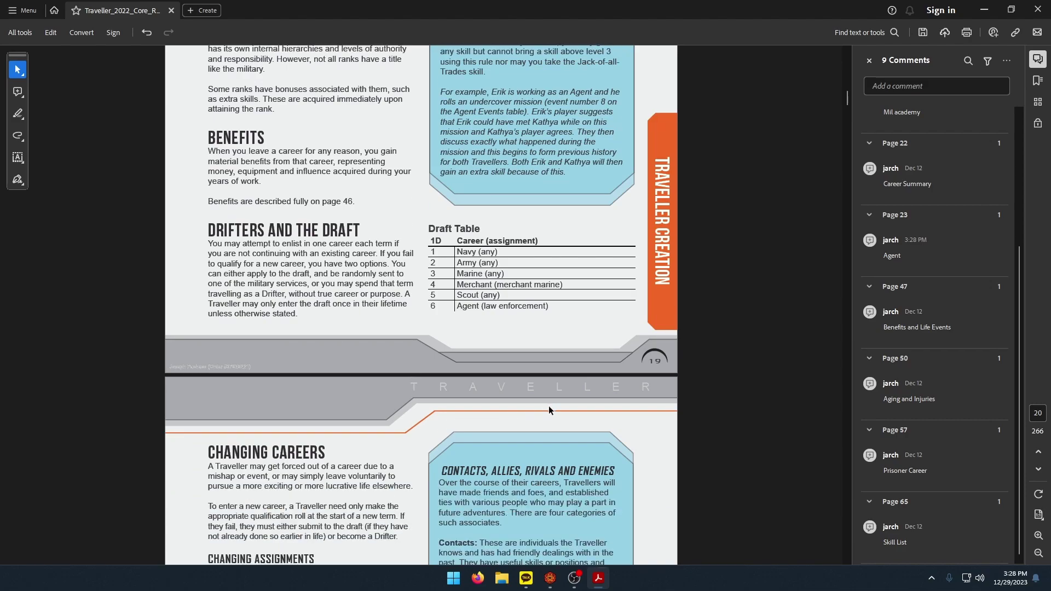
# Find the Drifter career page in the rulebook and read its qualification, assignments, career progress and benefits tables.
pyautogui.scroll(-15, 550, 412)
pyautogui.scroll(-20, 520, 433)
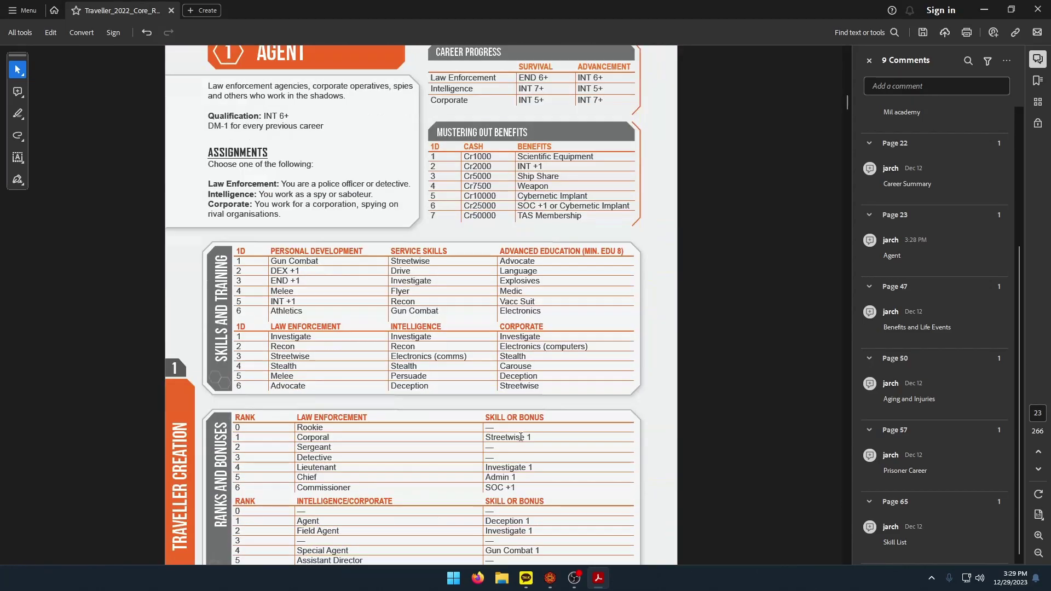
pyautogui.scroll(-20, 530, 433)
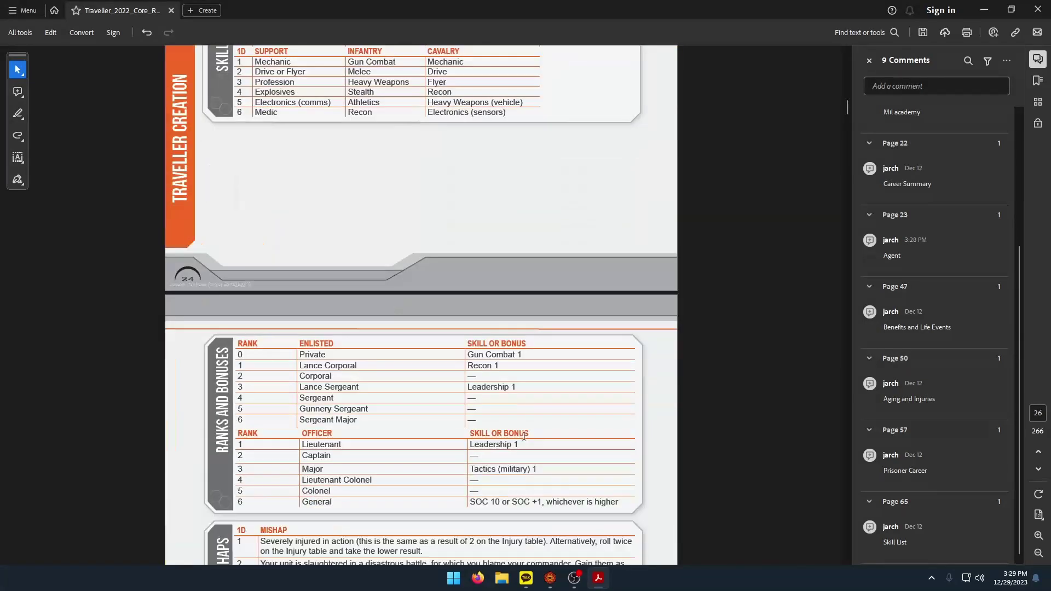
pyautogui.scroll(-20, 523, 439)
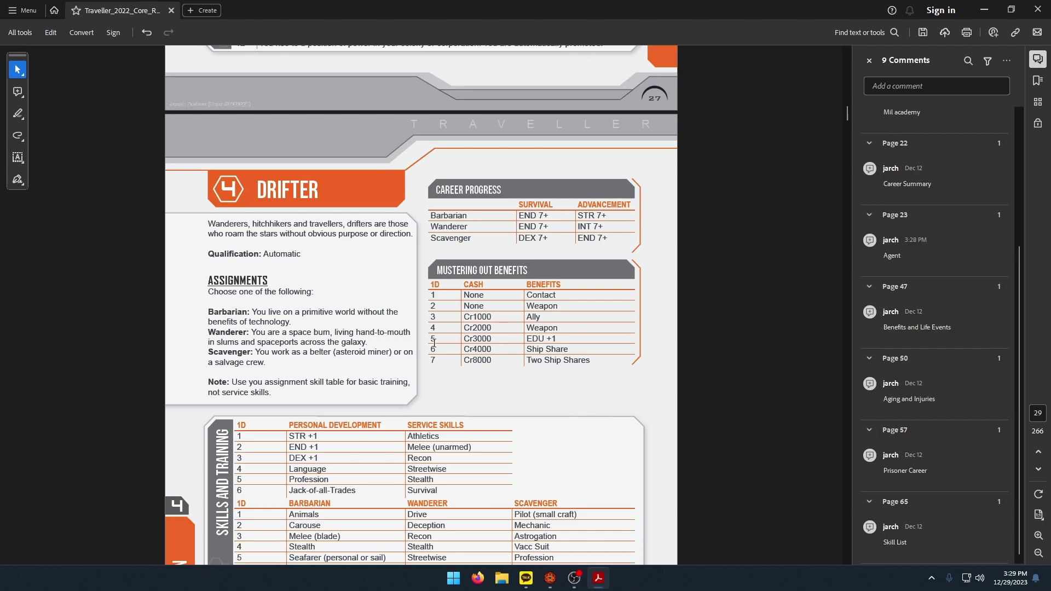
pyautogui.scroll(-3, 432, 339)
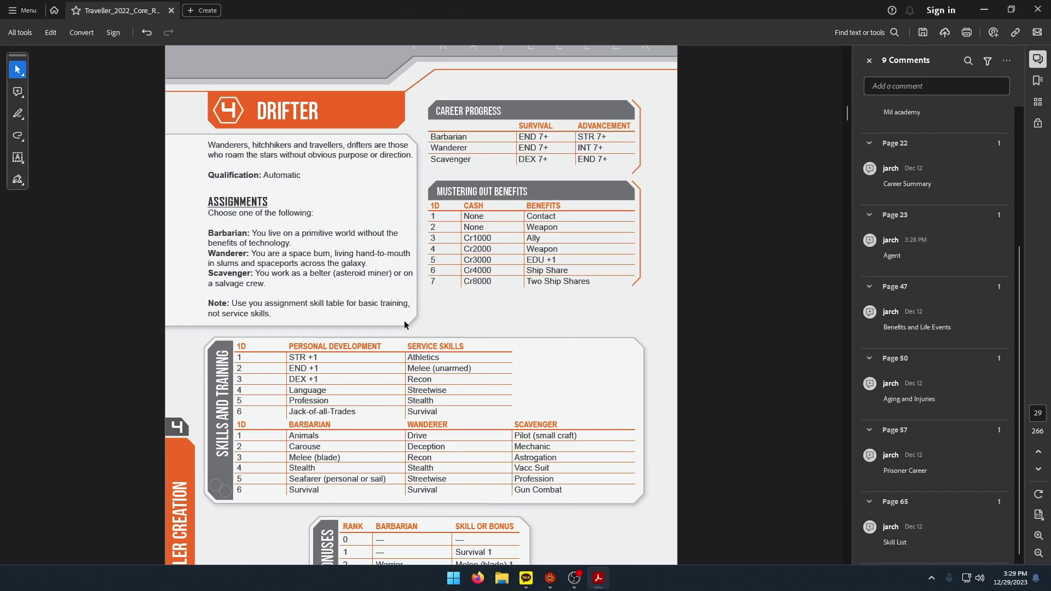
# Go back from the career pages to the Draft Table and the Changing Careers section of the rulebook.
pyautogui.scroll(10, 404, 320)
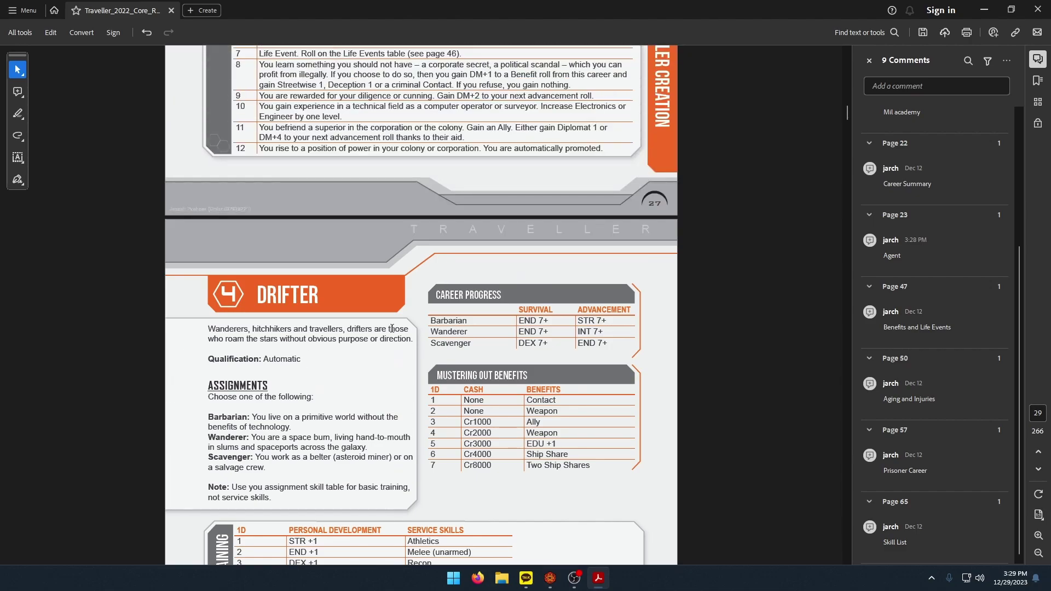
pyautogui.scroll(20, 475, 345)
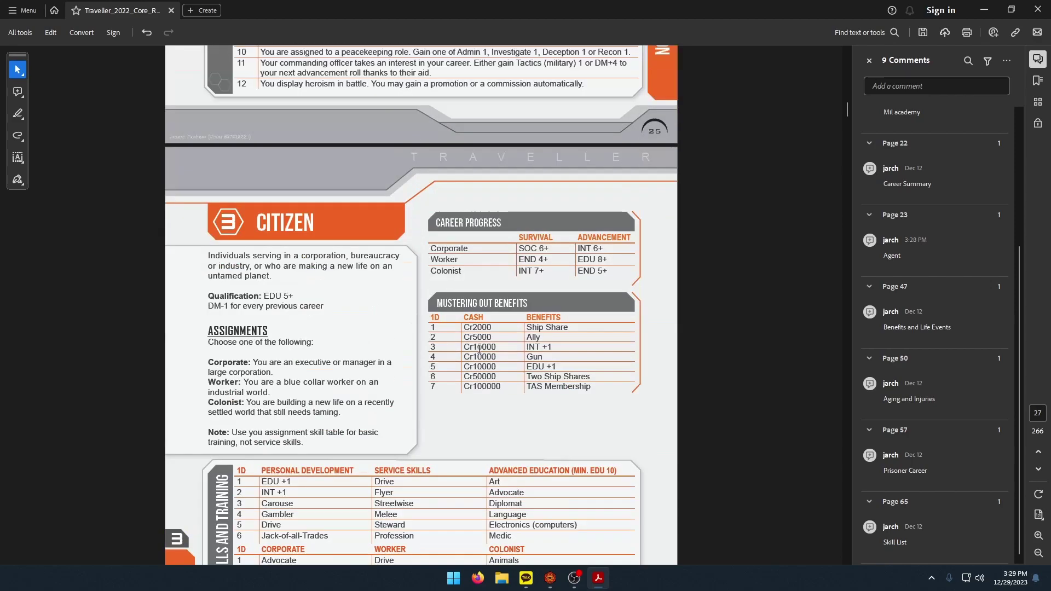
pyautogui.scroll(20, 484, 359)
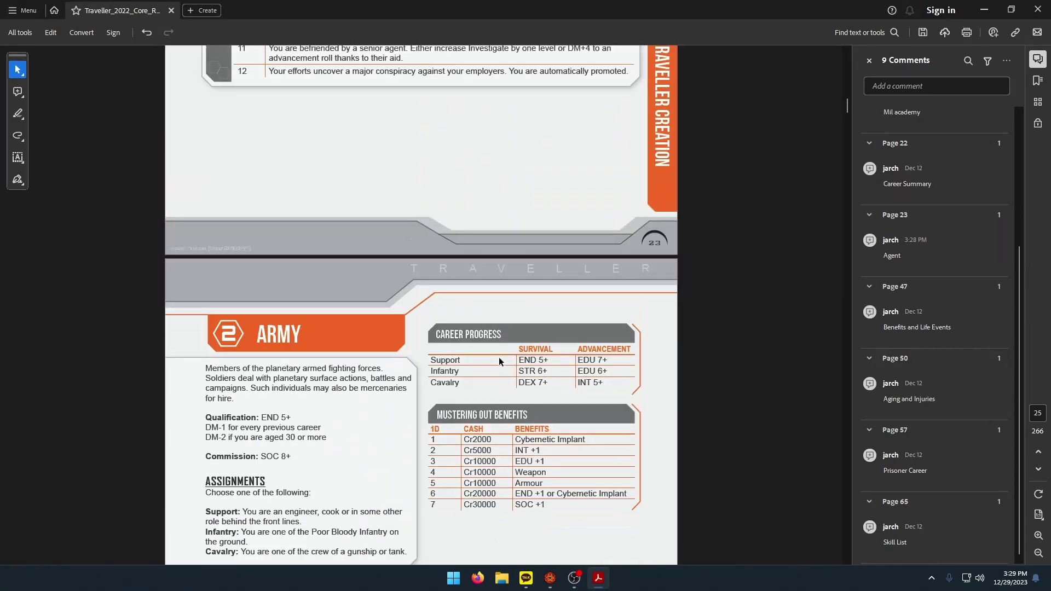
pyautogui.scroll(20, 515, 360)
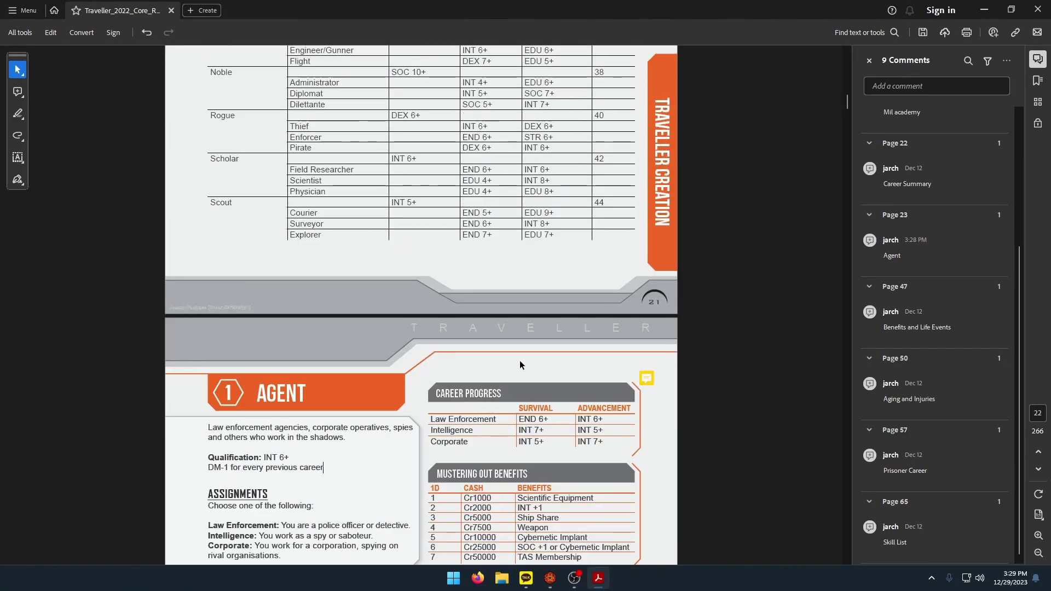
pyautogui.scroll(10, 527, 365)
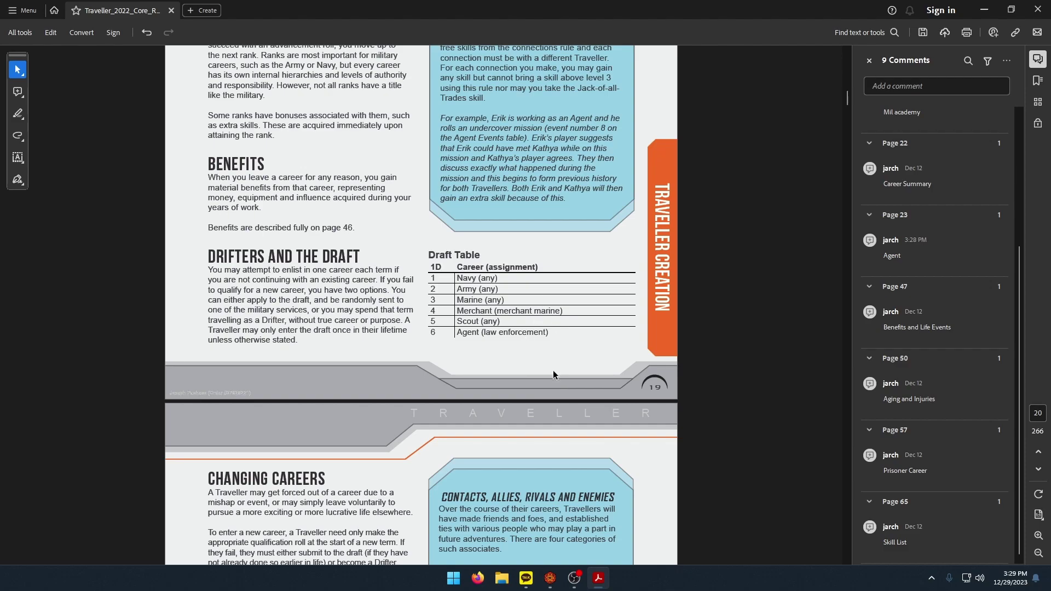
pyautogui.scroll(-1, 553, 376)
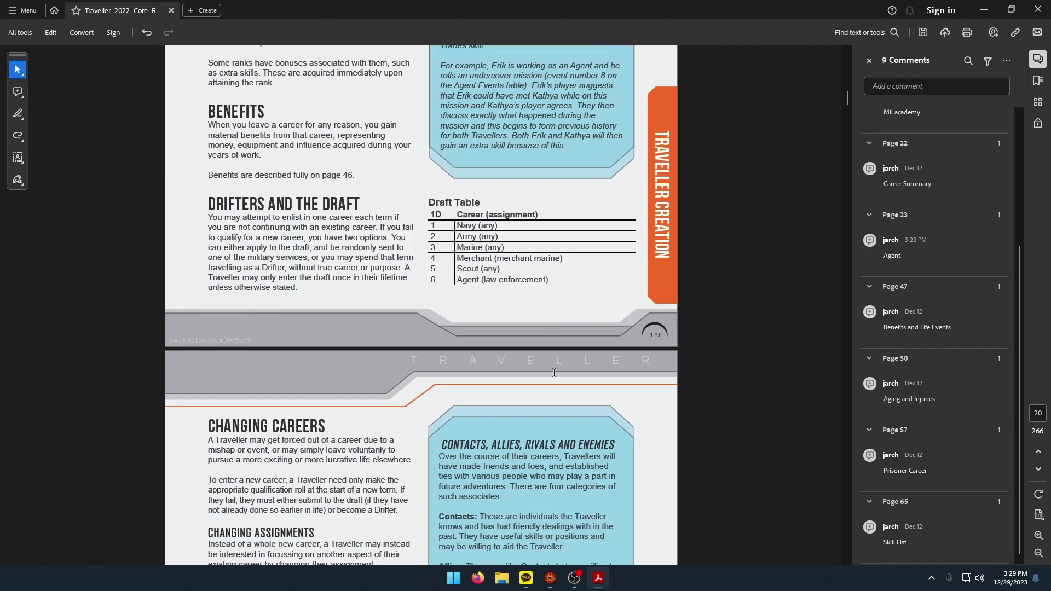
pyautogui.scroll(-3, 513, 433)
# Read the Career Descriptions page in the rulebook, covering the qualification, skills and training, and basic training rules.
pyautogui.moveTo(846, 103)
pyautogui.mouseDown()
pyautogui.moveTo(847, 137)
pyautogui.moveTo(846, 107)
pyautogui.mouseUp()
pyautogui.scroll(20, 589, 369)
pyautogui.scroll(10, 599, 370)
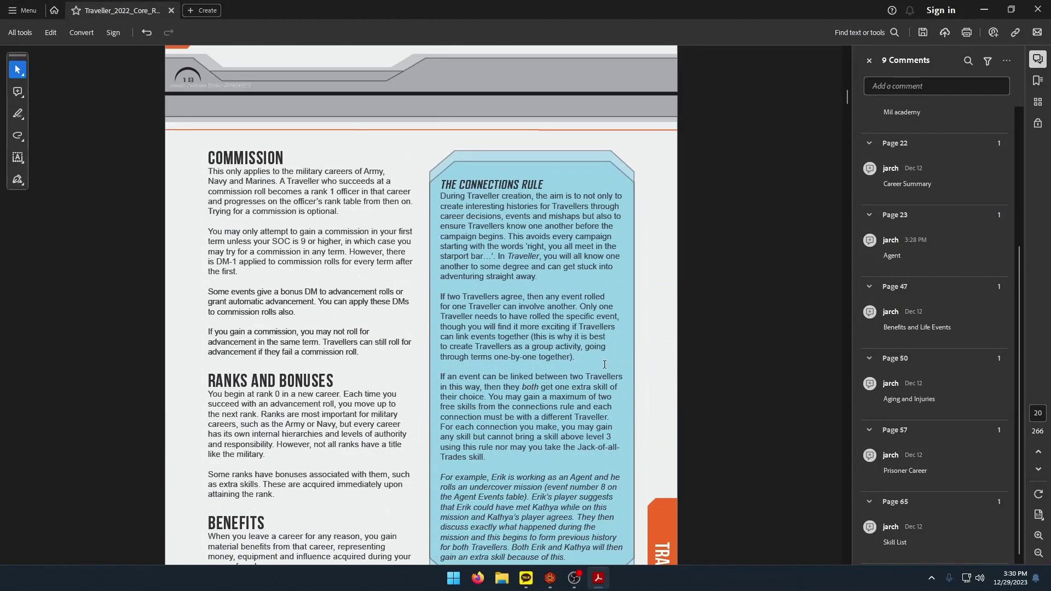
pyautogui.scroll(10, 604, 365)
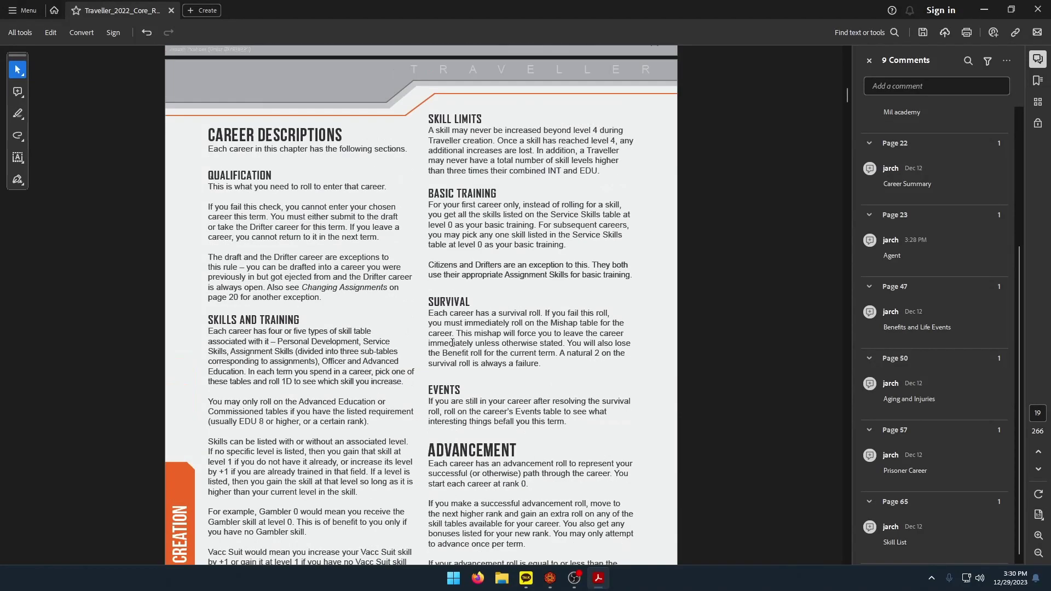
pyautogui.scroll(-1, 439, 340)
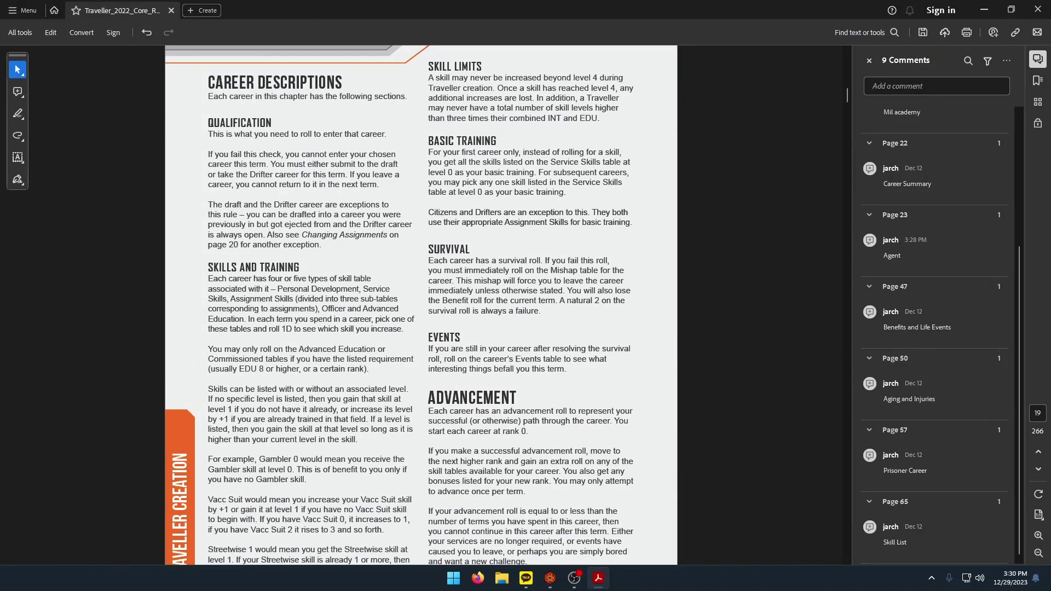
pyautogui.scroll(2, 837, 284)
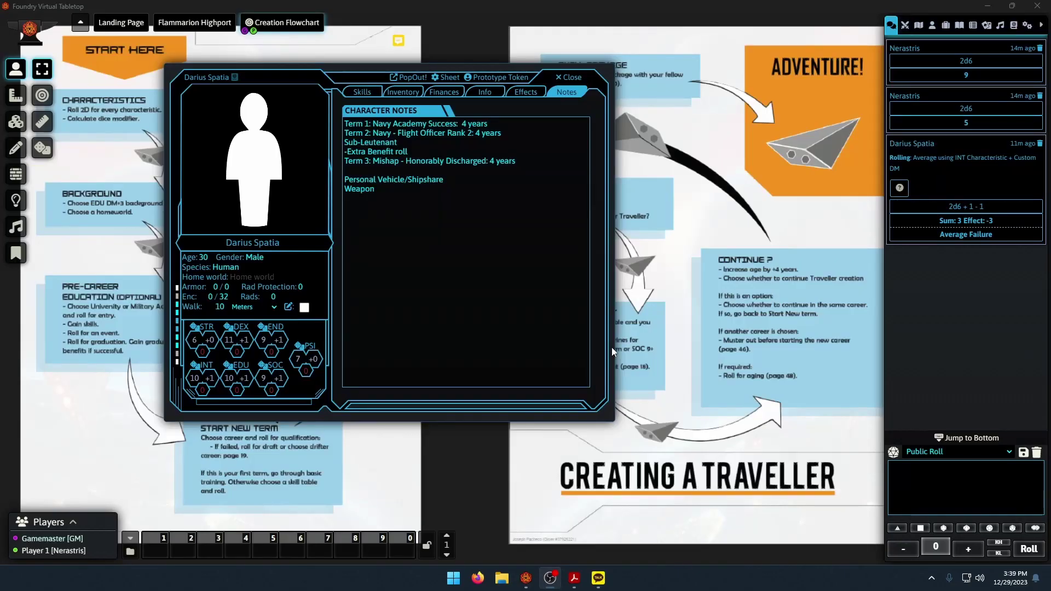
# Compare the Career Descriptions rules in the PDF with the character notes and roll log in Foundry Virtual Tabletop.
pyautogui.click(575, 584)
pyautogui.scroll(8, 200, 324)
pyautogui.scroll(10, 199, 325)
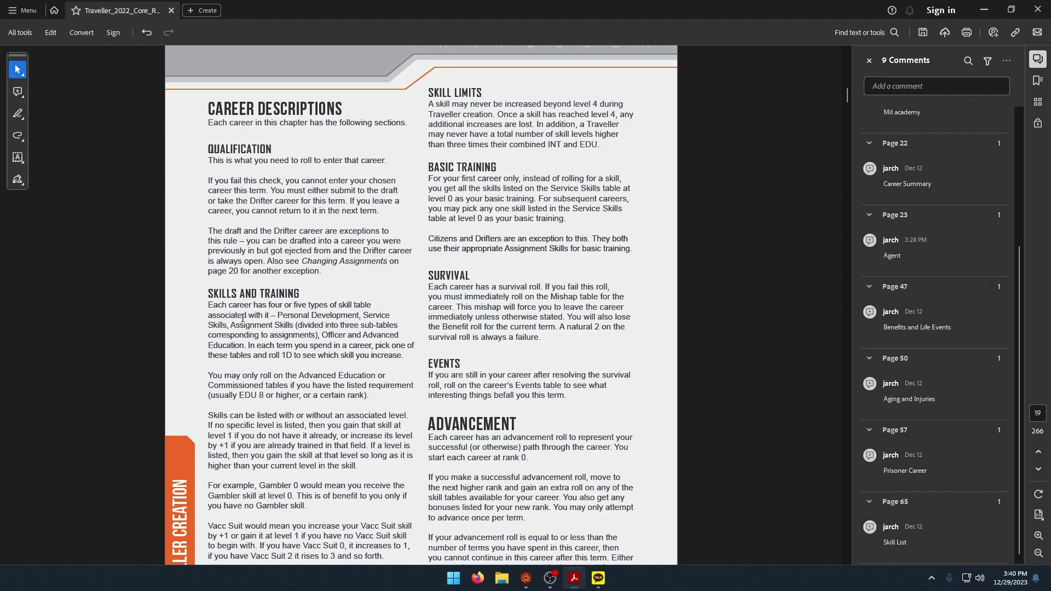
pyautogui.click(527, 578)
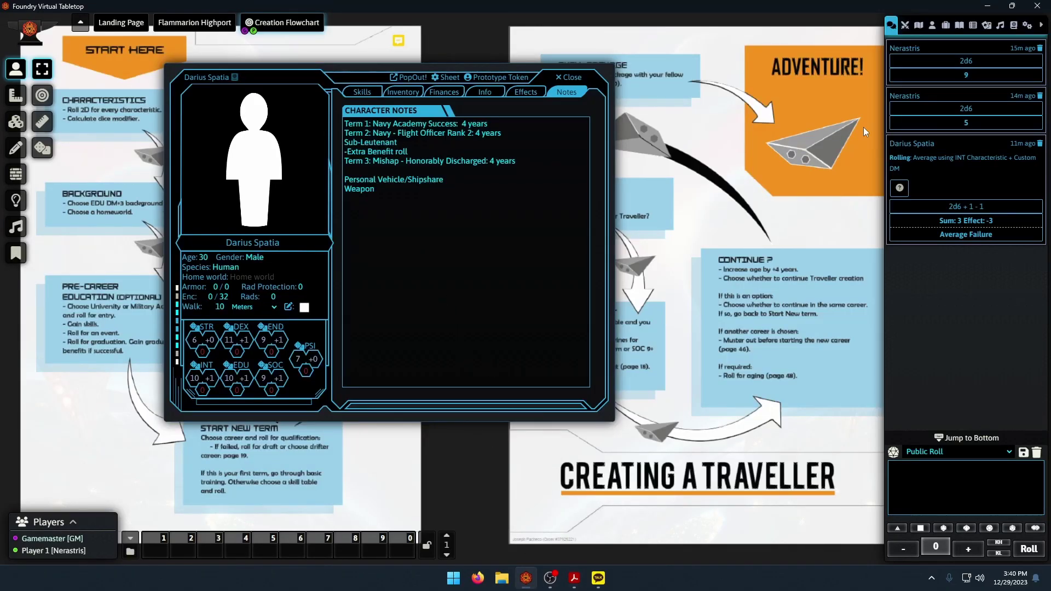
pyautogui.click(575, 585)
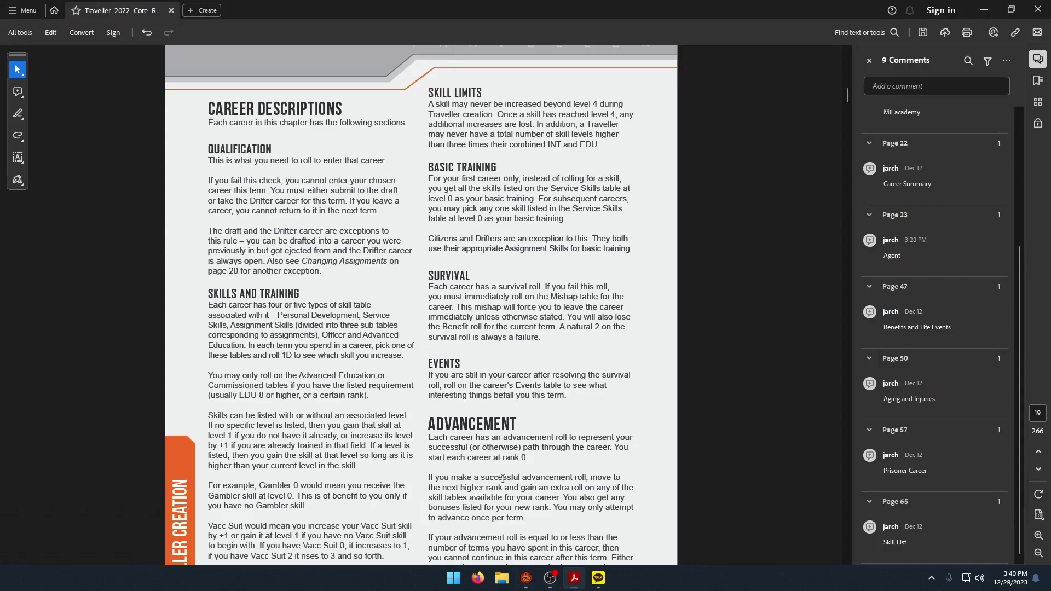
pyautogui.click(527, 581)
pyautogui.click(527, 582)
# Look through the Pre-Career Education pages of the rulebook and return to the Draft Table.
pyautogui.scroll(15, 469, 539)
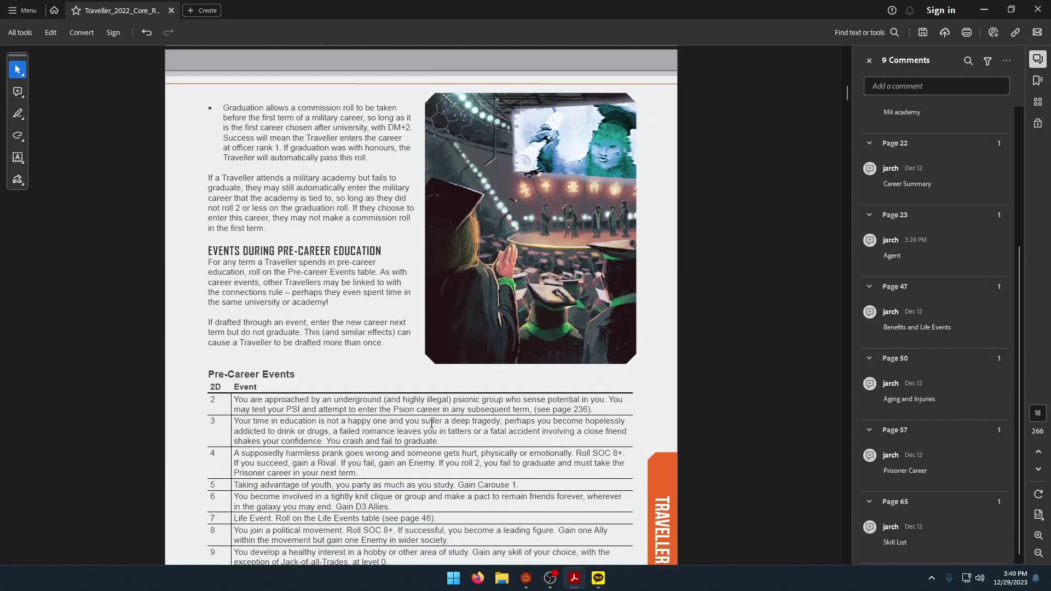
pyautogui.scroll(15, 437, 422)
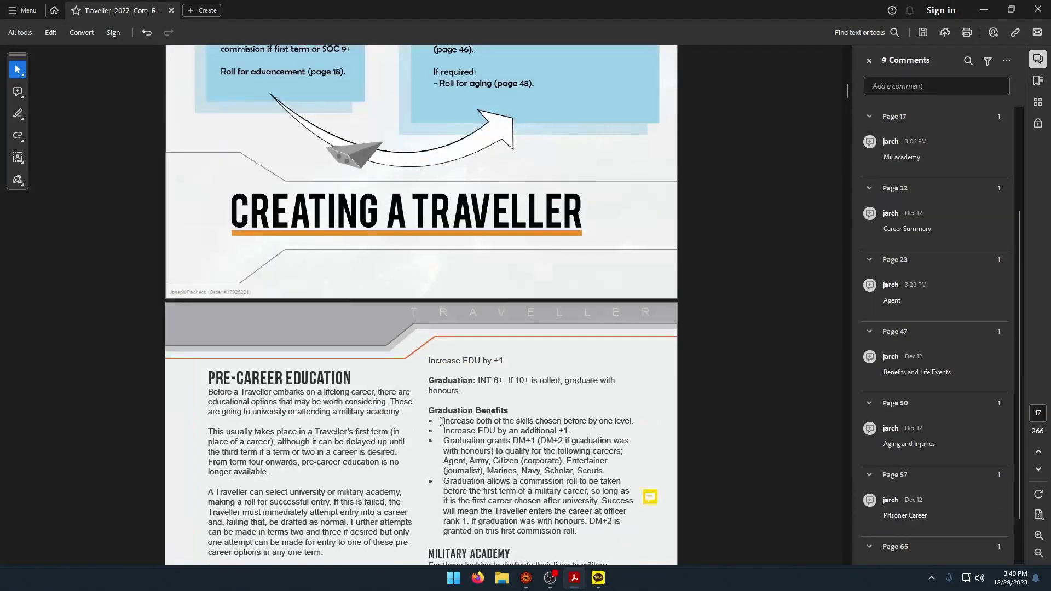
pyautogui.scroll(-15, 444, 422)
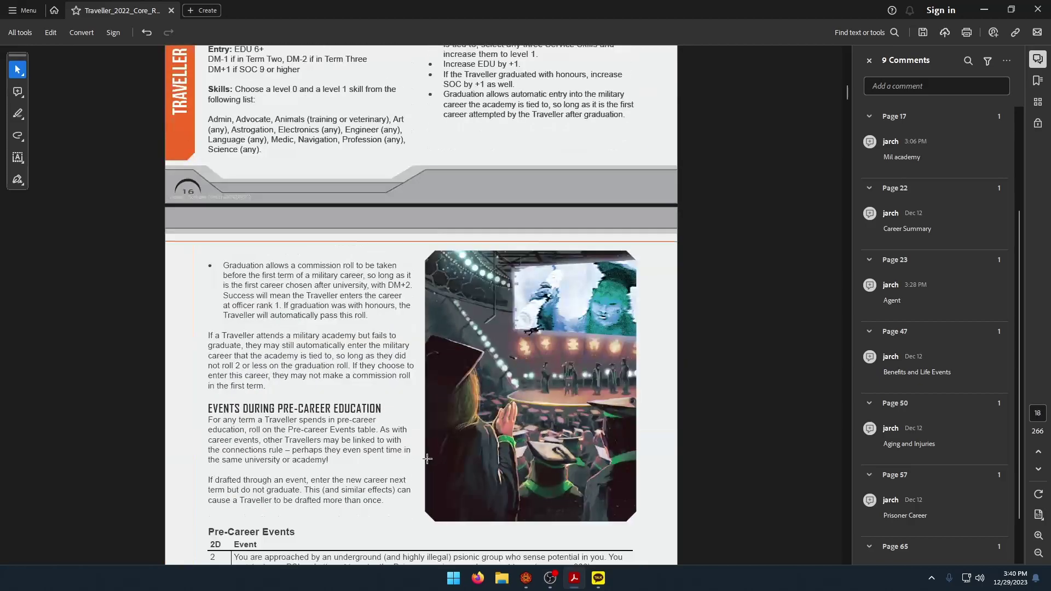
pyautogui.scroll(-15, 442, 468)
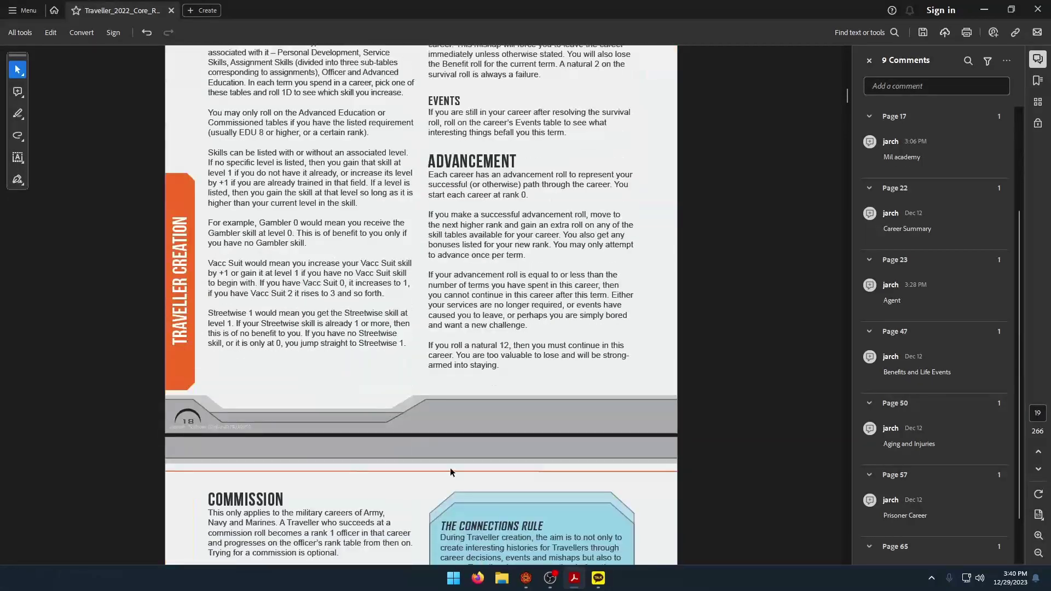
pyautogui.scroll(-4, 449, 476)
pyautogui.scroll(-1, 450, 473)
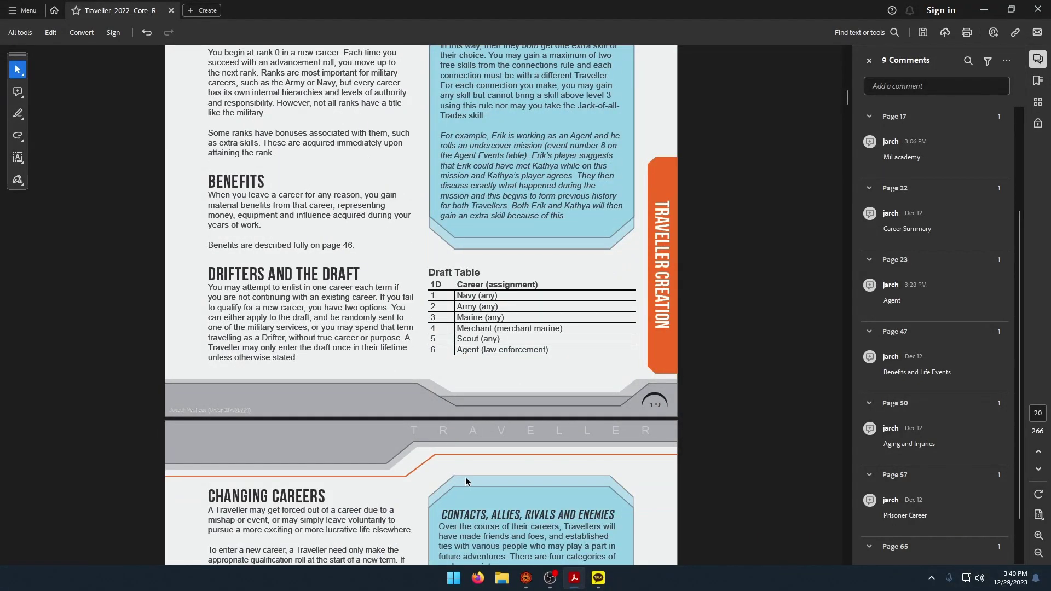
# Switch to Foundry Virtual Tabletop and watch for the single-die roll for the draft.
pyautogui.click(526, 580)
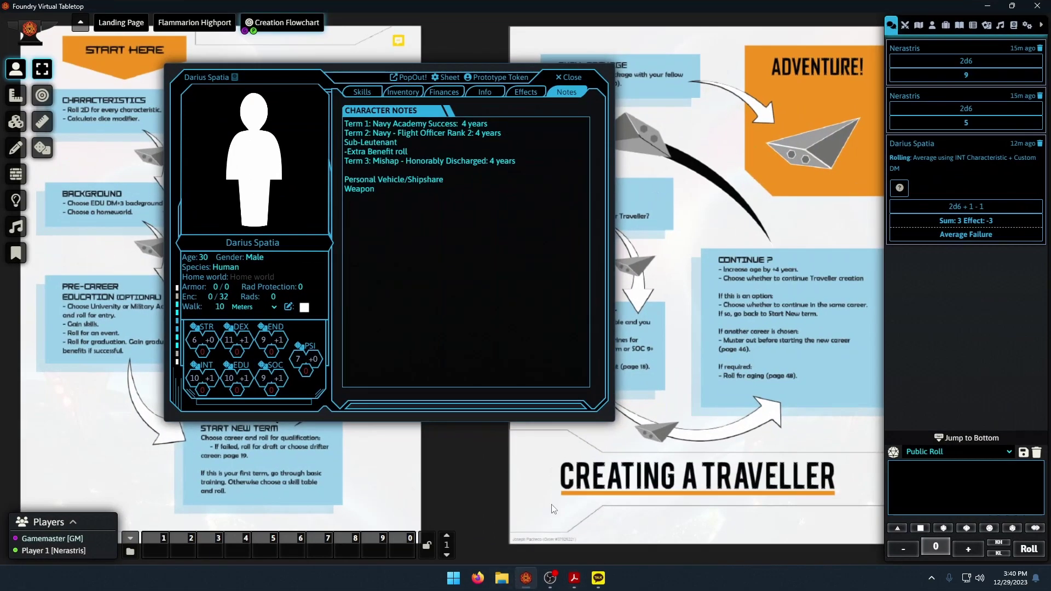
pyautogui.click(539, 584)
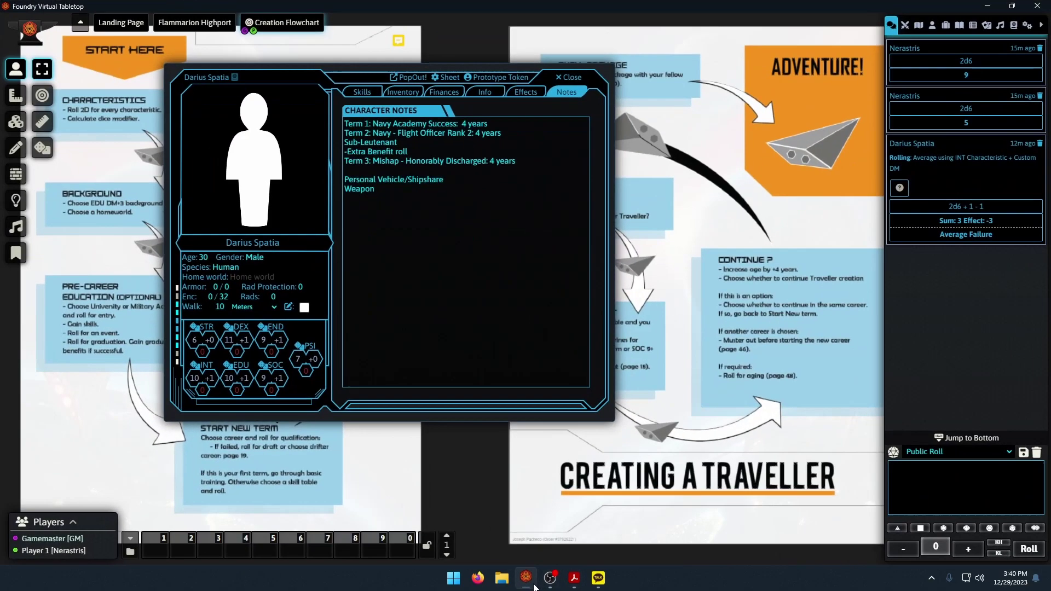
pyautogui.click(532, 582)
pyautogui.click(533, 581)
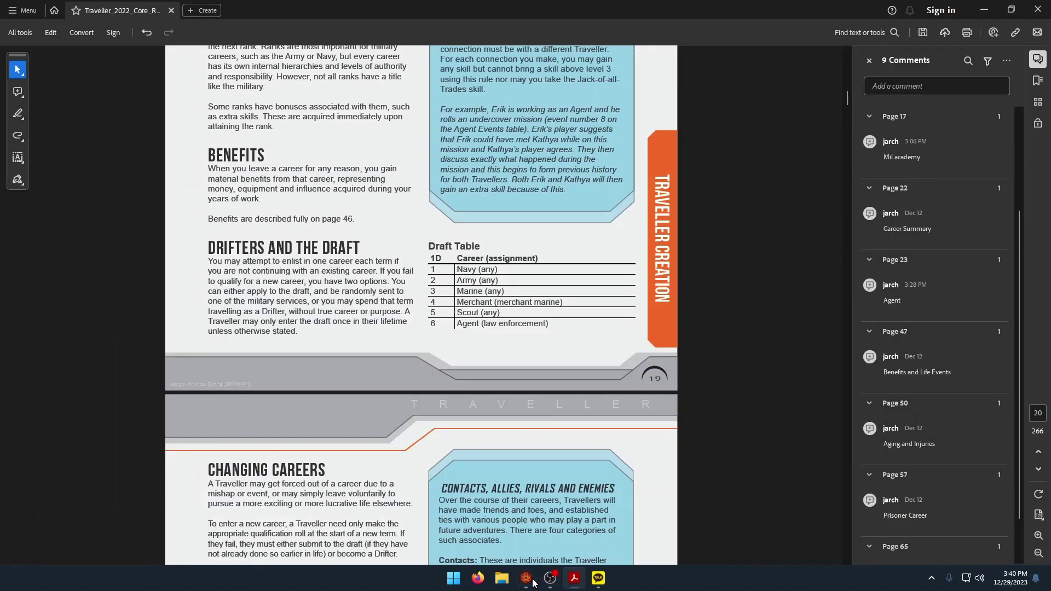
pyautogui.click(527, 579)
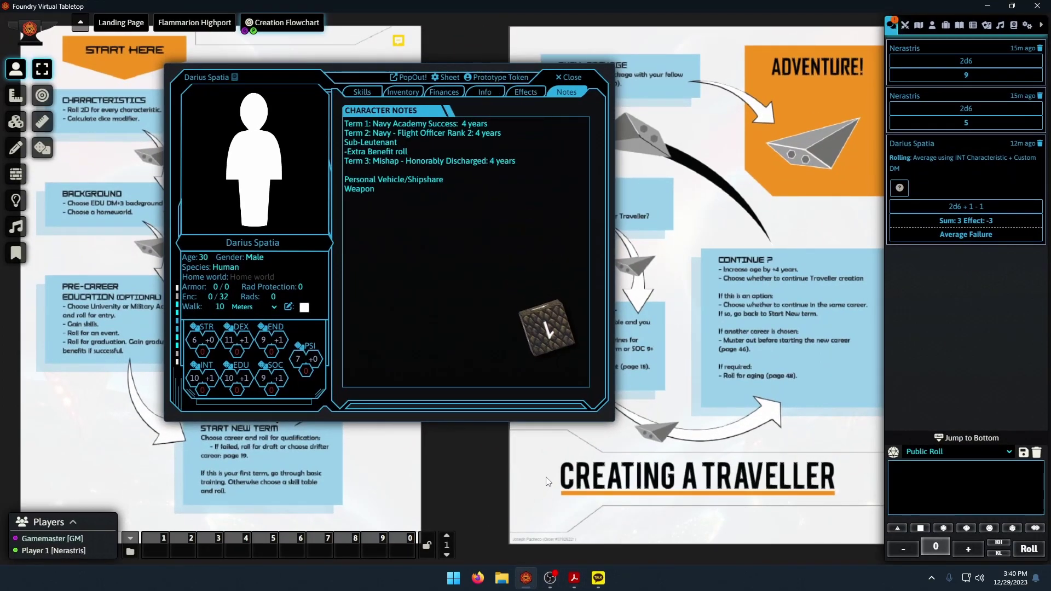
# Return to the rulebook PDF and move on from the Draft Table to the career pages, starting with Agent.
pyautogui.click(575, 578)
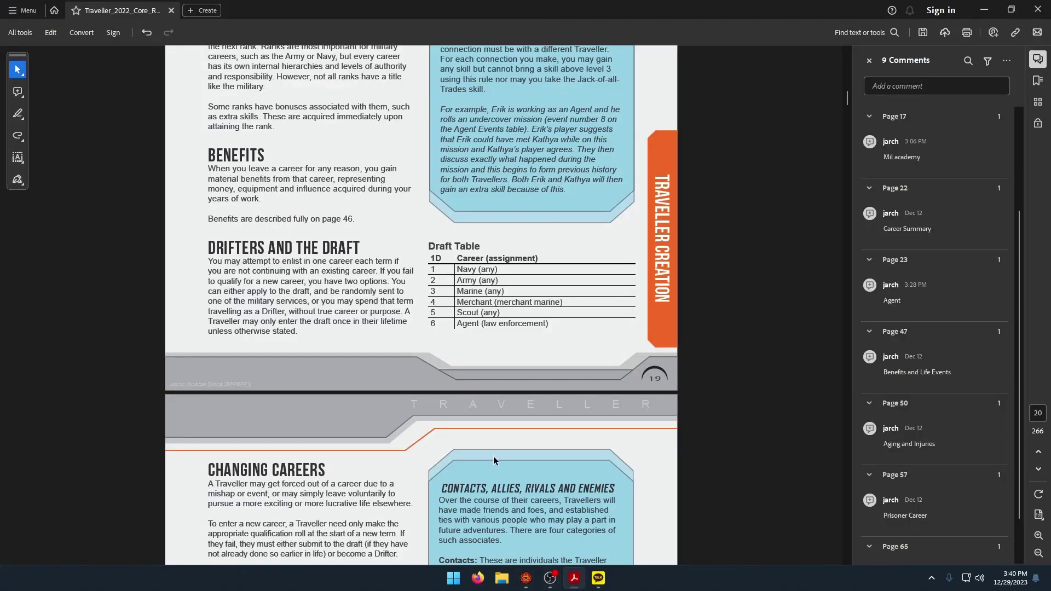
pyautogui.scroll(-15, 502, 419)
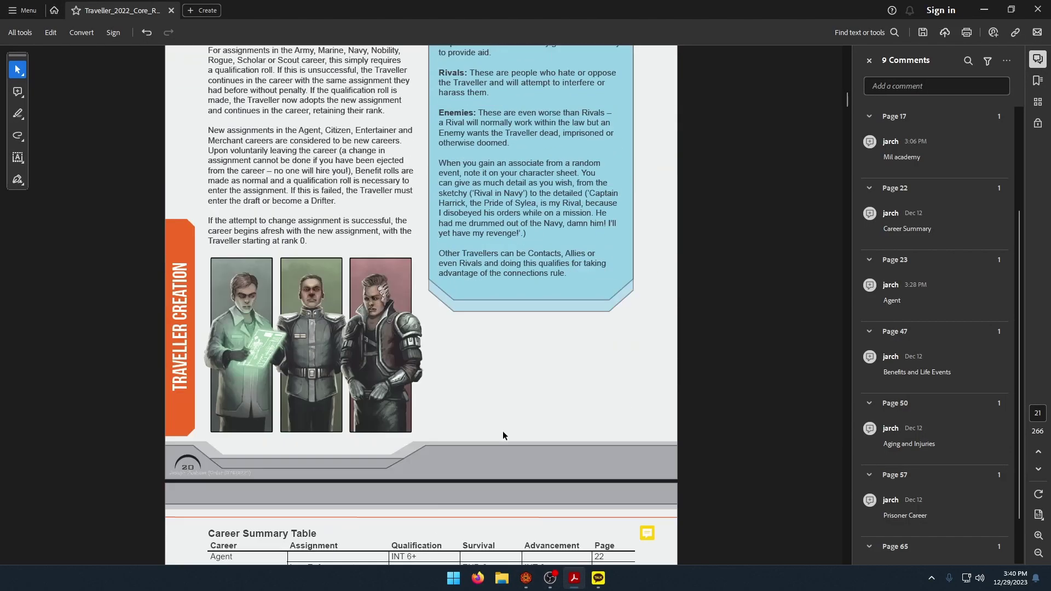
pyautogui.scroll(-10, 519, 423)
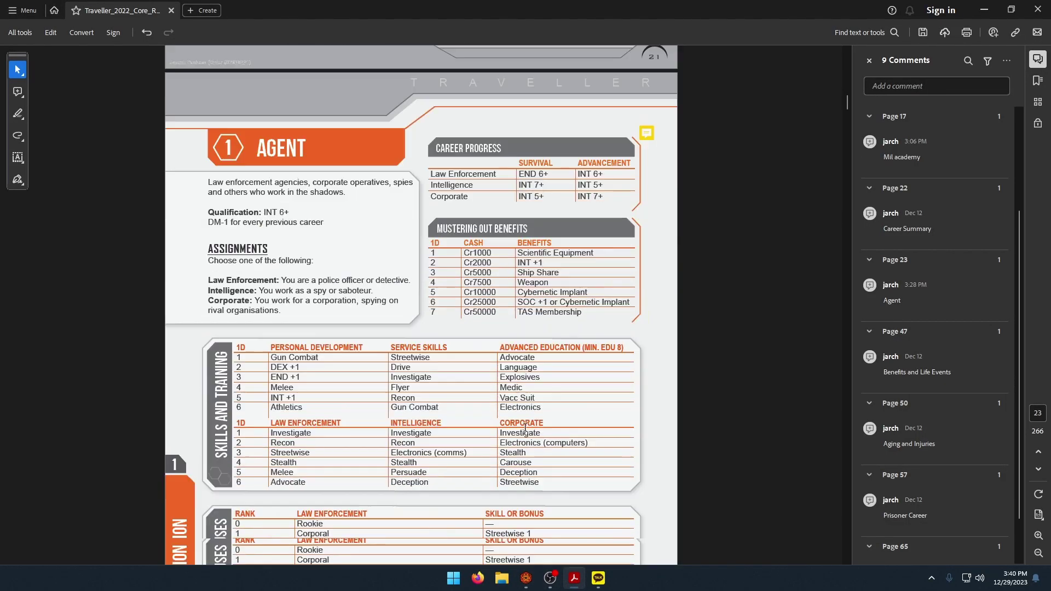
# Add a sticky-note comment reading "Navy" beside the Career Progress table on the rulebook's Navy career page, page 37.
pyautogui.moveTo(848, 105); pyautogui.dragTo(849, 110)
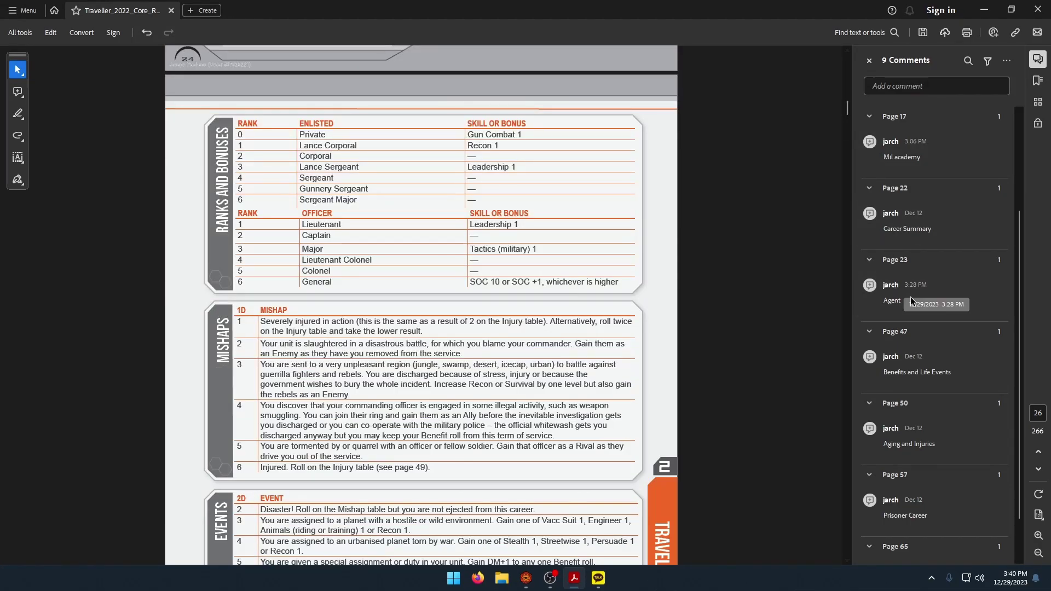
pyautogui.scroll(-5, 775, 153)
pyautogui.moveTo(849, 113); pyautogui.dragTo(851, 131)
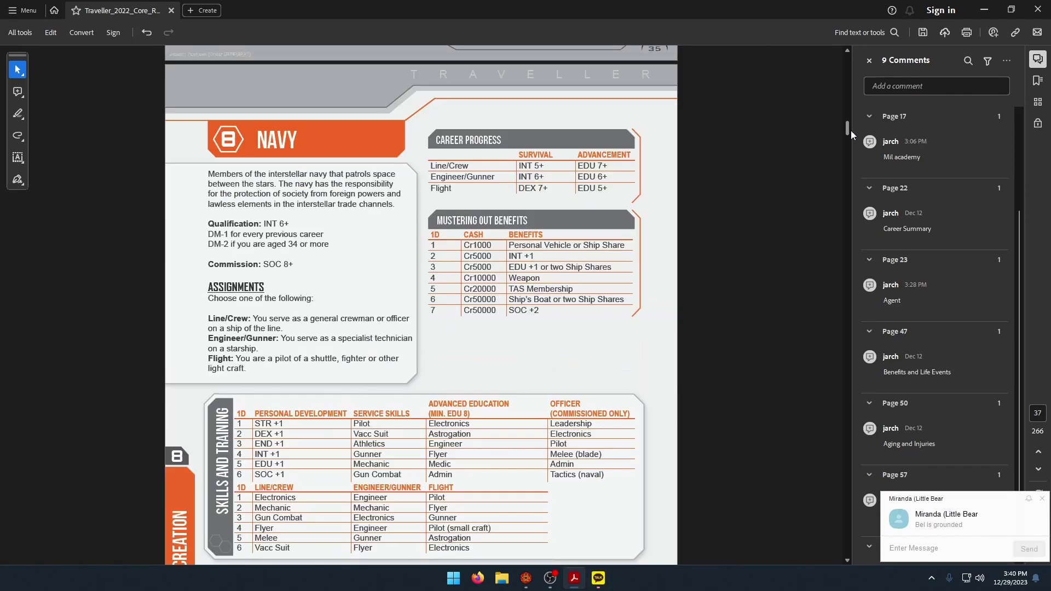
pyautogui.scroll(-2, 610, 333)
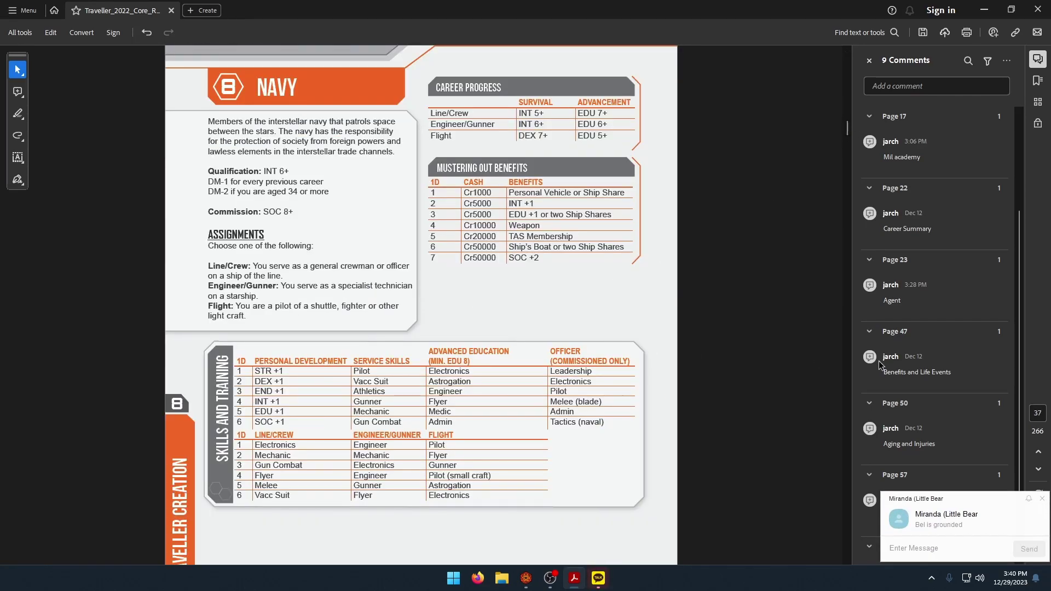
pyautogui.click(17, 91)
pyautogui.click(657, 82)
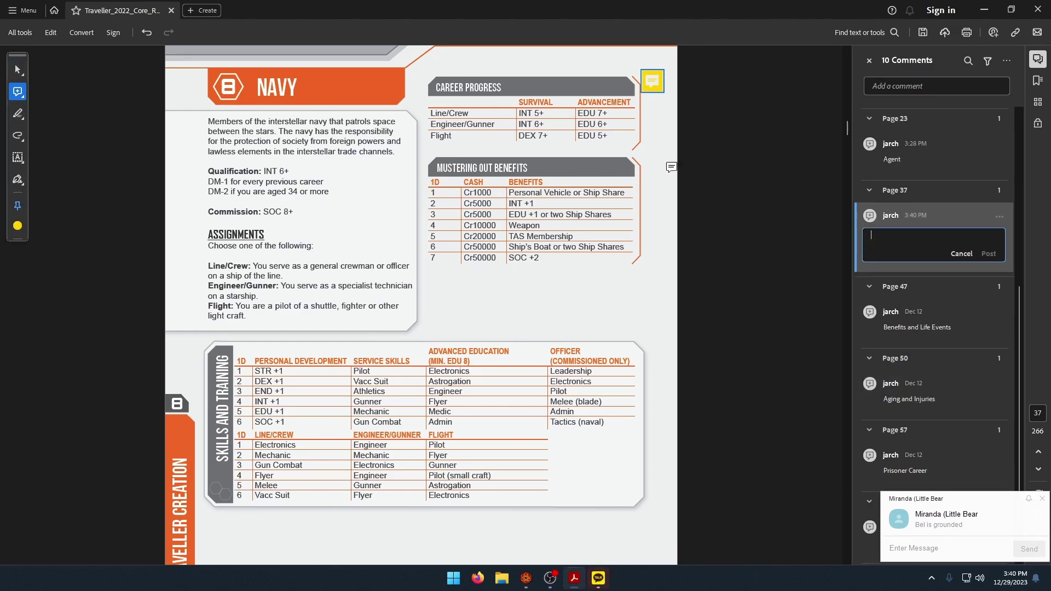
pyautogui.write('Navy')
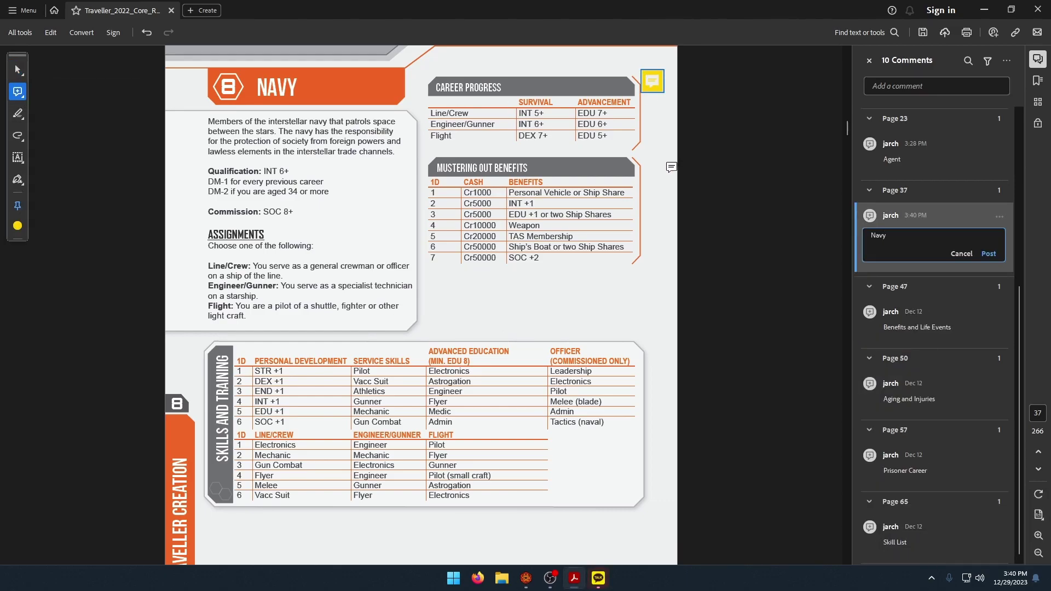
pyautogui.click(18, 69)
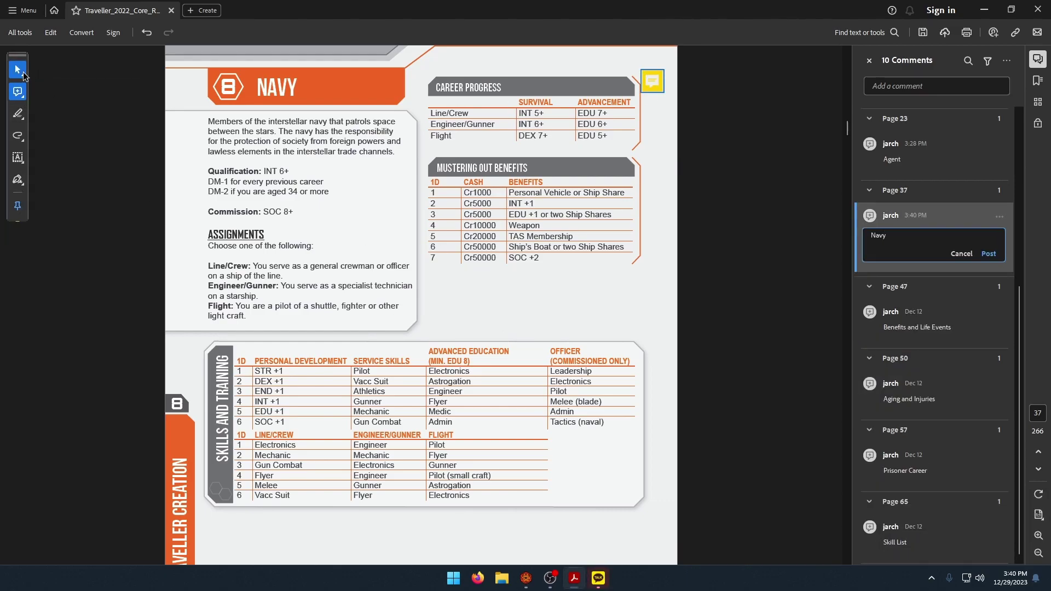
pyautogui.click(989, 254)
pyautogui.click(629, 321)
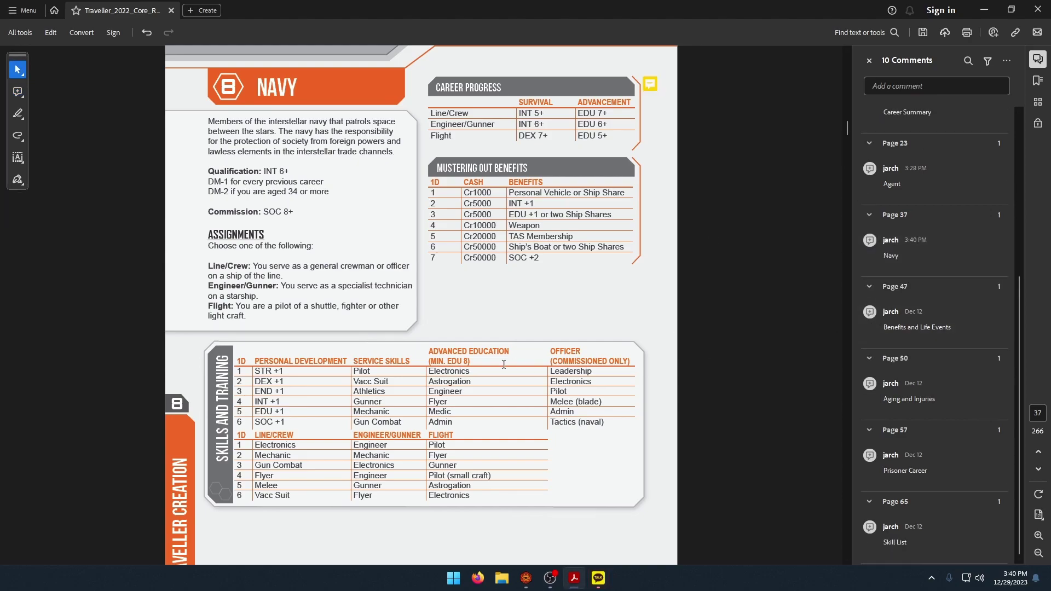
# Review the Navy career page's qualification, assignments, and skills and training tables in the rulebook.
pyautogui.scroll(-1, 515, 365)
pyautogui.scroll(2, 487, 362)
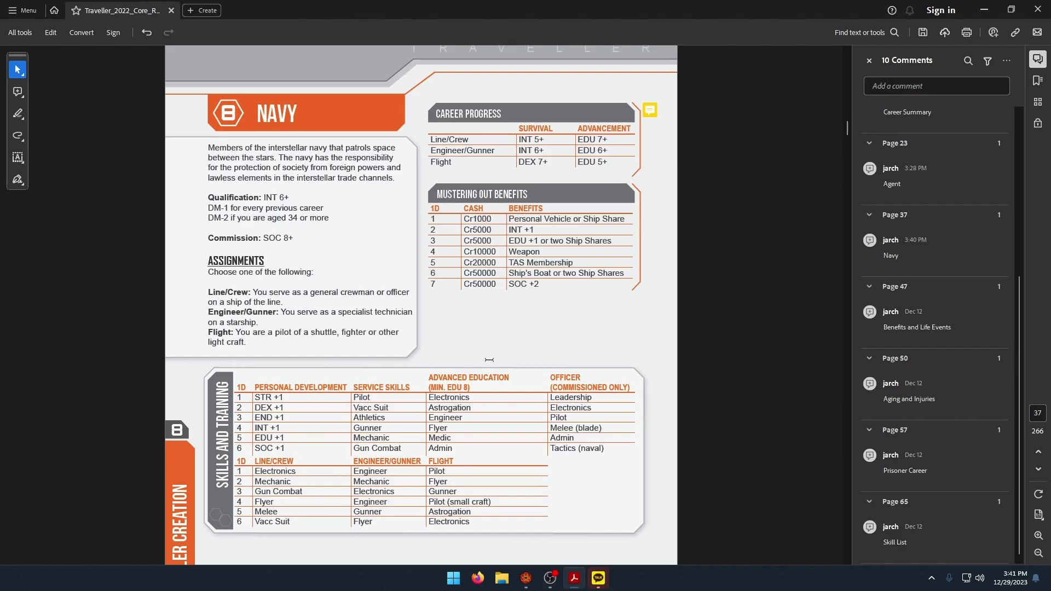
pyautogui.scroll(3, 487, 360)
pyautogui.moveTo(850, 132); pyautogui.dragTo(849, 117)
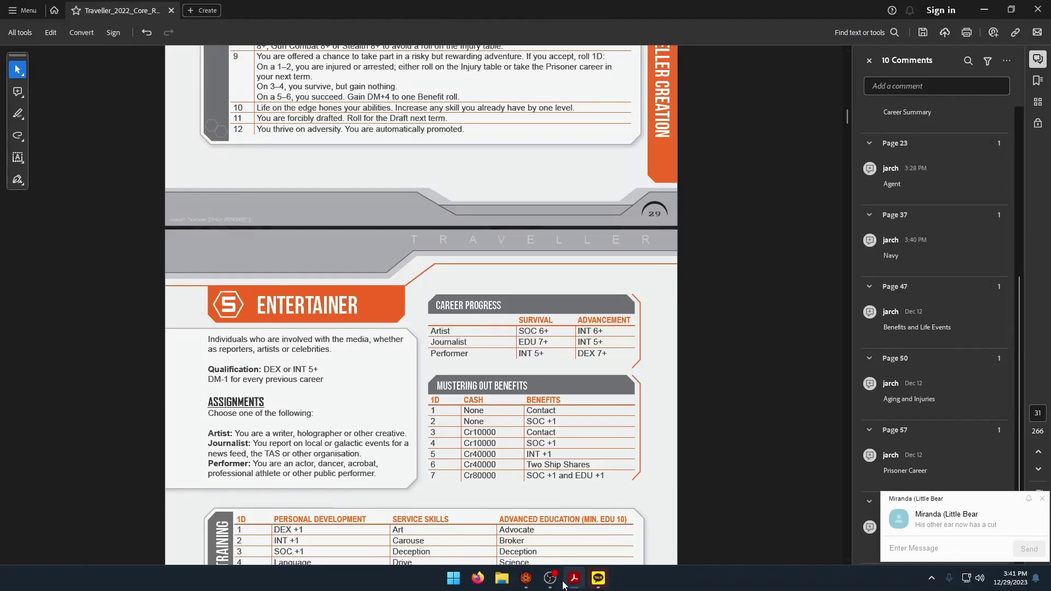
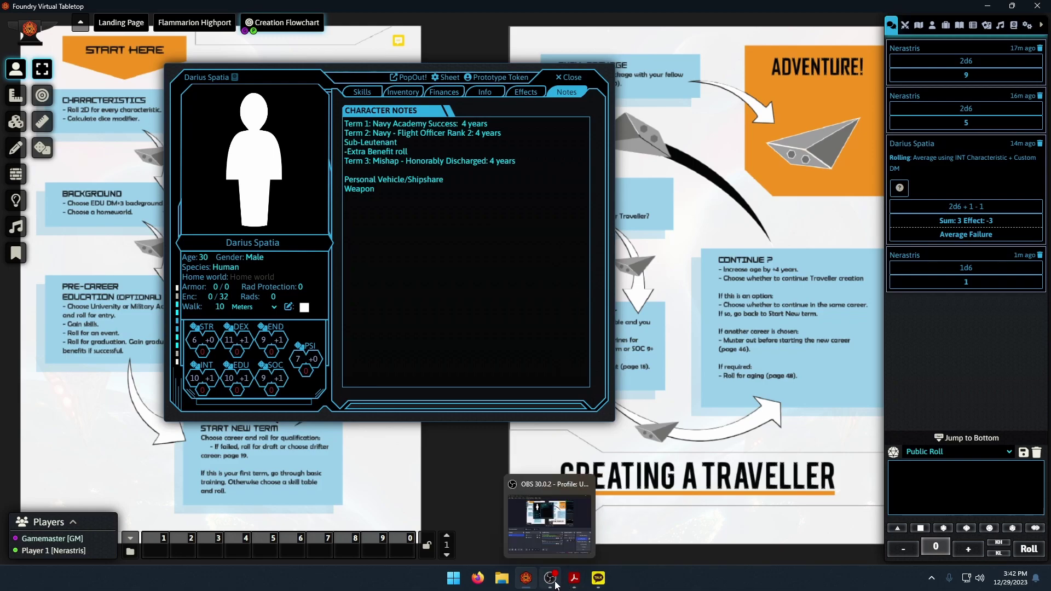
pyautogui.click(575, 578)
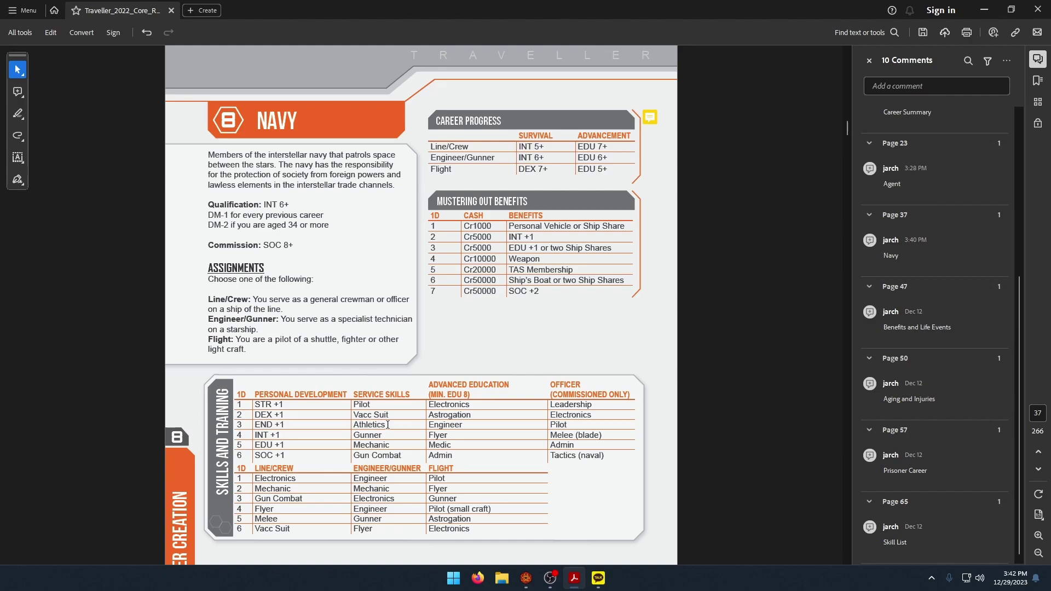
pyautogui.moveTo(525, 582)
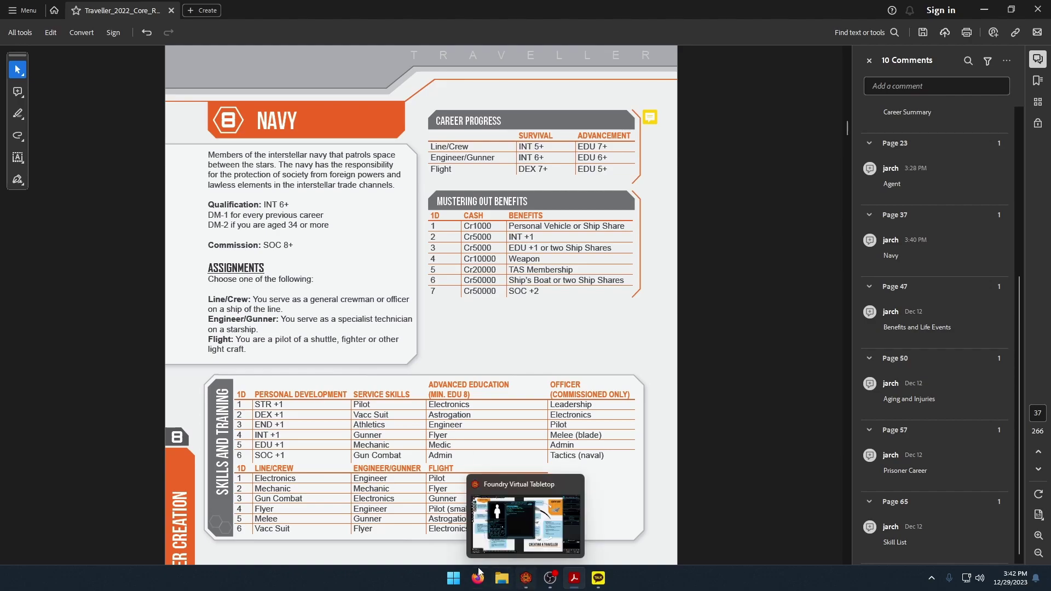
pyautogui.scroll(-3, 287, 486)
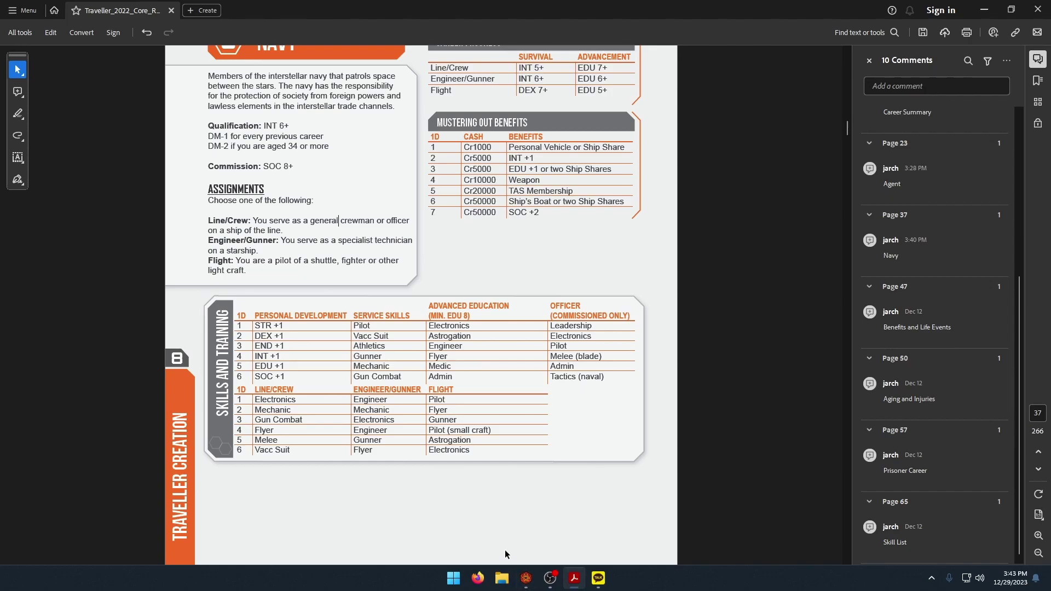
# Compare the 1d6 roll in the Foundry Virtual Tabletop chat with the rulebook's Navy skills and training table.
pyautogui.click(527, 540)
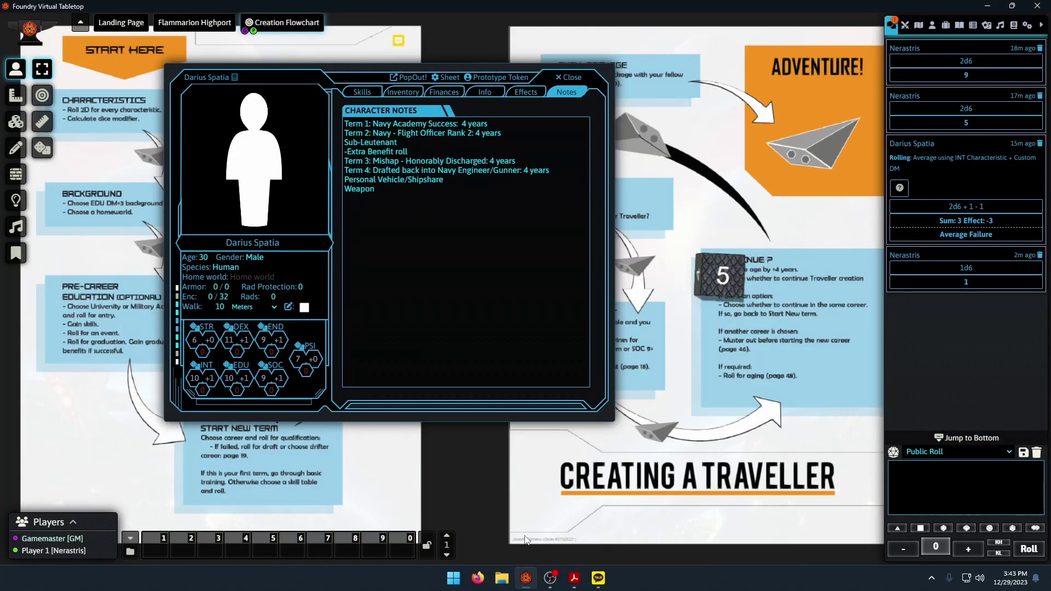
pyautogui.click(575, 578)
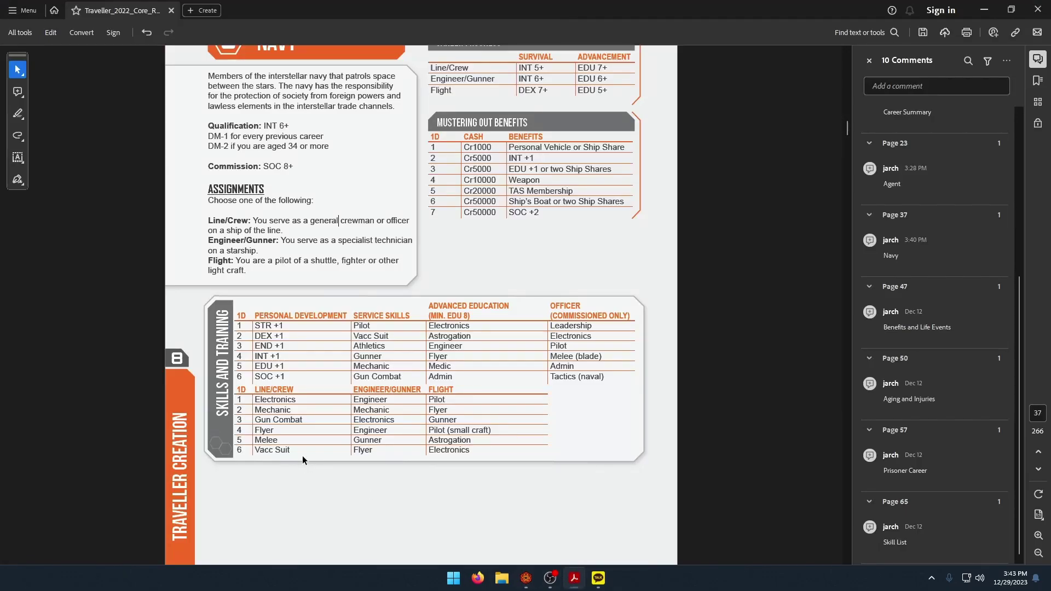
pyautogui.click(526, 578)
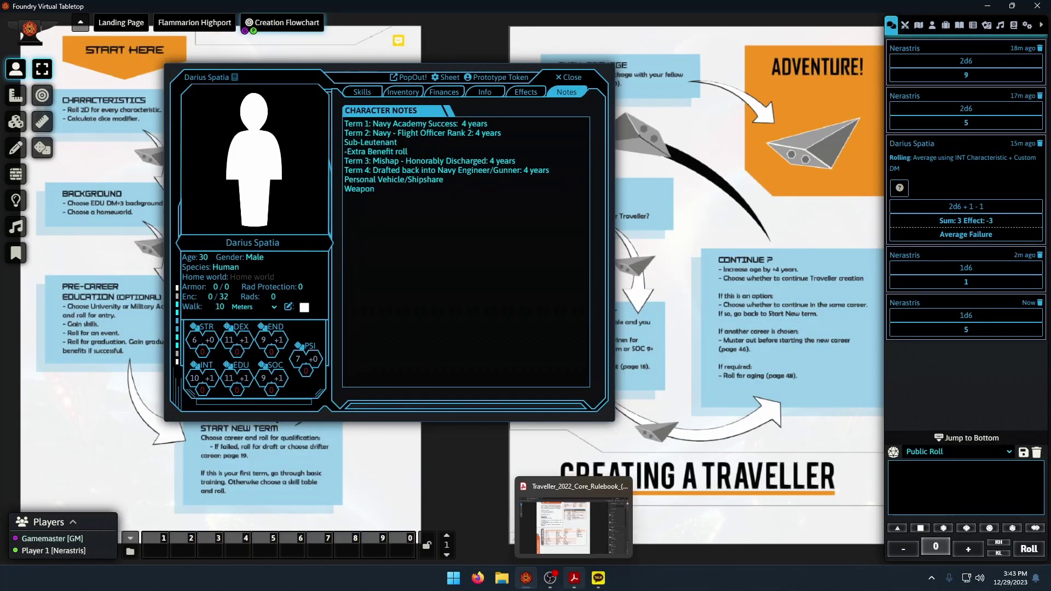
pyautogui.click(575, 578)
pyautogui.scroll(3, 482, 391)
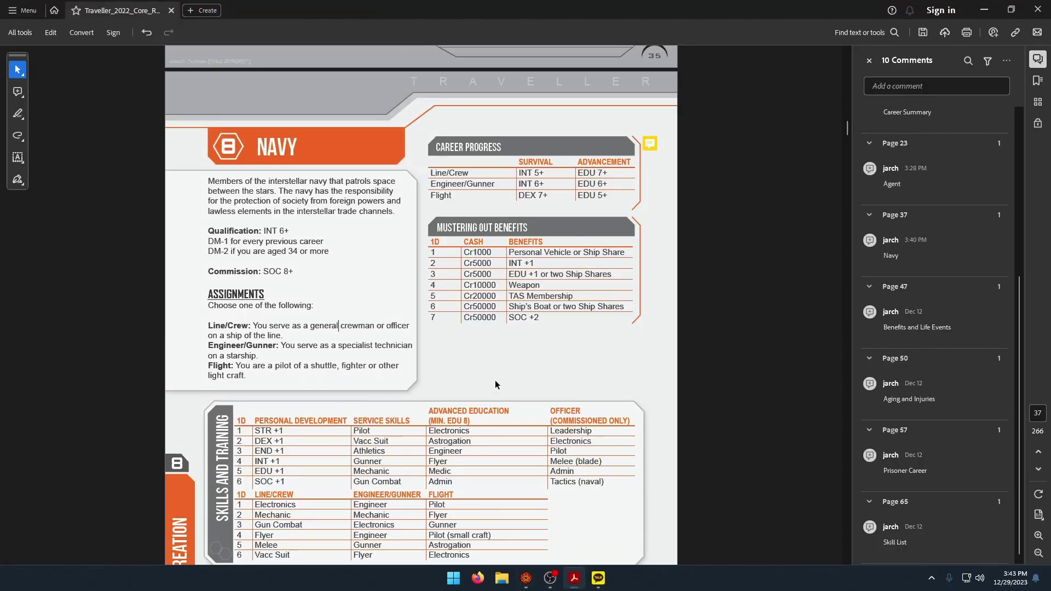
# Check the INT characteristic roll in Foundry Virtual Tabletop, and look up the Navy Mishaps and Events tables on rulebook page 38.
pyautogui.moveTo(528, 580)
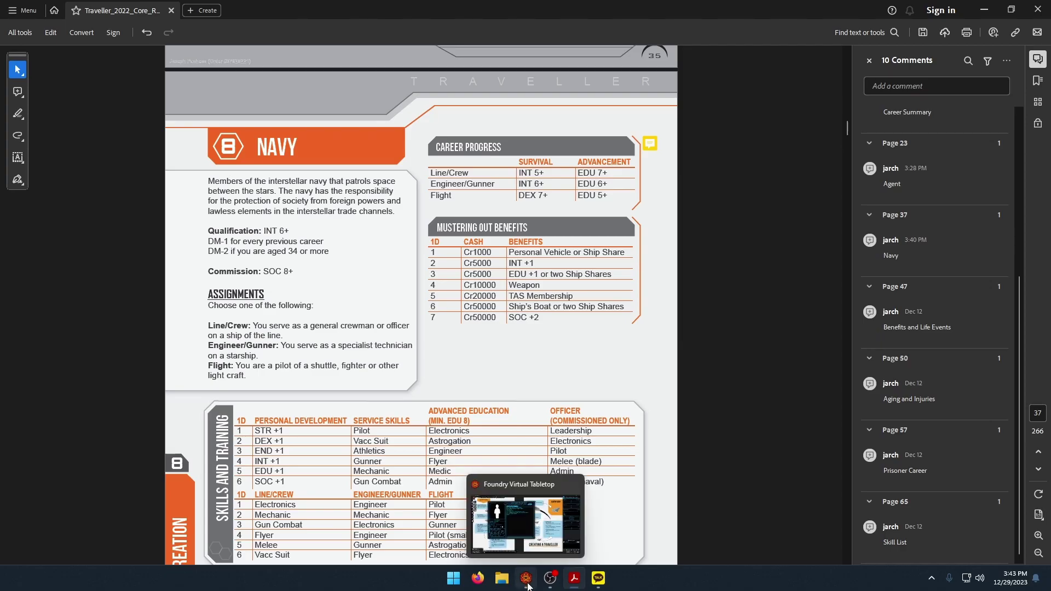
pyautogui.click(495, 545)
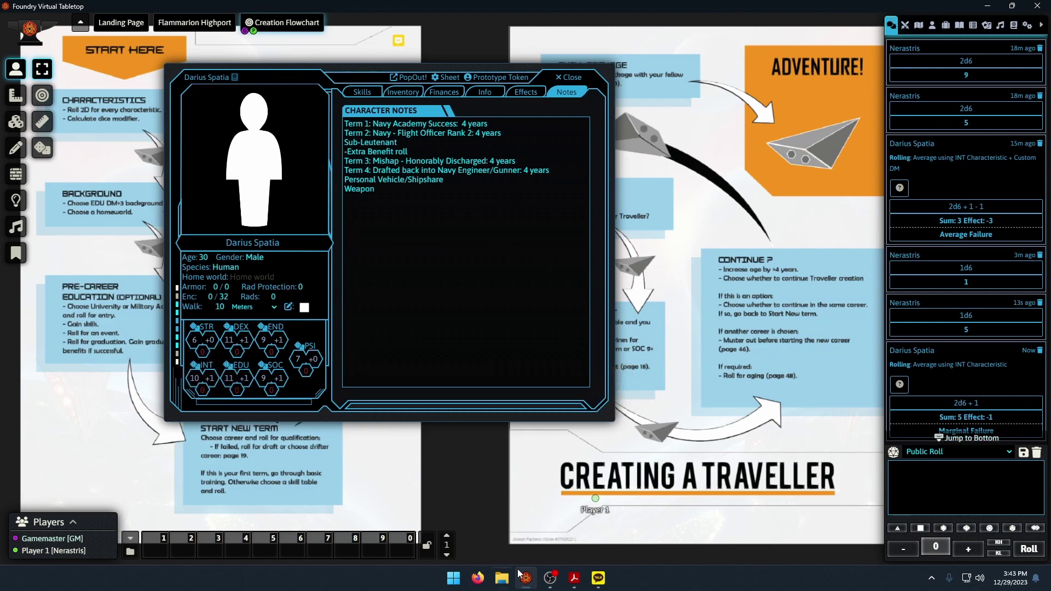
pyautogui.click(574, 579)
pyautogui.scroll(-10, 472, 454)
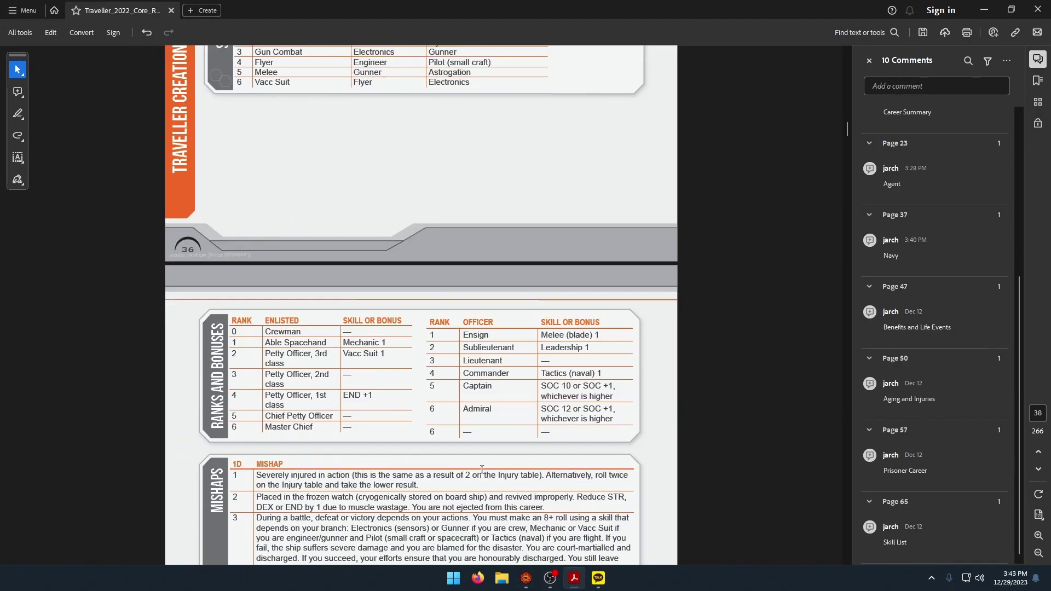
pyautogui.scroll(-5, 482, 469)
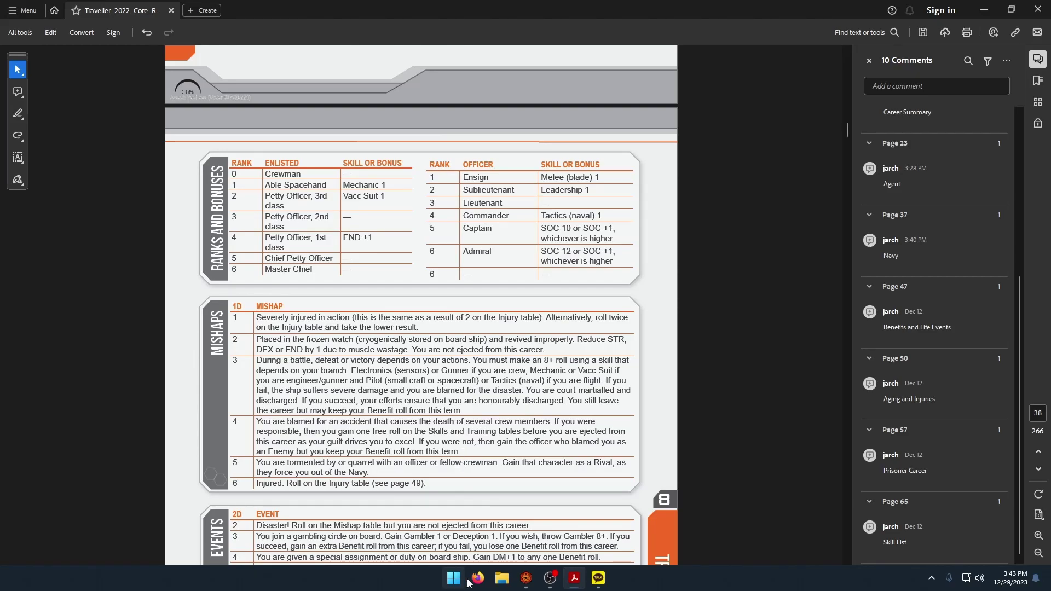
pyautogui.moveTo(529, 587)
pyautogui.scroll(-2, 421, 328)
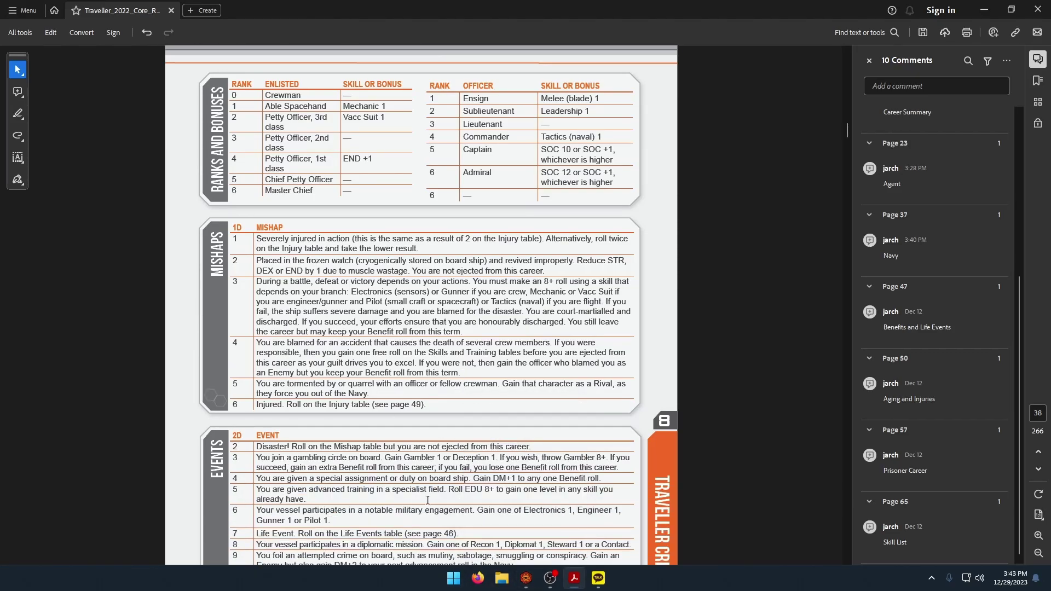
# Check the 1d6 mishap roll in Foundry Virtual Tabletop and go to the rulebook's "Aging and Injuries" comment on page 50.
pyautogui.click(525, 578)
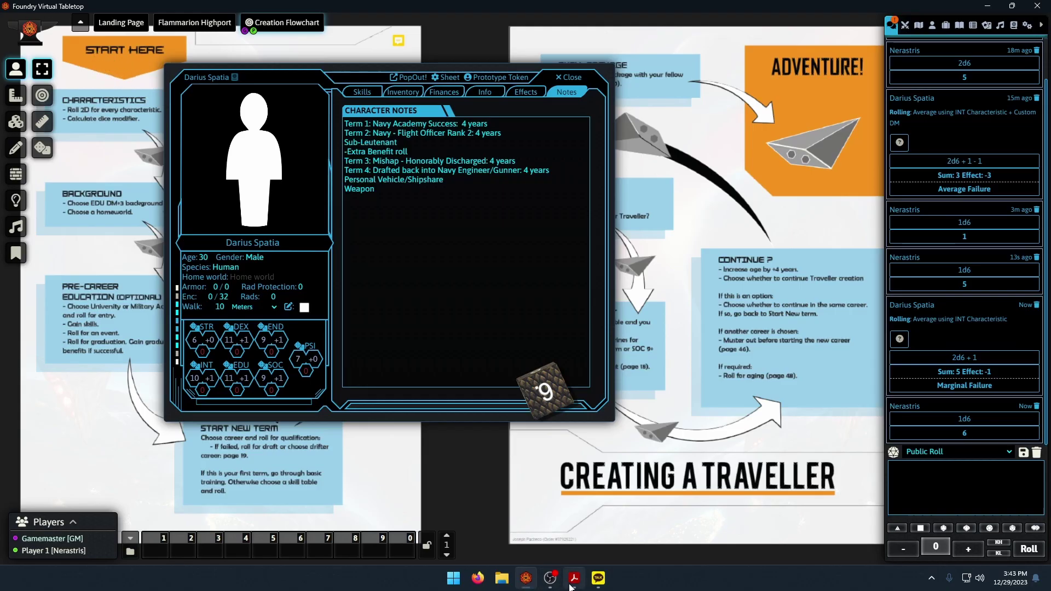
pyautogui.click(574, 579)
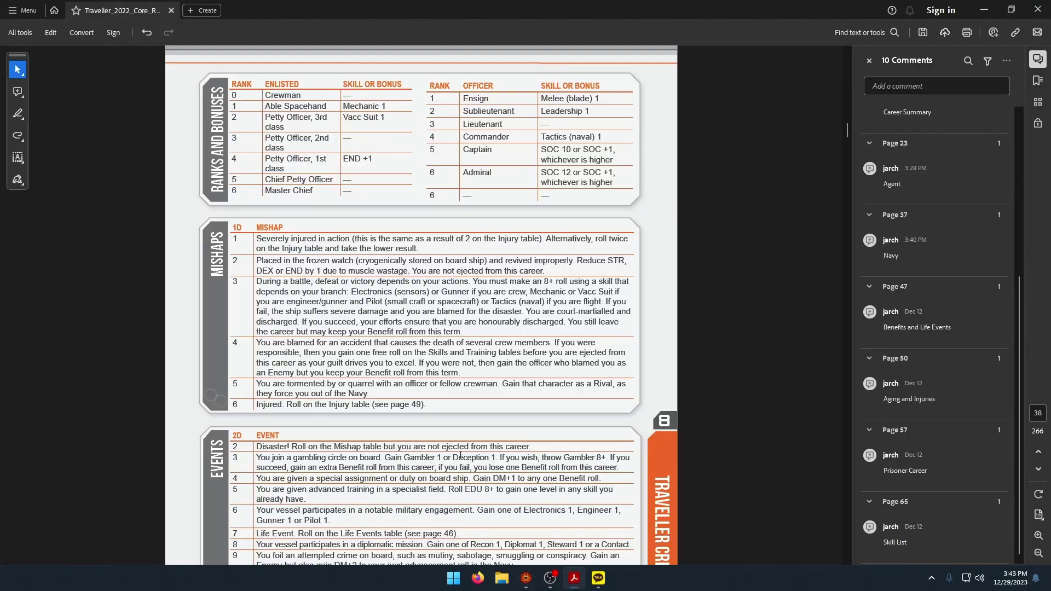
pyautogui.click(910, 394)
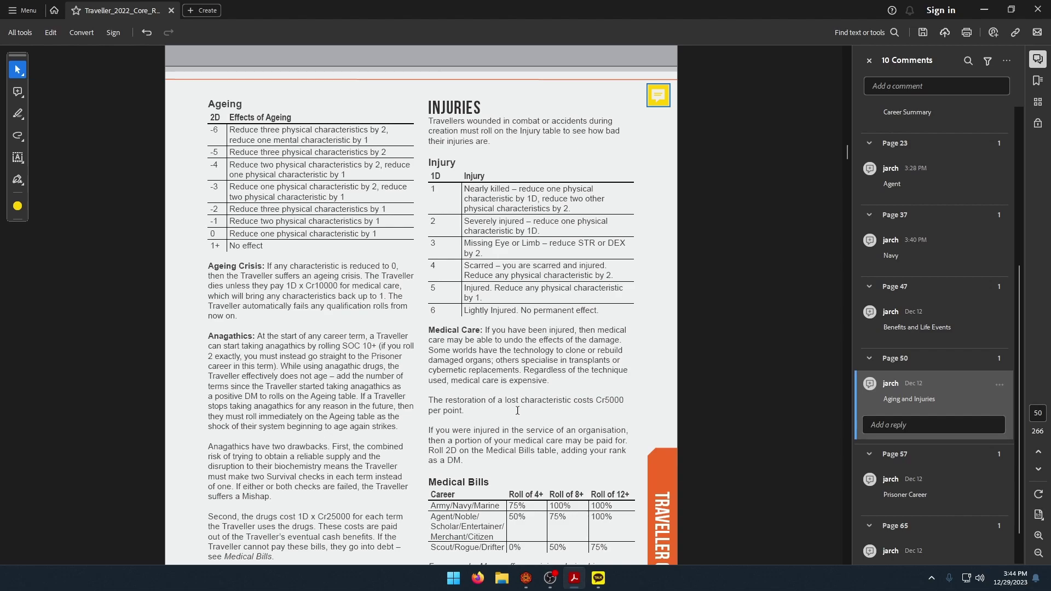
# Compare the 1d6 injury roll and the character's characteristics in Foundry Virtual Tabletop with the rulebook's Injury and Medical Bills tables.
pyautogui.moveTo(528, 585)
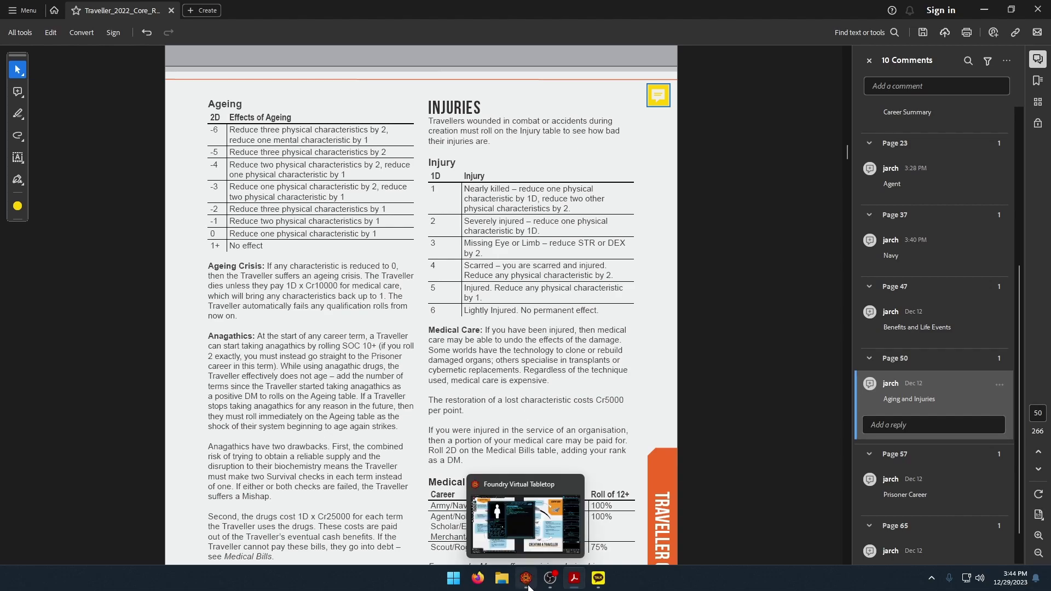
pyautogui.click(527, 584)
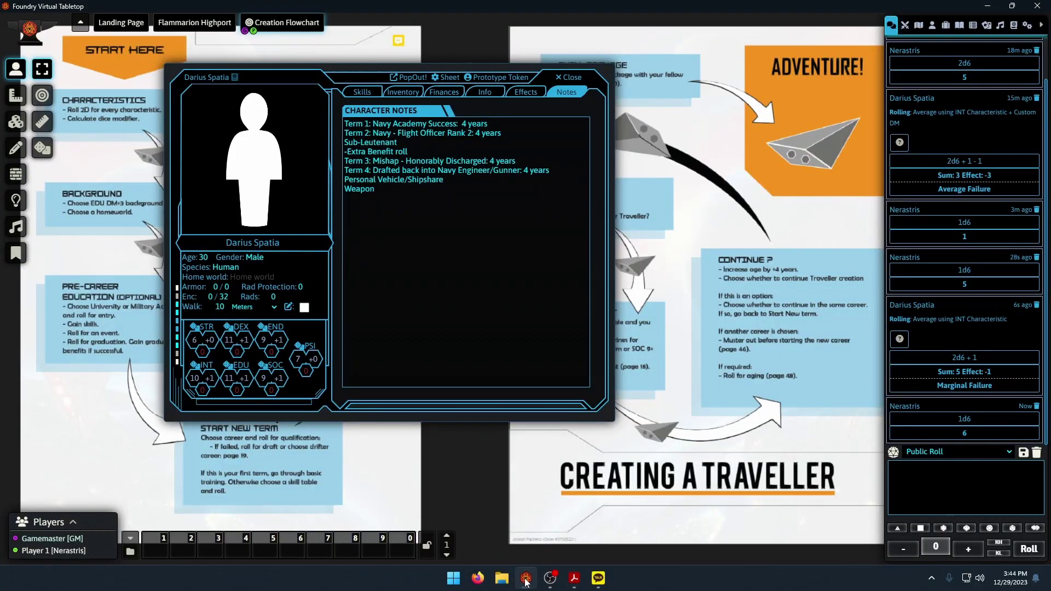
pyautogui.moveTo(575, 582)
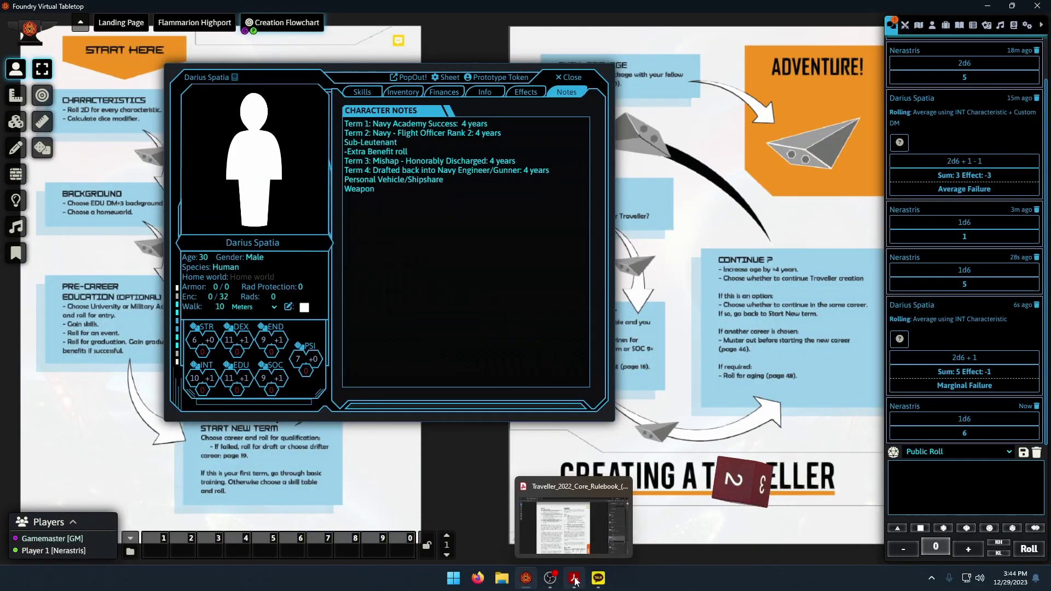
pyautogui.click(575, 582)
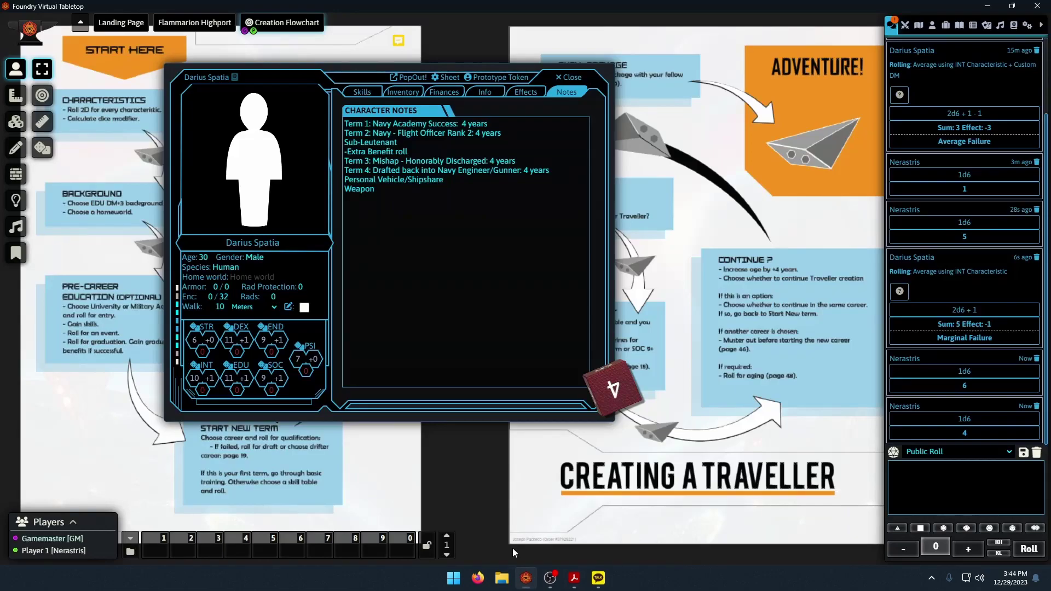
pyautogui.click(527, 579)
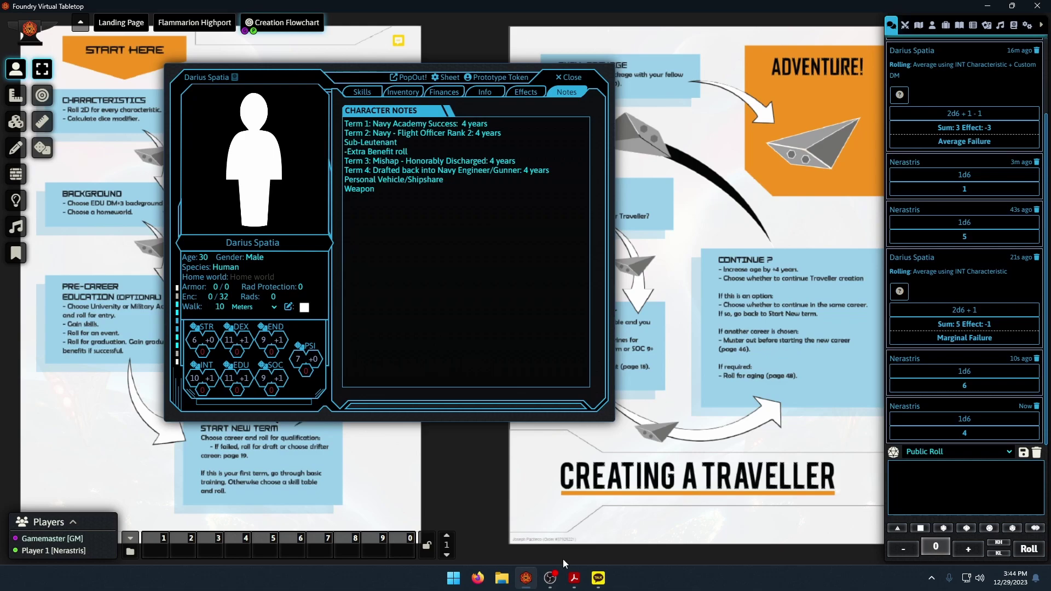
pyautogui.click(579, 588)
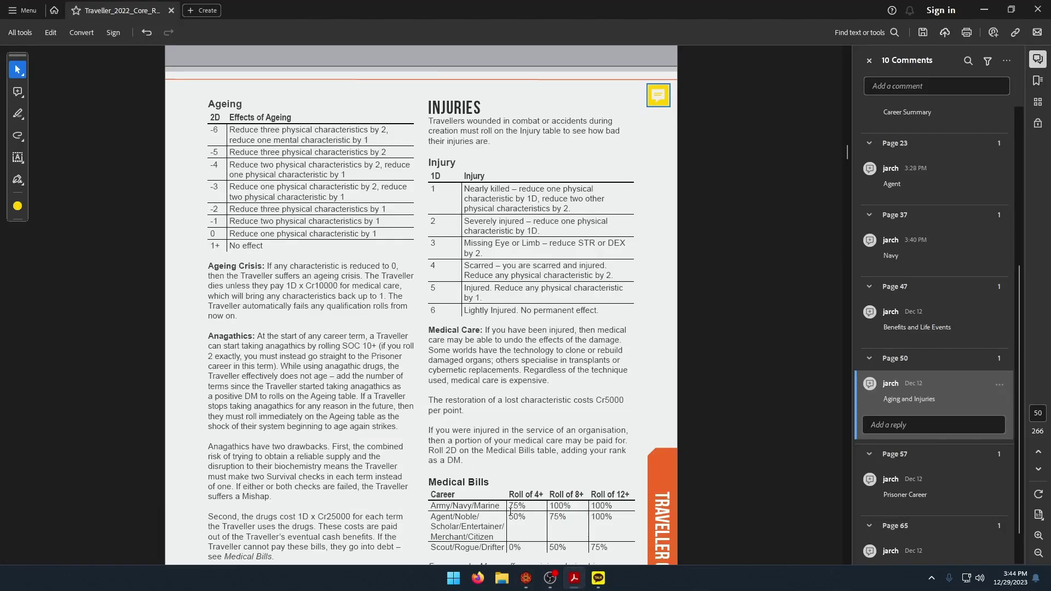
pyautogui.click(526, 578)
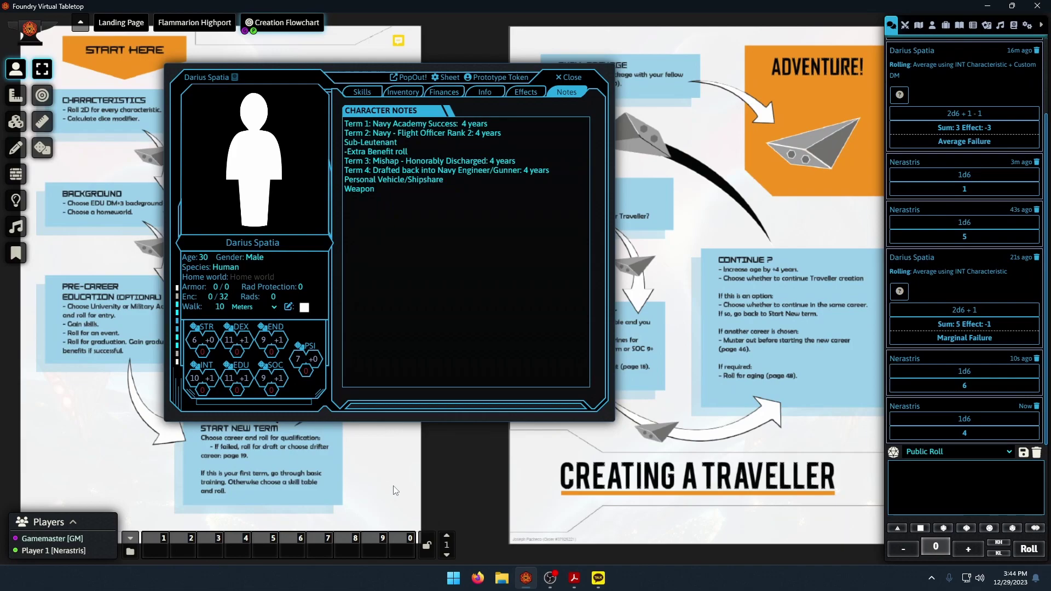
pyautogui.click(574, 579)
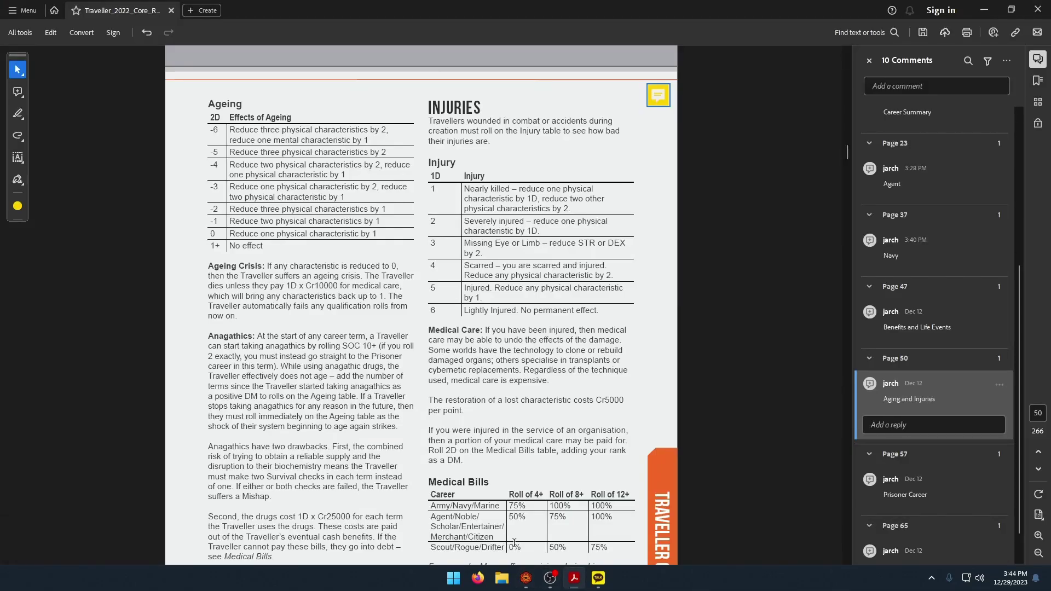
pyautogui.click(527, 579)
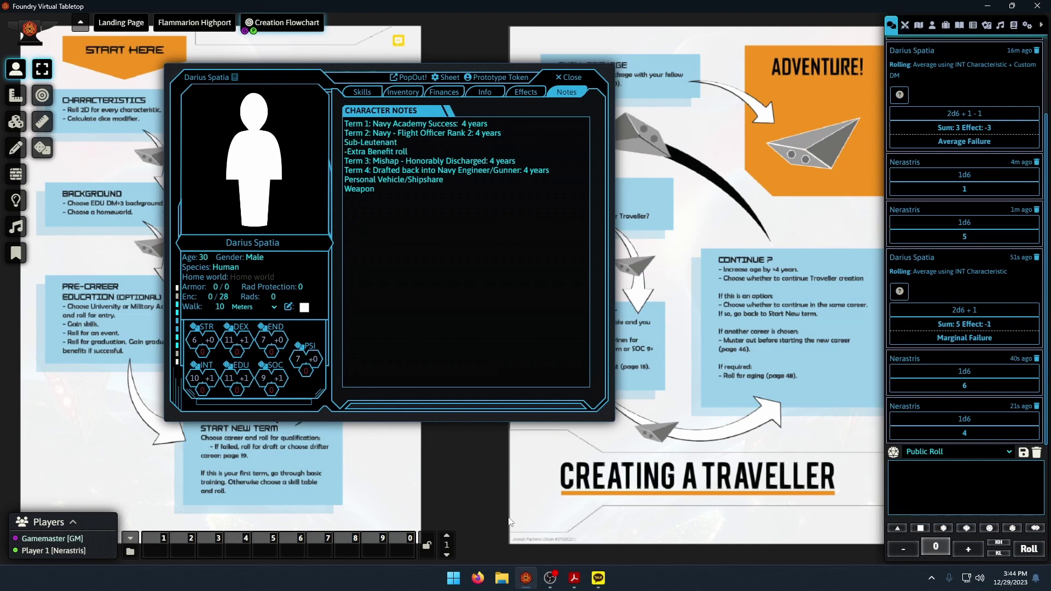
pyautogui.moveTo(578, 587)
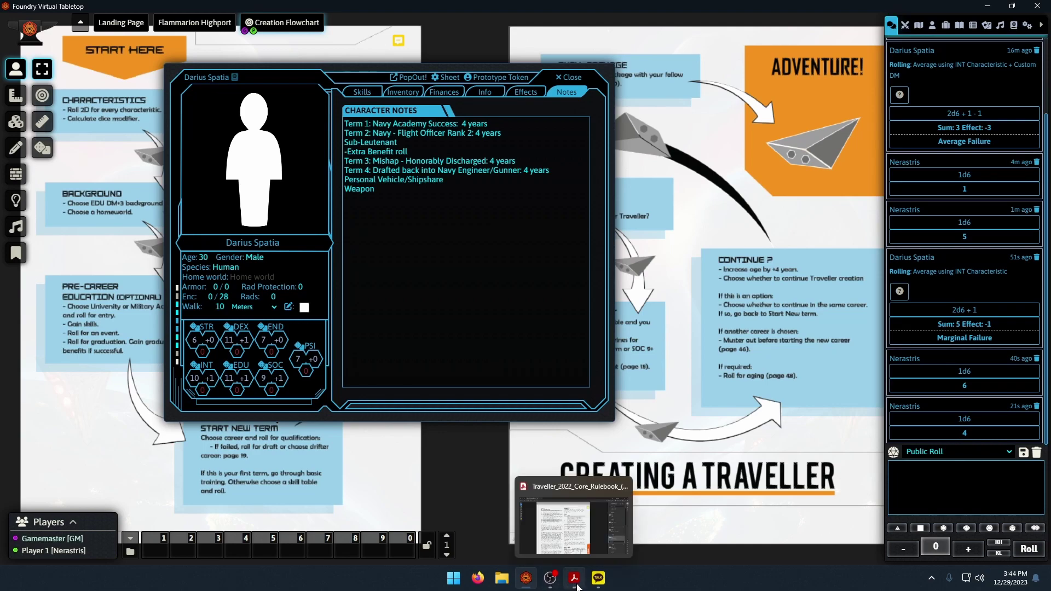
# Read the Medical Care rules and Medical Bills table in the rulebook, and check the 2D dice roll in Foundry Virtual Tabletop.
pyautogui.click(577, 587)
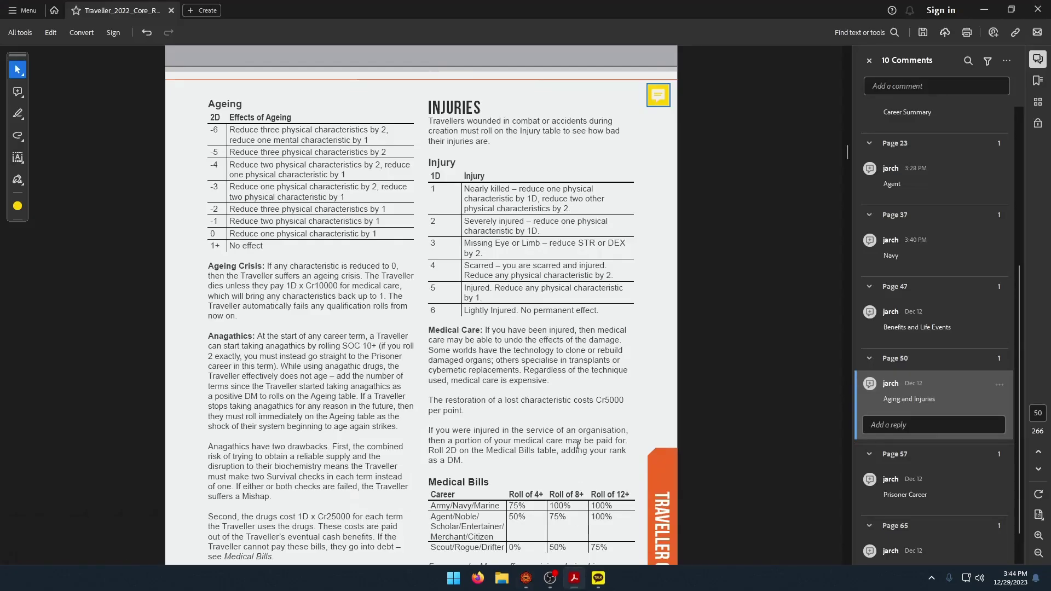
pyautogui.scroll(-1, 519, 362)
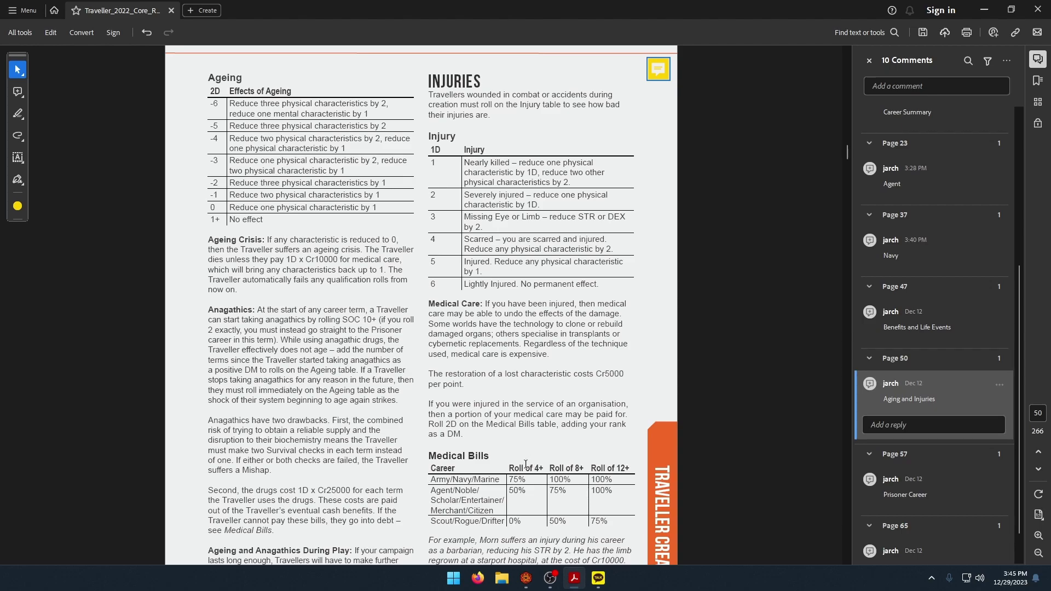
pyautogui.scroll(-1, 518, 462)
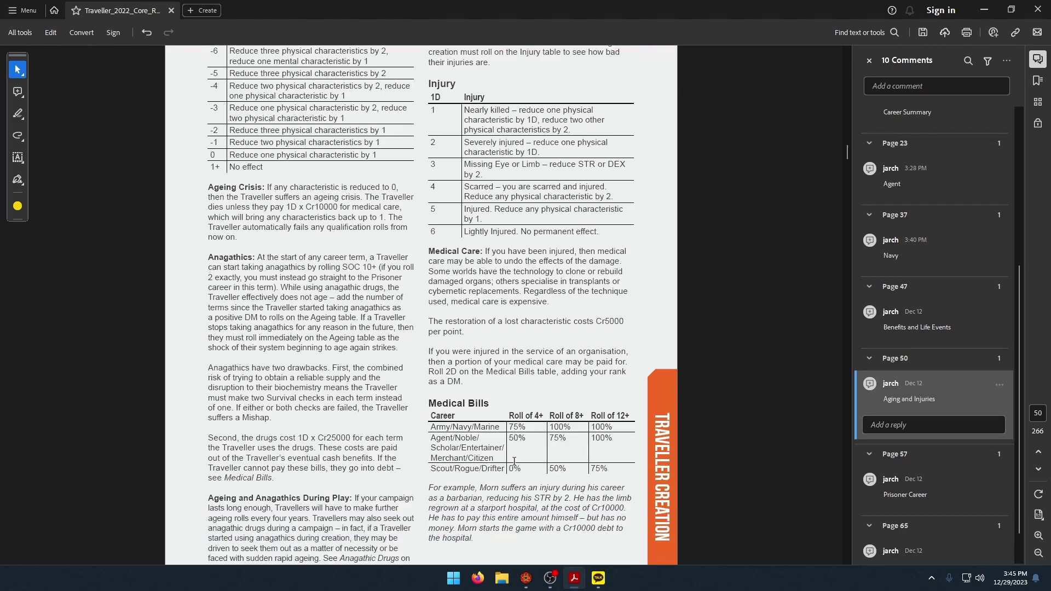
pyautogui.moveTo(530, 582)
pyautogui.scroll(-1, 506, 433)
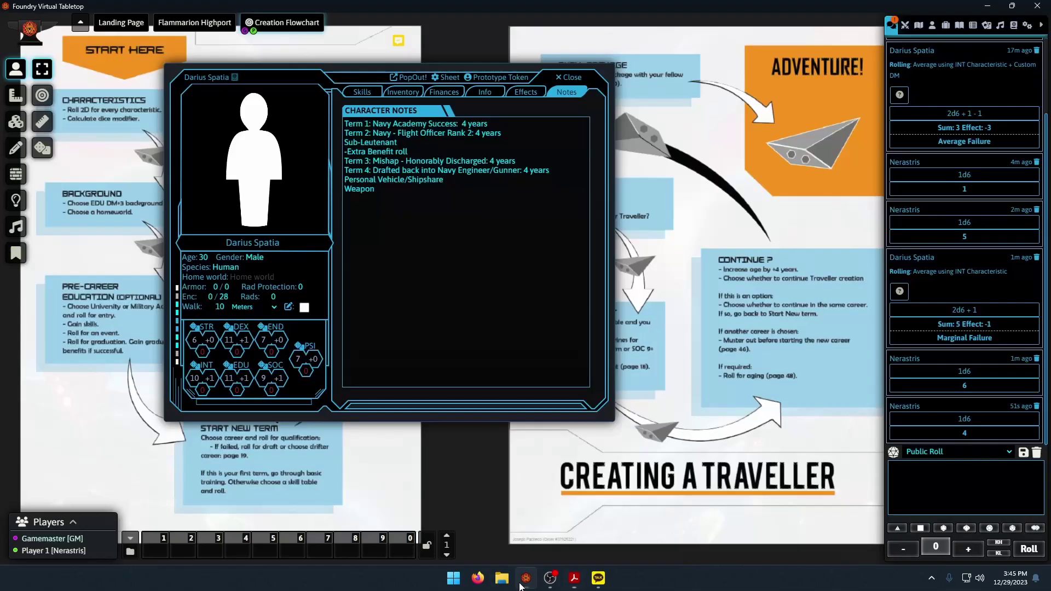
pyautogui.click(523, 583)
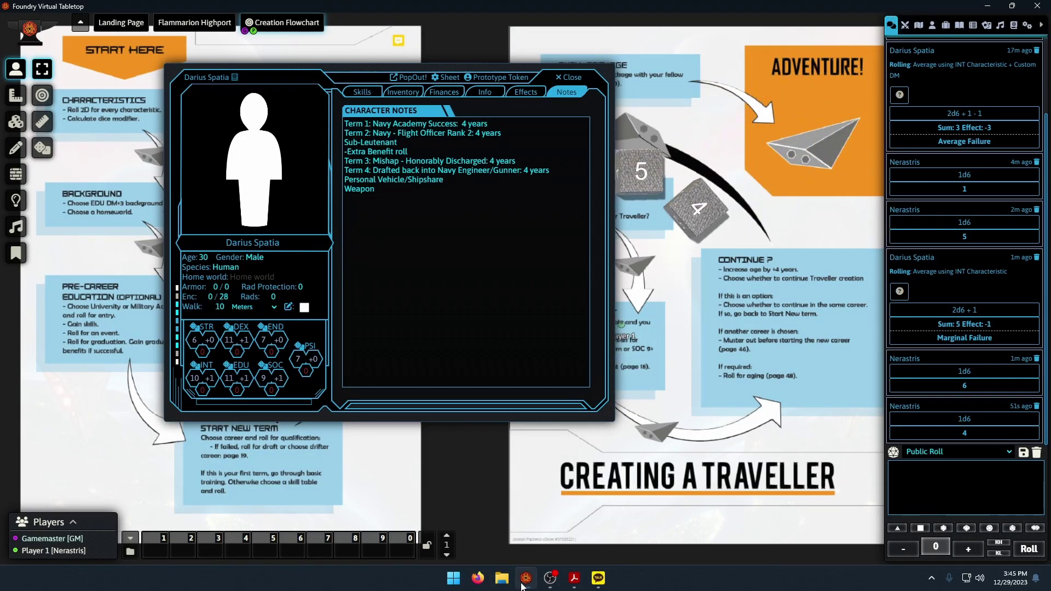
pyautogui.click(525, 581)
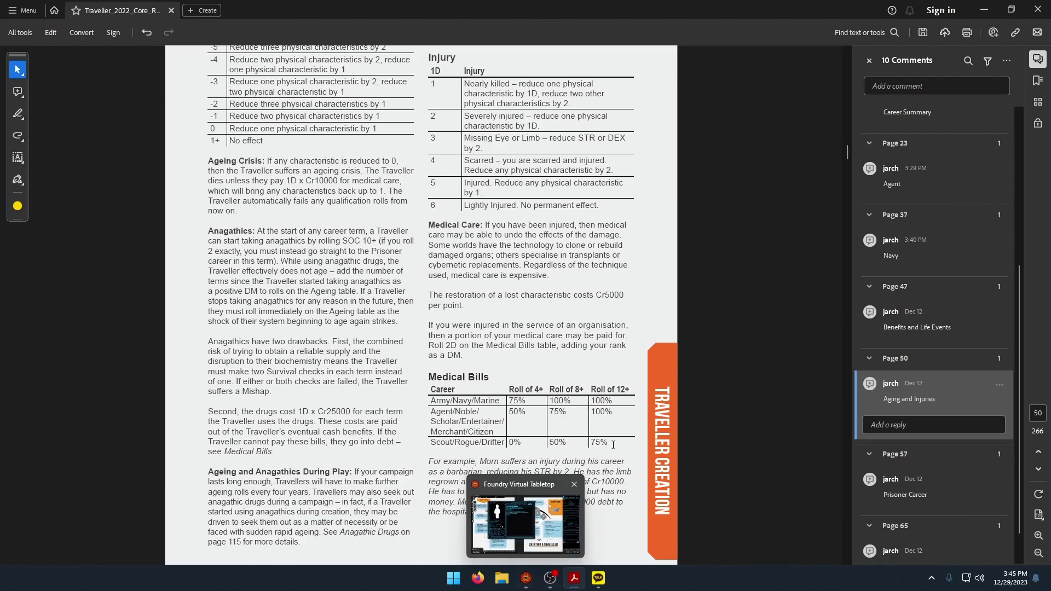
# Review the Medical Bills example and the preceding rulebook page, and check the character's age, characteristics and 2d6 roll in Foundry Virtual Tabletop.
pyautogui.scroll(-1, 605, 467)
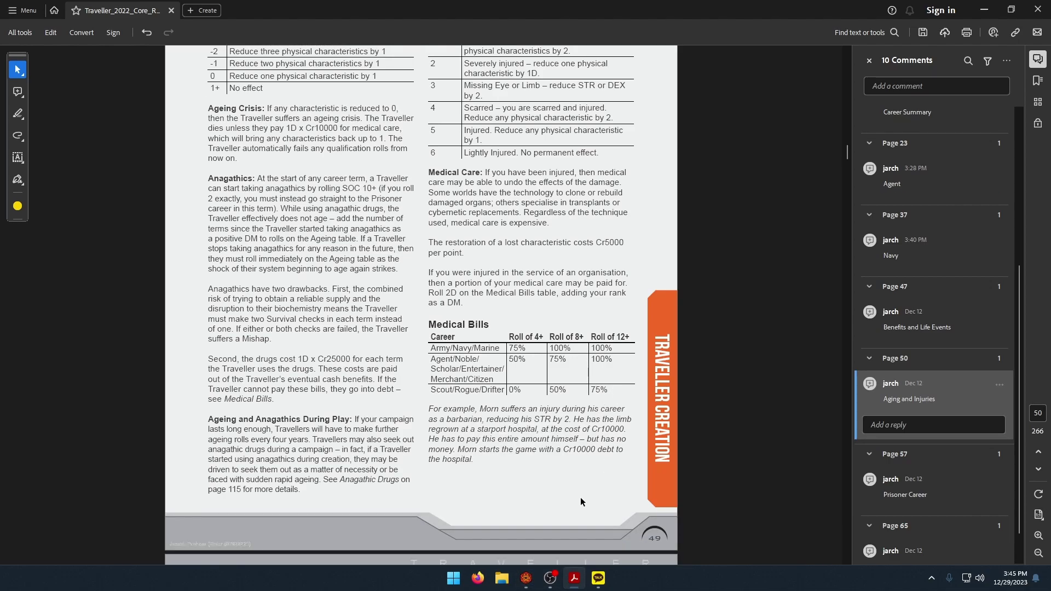
pyautogui.scroll(-1, 440, 465)
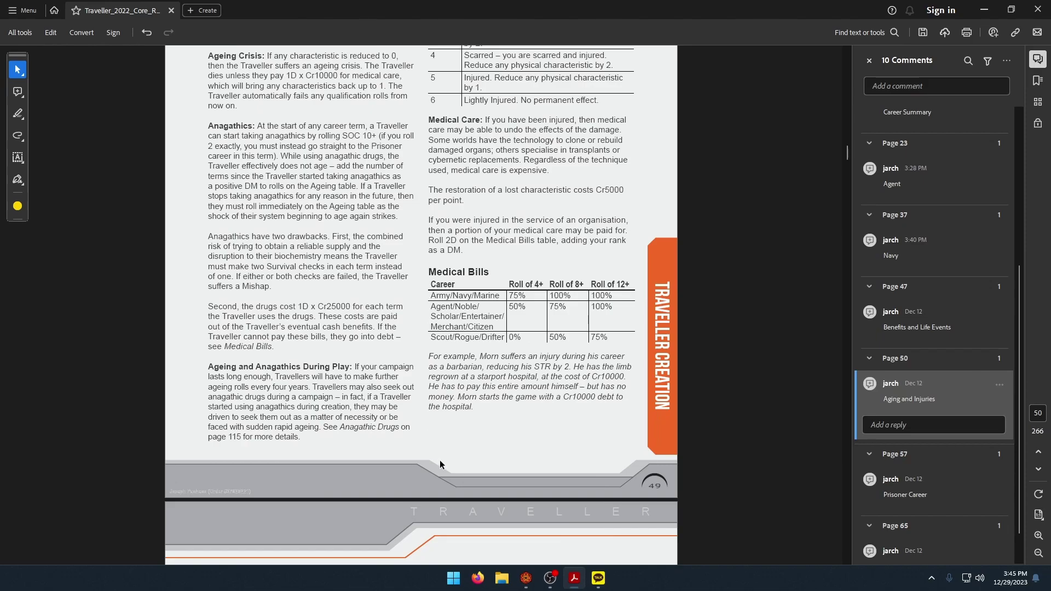
pyautogui.scroll(1, 448, 461)
pyautogui.scroll(2, 463, 452)
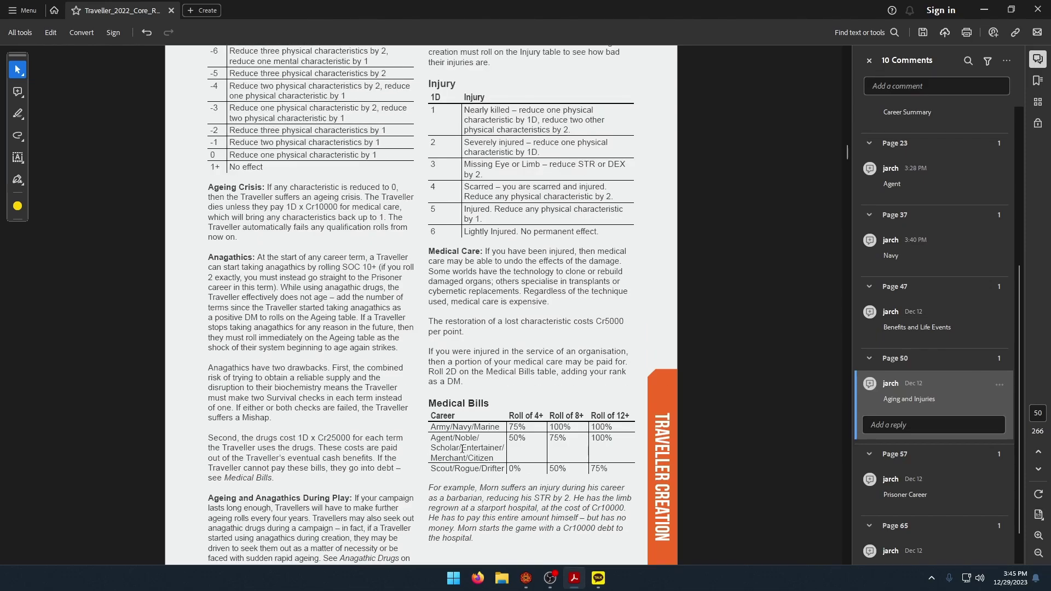
pyautogui.scroll(10, 462, 449)
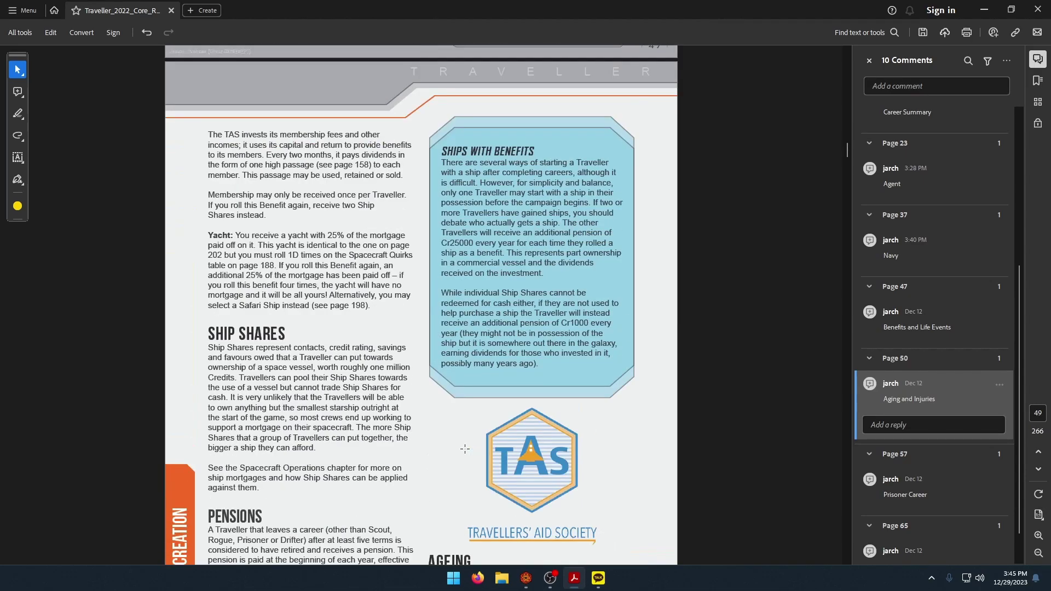
pyautogui.click(527, 579)
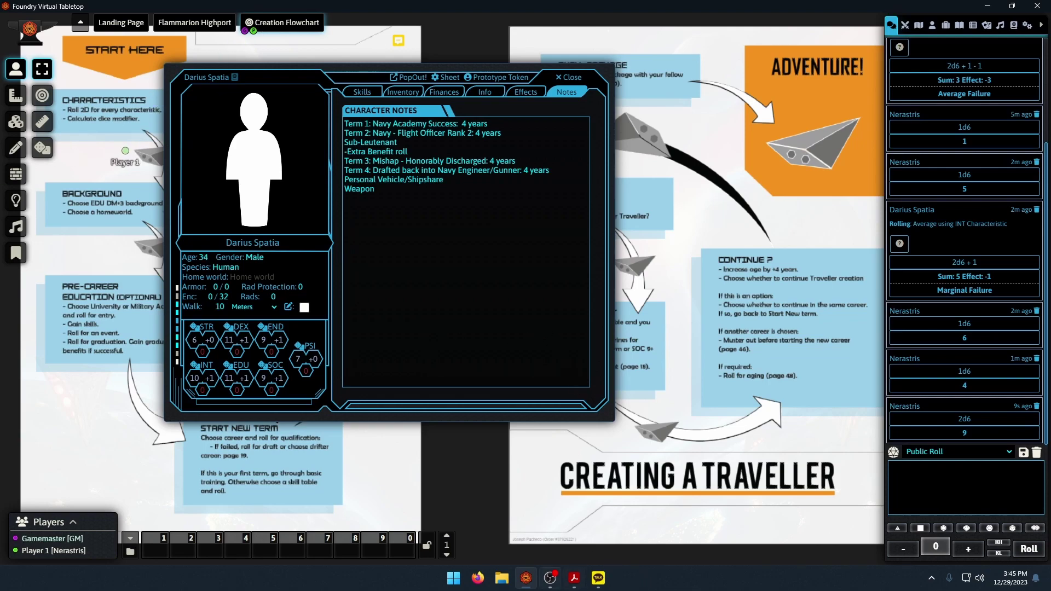
# Look up the Ageing table beside the Injury table in the rulebook, and check the 2d6 - 4 ageing roll in Foundry Virtual Tabletop.
pyautogui.click(575, 579)
pyautogui.scroll(-7, 424, 413)
pyautogui.scroll(-4, 424, 412)
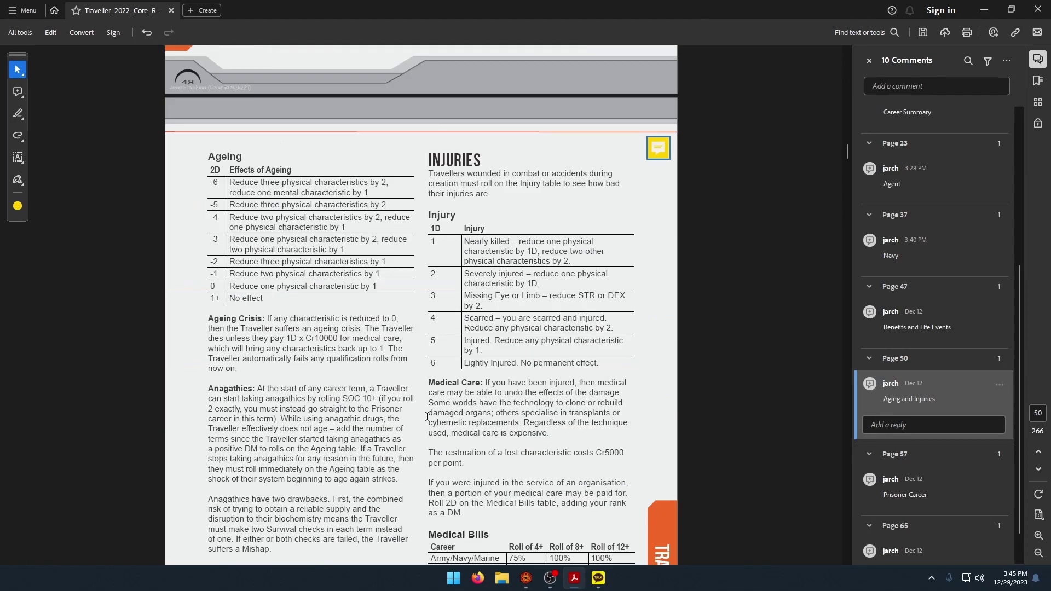
pyautogui.click(526, 577)
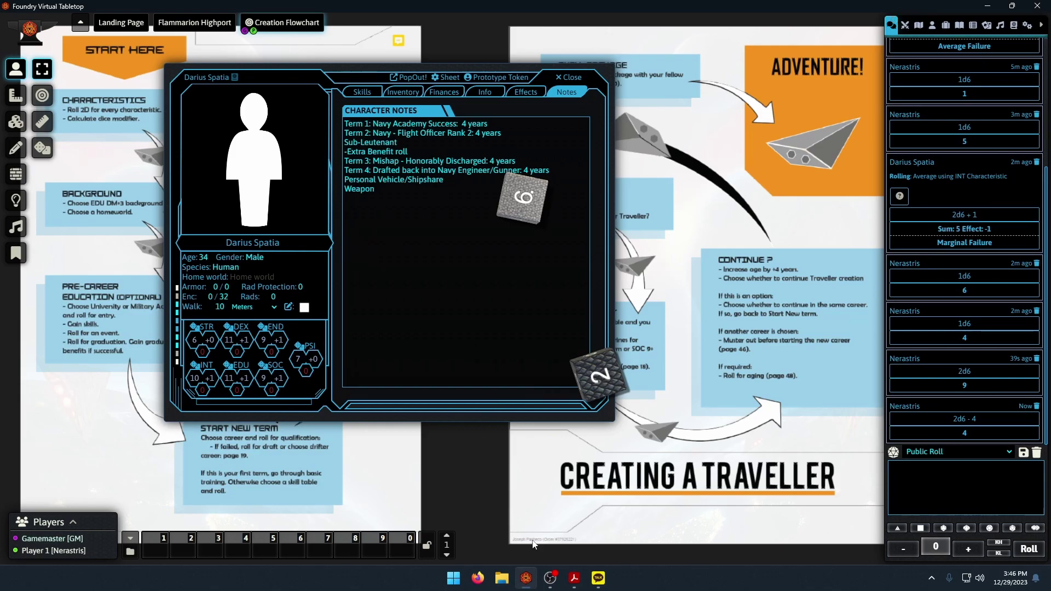
# Go to the rulebook's "Career Summary" comment on page 22 and examine each career's qualification, survival and advancement requirements.
pyautogui.click(575, 578)
pyautogui.scroll(3, 657, 410)
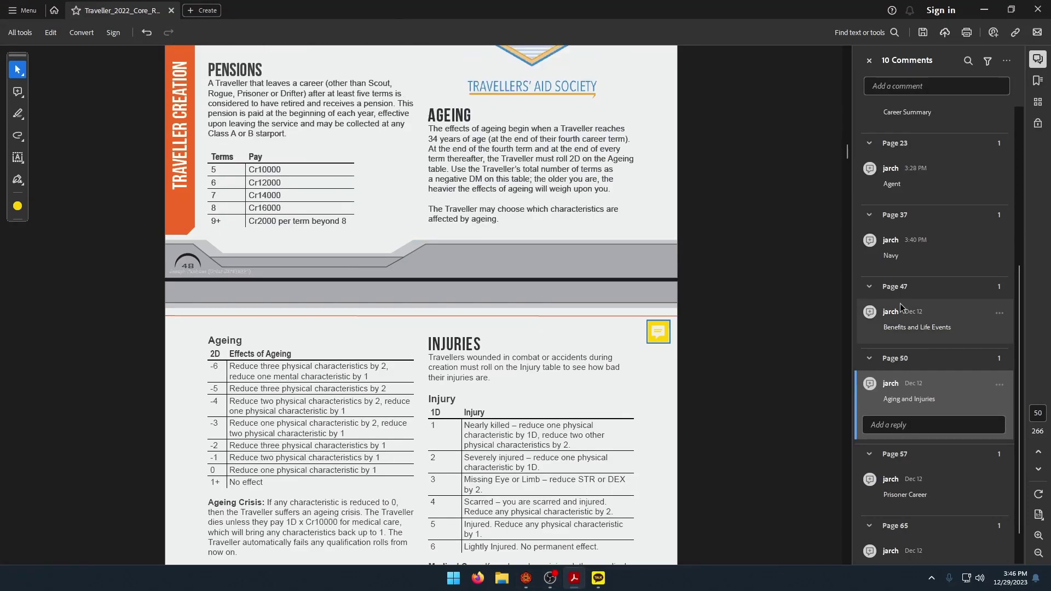
pyautogui.scroll(3, 902, 308)
pyautogui.click(909, 269)
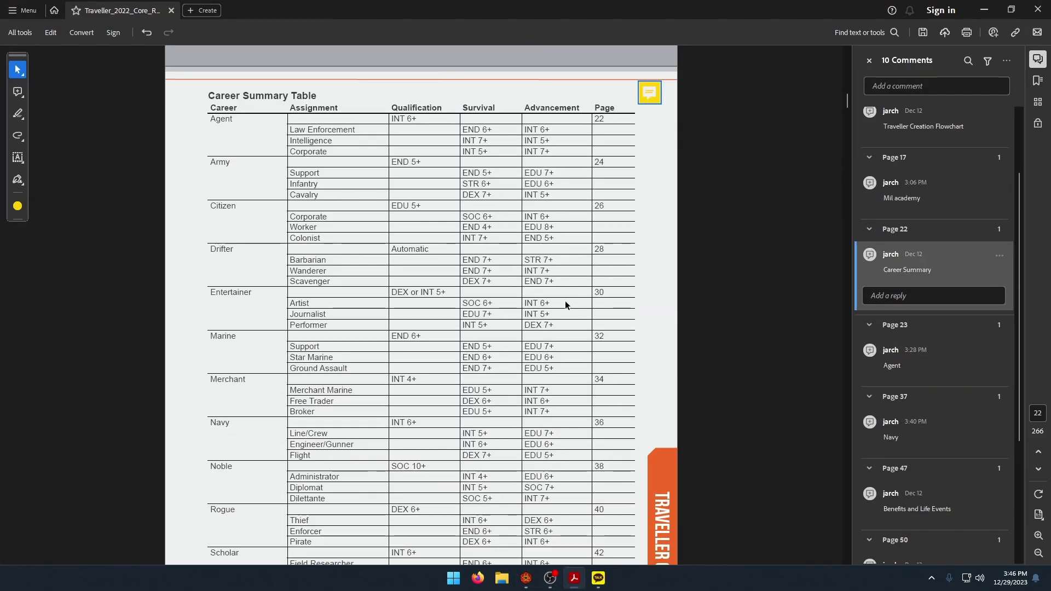
pyautogui.scroll(-1, 570, 330)
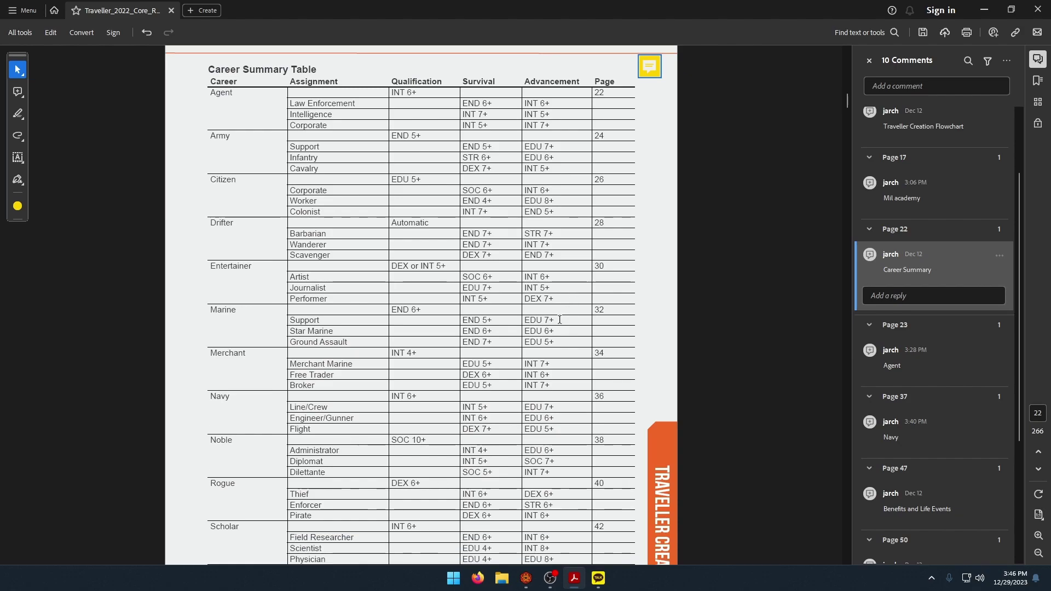
pyautogui.scroll(-3, 553, 338)
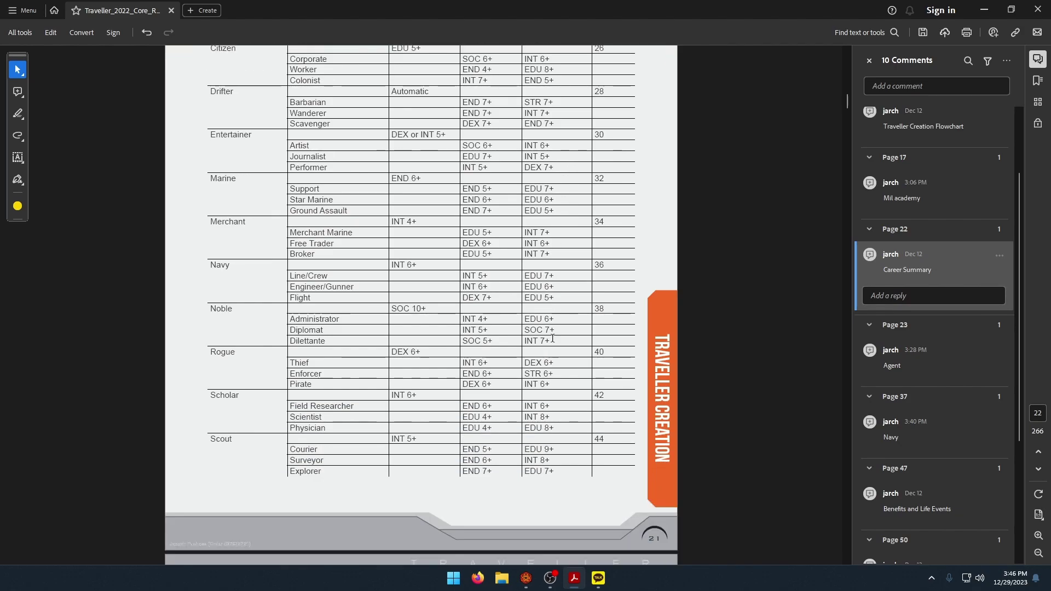
pyautogui.scroll(1, 552, 338)
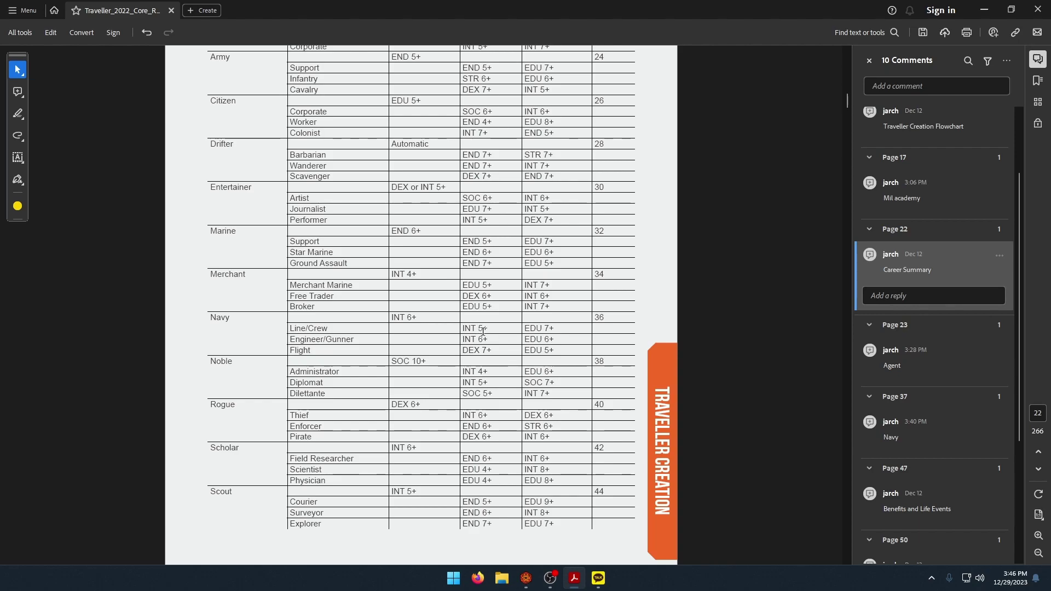
pyautogui.scroll(1, 483, 332)
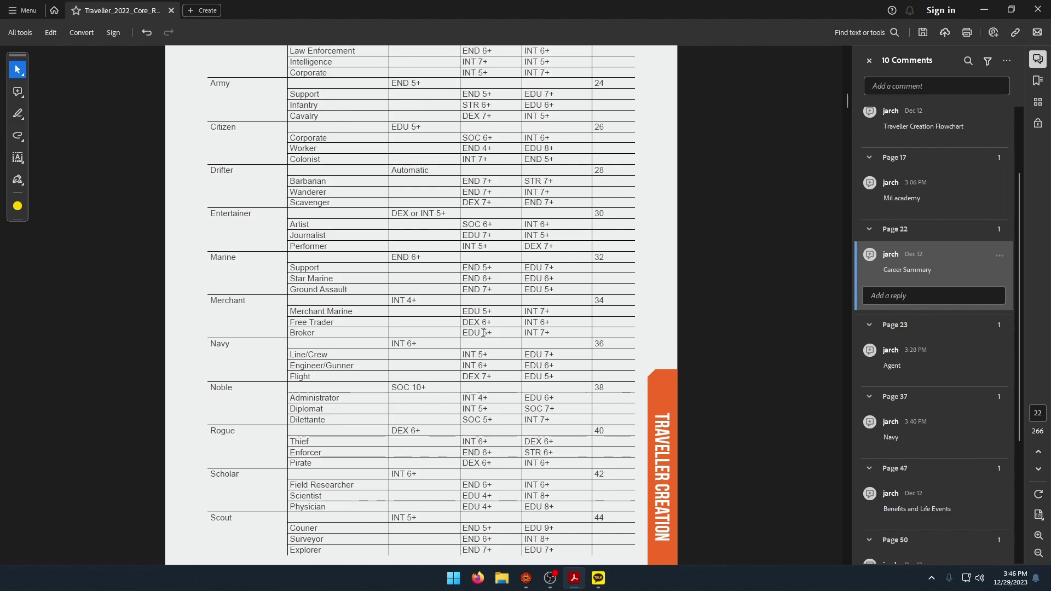
pyautogui.scroll(2, 483, 332)
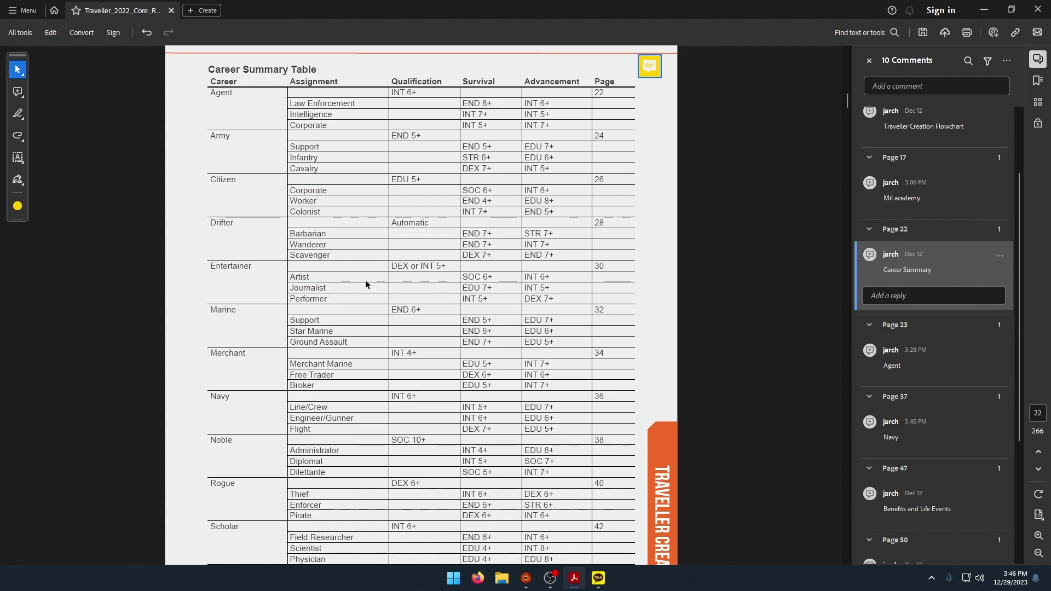
# Check the character notes in Foundry Virtual Tabletop, and find the "Drifters and the Draft" rules and Draft Table in the rulebook.
pyautogui.hotkey('alt', 'Tab')
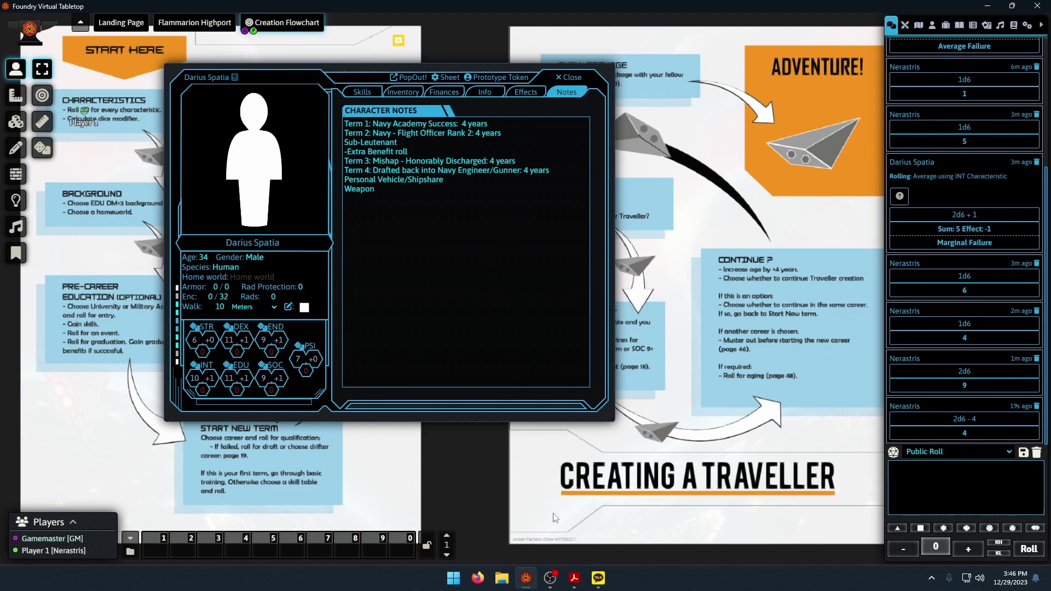
pyautogui.click(574, 578)
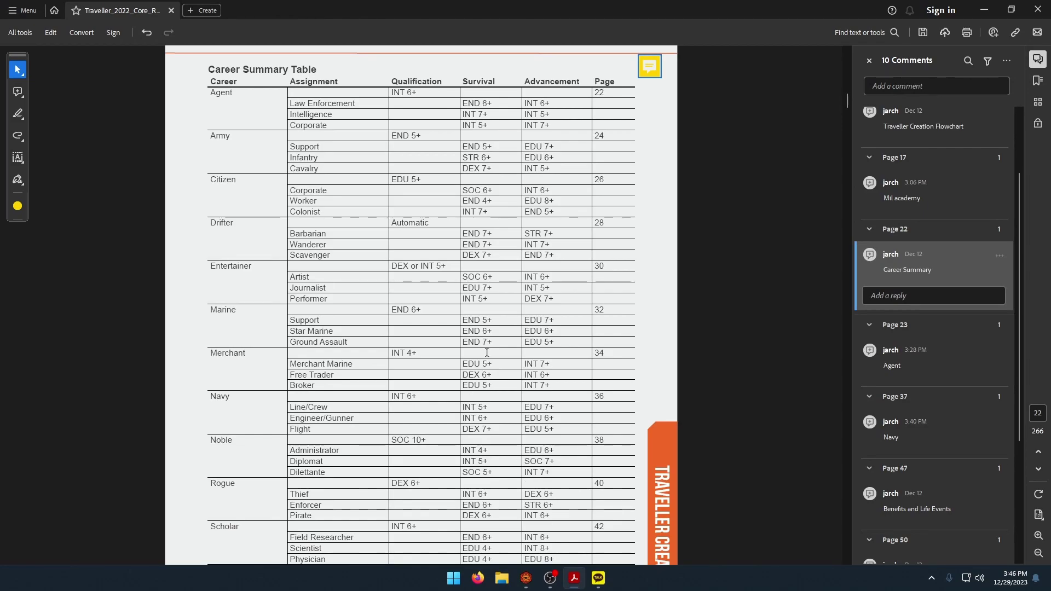
pyautogui.scroll(8, 487, 353)
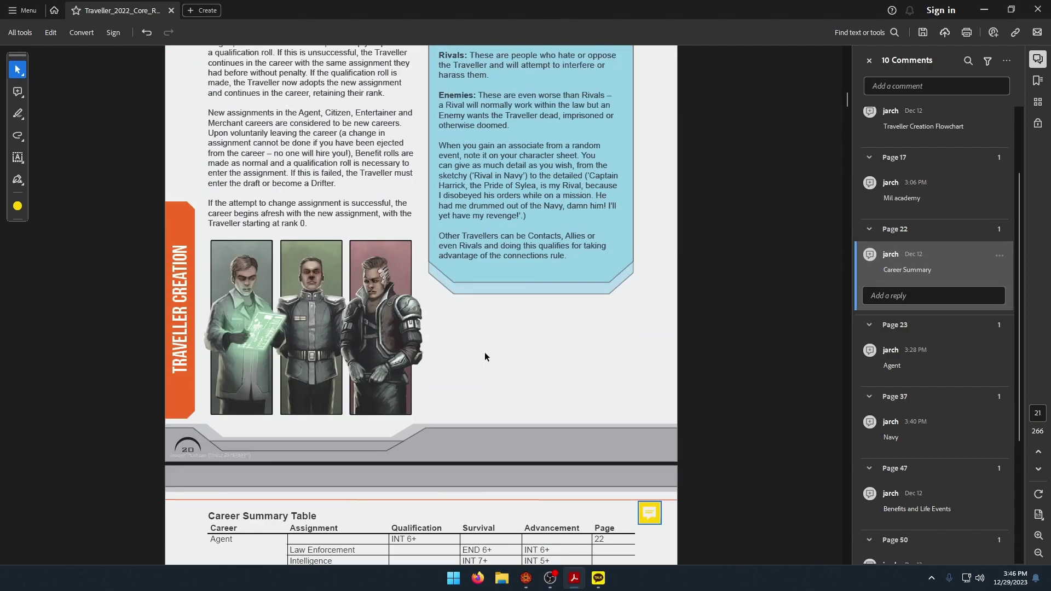
pyautogui.scroll(10, 485, 356)
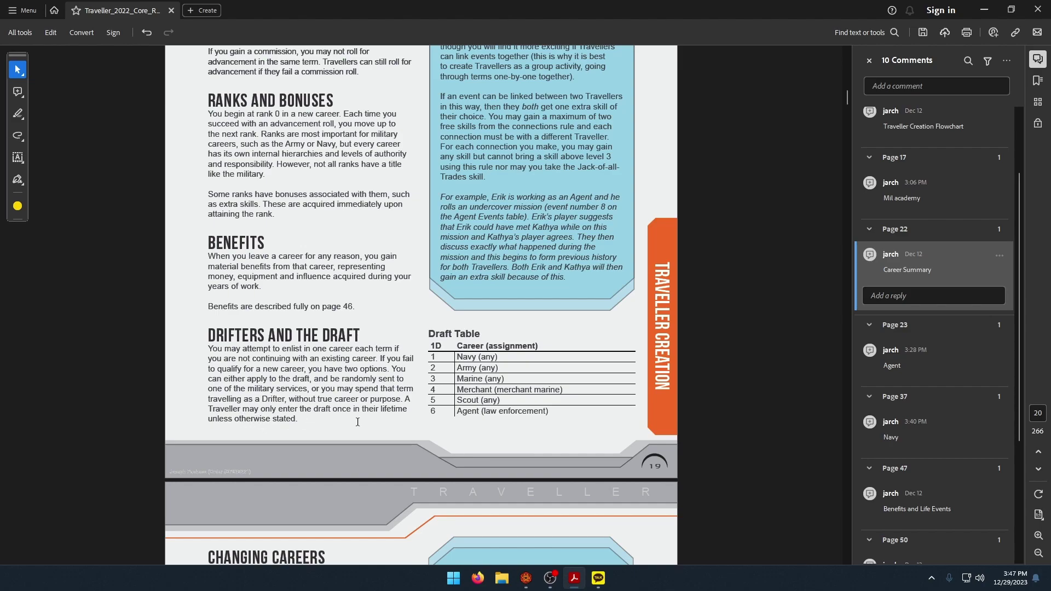
pyautogui.scroll(1, 277, 423)
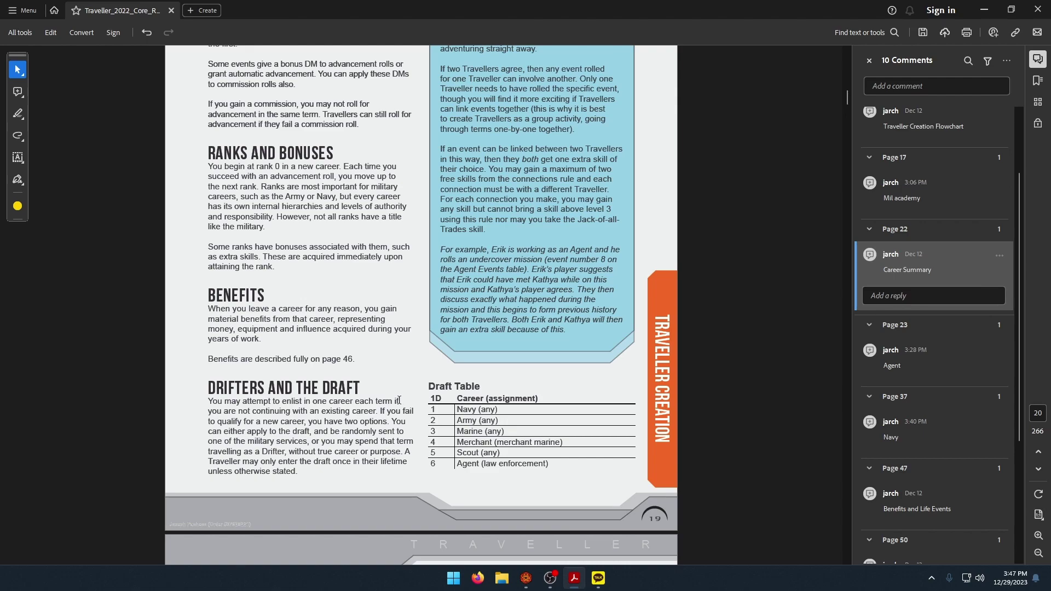
# Return to the Career Summary Table in the rulebook and compare the qualification requirements for the next career.
pyautogui.click(526, 578)
pyautogui.click(575, 578)
pyautogui.scroll(-15, 407, 399)
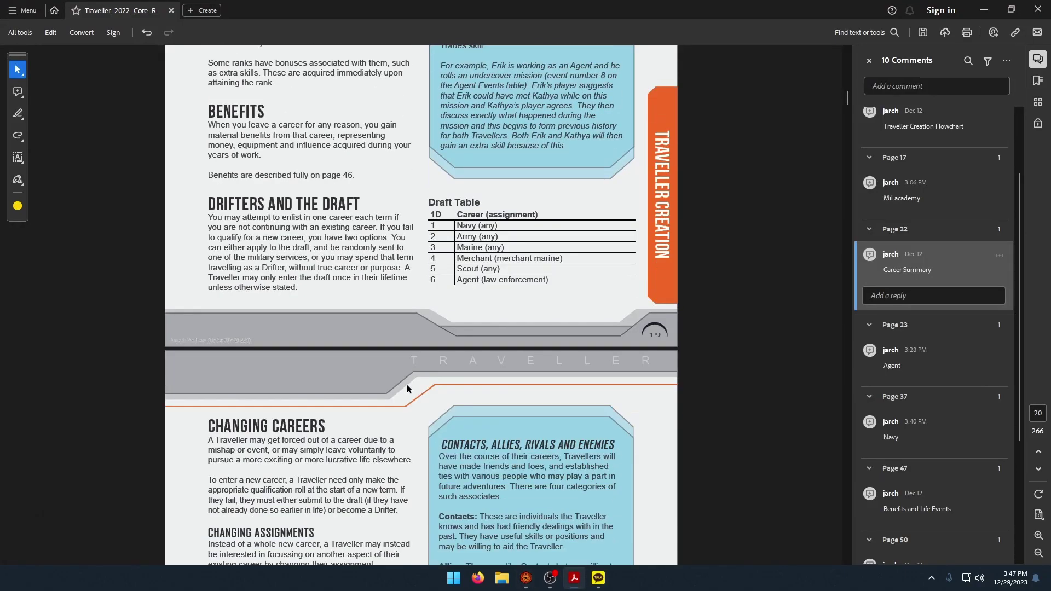
pyautogui.scroll(-5, 407, 399)
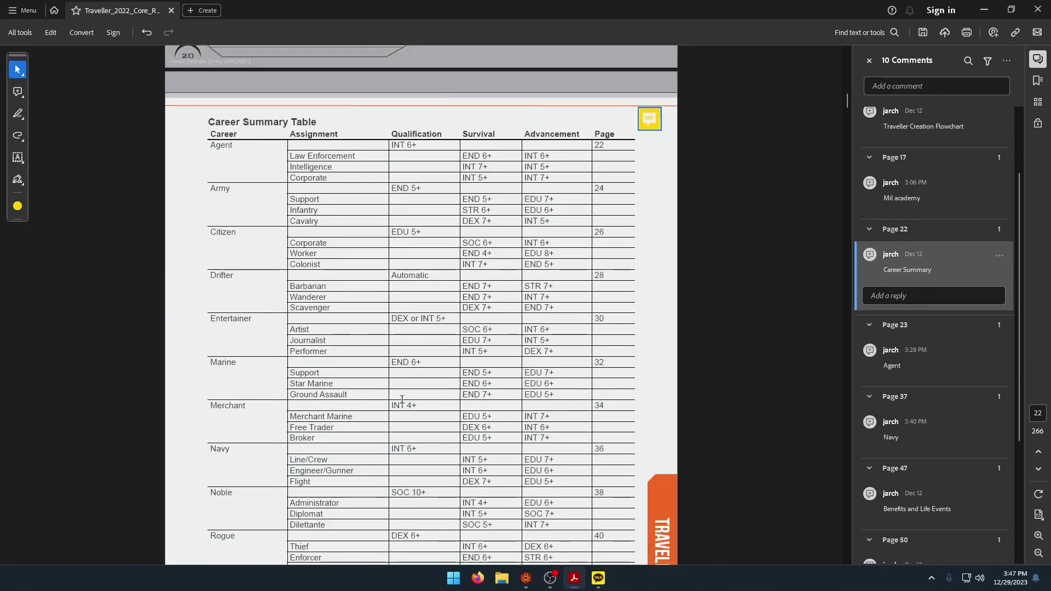
pyautogui.scroll(-1, 403, 399)
pyautogui.scroll(-1, 405, 403)
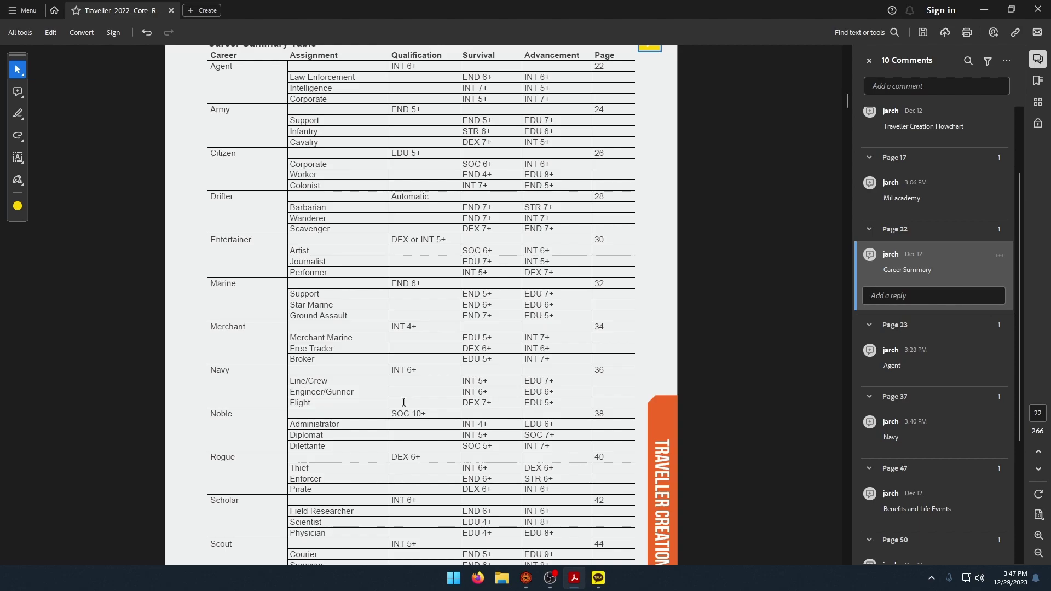
pyautogui.scroll(-1, 403, 402)
pyautogui.scroll(1, 403, 403)
pyautogui.scroll(-1, 406, 407)
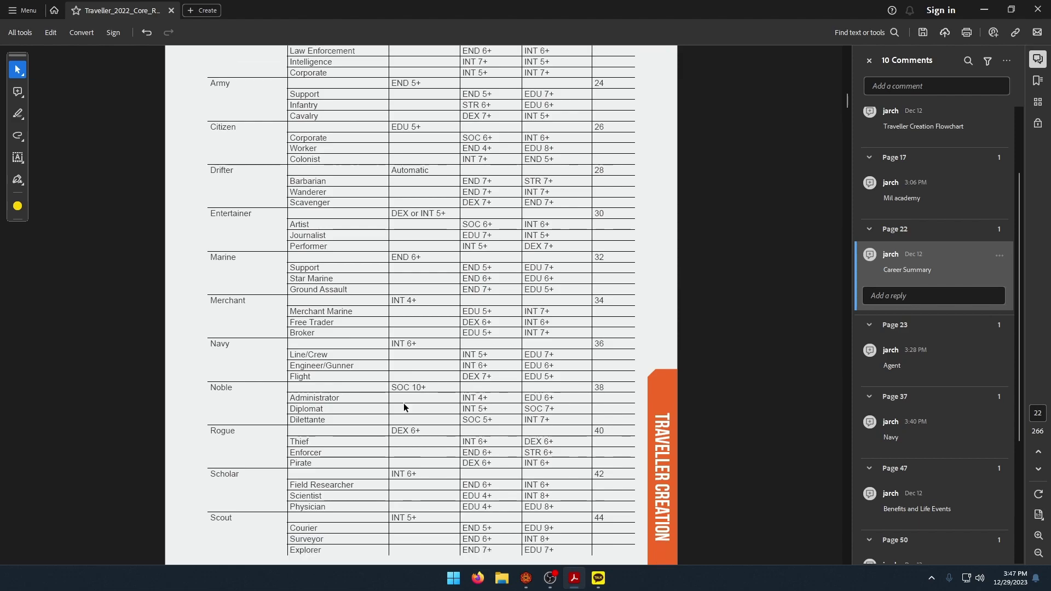
pyautogui.scroll(1, 404, 407)
pyautogui.scroll(1, 404, 404)
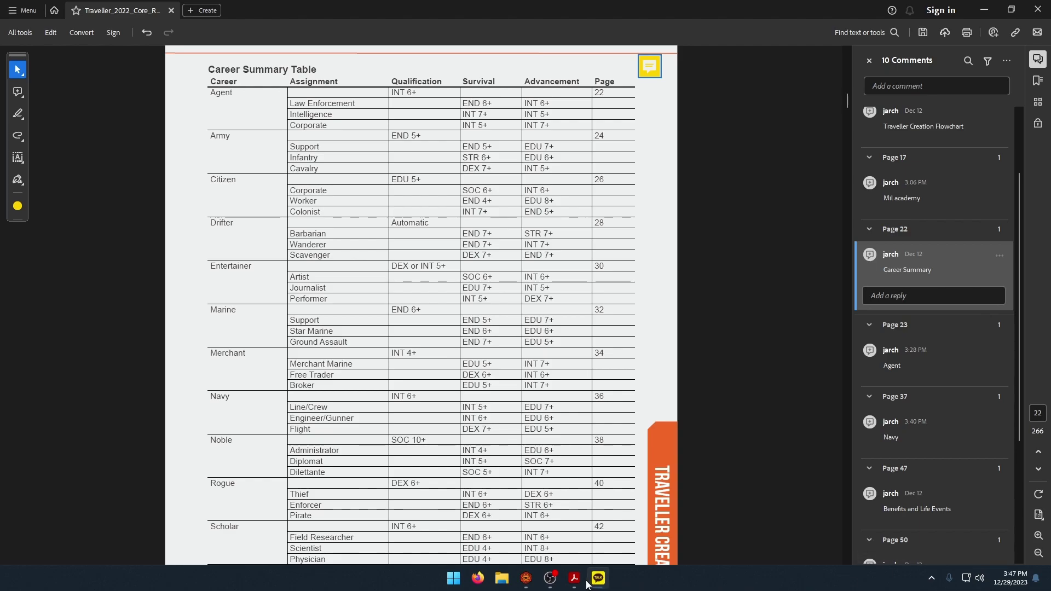
# Look up the Agent career's qualification rules in the rulebook, and check the Term 5 notes and INT qualification roll in Foundry Virtual Tabletop.
pyautogui.scroll(-7, 553, 445)
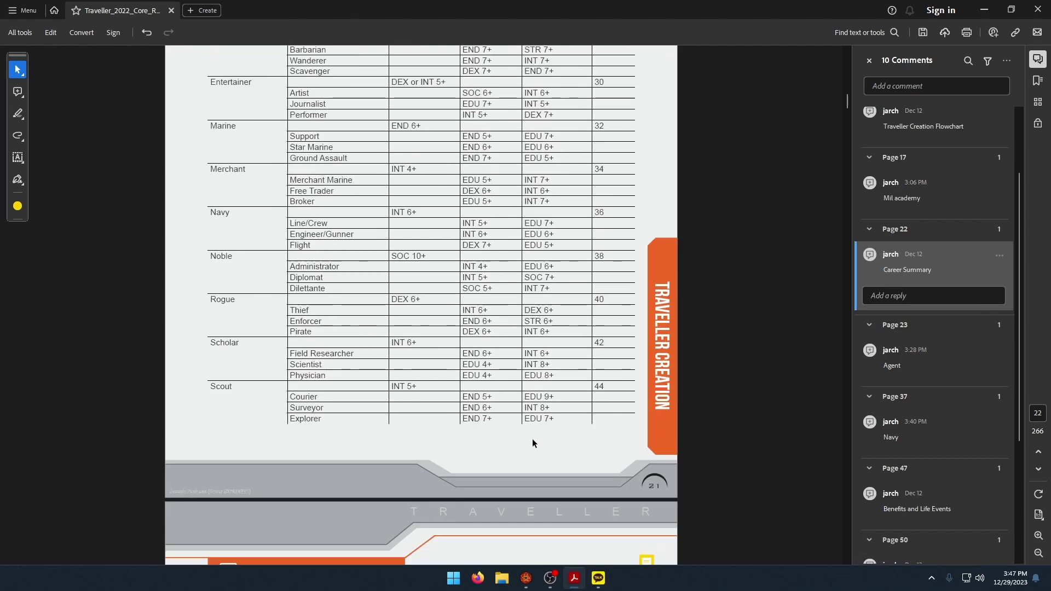
pyautogui.scroll(-15, 534, 444)
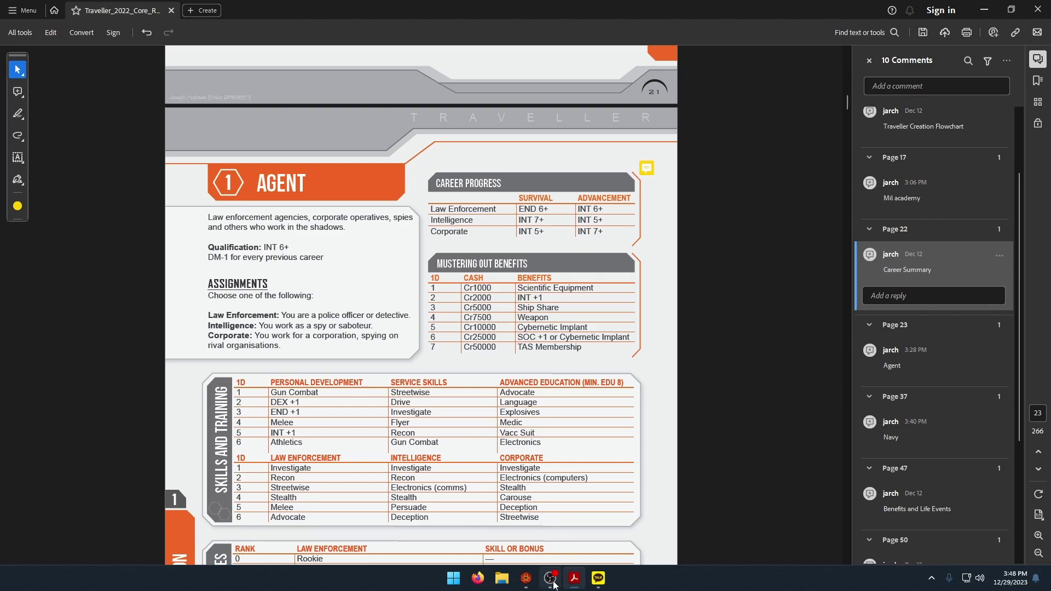
pyautogui.click(529, 583)
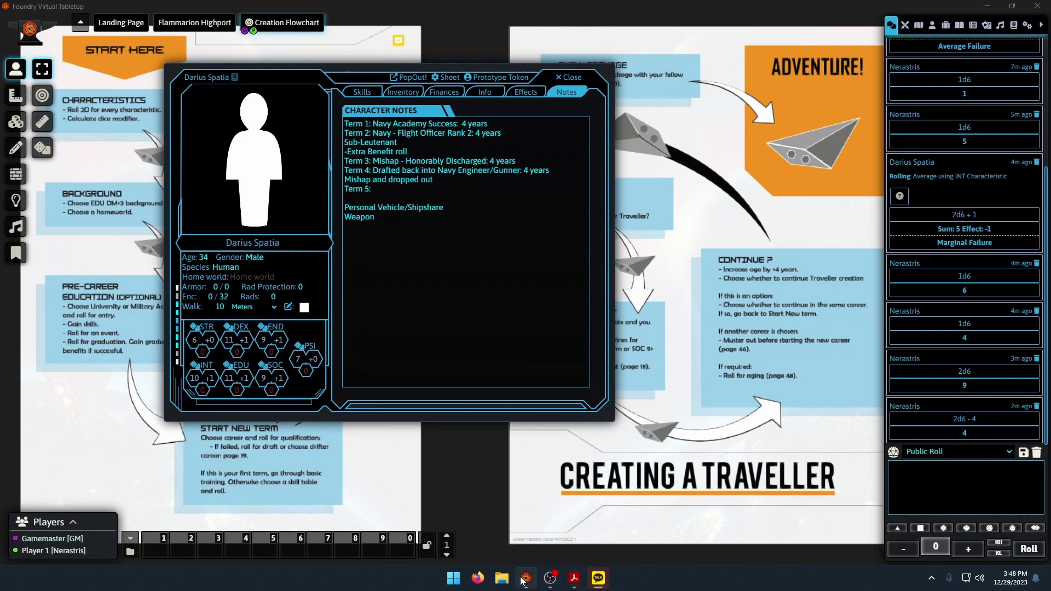
pyautogui.click(570, 584)
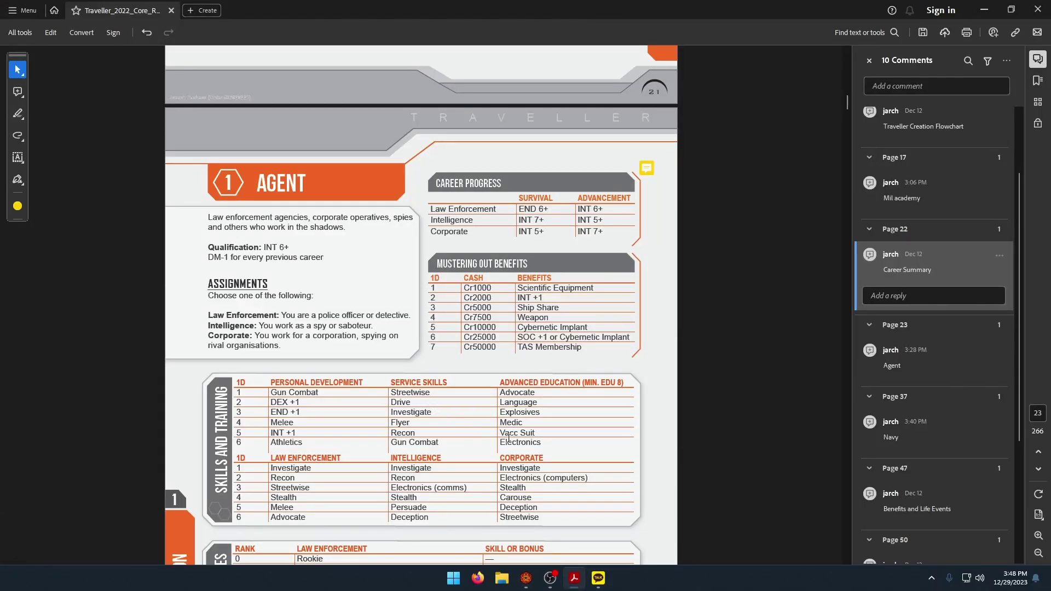
pyautogui.click(526, 579)
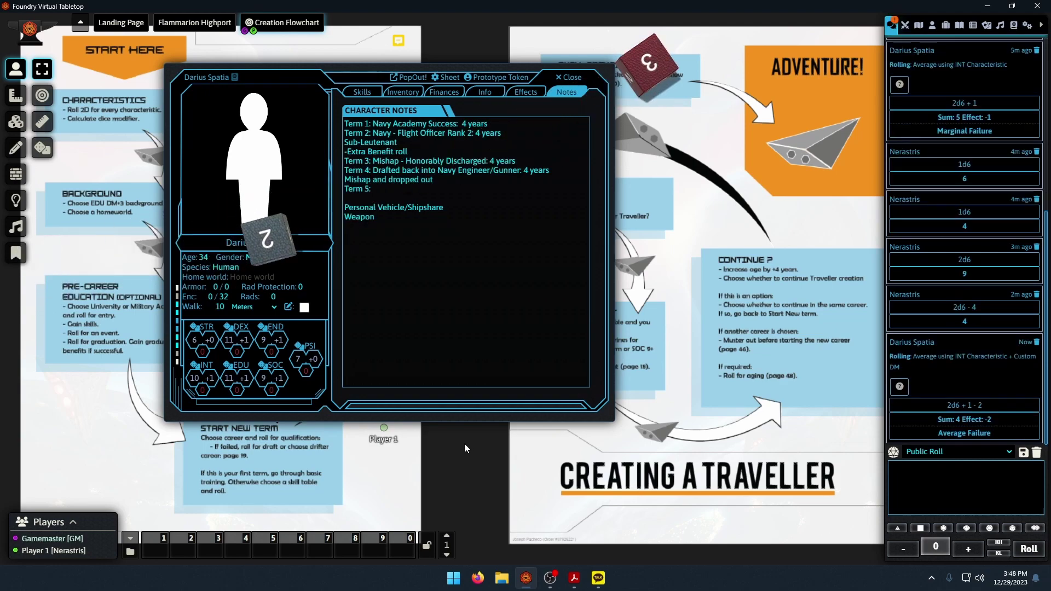
# Switch to the rulebook PDF, find the Drifter career page, and mark its Career Progress table with the comment "Drifter".
pyautogui.click(579, 582)
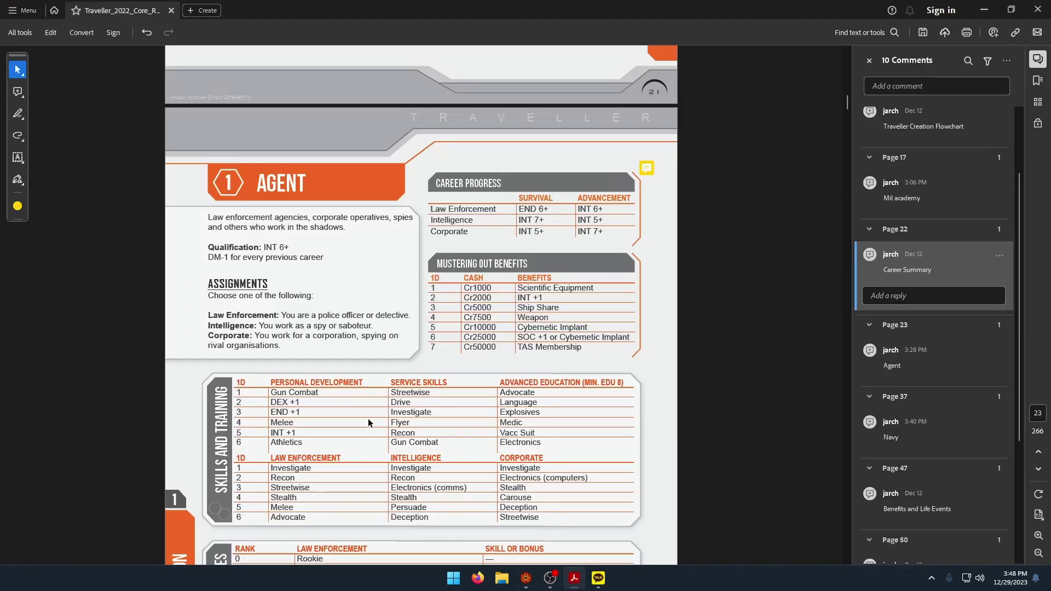
pyautogui.scroll(-10, 368, 419)
pyautogui.scroll(-15, 376, 430)
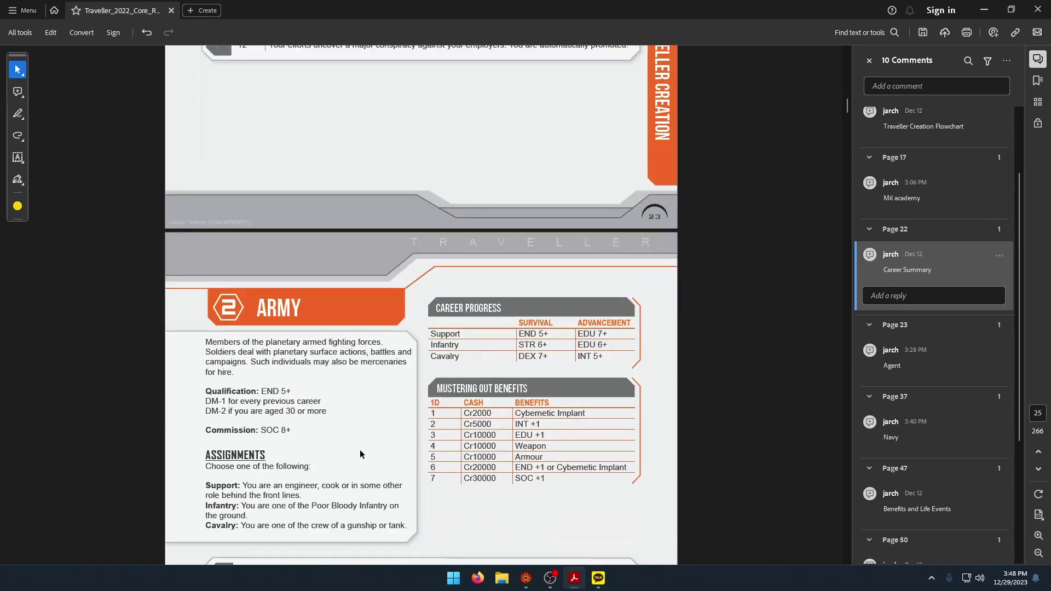
pyautogui.scroll(-15, 360, 451)
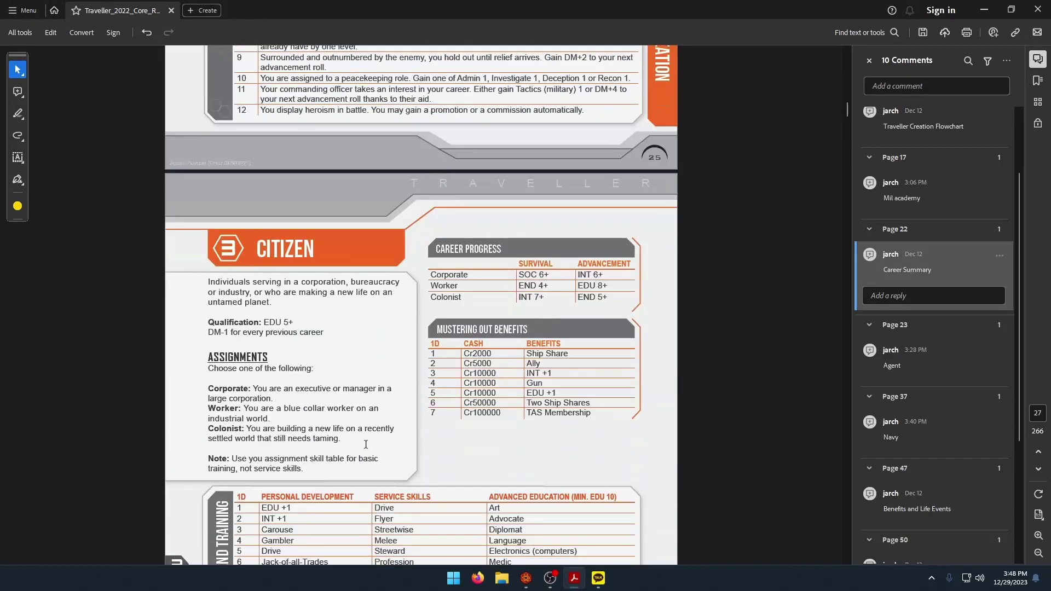
pyautogui.scroll(-15, 367, 456)
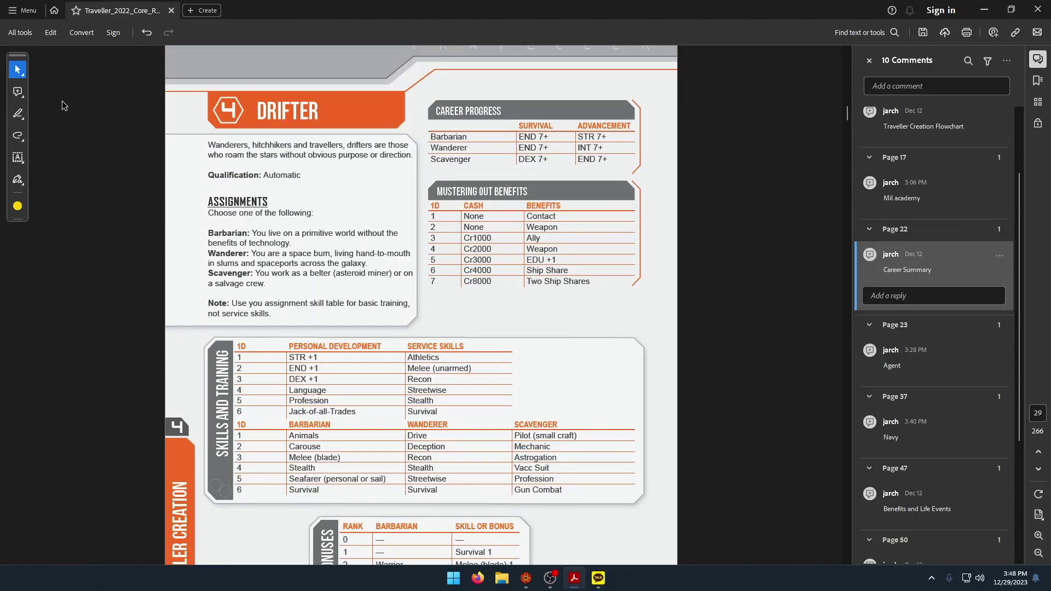
pyautogui.click(18, 91)
pyautogui.click(659, 103)
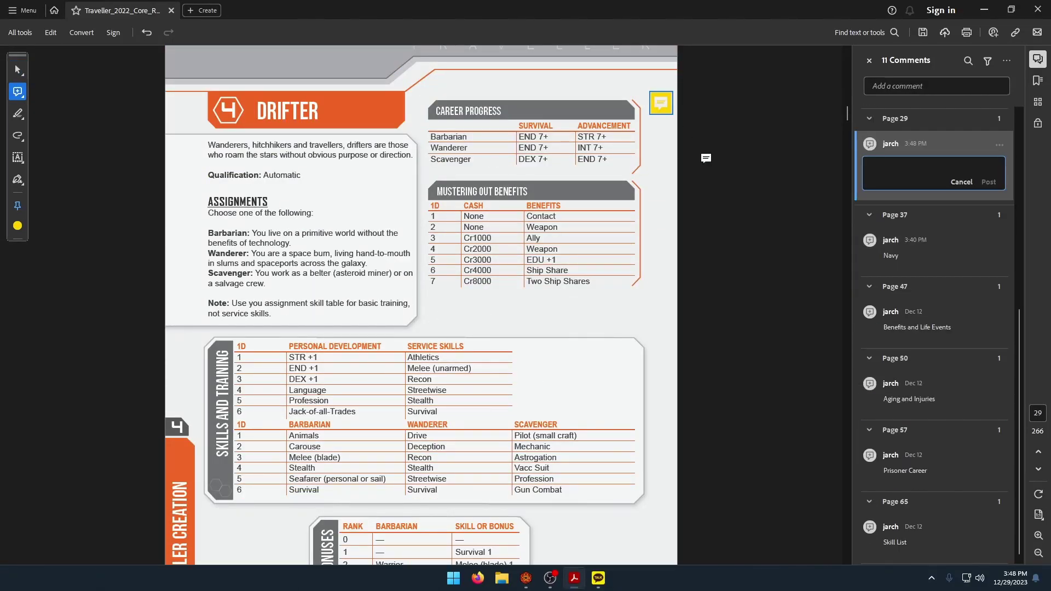
pyautogui.write('Drifter')
pyautogui.click(989, 182)
pyautogui.click(18, 70)
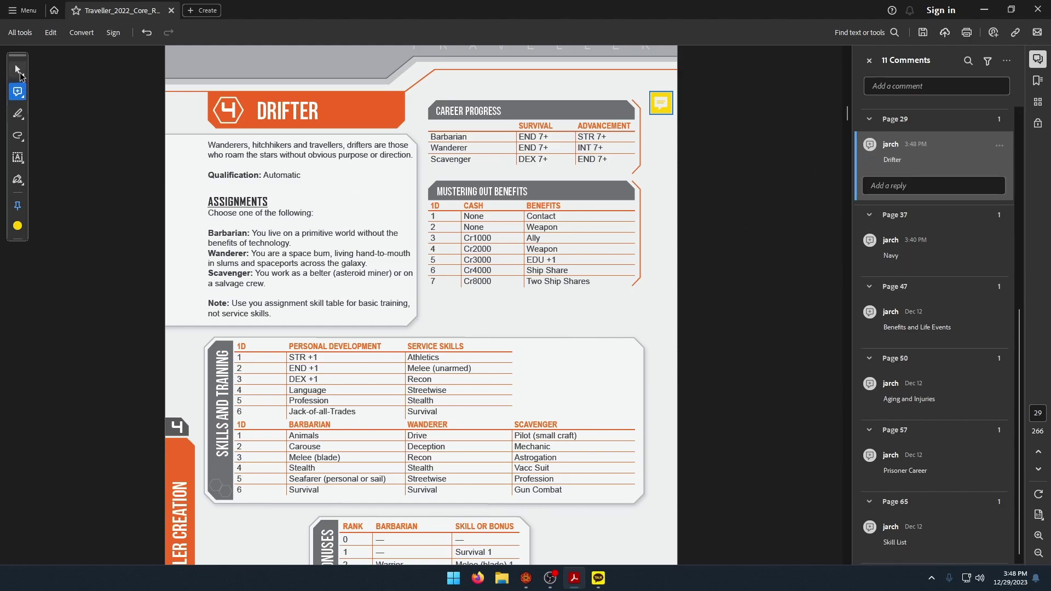
# Examine the Drifter career's assignments, its Skills and Training tables, and the Ranks and Bonuses tables.
pyautogui.click(285, 208)
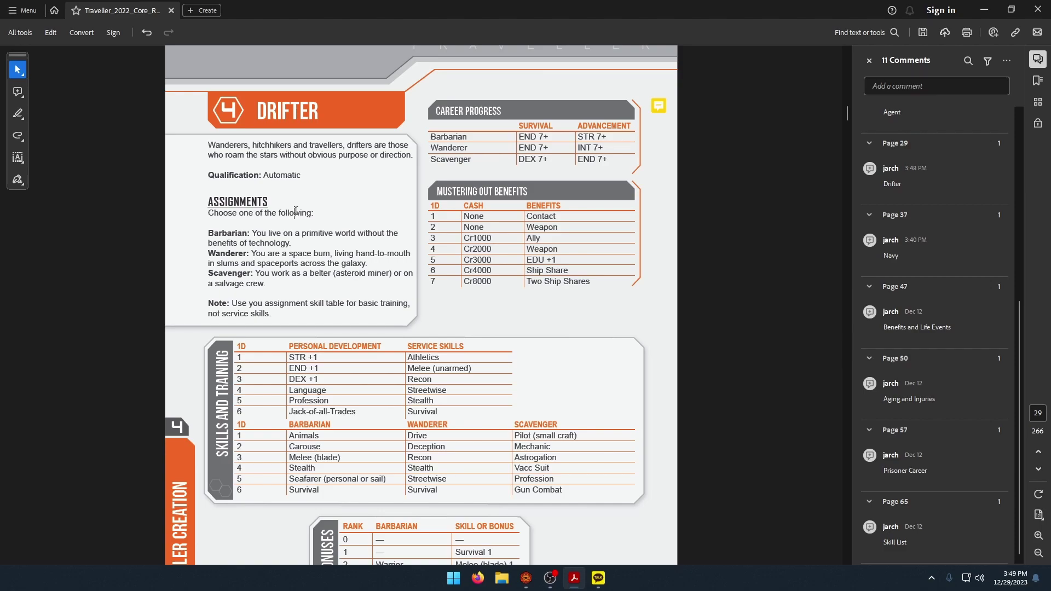
pyautogui.scroll(-1, 311, 208)
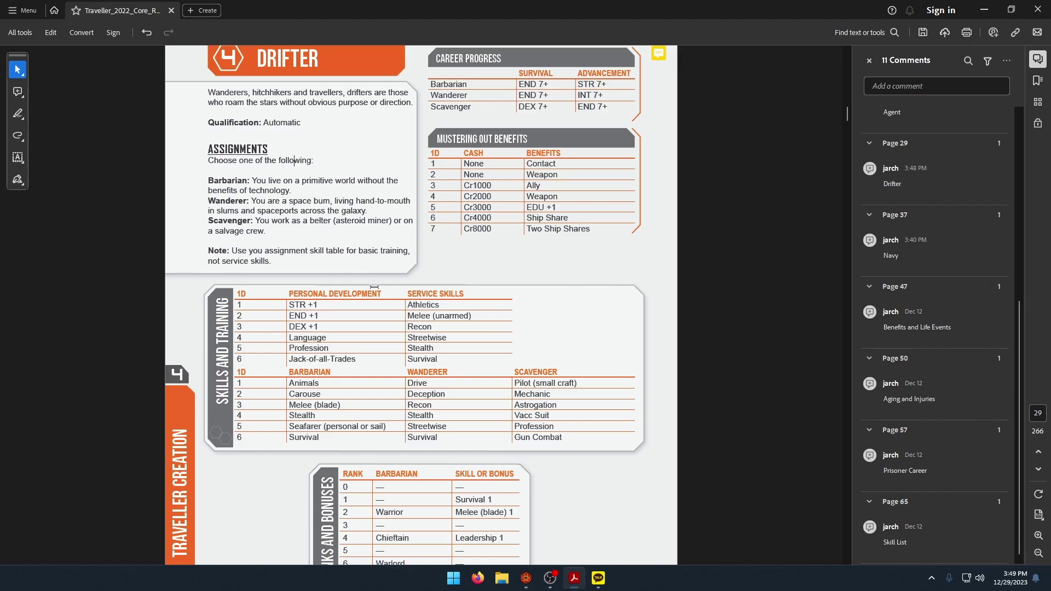
pyautogui.scroll(-1, 375, 291)
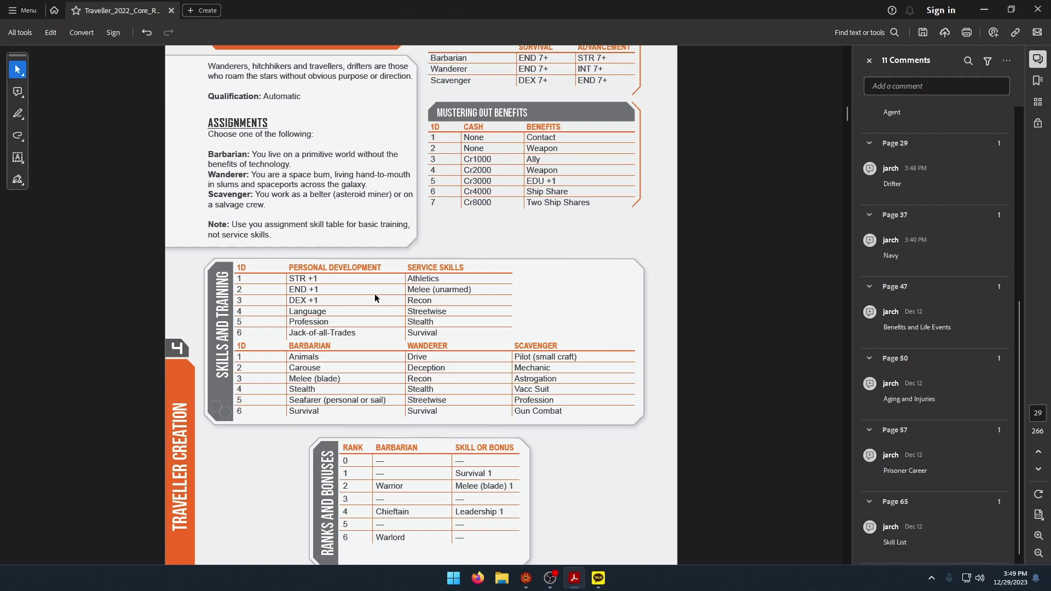
pyautogui.moveTo(527, 578)
pyautogui.scroll(-5, 411, 427)
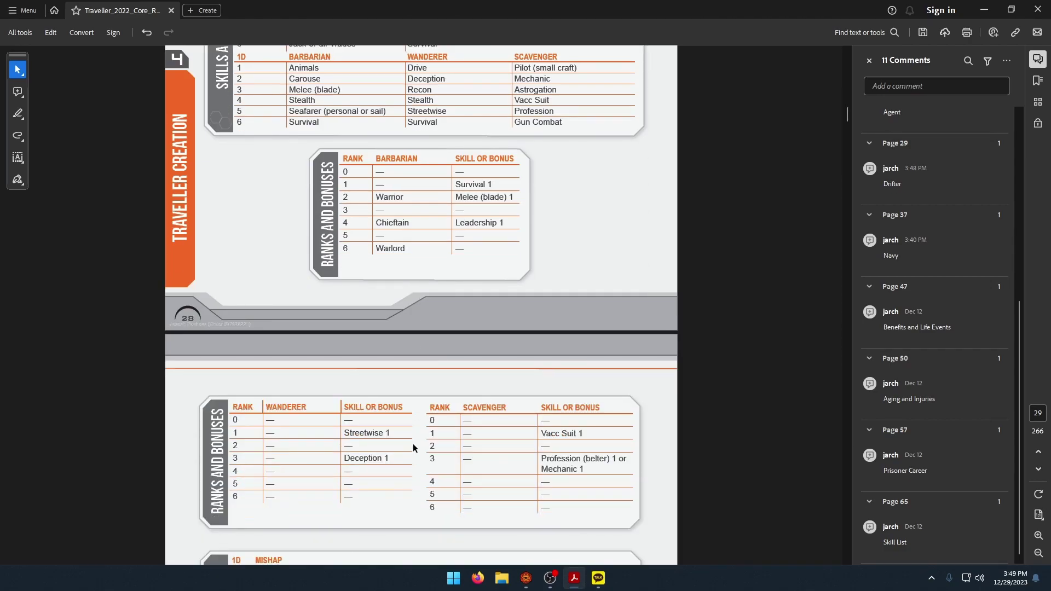
pyautogui.scroll(1, 415, 448)
pyautogui.scroll(1, 413, 444)
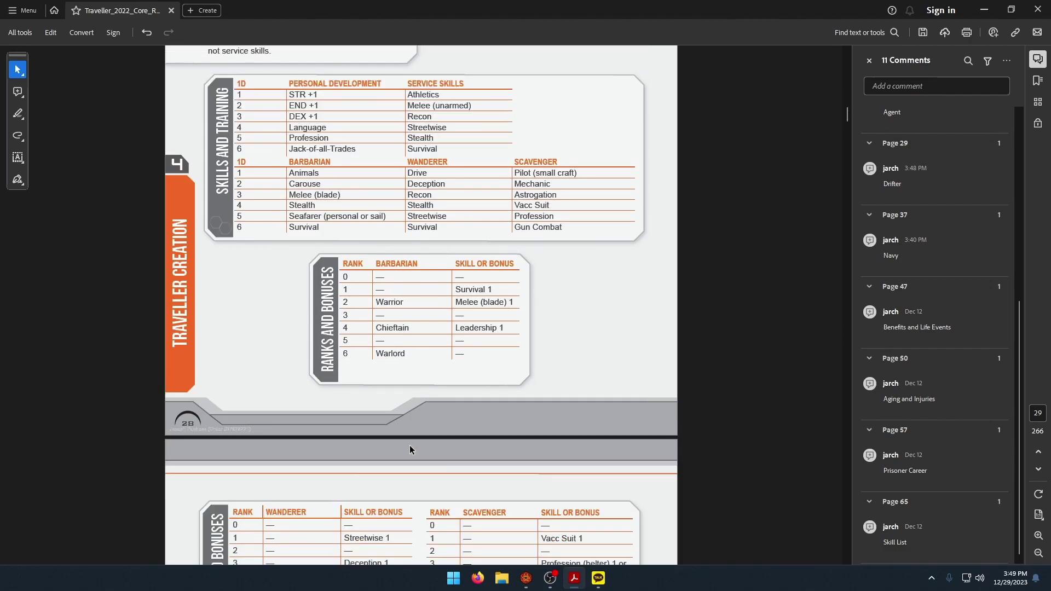
pyautogui.scroll(1, 414, 444)
# Check the Term 5 notes in Foundry Virtual Tabletop, and display the item list alongside the character's skills.
pyautogui.click(526, 578)
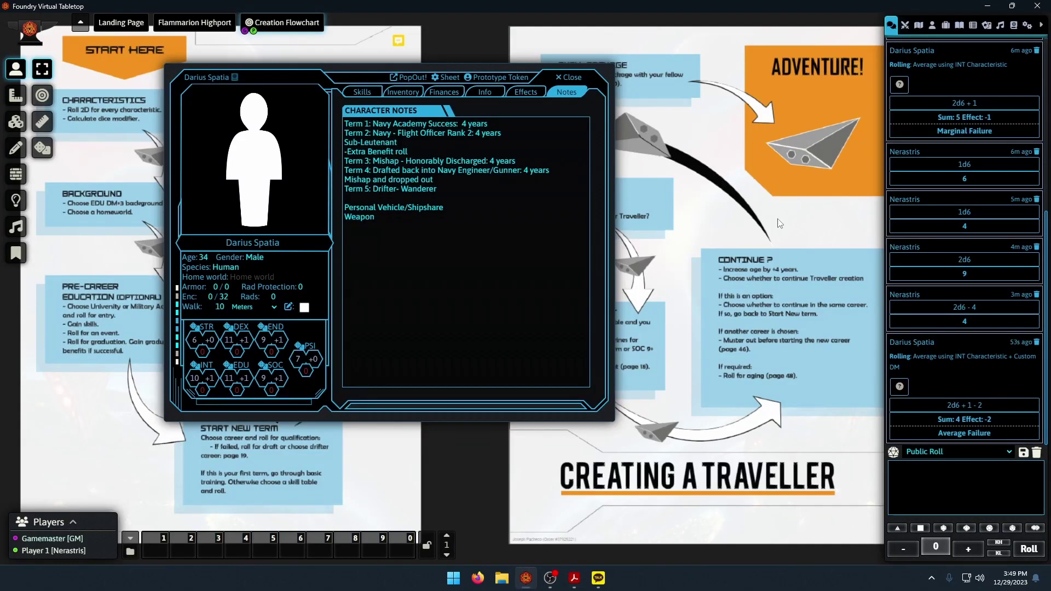
pyautogui.click(575, 587)
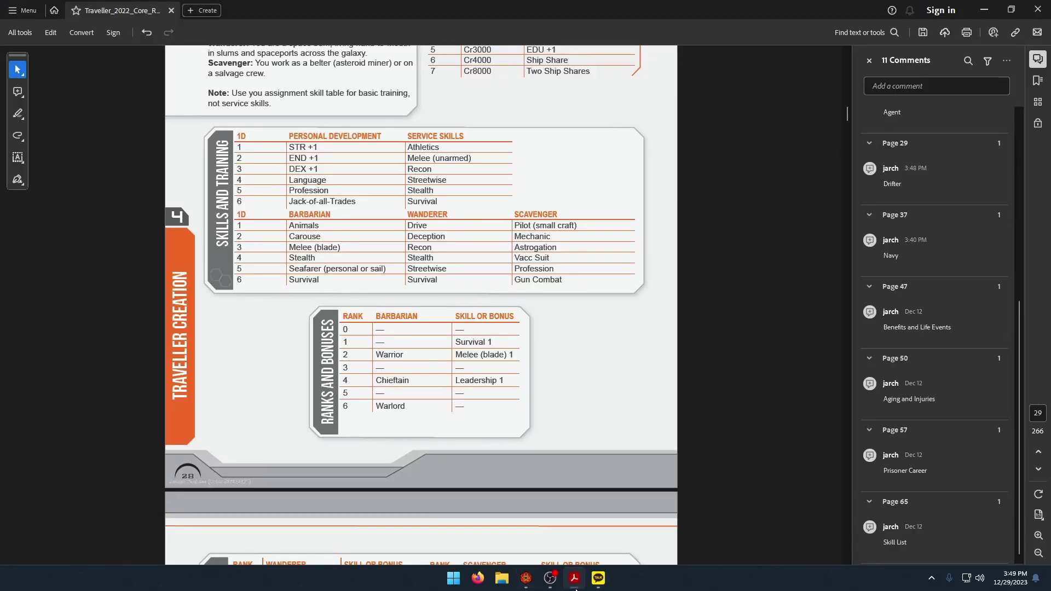
pyautogui.click(575, 587)
pyautogui.click(946, 25)
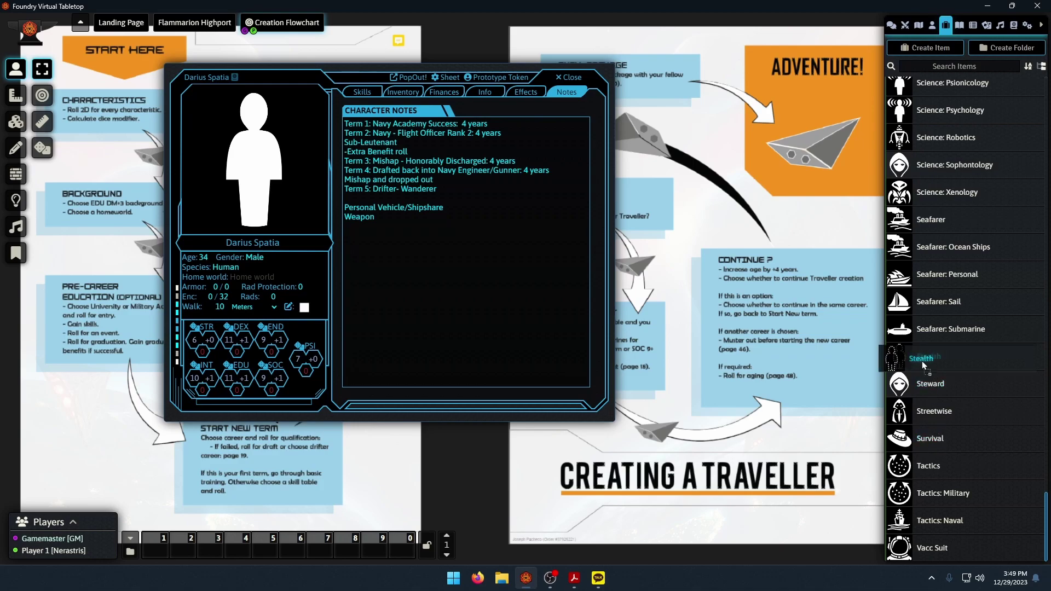
pyautogui.click(362, 92)
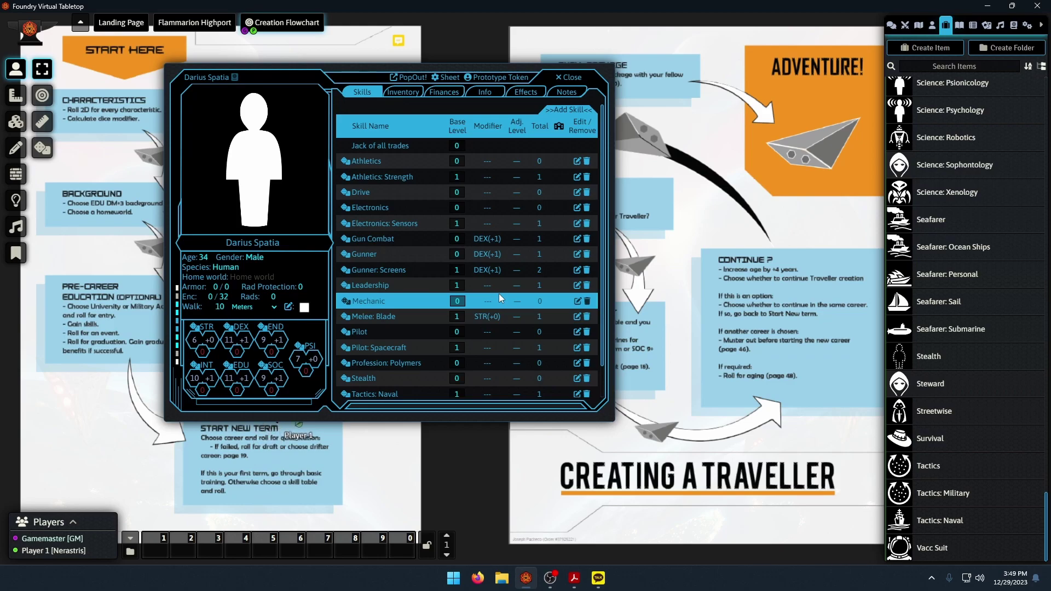
# Return to the rulebook and compare the Wanderer rank bonuses with the Drifter Skills and Training tables.
pyautogui.click(570, 581)
pyautogui.scroll(-10, 414, 476)
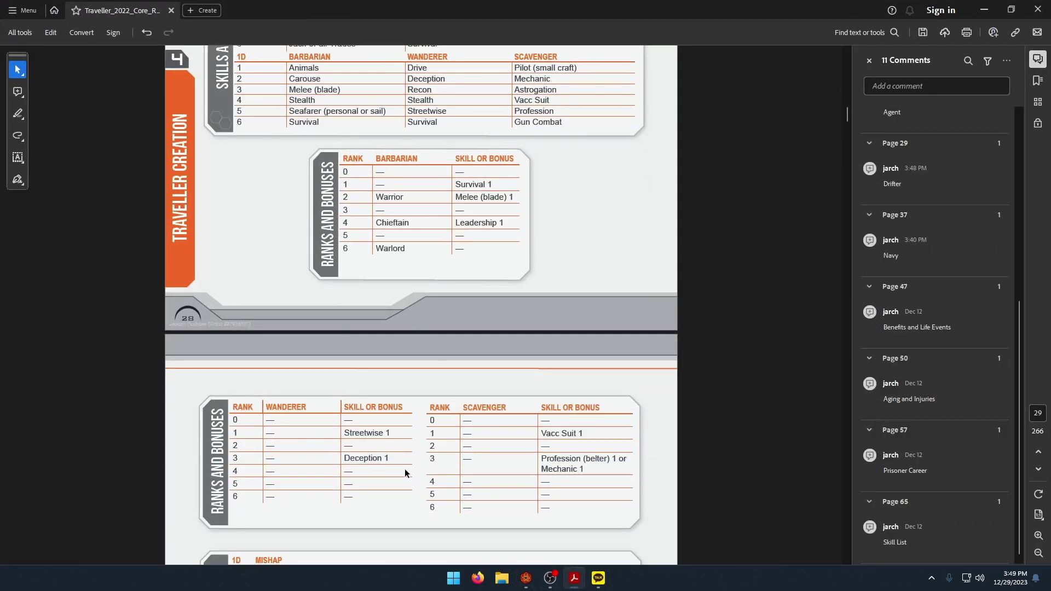
pyautogui.scroll(2, 410, 469)
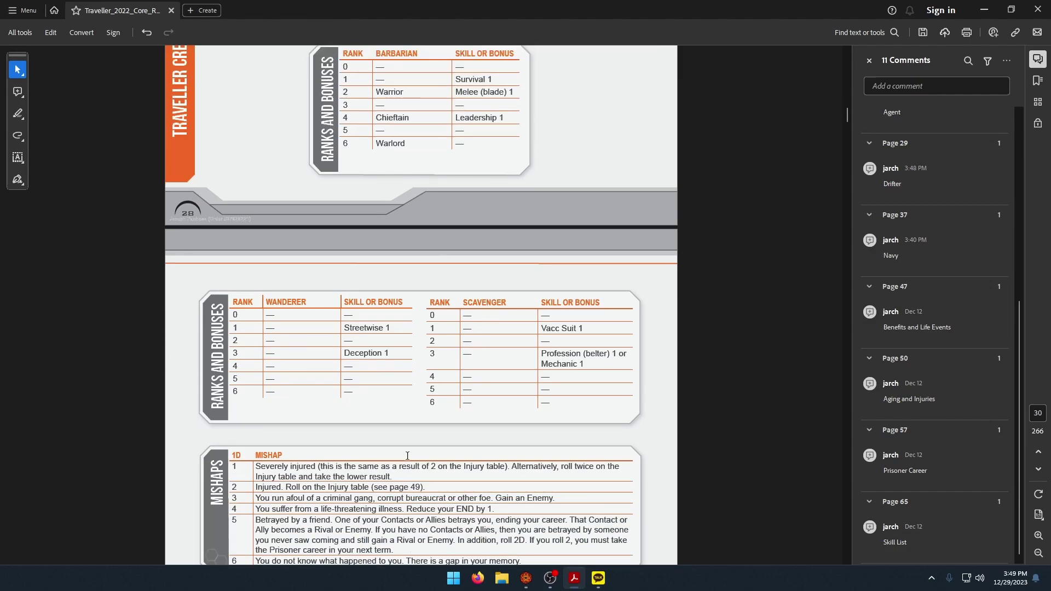
pyautogui.scroll(7, 410, 456)
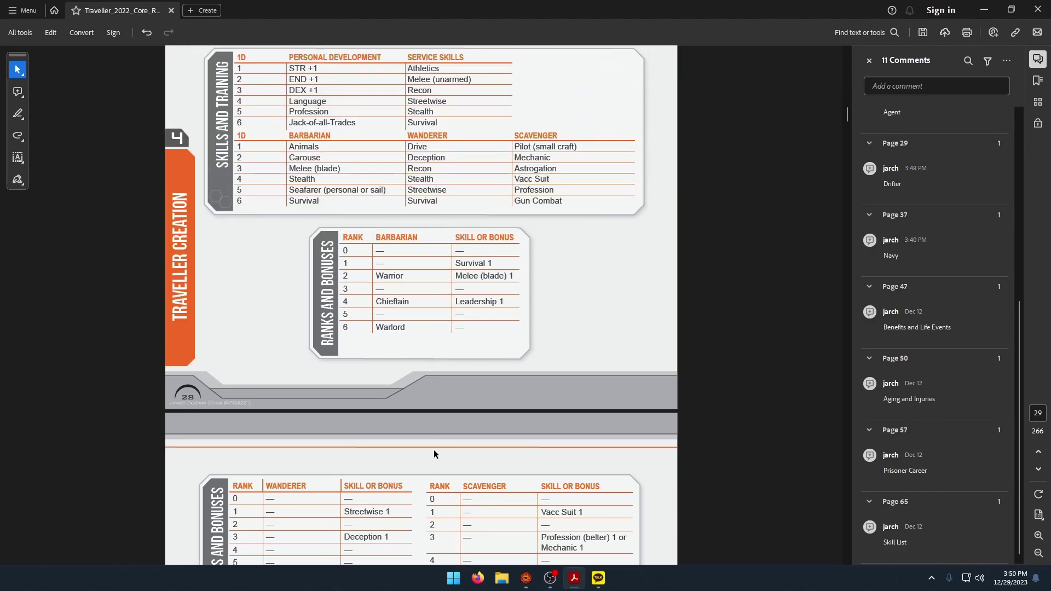
pyautogui.scroll(9, 435, 455)
pyautogui.scroll(2, 433, 449)
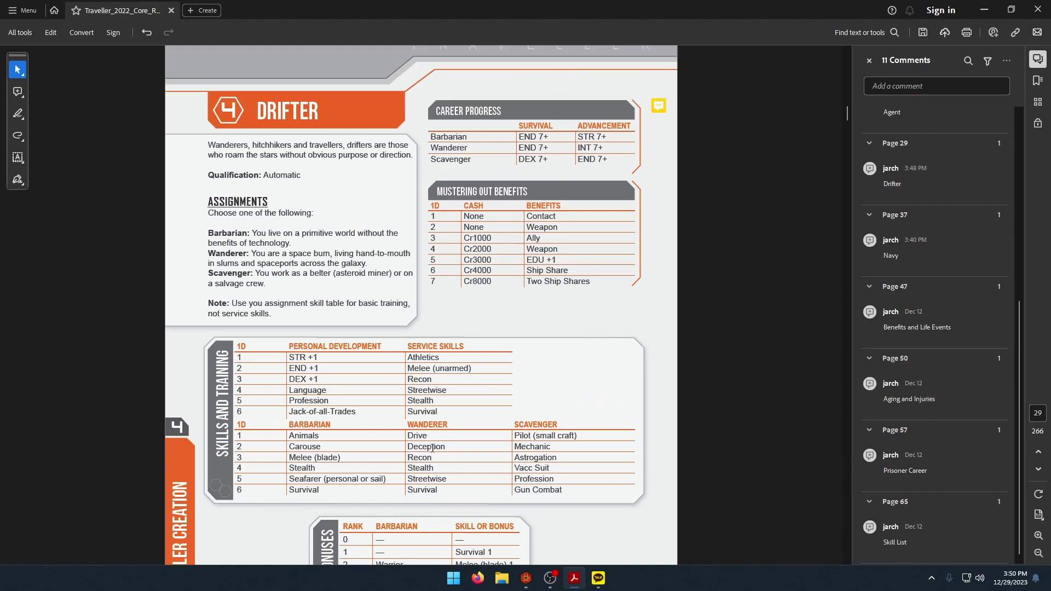
pyautogui.scroll(-5, 433, 448)
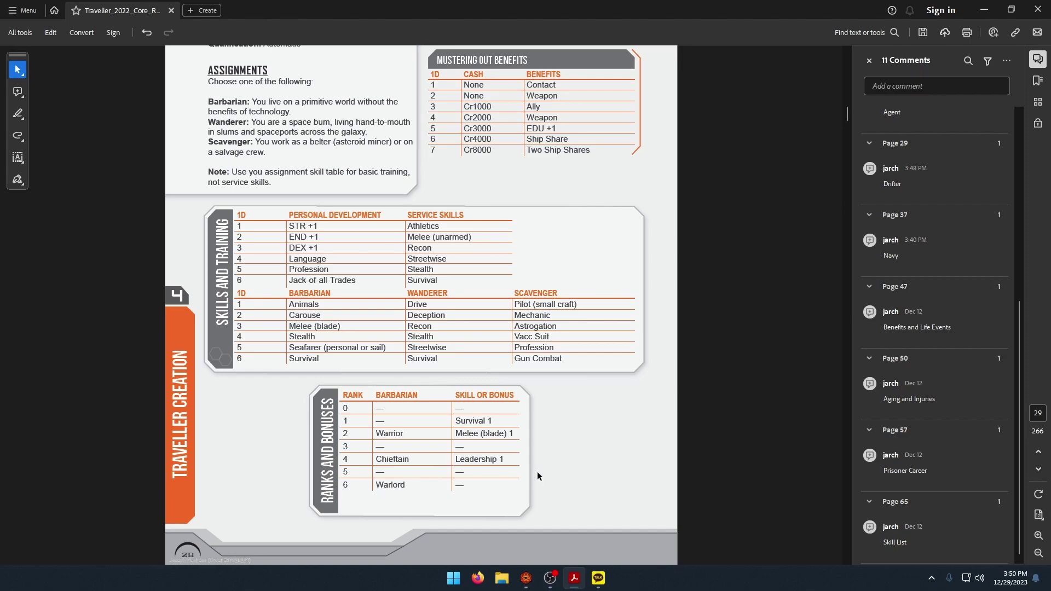
# Check the 1d6 skill roll in Foundry Virtual Tabletop against the rulebook's Drifter skill tables.
pyautogui.click(535, 588)
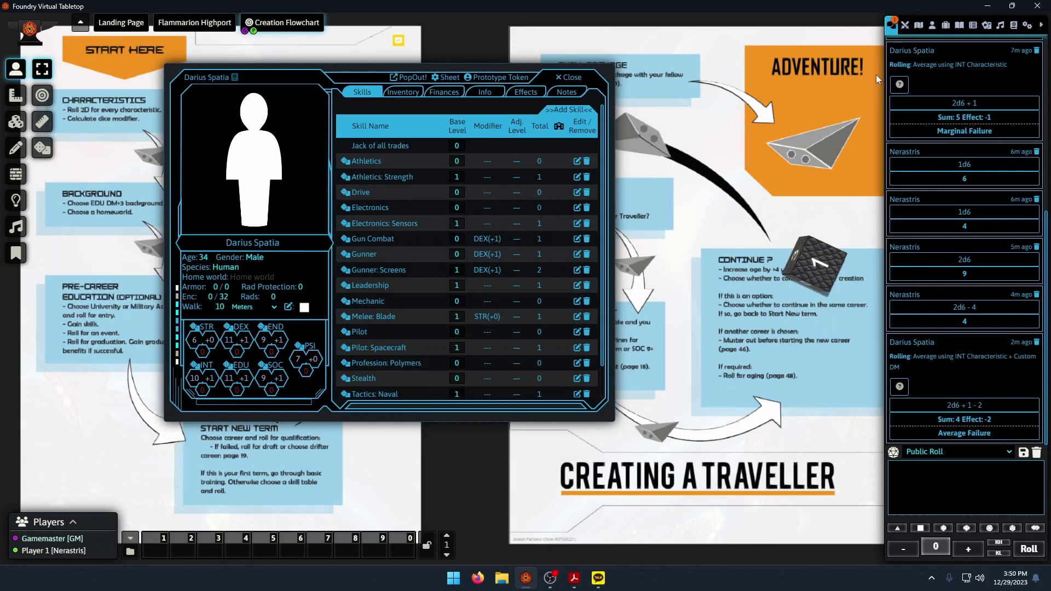
pyautogui.click(518, 586)
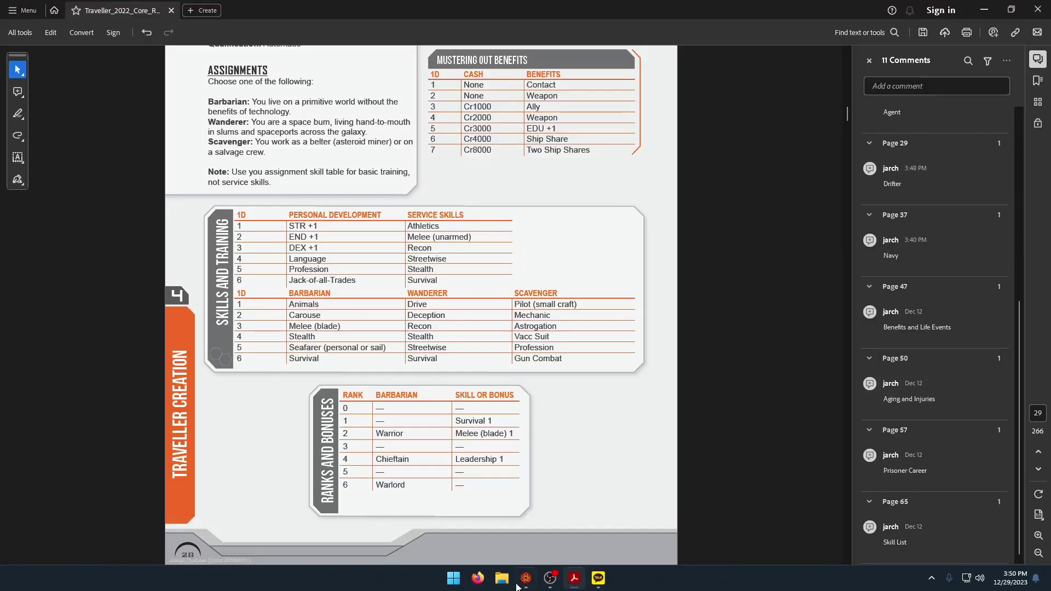
pyautogui.click(521, 583)
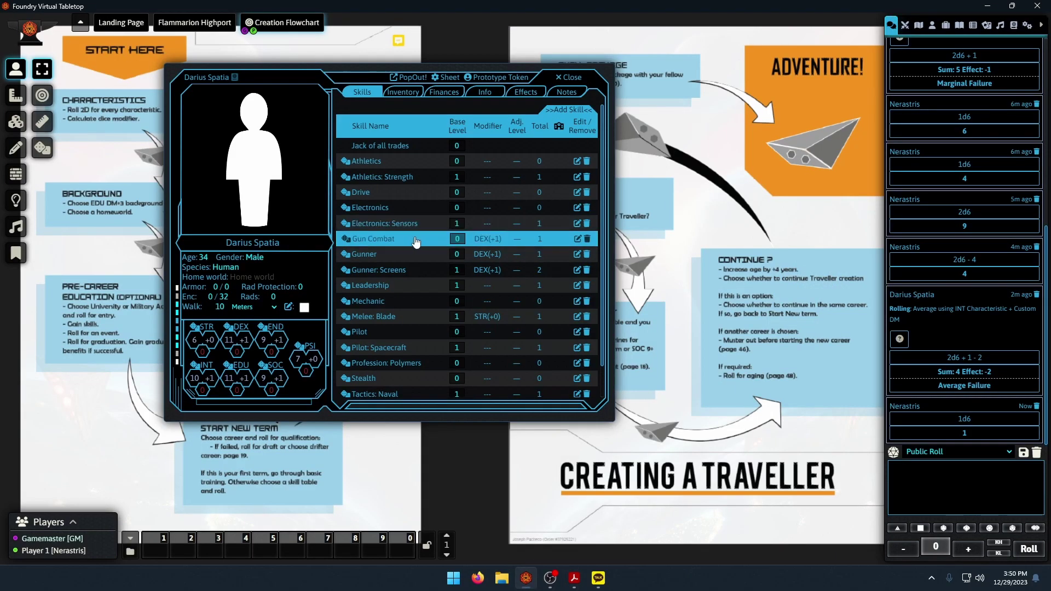
# Add the Athletics: Dexterity skill from the item list to the character's skills.
pyautogui.click(959, 24)
pyautogui.click(945, 24)
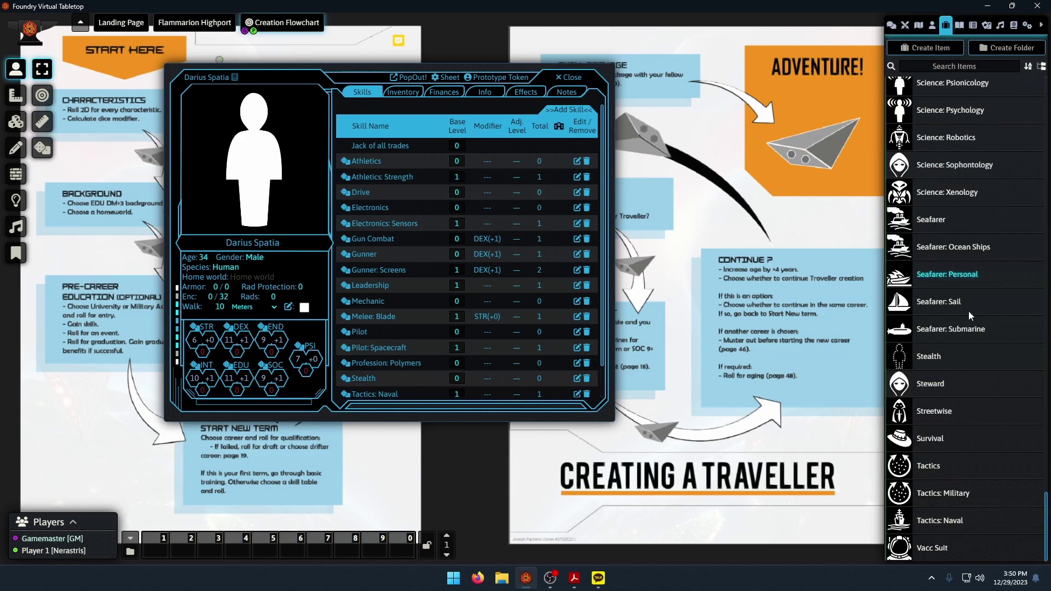
pyautogui.scroll(3, 968, 324)
pyautogui.scroll(20, 968, 323)
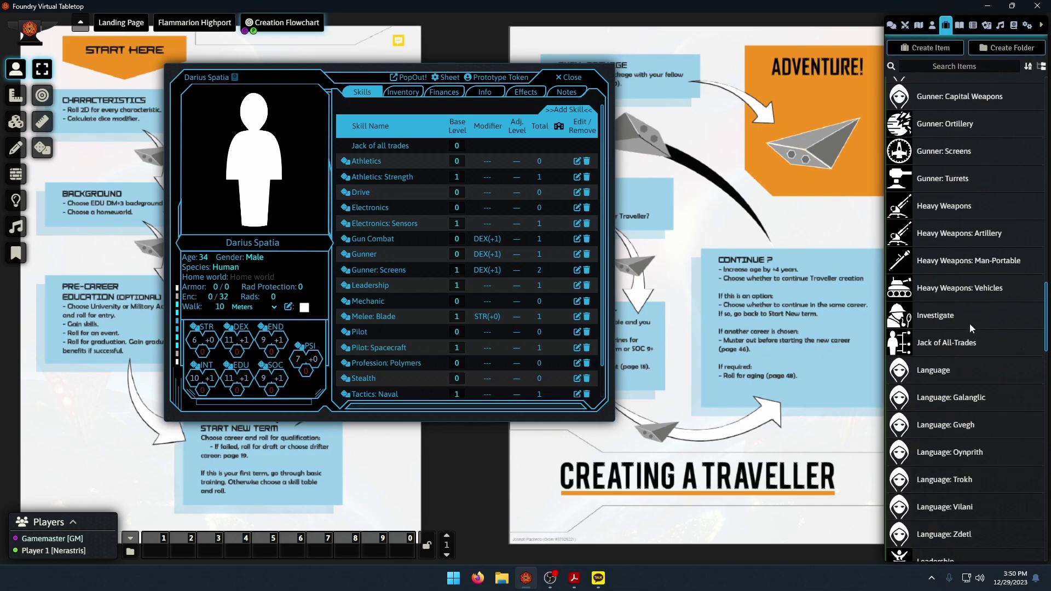
pyautogui.scroll(5, 970, 329)
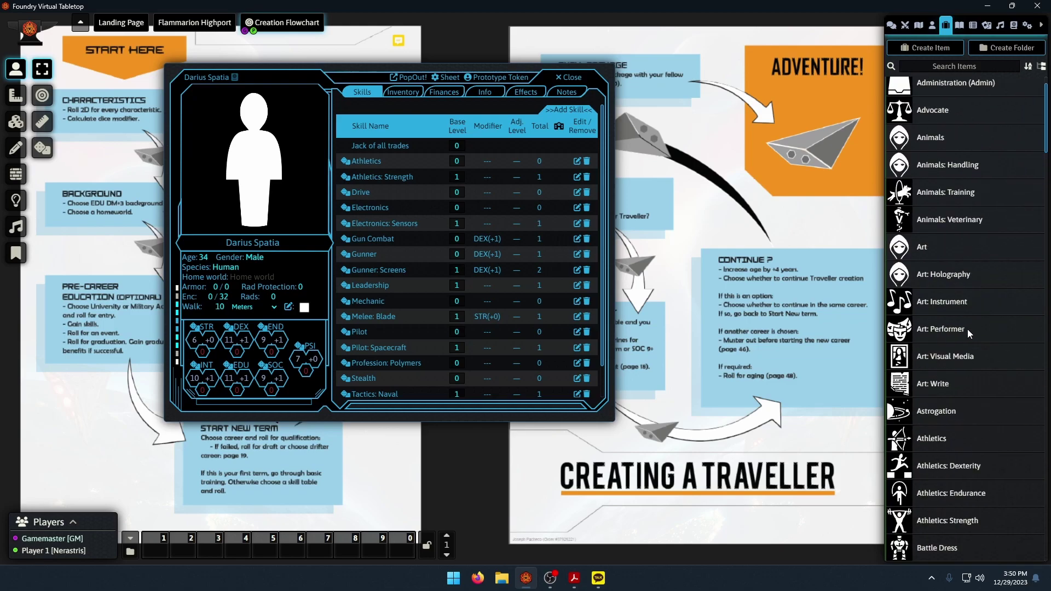
pyautogui.scroll(-4, 967, 329)
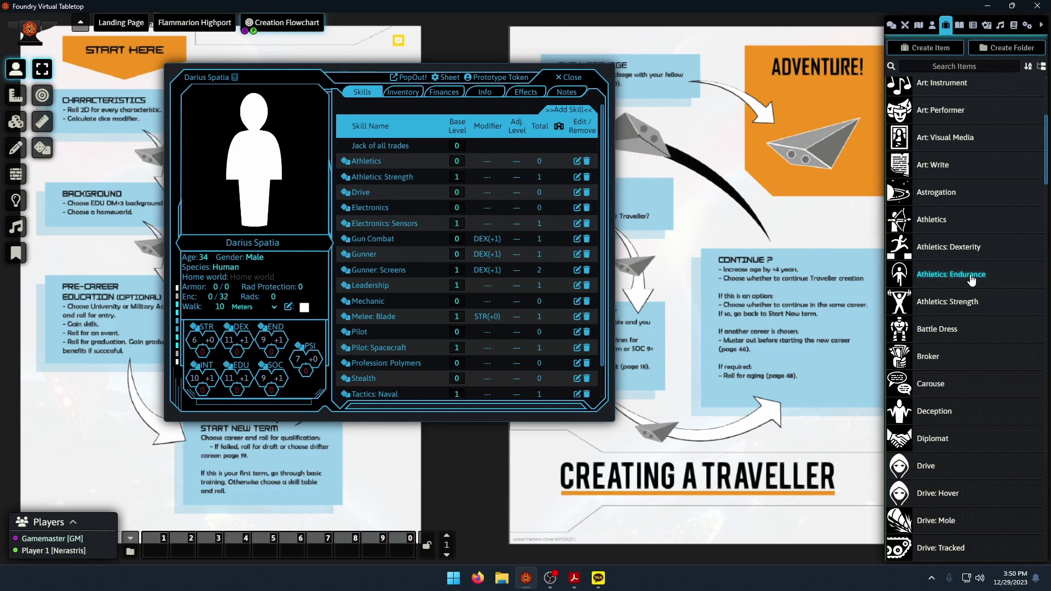
pyautogui.moveTo(966, 253); pyautogui.dragTo(459, 246)
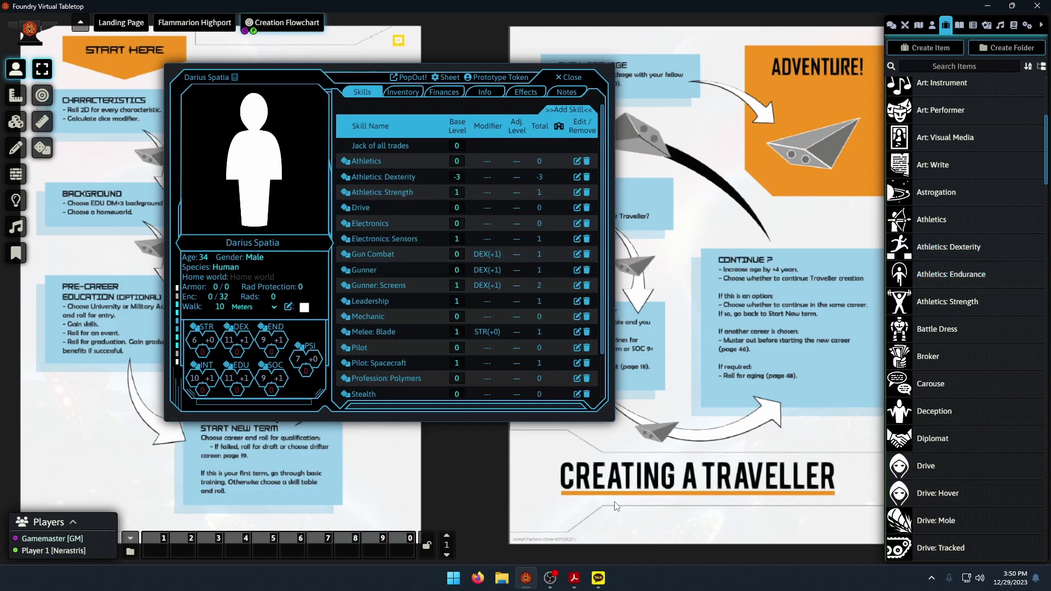
# Look up the Wanderer survival requirement in the rulebook, and check the END survival roll in Foundry Virtual Tabletop's chat log.
pyautogui.click(573, 581)
pyautogui.scroll(3, 373, 424)
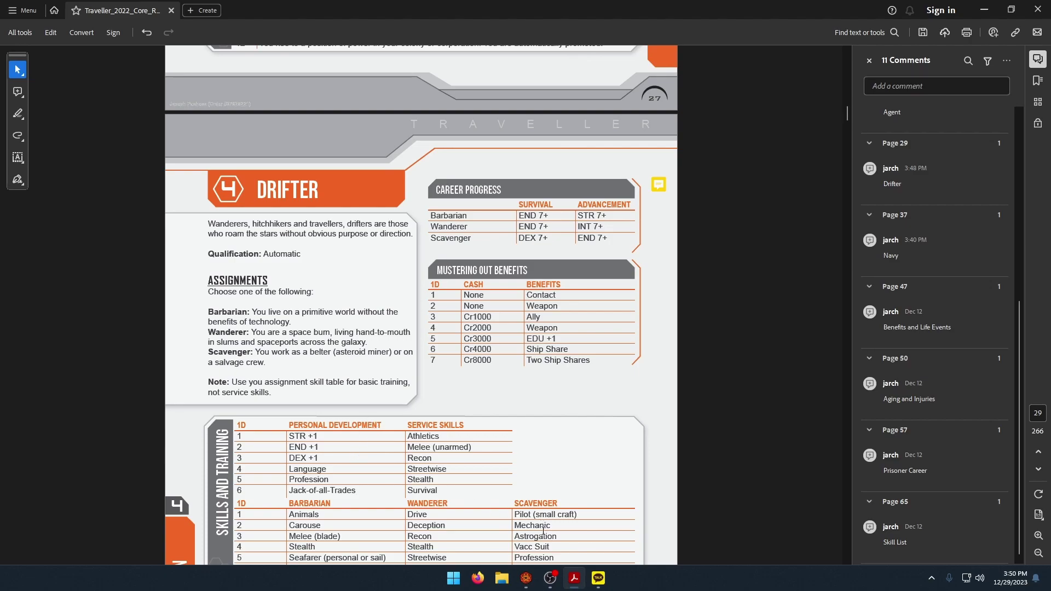
pyautogui.click(526, 579)
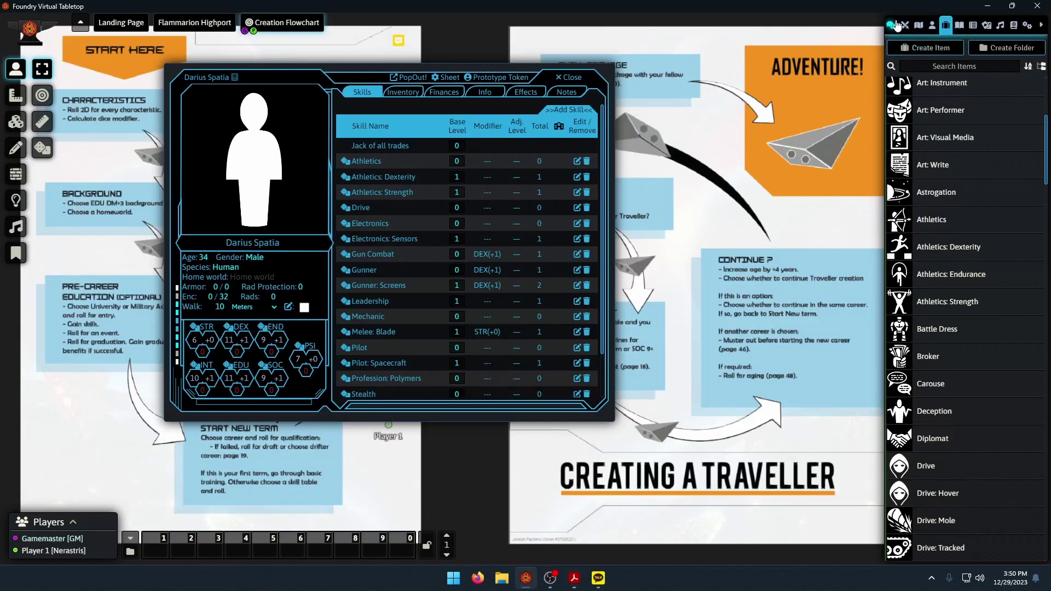
pyautogui.click(891, 25)
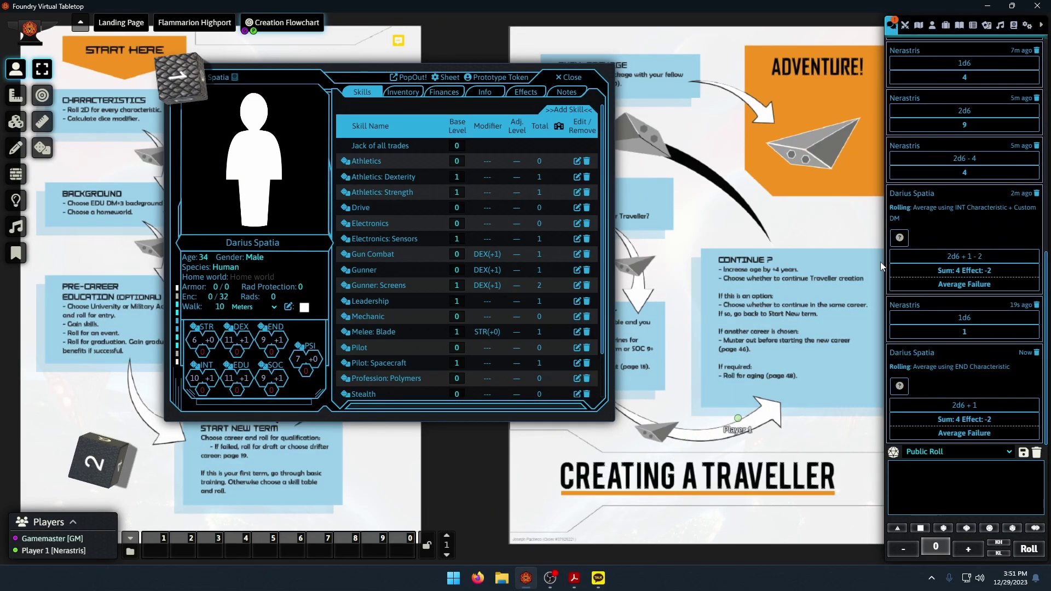
# Read the Drifter Mishaps table in the rulebook, and return to Foundry Virtual Tabletop for the mishap roll.
pyautogui.click(574, 578)
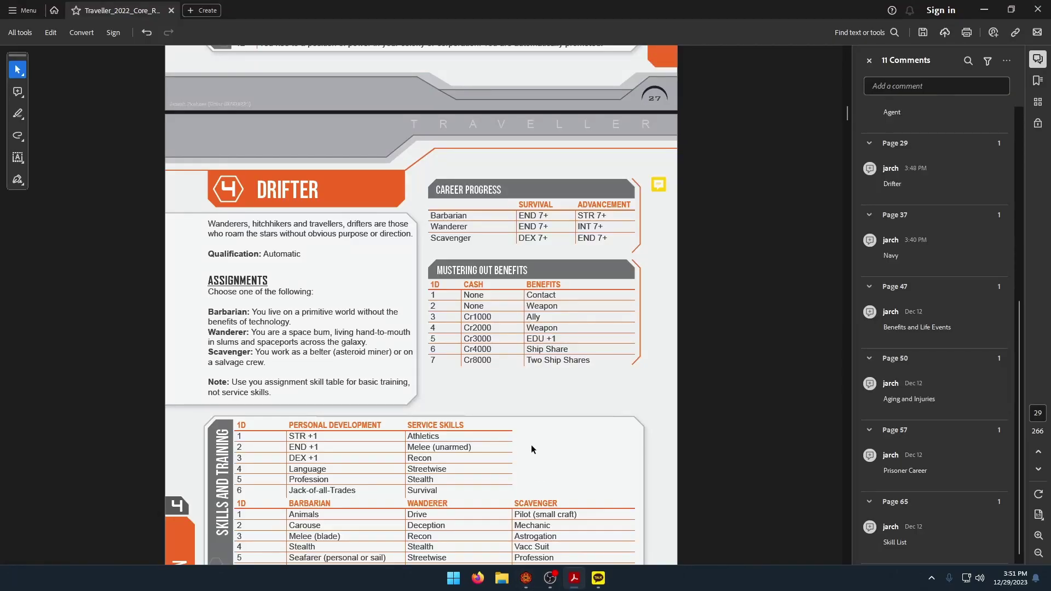
pyautogui.scroll(-10, 532, 445)
pyautogui.scroll(-5, 535, 445)
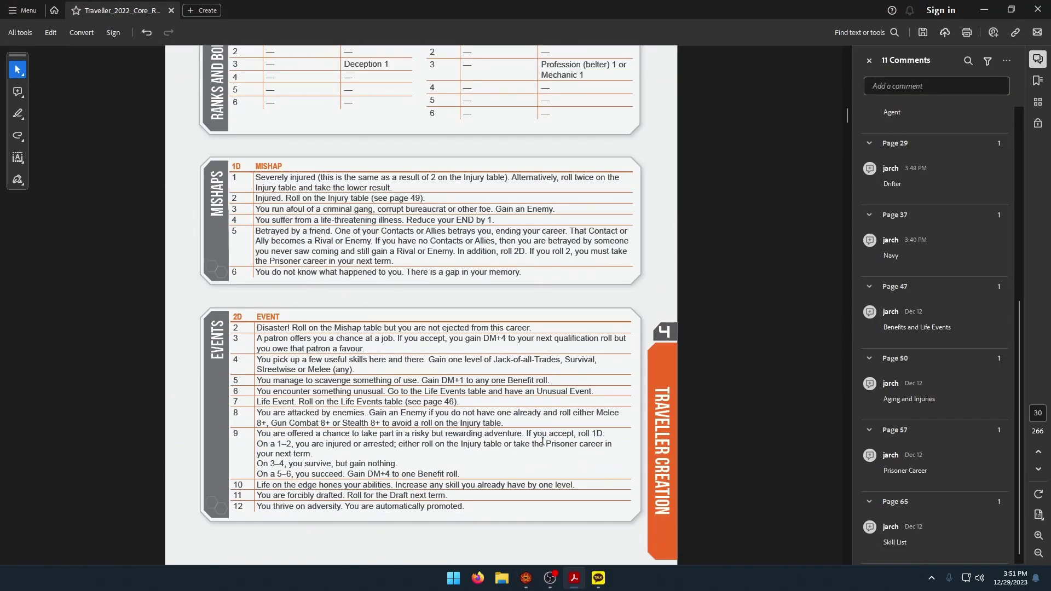
pyautogui.moveTo(525, 588)
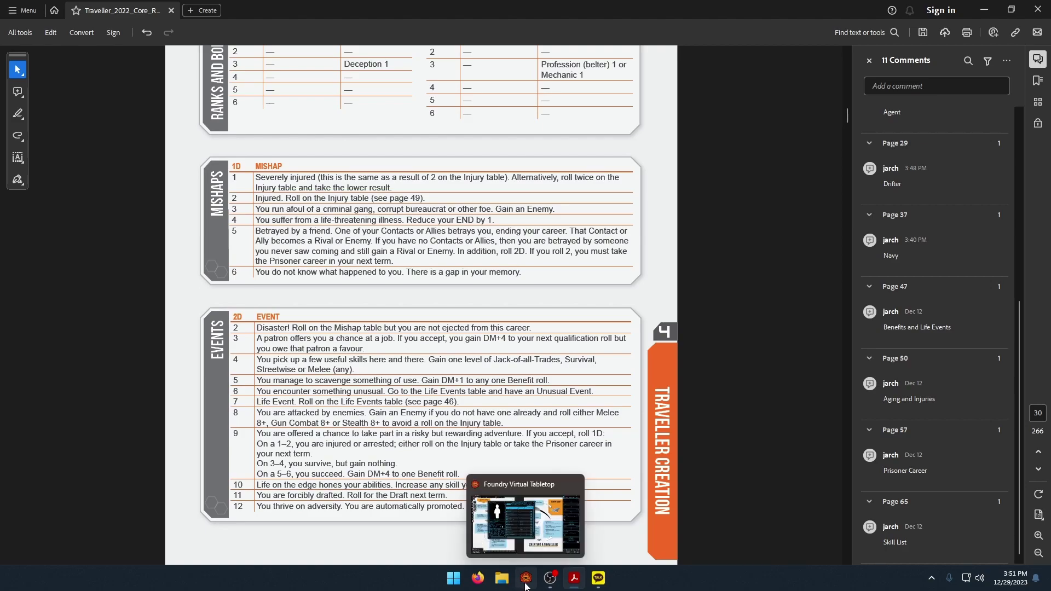
pyautogui.click(525, 586)
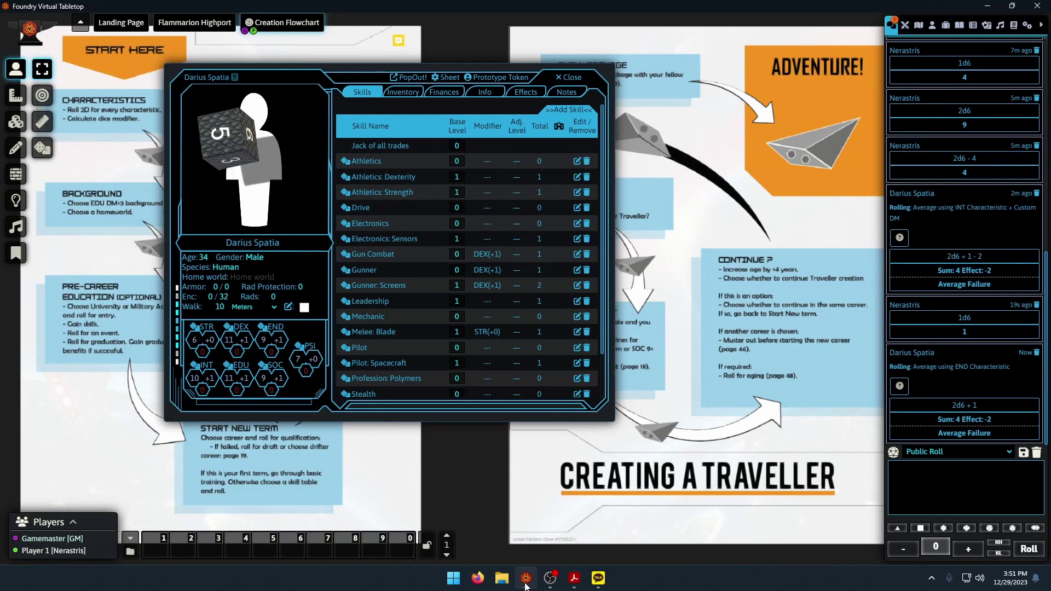
# Check the mishap roll against the rulebook's Drifter Mishaps table, and record "Gained an enemy while a Wanderer" in the character's Contacts in Foundry Virtual Tabletop.
pyautogui.click(570, 585)
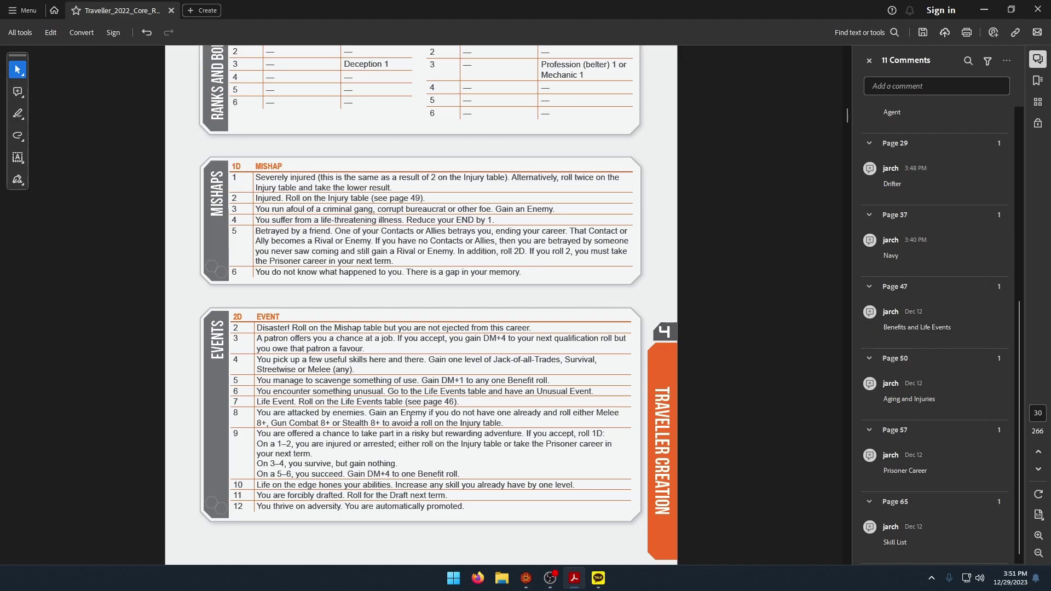
pyautogui.click(525, 578)
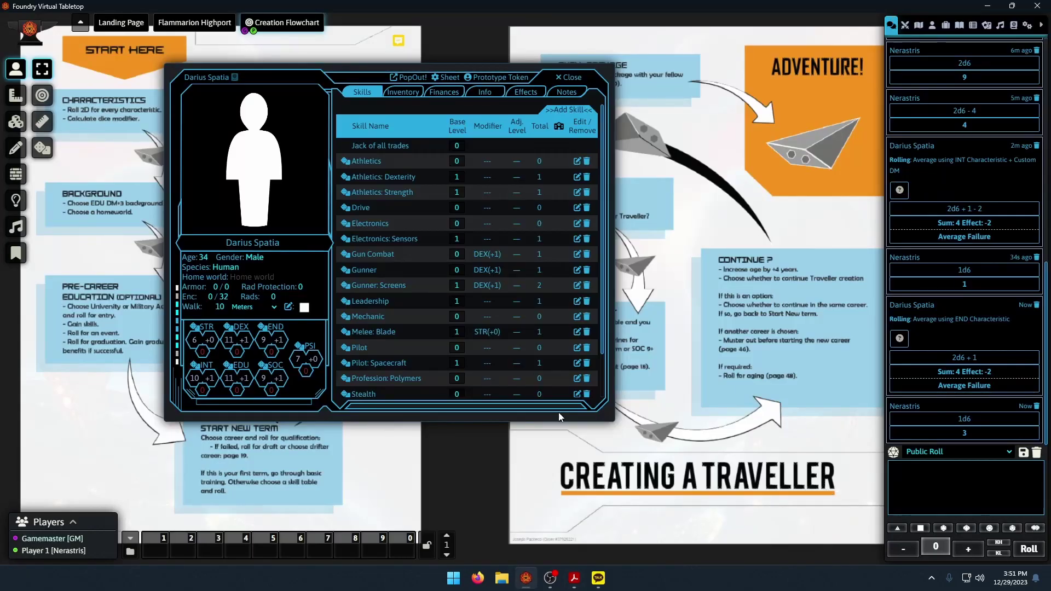
pyautogui.click(485, 94)
pyautogui.scroll(-4, 495, 241)
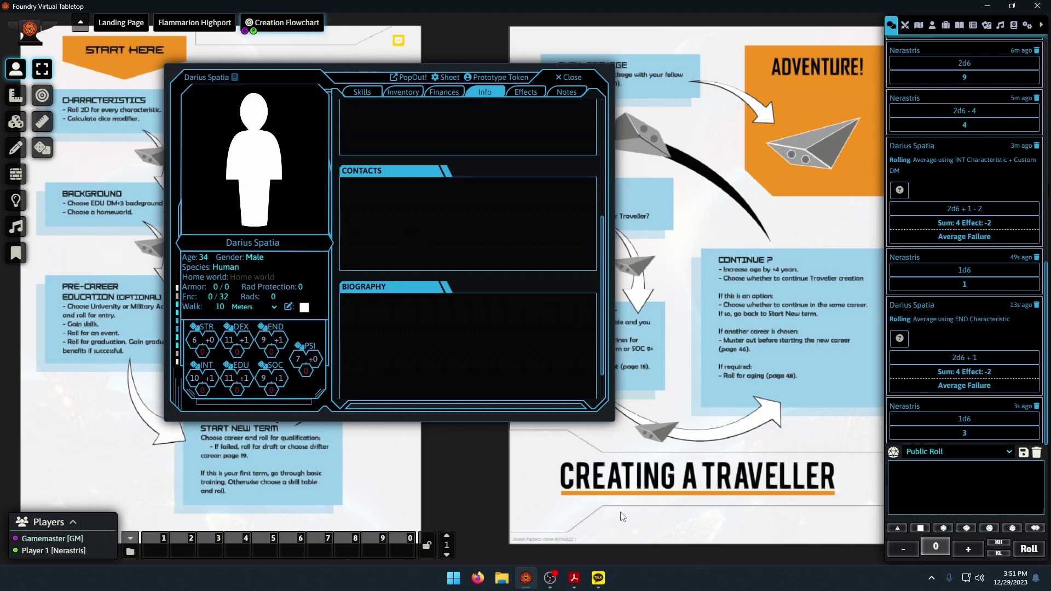
pyautogui.click(575, 585)
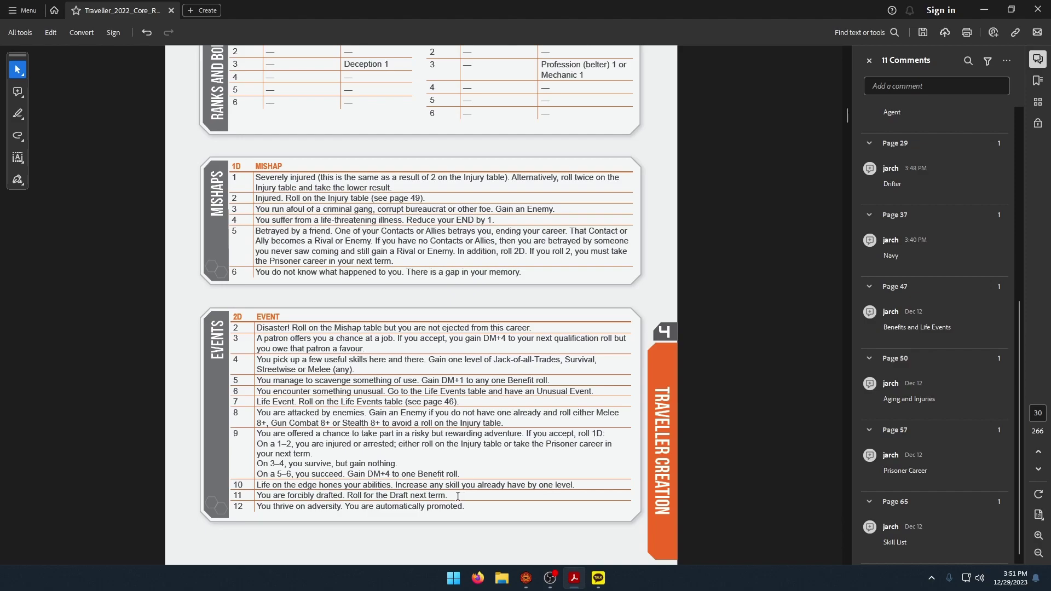
pyautogui.moveTo(529, 587)
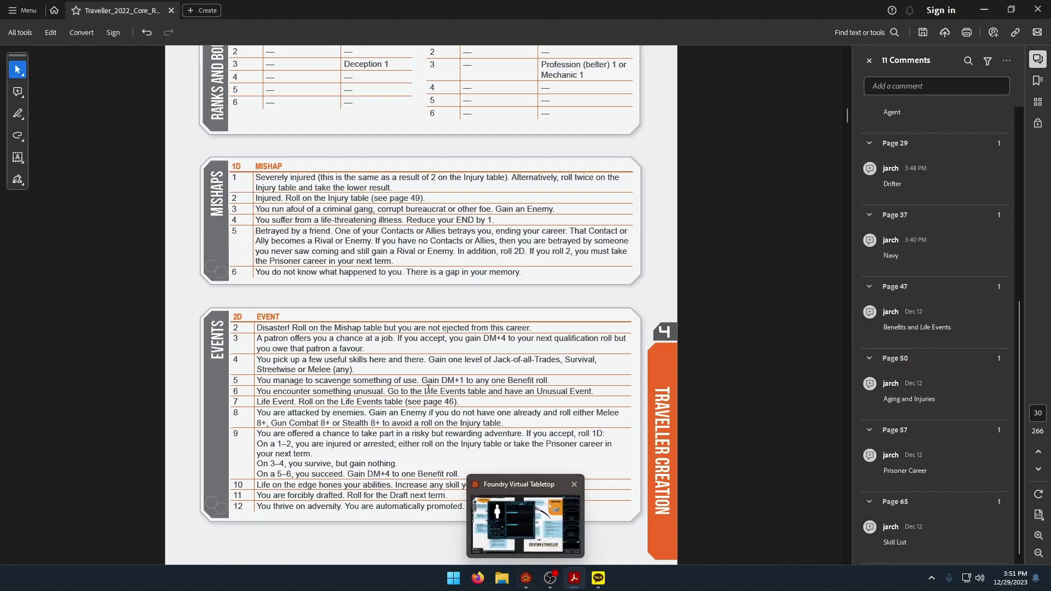
pyautogui.click(527, 580)
pyautogui.write('Gained an enemy while a Wanderer')
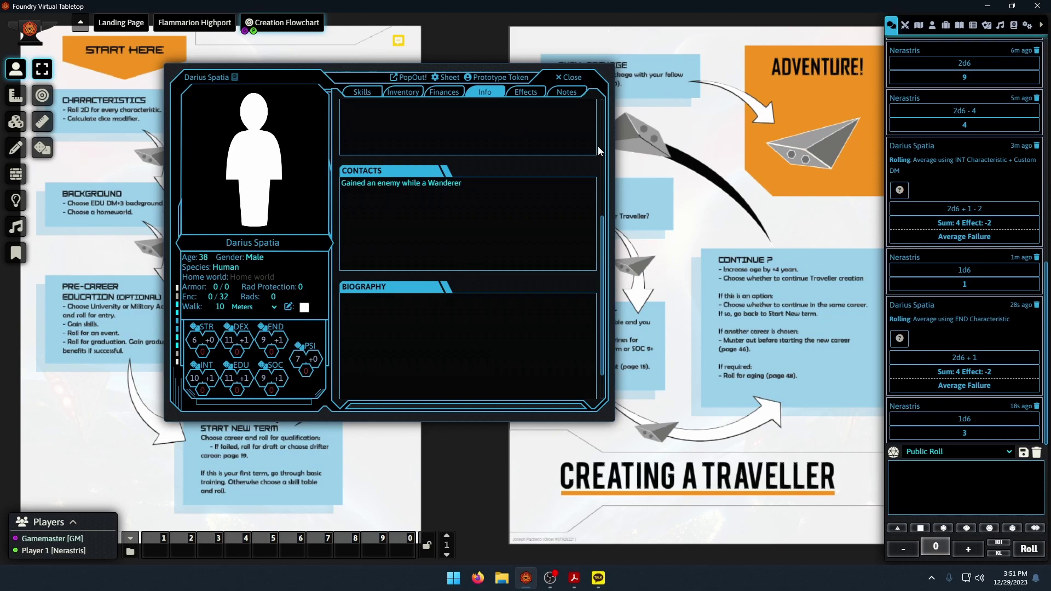
# Review the character's career notes and look up the 2d6 - 5 ageing roll in the rulebook's Ageing table.
pyautogui.click(565, 94)
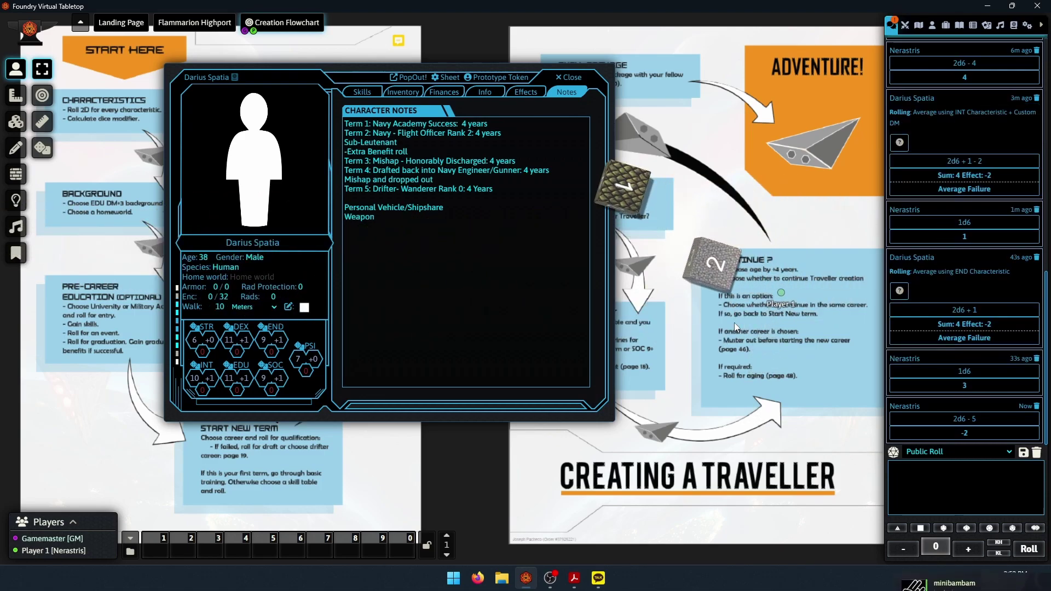
pyautogui.click(574, 578)
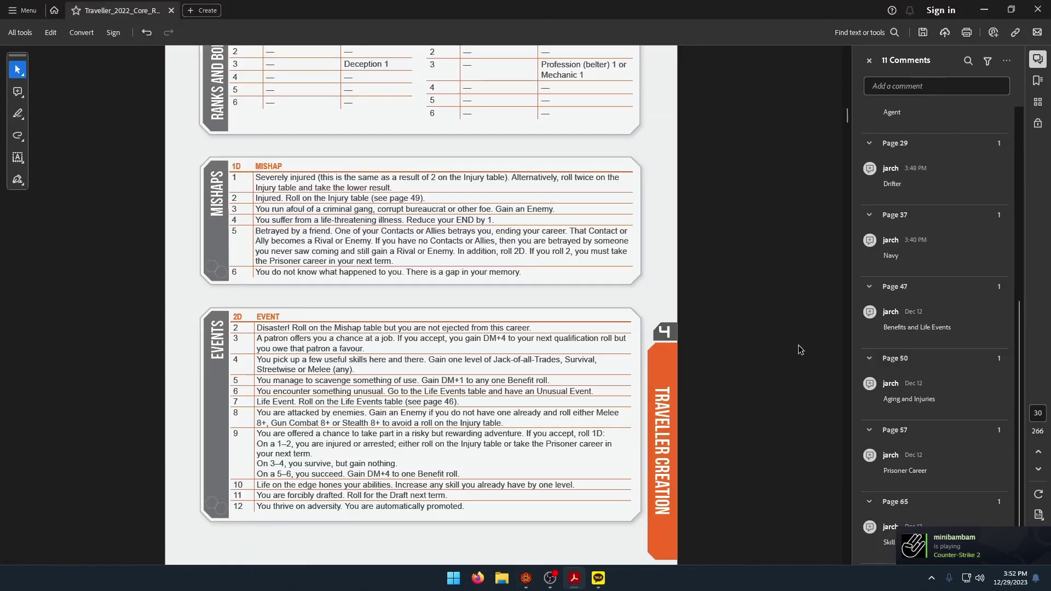
pyautogui.click(929, 405)
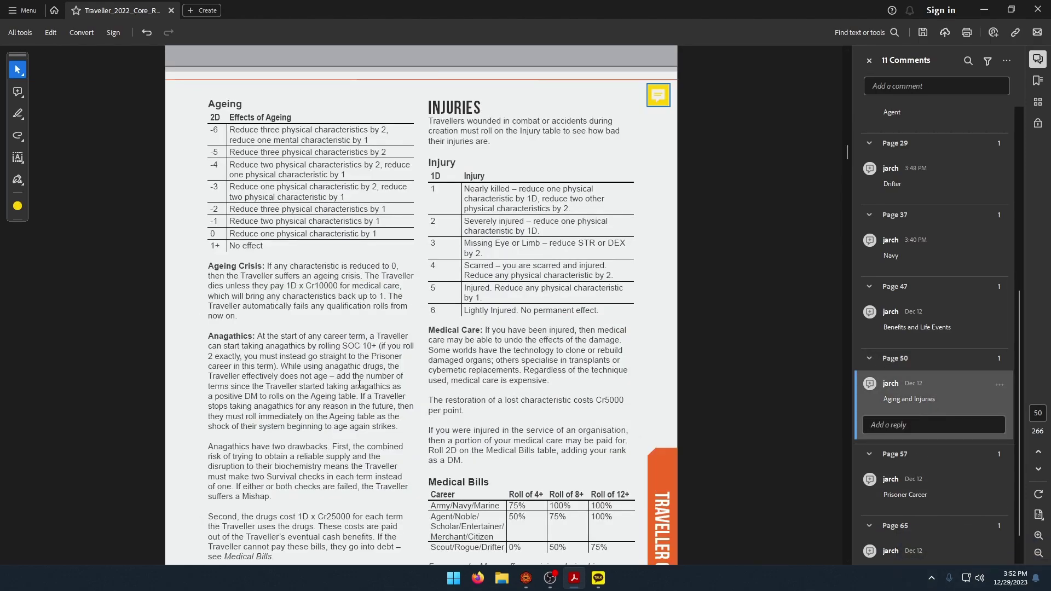
pyautogui.click(525, 578)
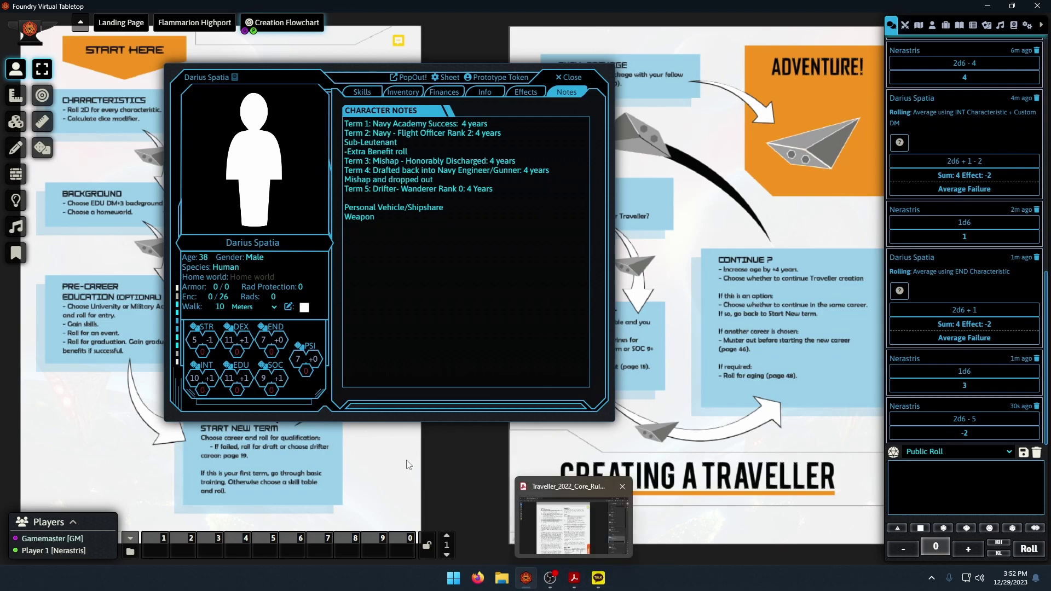
# Read the rulebook's Ageing rules and the Career Summary Table, and return to the character notes in Foundry Virtual Tabletop.
pyautogui.click(574, 578)
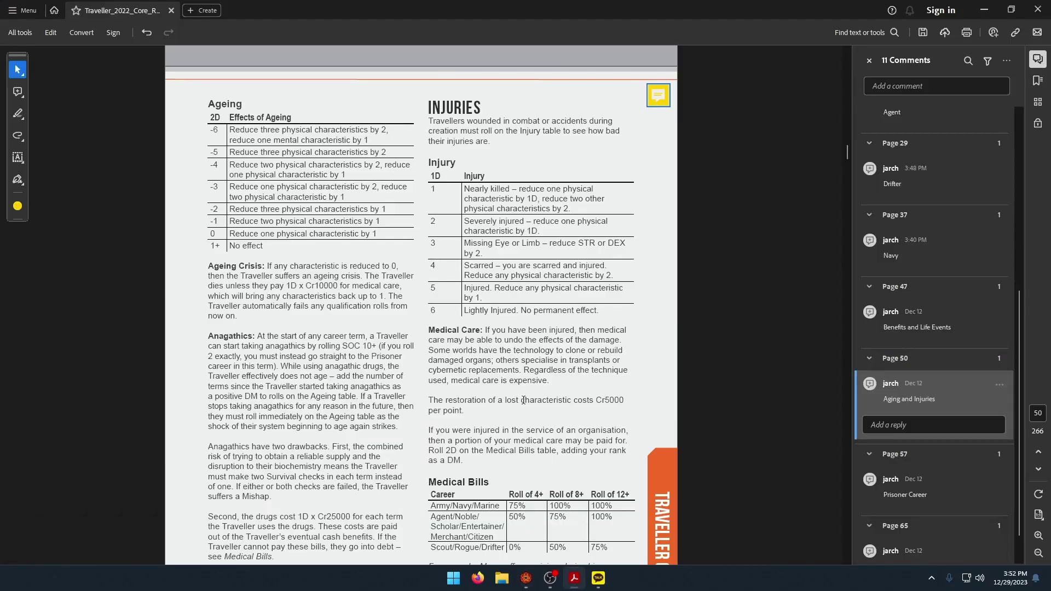
pyautogui.scroll(5, 525, 400)
pyautogui.scroll(2, 525, 400)
pyautogui.scroll(3, 926, 270)
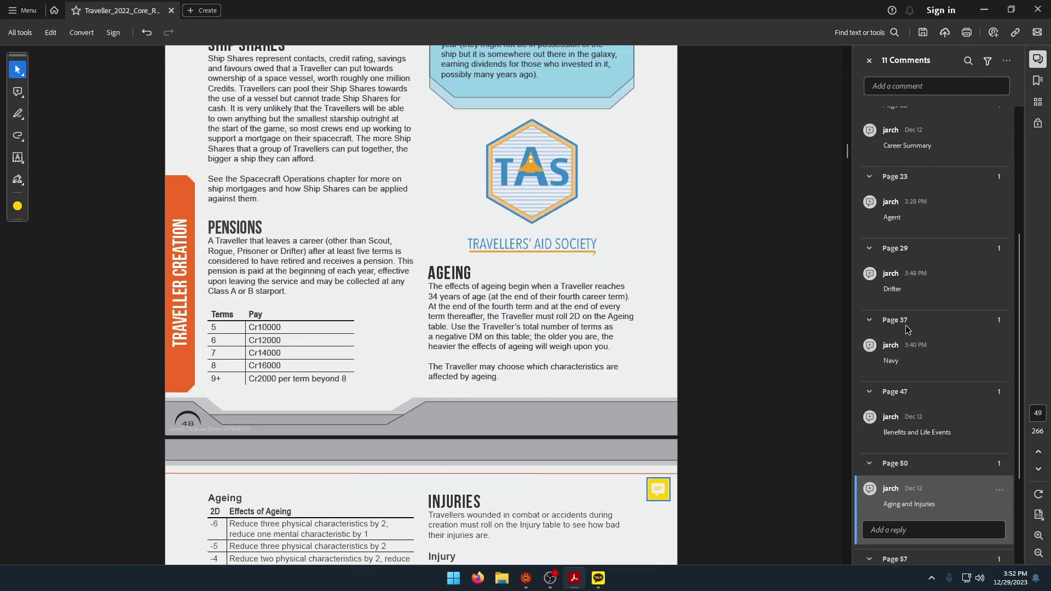
pyautogui.click(925, 267)
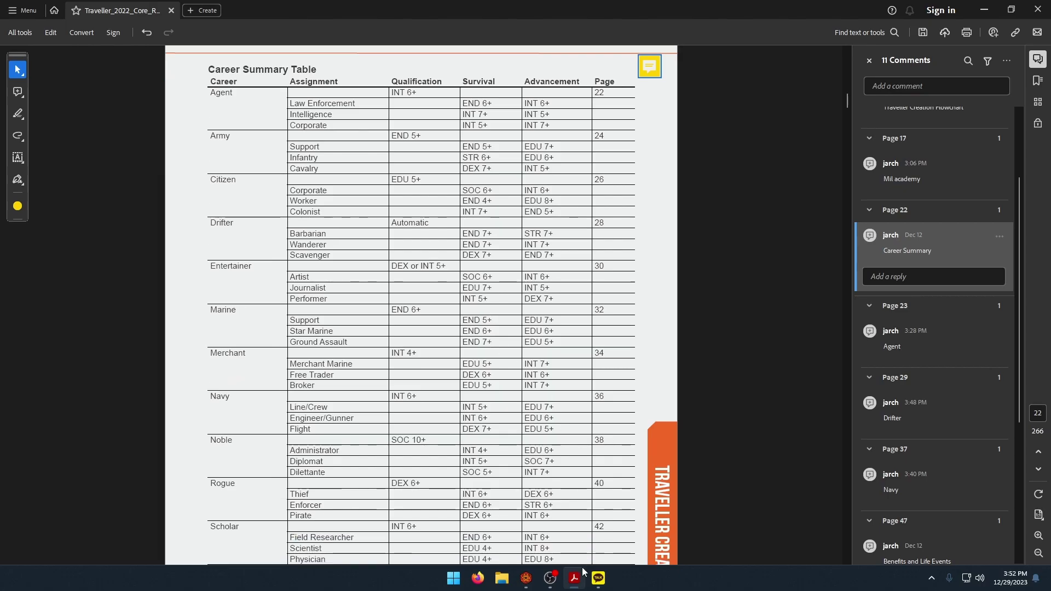
pyautogui.click(527, 578)
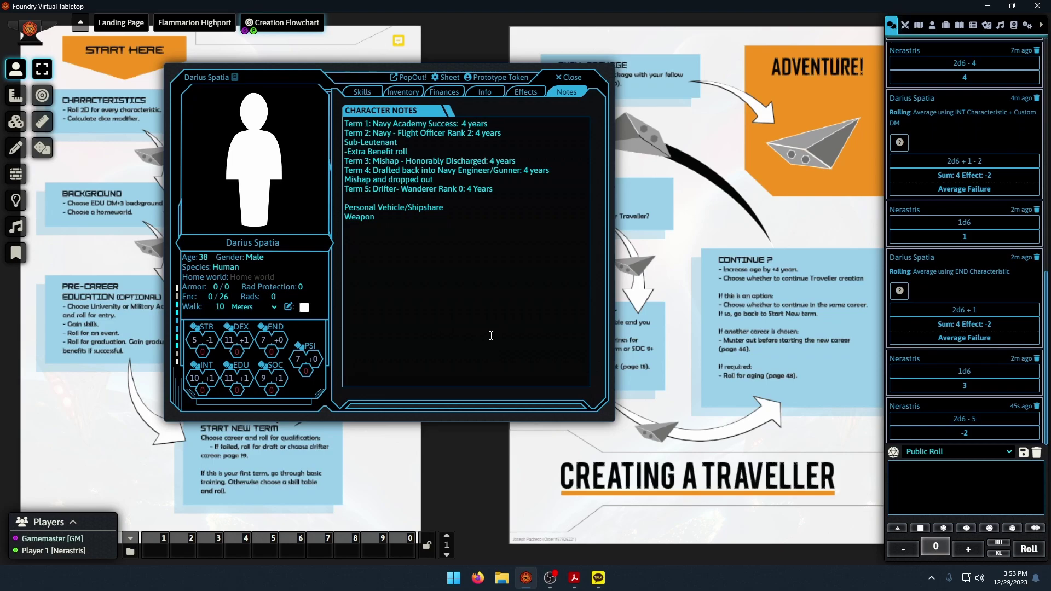
# Check the Personal Vehicle/Shipshare and Weapon entries in the character notes against the rulebook's Other Benefits descriptions.
pyautogui.tripleClick(371, 224)
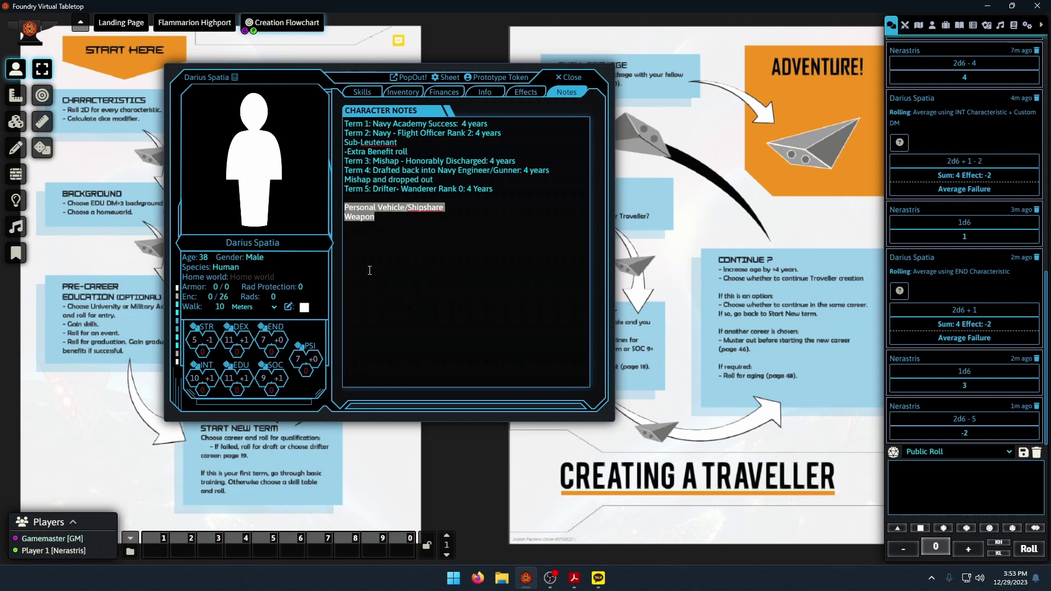
pyautogui.click(375, 226)
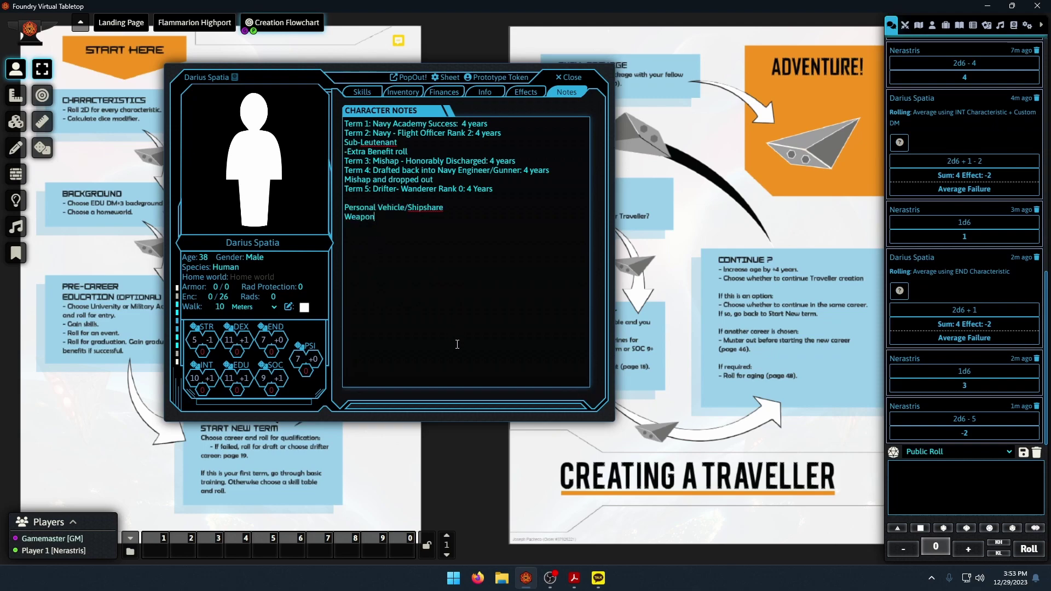
pyautogui.click(575, 579)
pyautogui.scroll(-1, 945, 430)
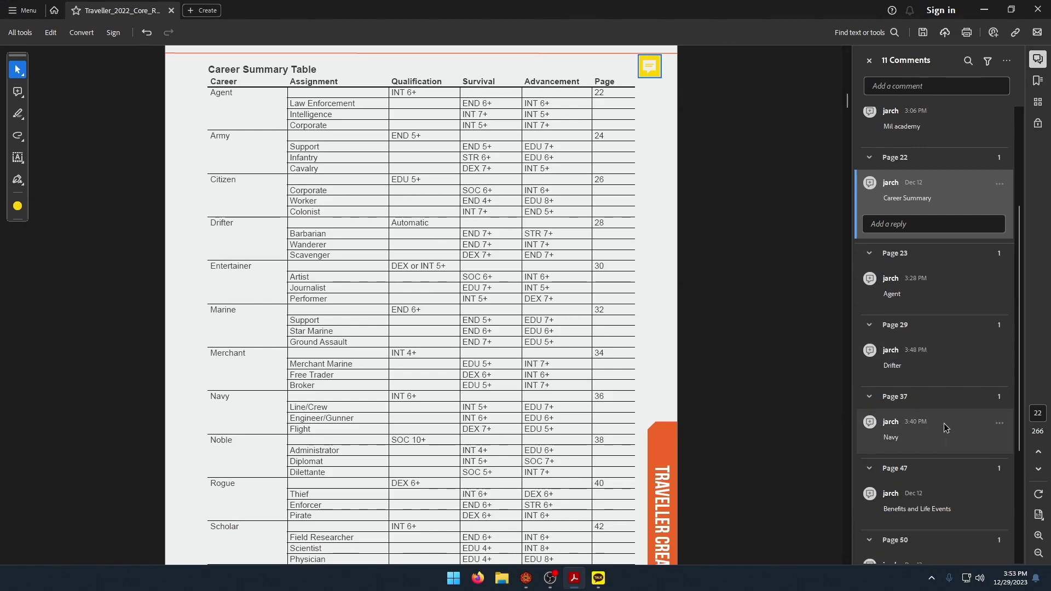
pyautogui.click(940, 531)
pyautogui.scroll(-10, 416, 334)
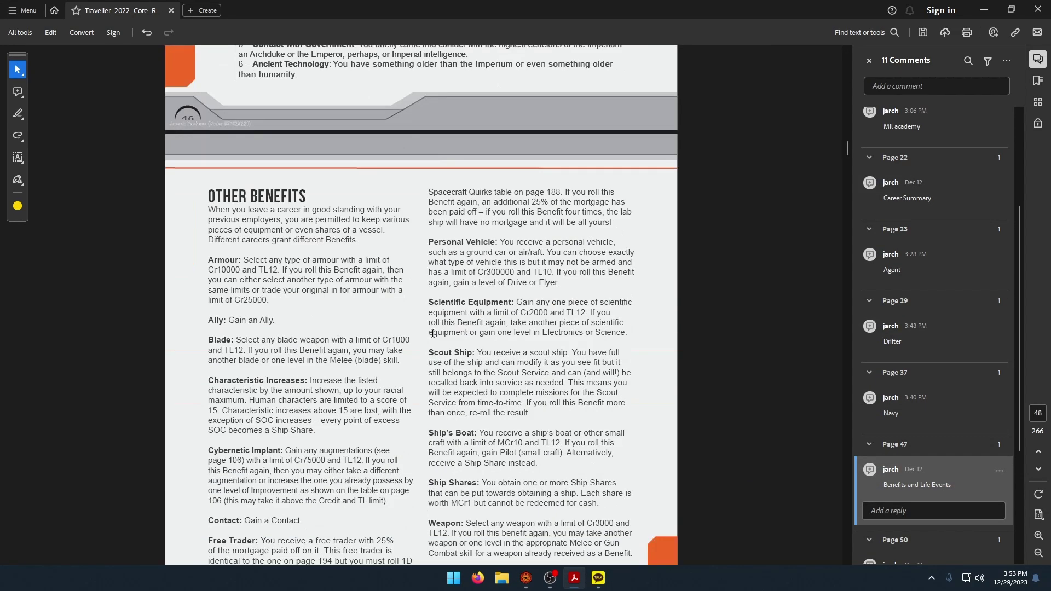
pyautogui.scroll(-3, 492, 350)
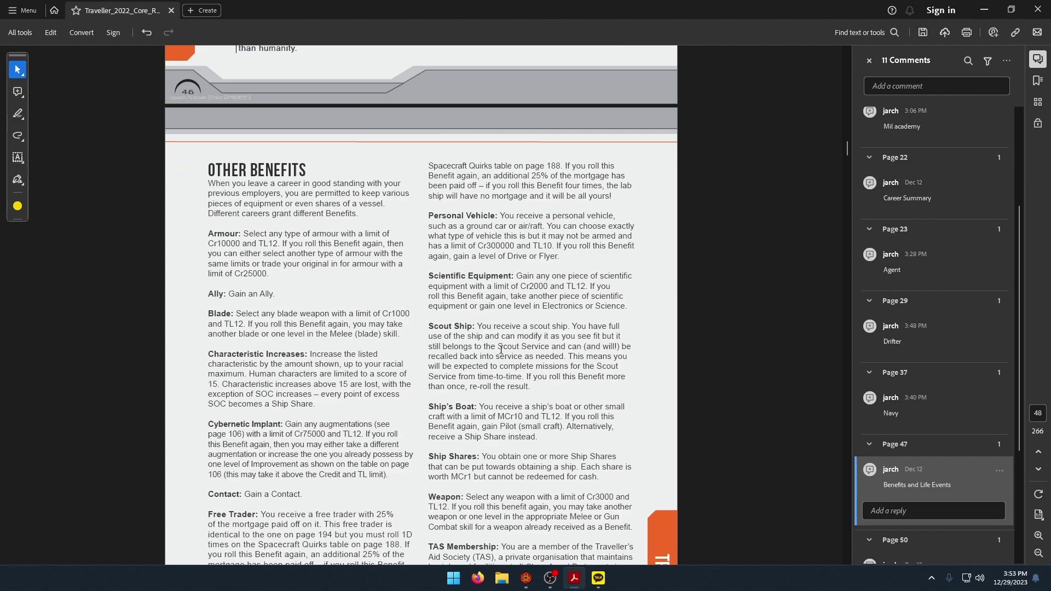
pyautogui.scroll(2, 500, 360)
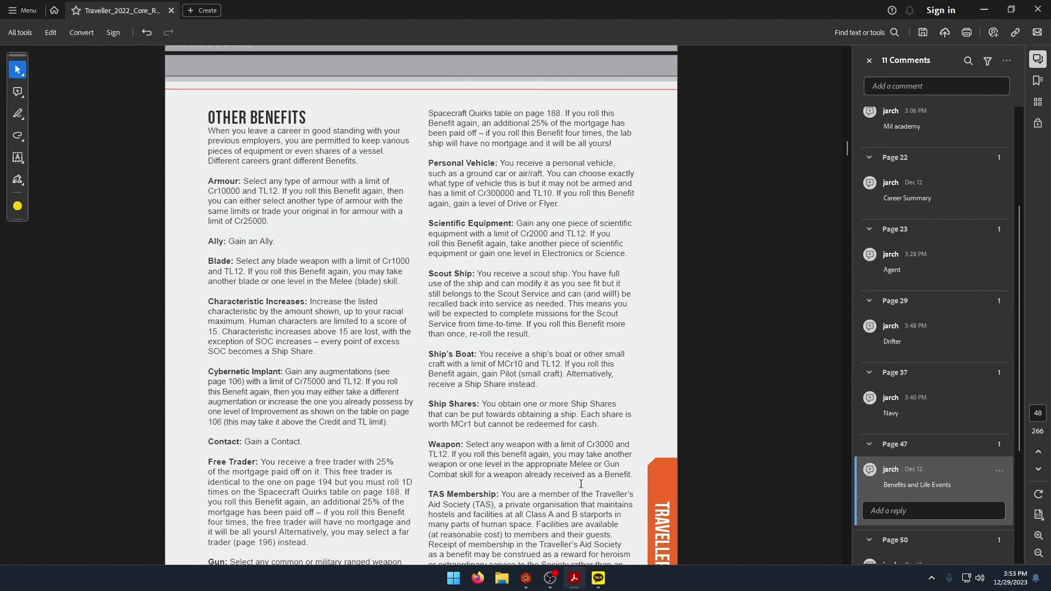
pyautogui.scroll(-2, 526, 433)
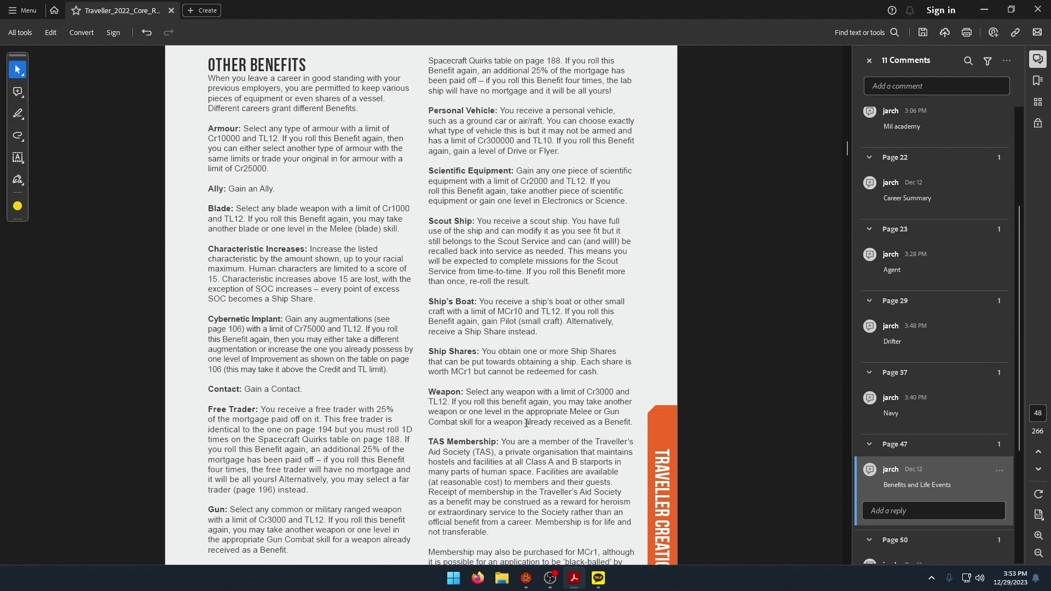
pyautogui.scroll(-3, 527, 423)
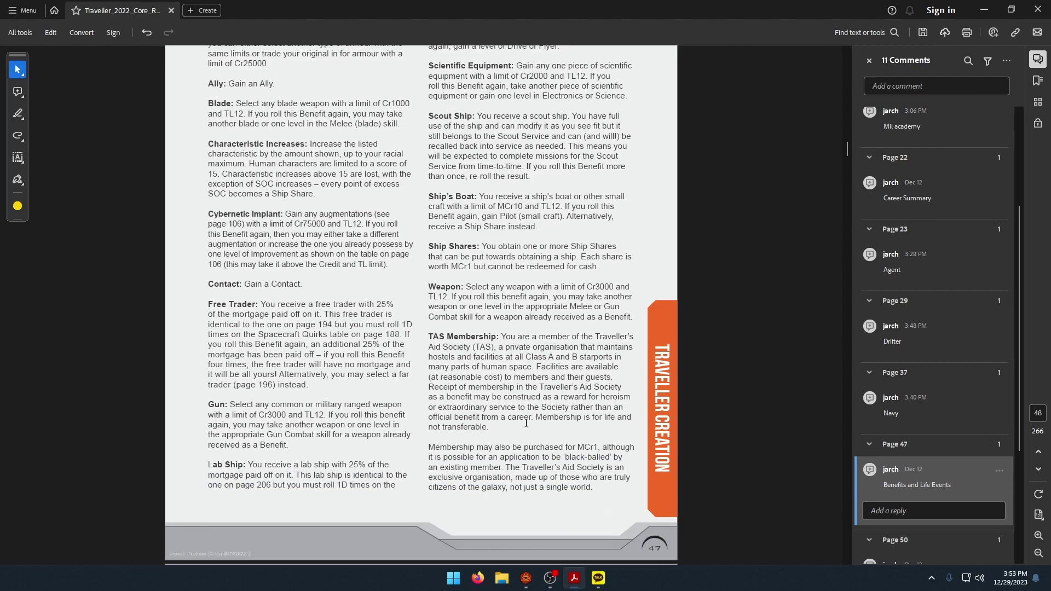
pyautogui.scroll(2, 527, 424)
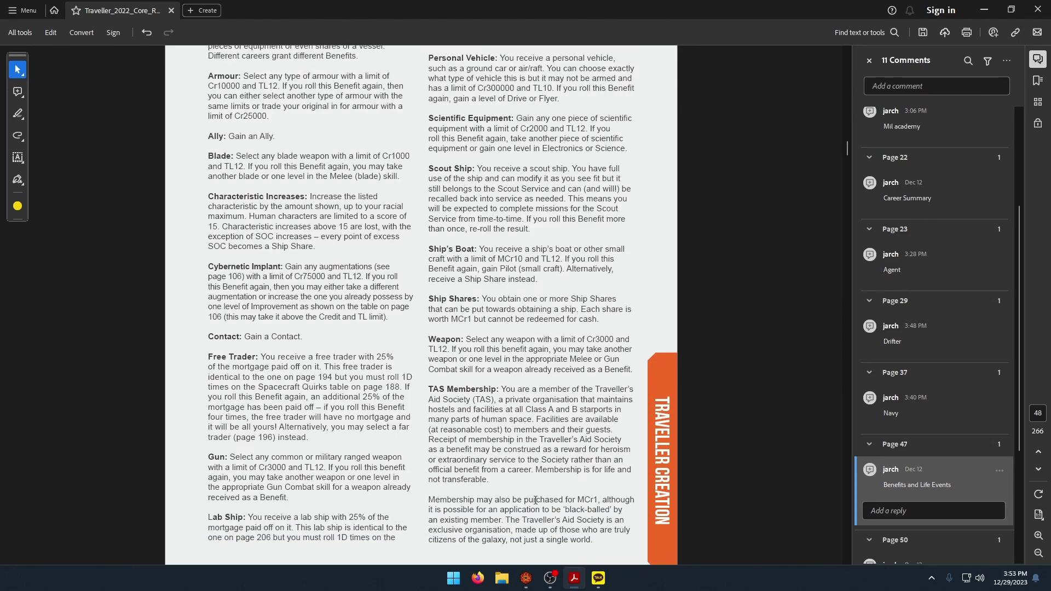
pyautogui.click(524, 579)
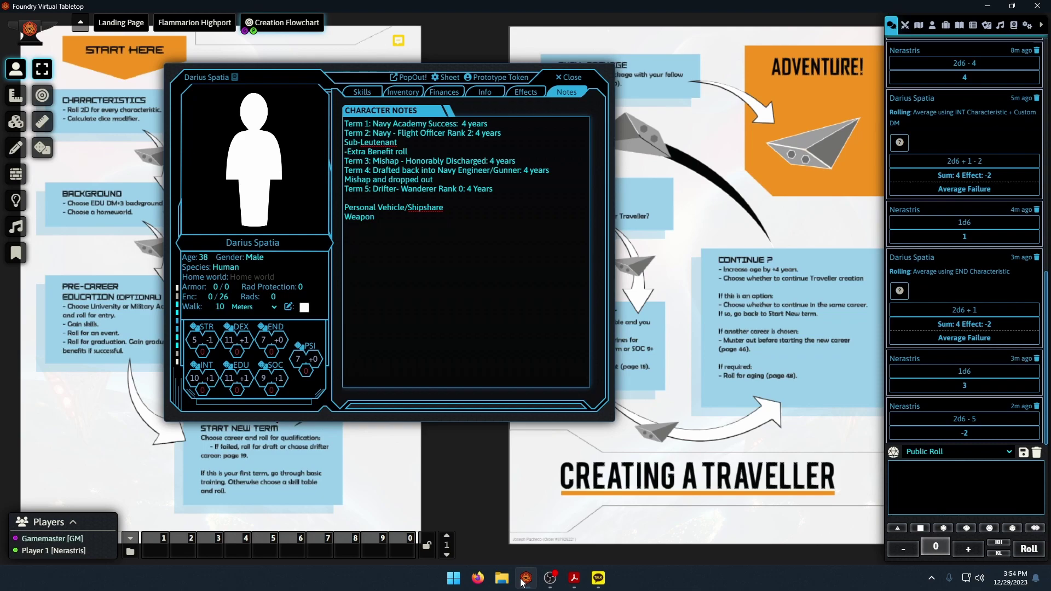
# Show the rulebook's bookmarks beside the Other Benefits rules, and review the character's notes and skills in Foundry Virtual Tabletop for the weapon choice.
pyautogui.click(574, 578)
pyautogui.scroll(3, 509, 436)
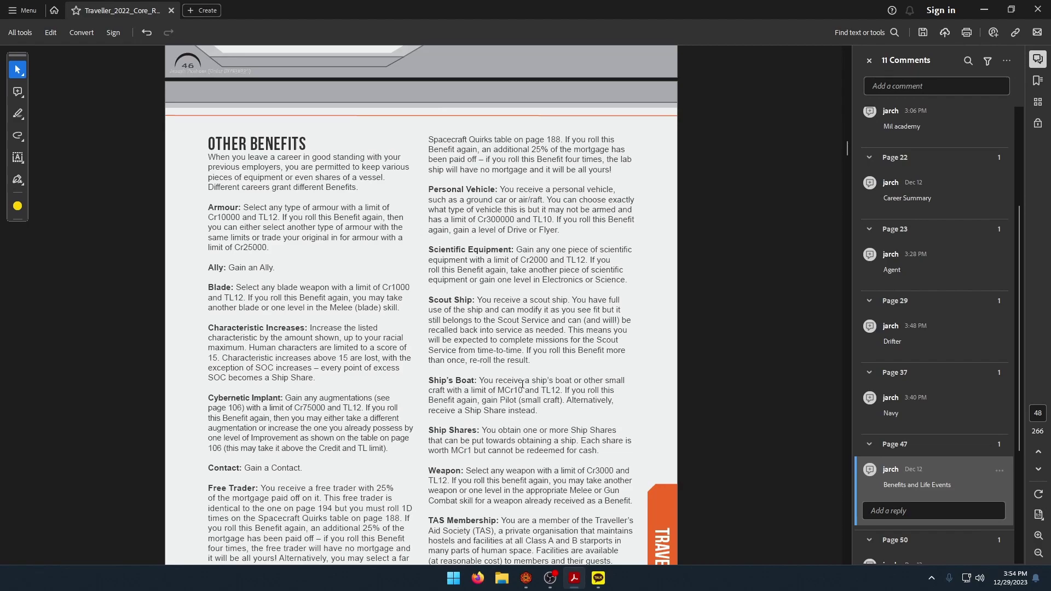
pyautogui.click(1038, 80)
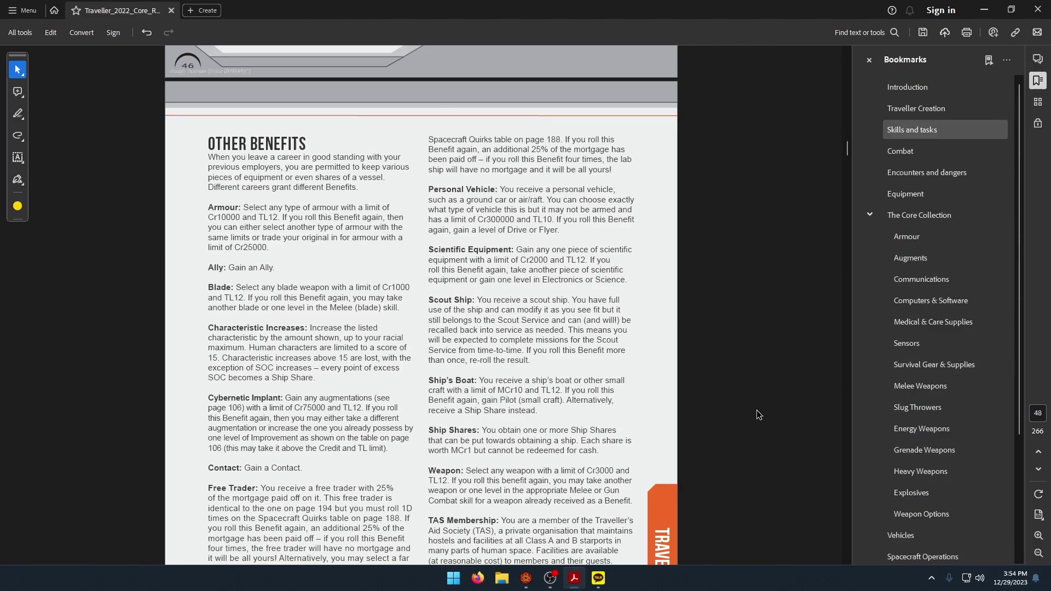
pyautogui.click(527, 579)
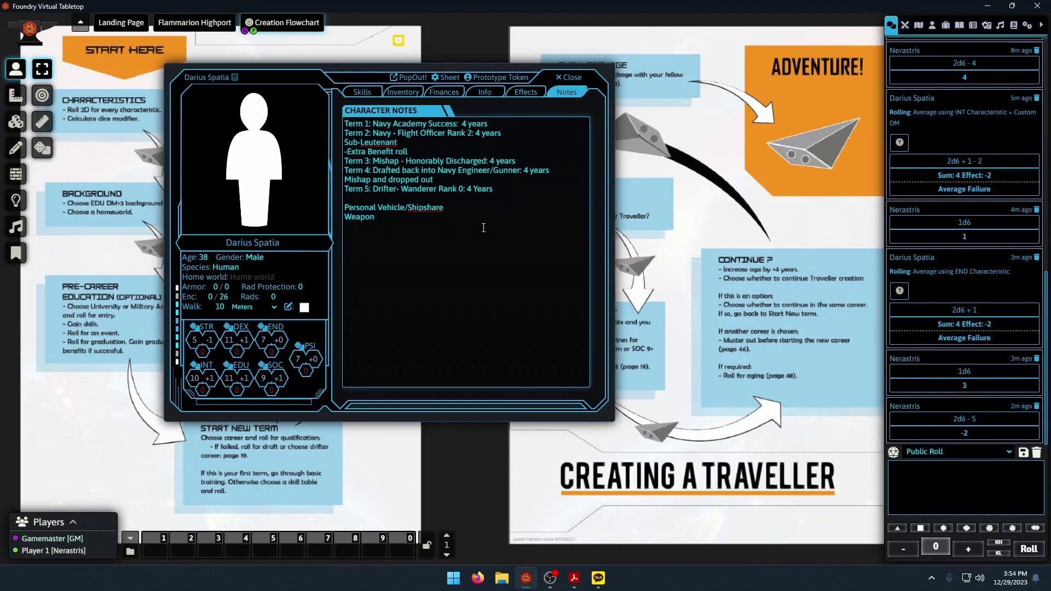
pyautogui.click(574, 579)
pyautogui.scroll(-2, 507, 424)
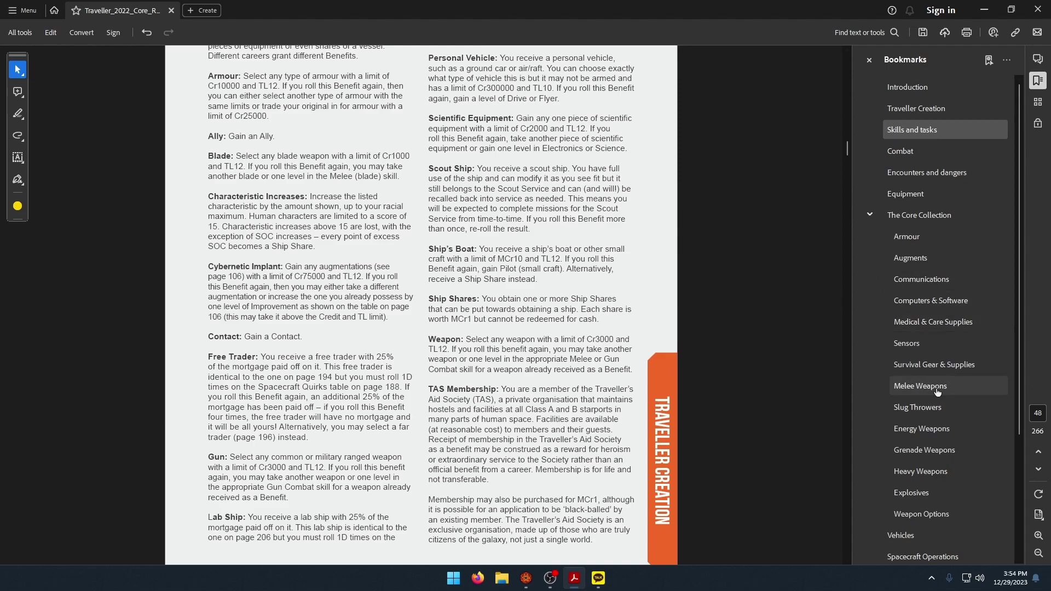
pyautogui.scroll(-3, 876, 416)
pyautogui.click(526, 578)
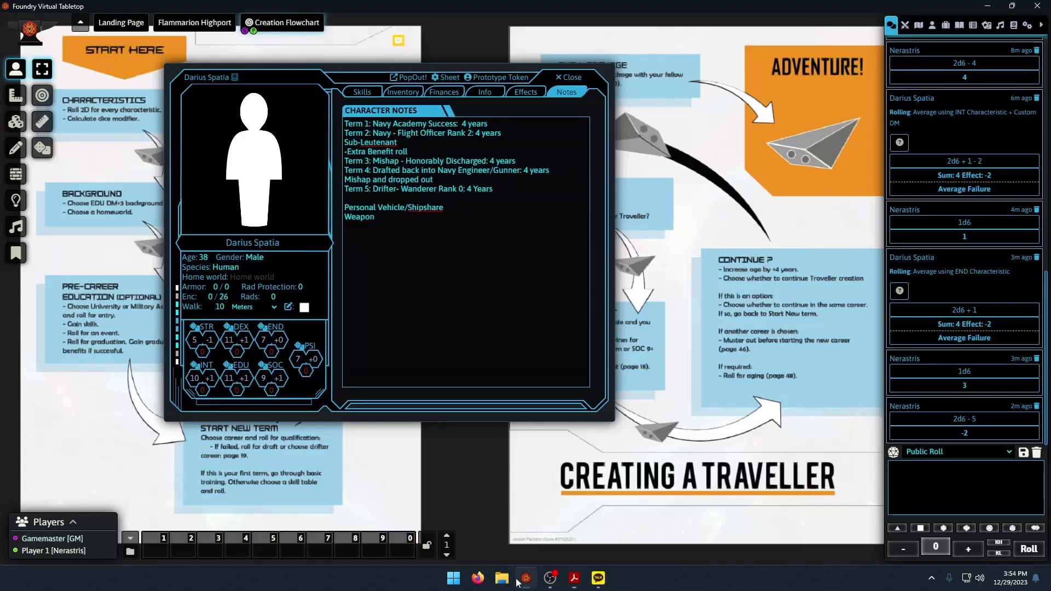
pyautogui.click(364, 96)
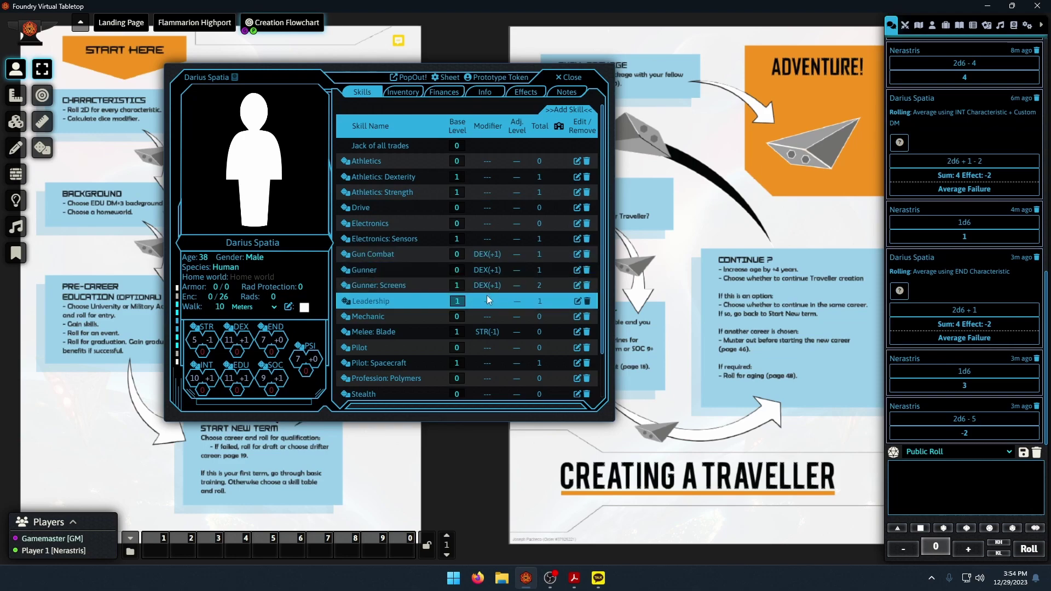
# Browse the rulebook's Slug Throwers and Energy Weapons sections for a weapon for the character.
pyautogui.click(574, 577)
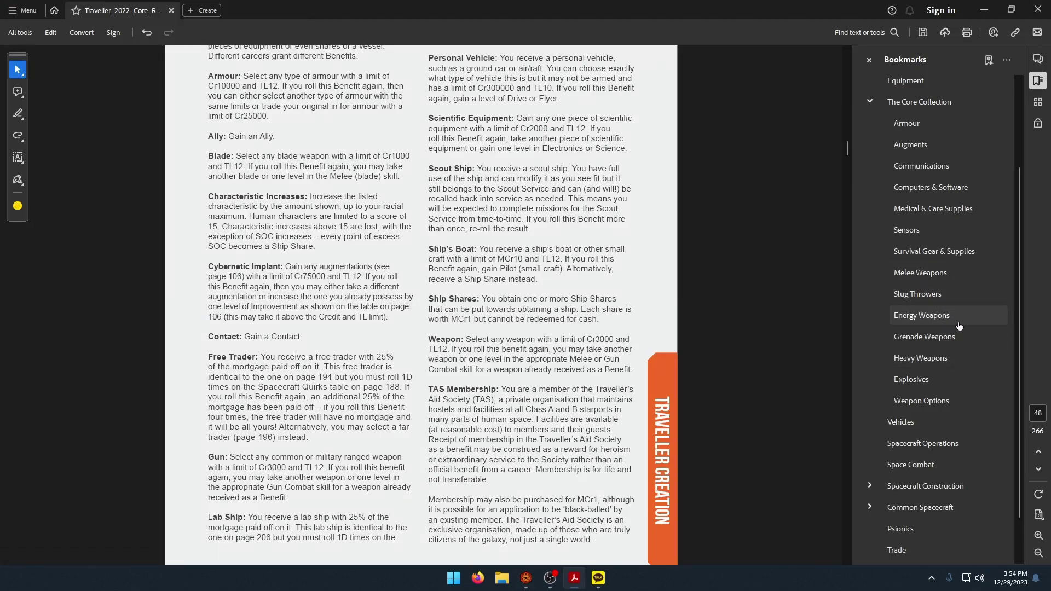
pyautogui.click(931, 294)
pyautogui.scroll(10, 672, 358)
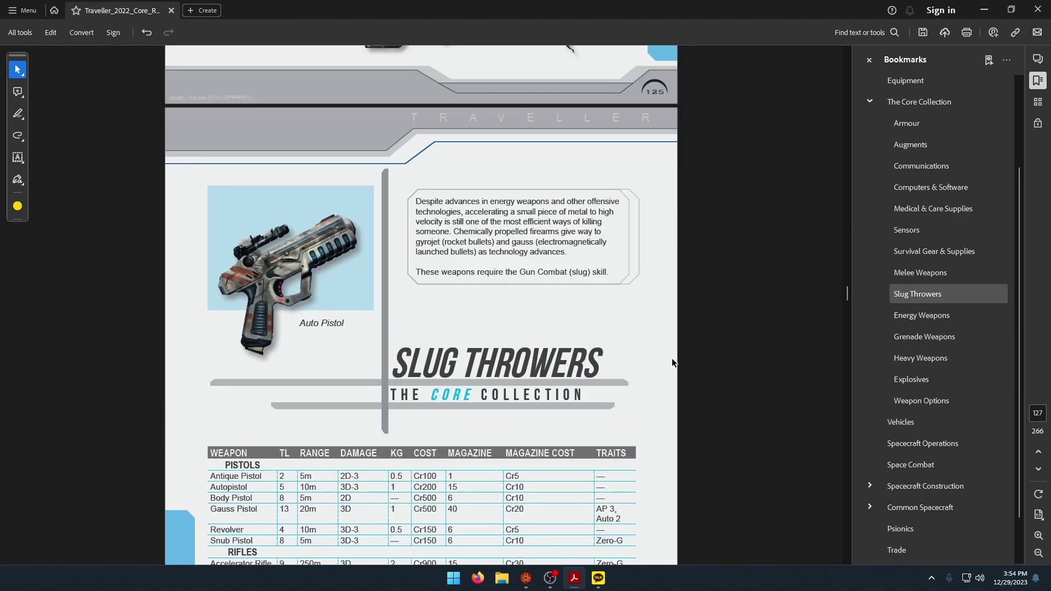
pyautogui.scroll(-15, 666, 367)
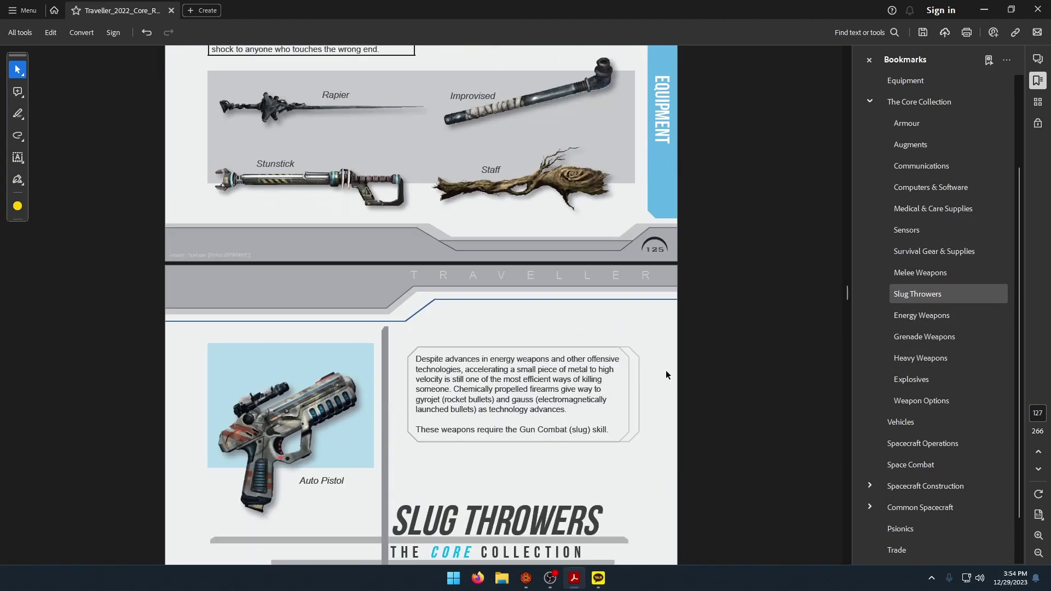
pyautogui.scroll(-15, 657, 380)
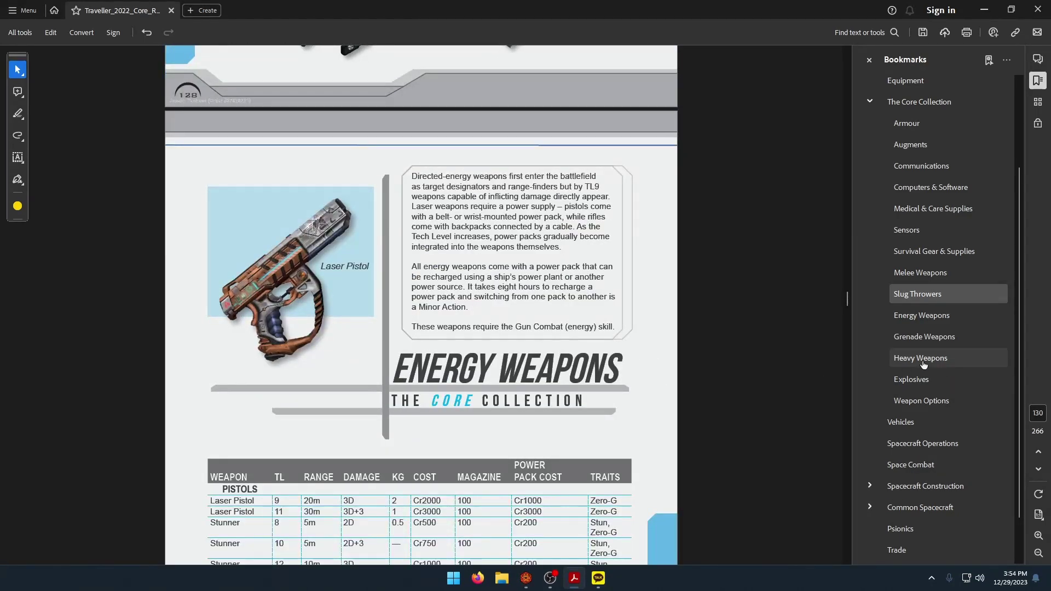
pyautogui.scroll(-10, 692, 345)
pyautogui.scroll(-12, 540, 345)
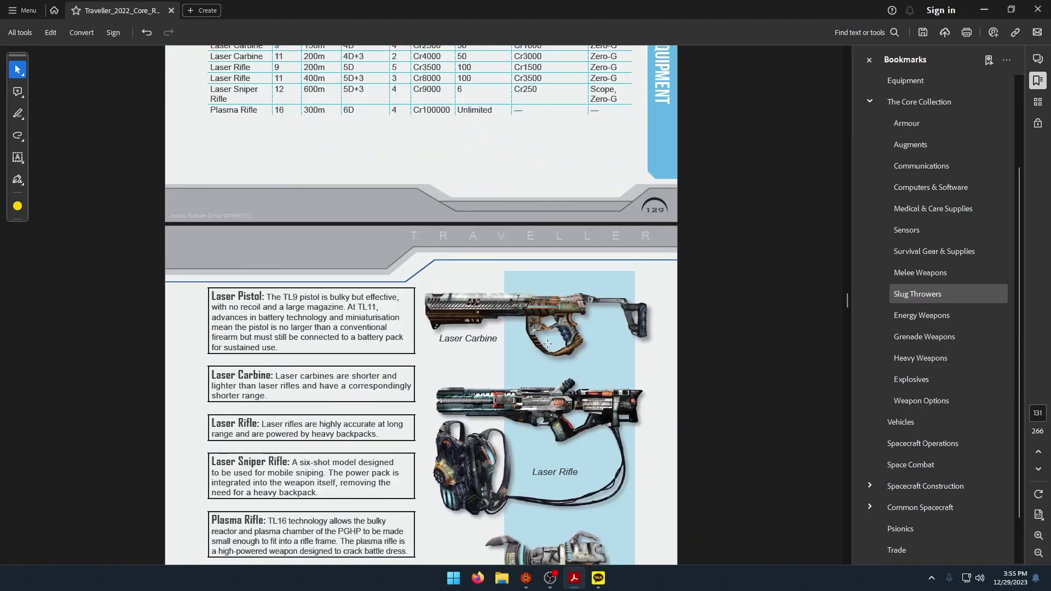
# Look over the rulebook's Energy Weapons and grenade pages, and go back to the Slug Throwers table to compare weapons.
pyautogui.scroll(-8, 537, 338)
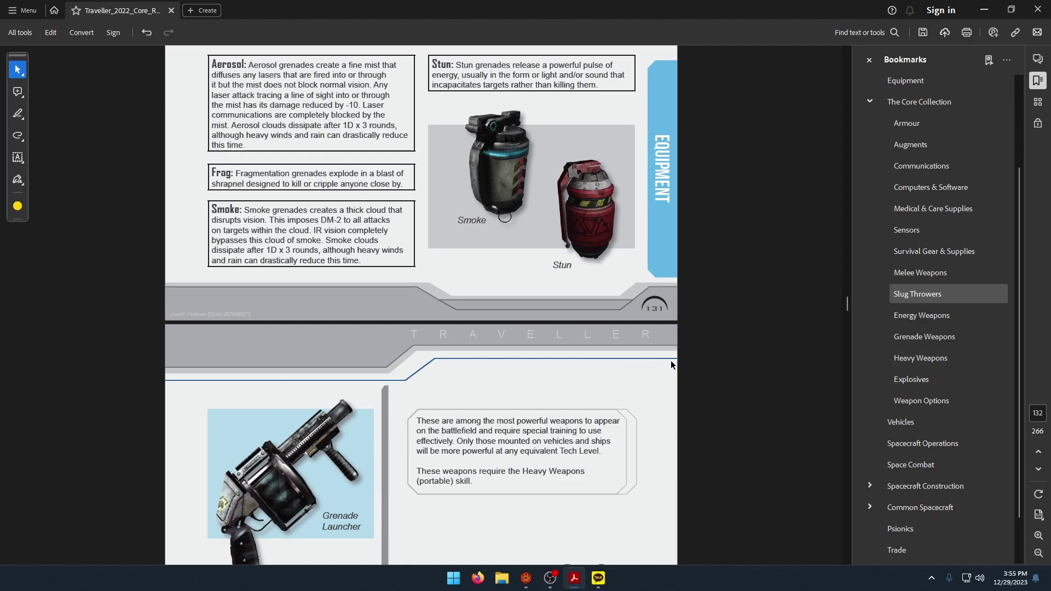
pyautogui.scroll(8, 671, 361)
pyautogui.scroll(12, 644, 371)
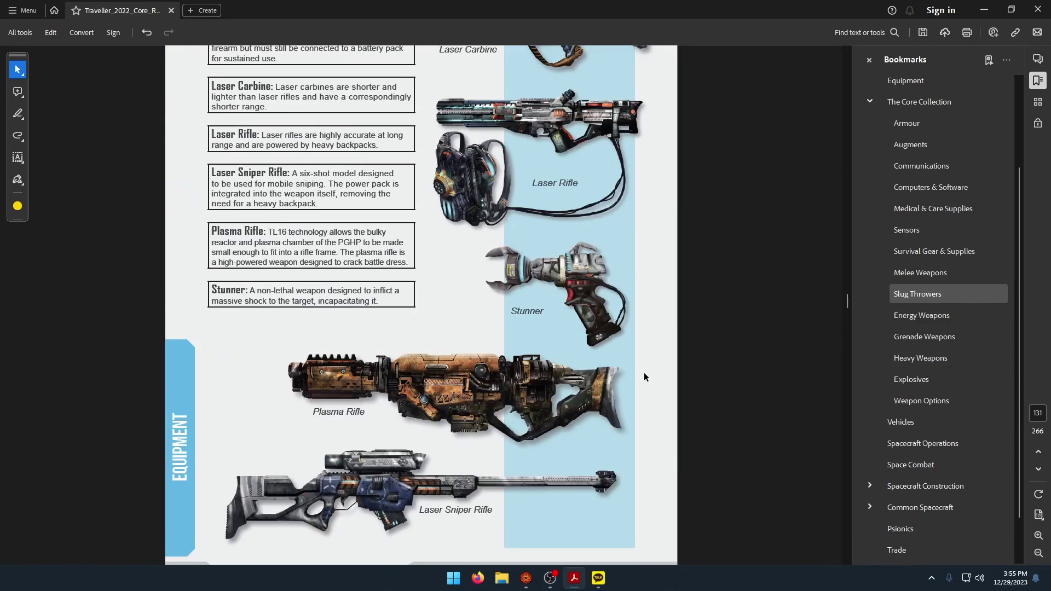
pyautogui.scroll(4, 643, 374)
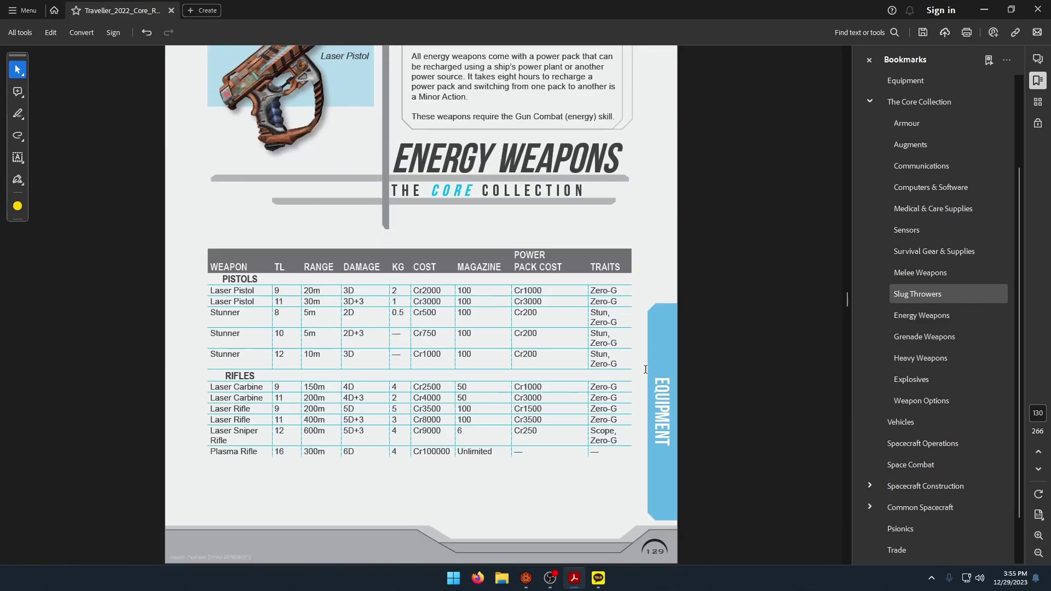
pyautogui.scroll(3, 904, 298)
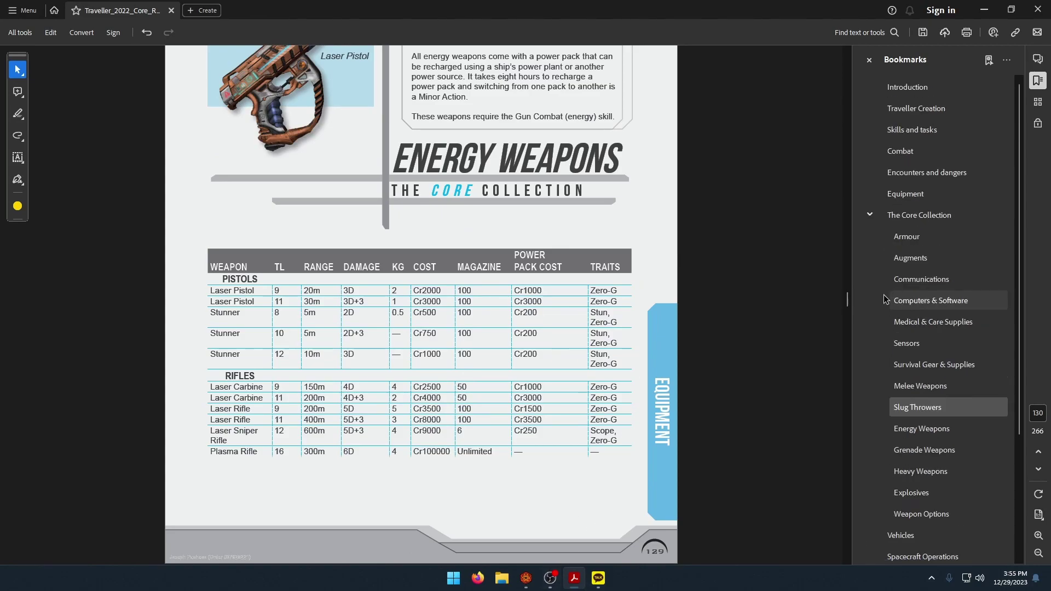
pyautogui.scroll(12, 631, 339)
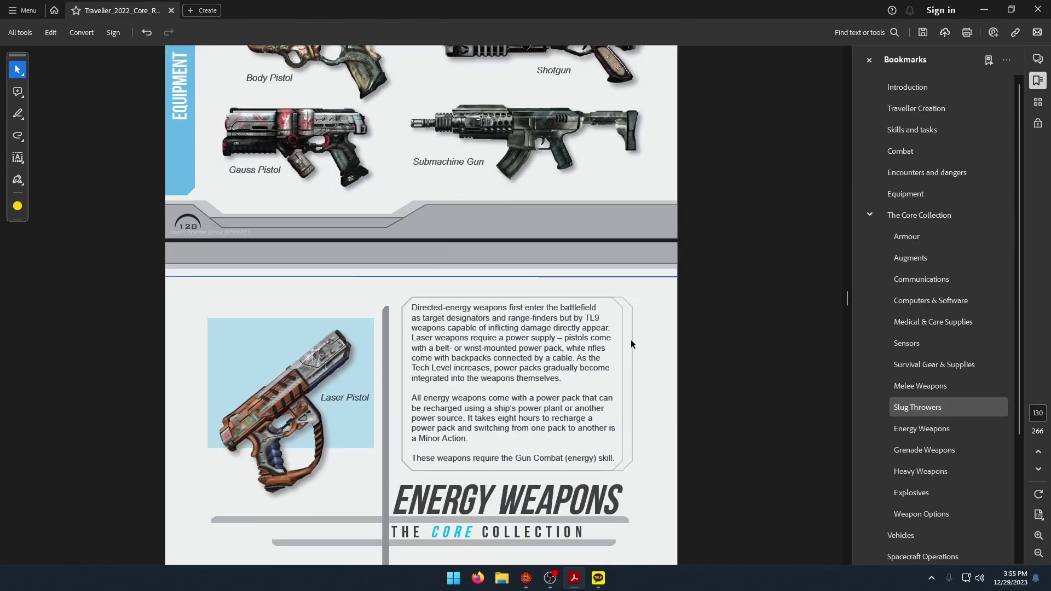
pyautogui.scroll(15, 586, 336)
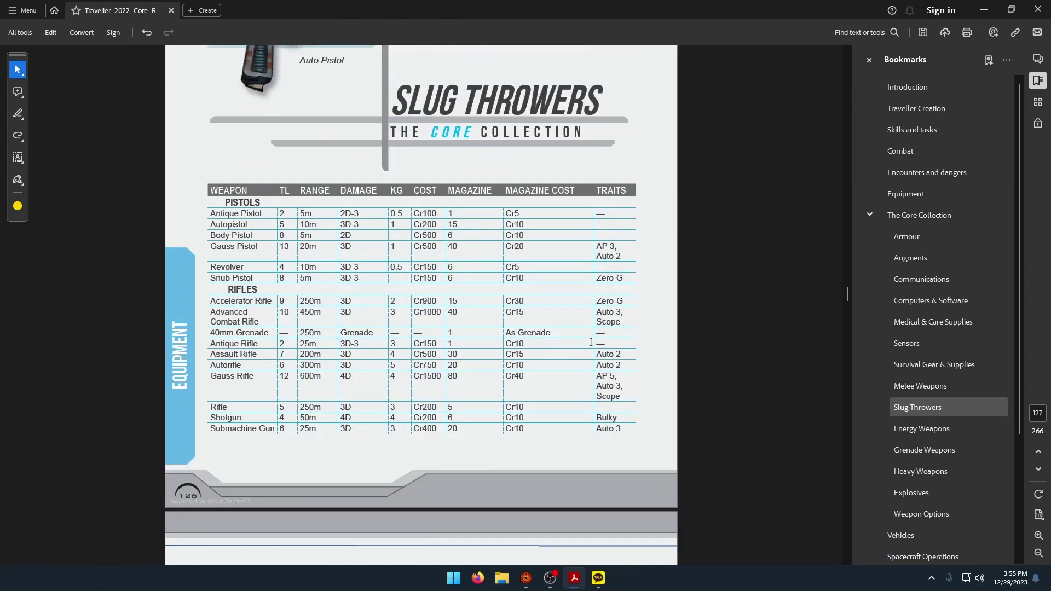
pyautogui.scroll(8, 434, 341)
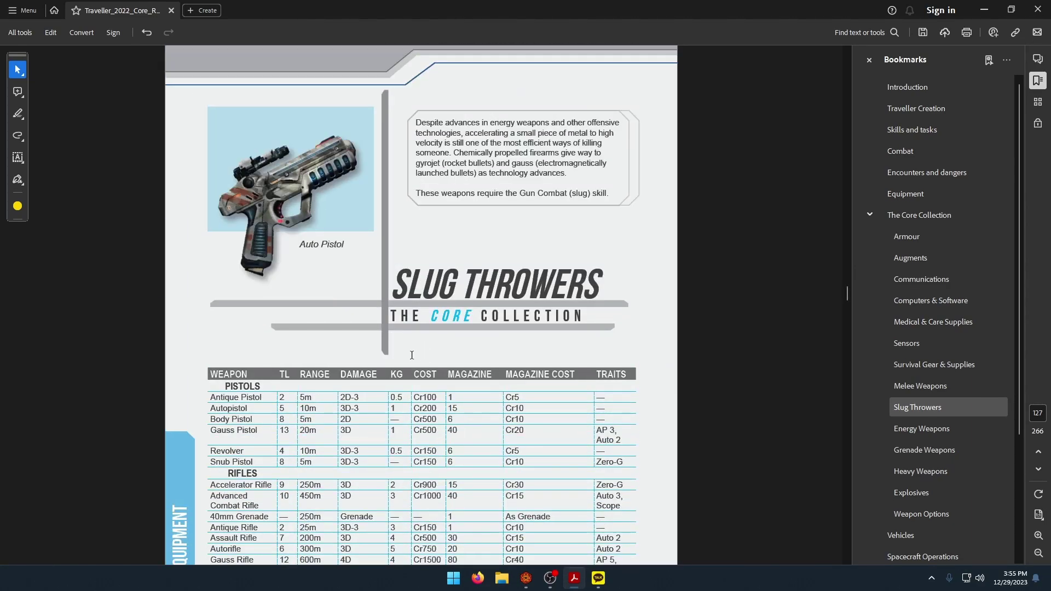
# Read the Slug Throwers descriptions and illustrations, and look back through the Slug Throwers and Melee Weapons tables.
pyautogui.scroll(-7, 390, 387)
pyautogui.scroll(-15, 390, 387)
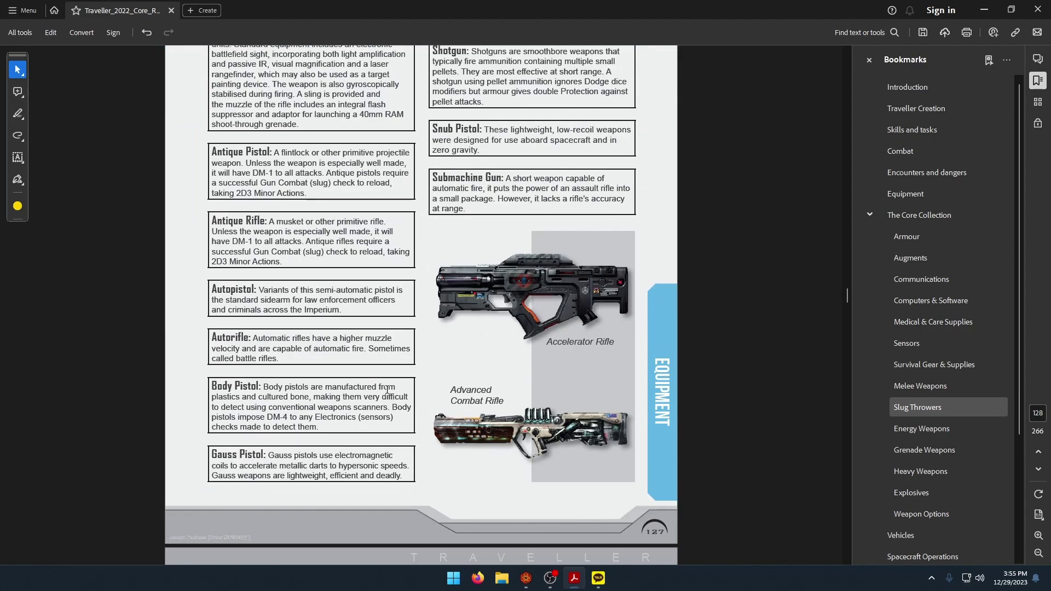
pyautogui.scroll(-8, 382, 388)
pyautogui.scroll(11, 381, 387)
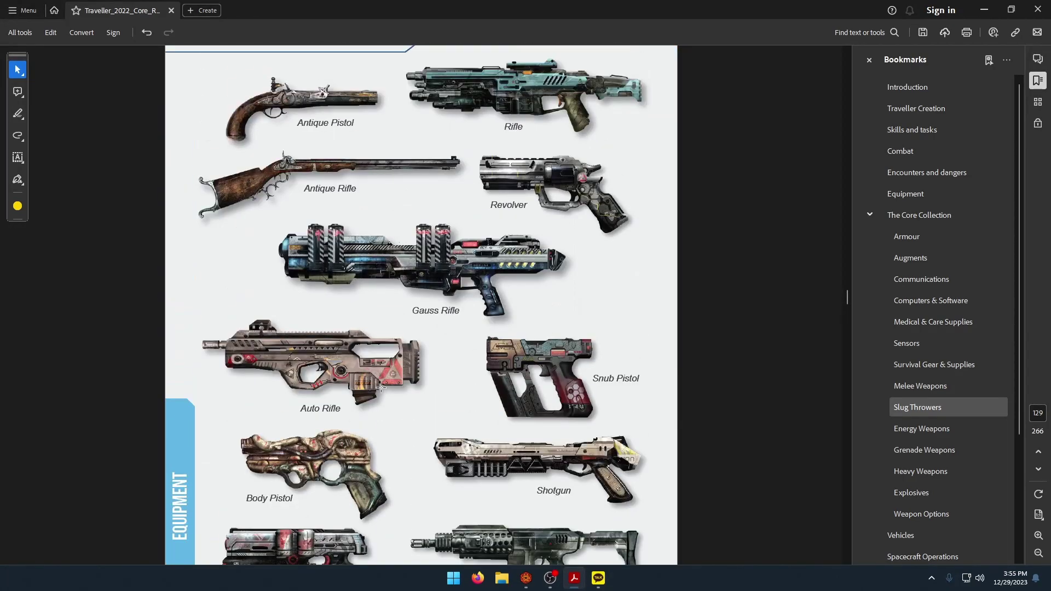
pyautogui.scroll(-8, 381, 388)
pyautogui.scroll(12, 383, 391)
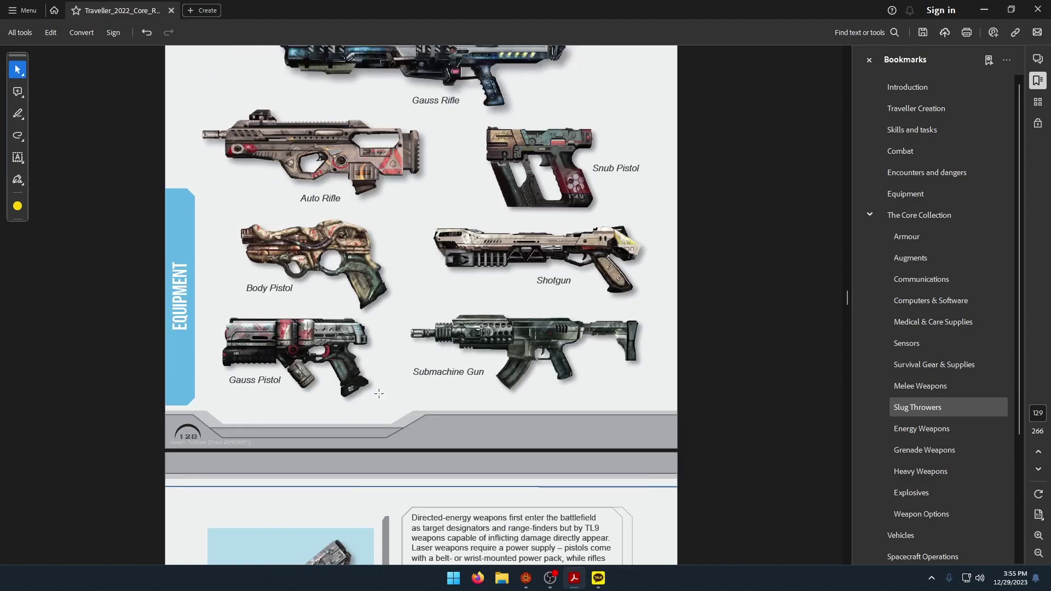
pyautogui.scroll(14, 383, 390)
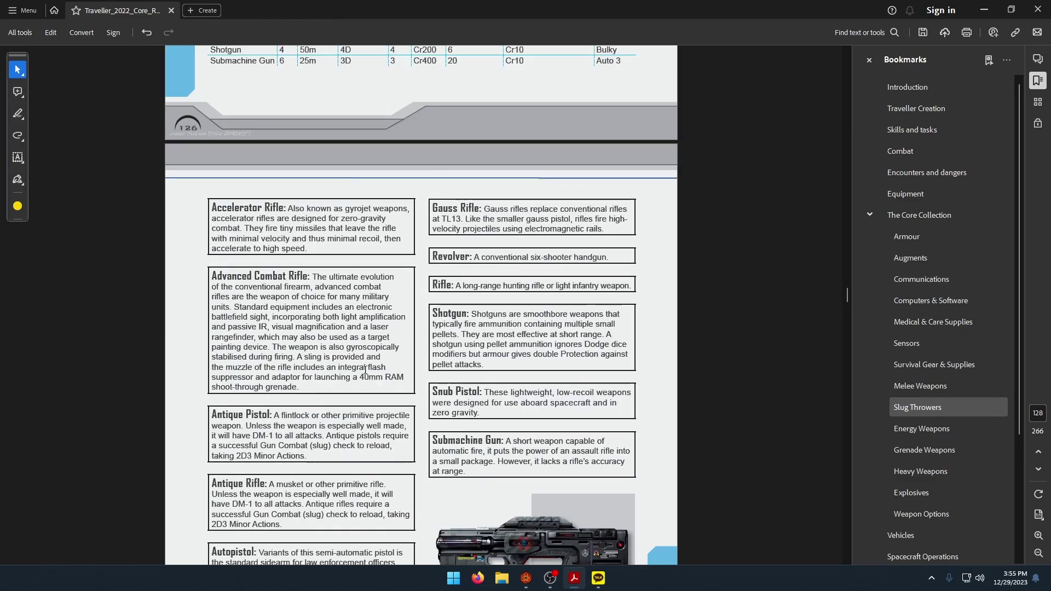
pyautogui.scroll(-3, 365, 370)
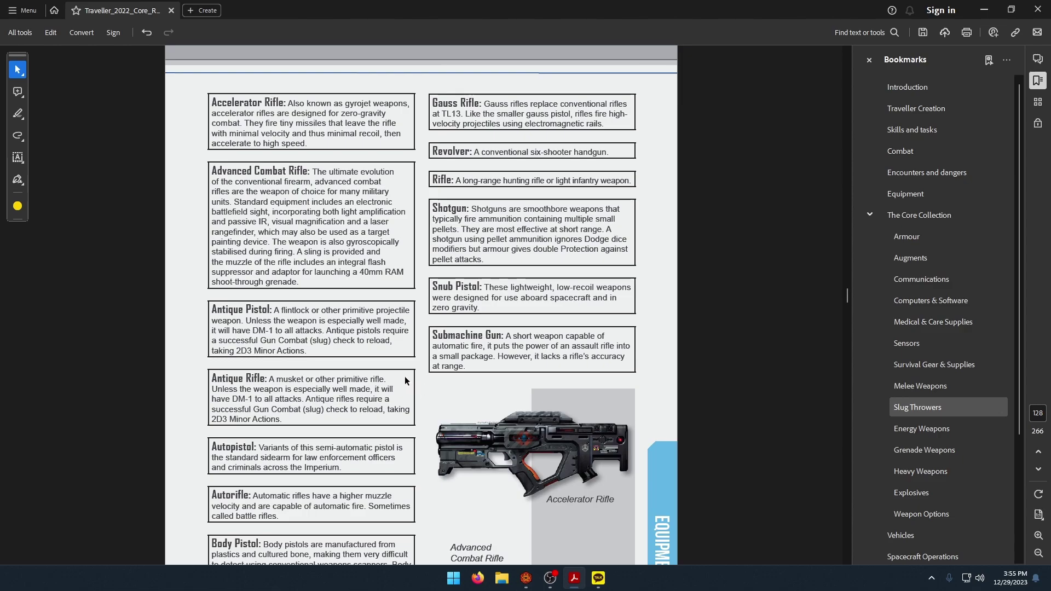
pyautogui.scroll(15, 410, 388)
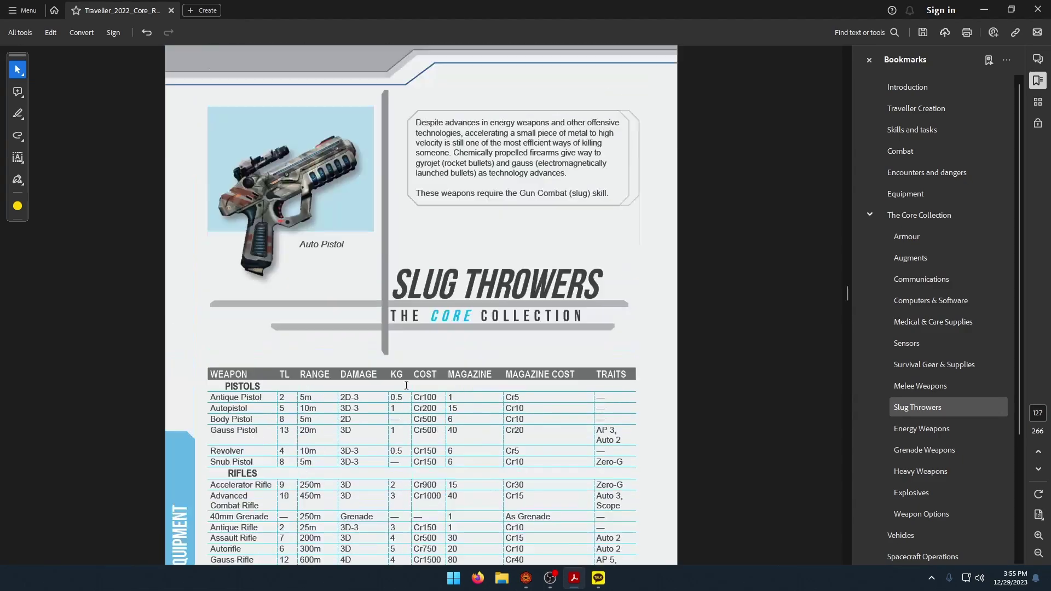
pyautogui.scroll(12, 404, 387)
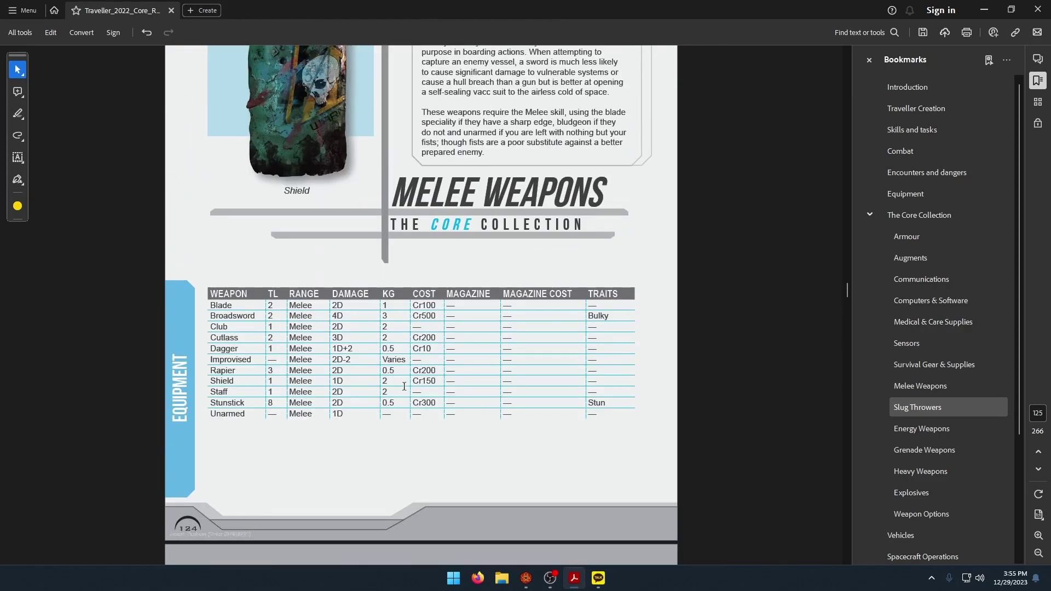
# Switch to Foundry Virtual Tabletop and look through its items list as far as the Gun Combat and Heavy Weapons entries.
pyautogui.click(526, 579)
pyautogui.click(530, 579)
pyautogui.scroll(10, 459, 467)
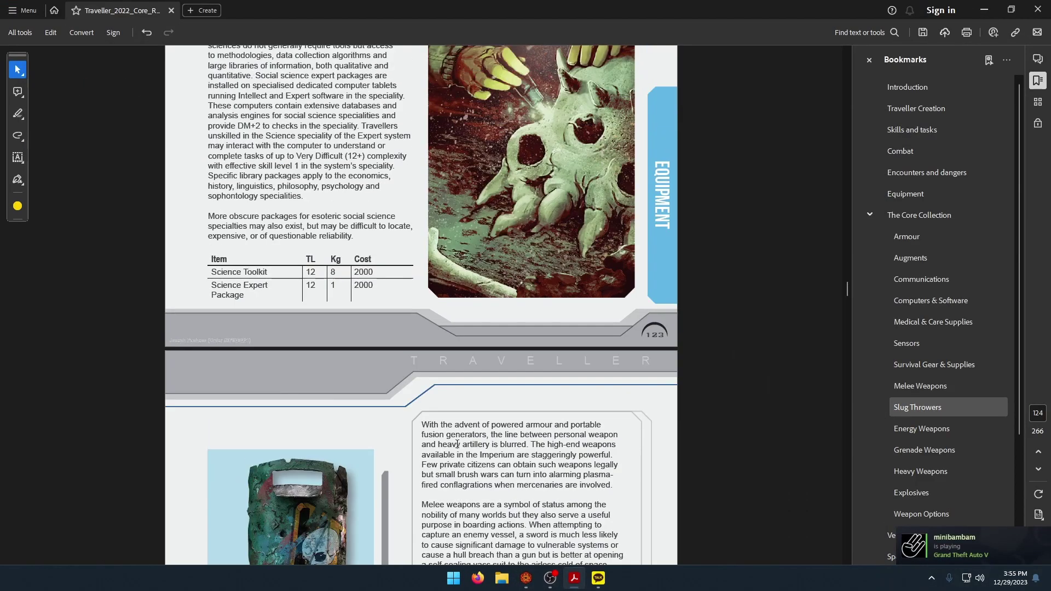
pyautogui.scroll(8, 459, 467)
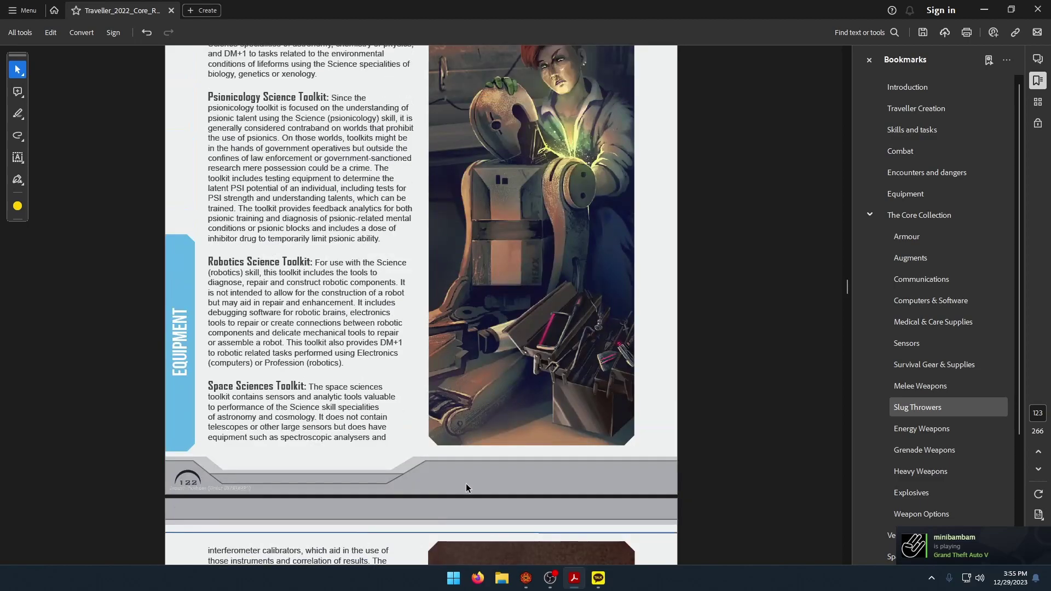
pyautogui.click(527, 582)
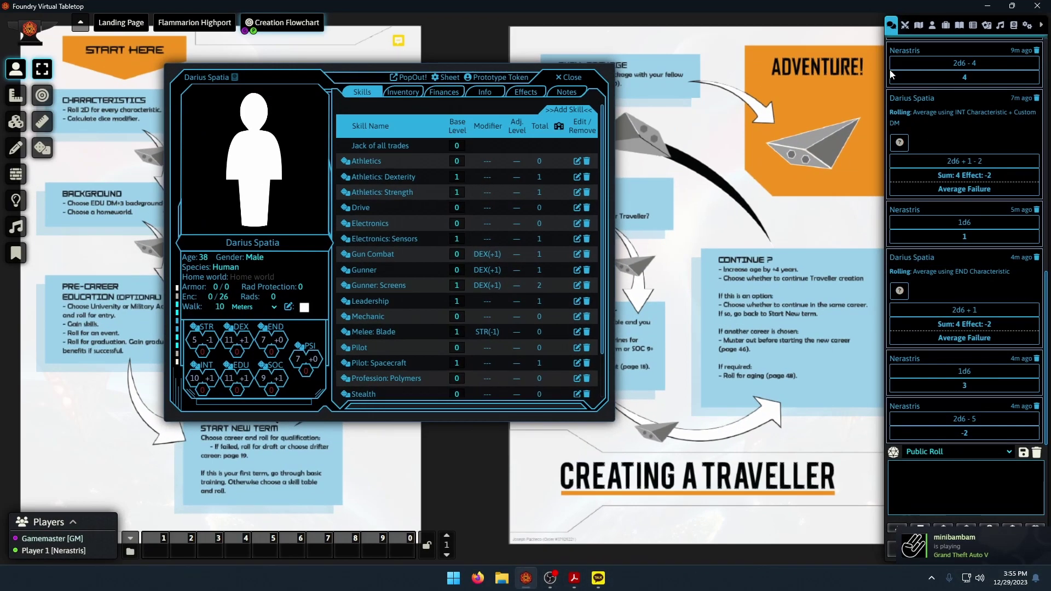
pyautogui.click(961, 26)
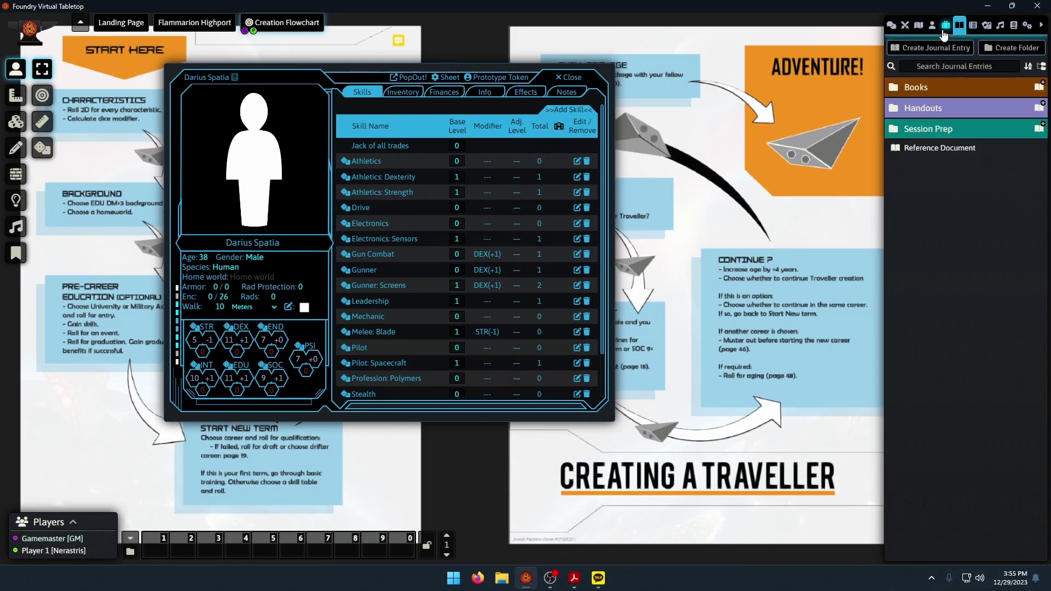
pyautogui.click(945, 26)
pyautogui.scroll(-20, 980, 377)
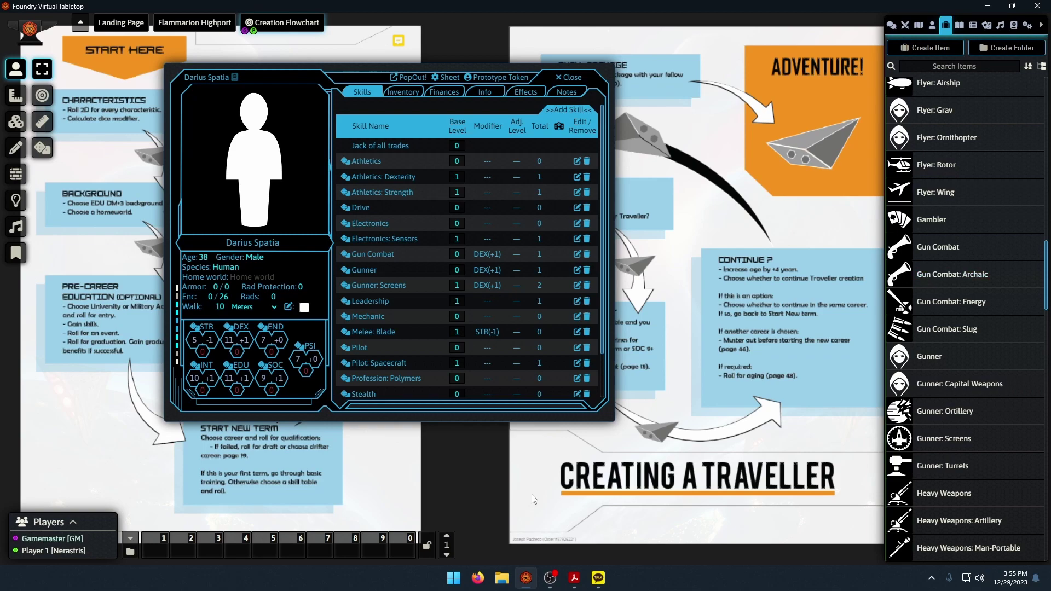
# Return to the rulebook PDF and show the Slug Throwers weapon table.
pyautogui.click(574, 578)
pyautogui.scroll(-10, 402, 478)
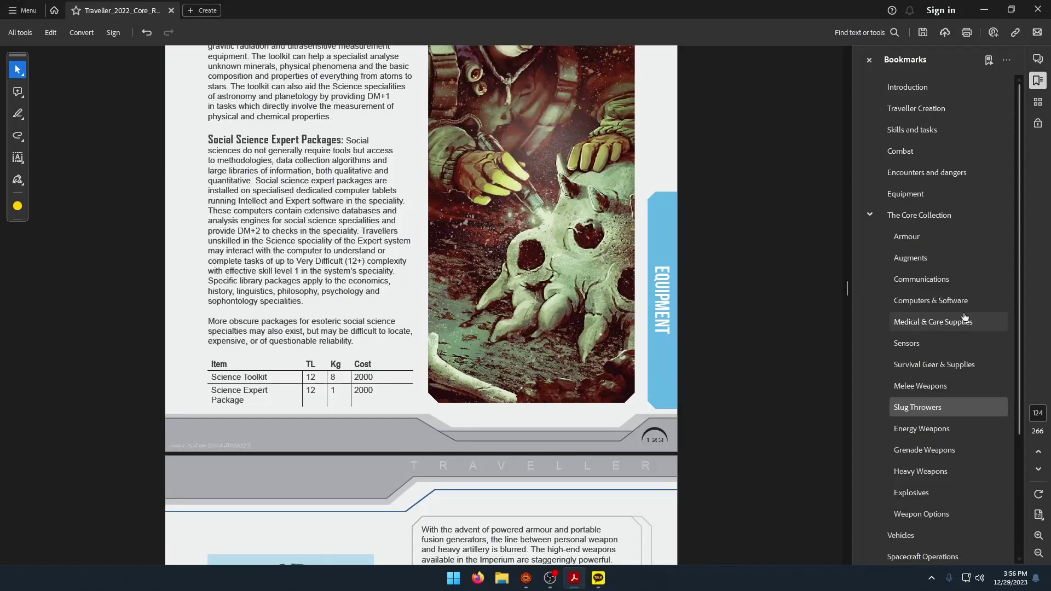
pyautogui.click(918, 412)
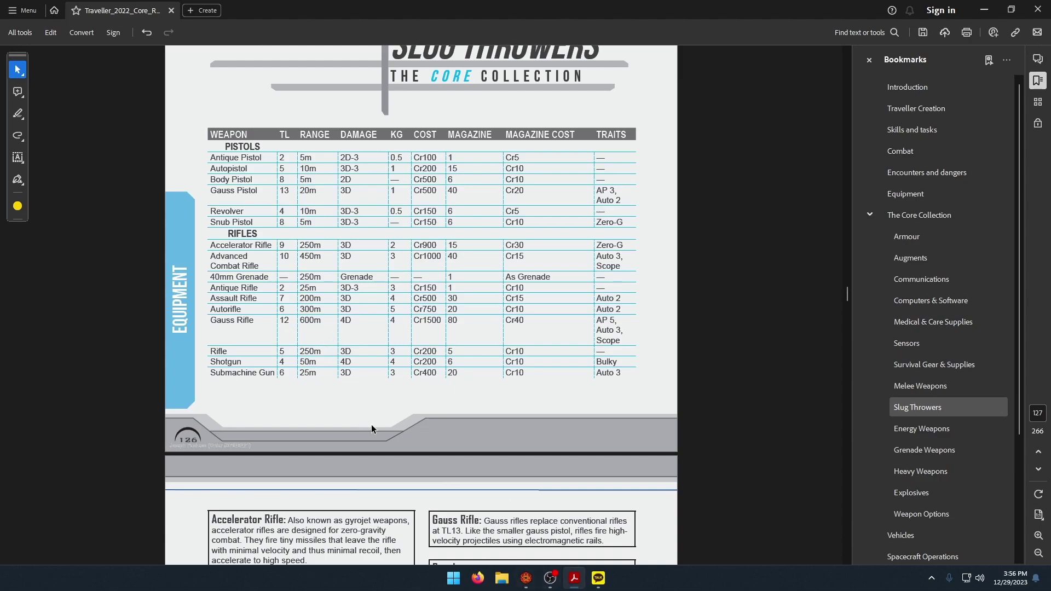
# Switch to Foundry Virtual Tabletop and review the character's notes, finances, skills and inventory.
pyautogui.click(524, 578)
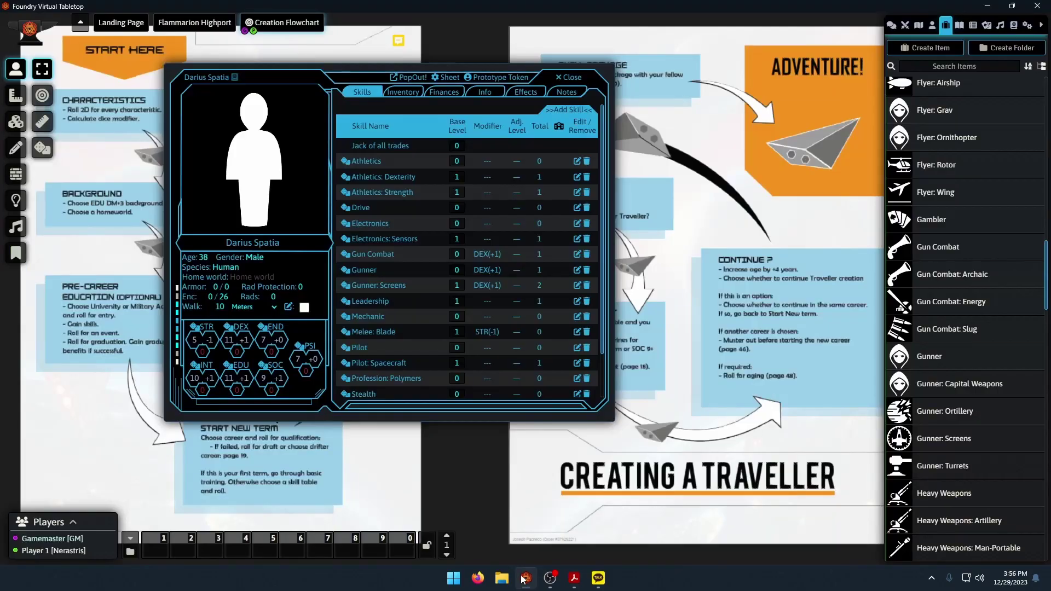
pyautogui.click(567, 93)
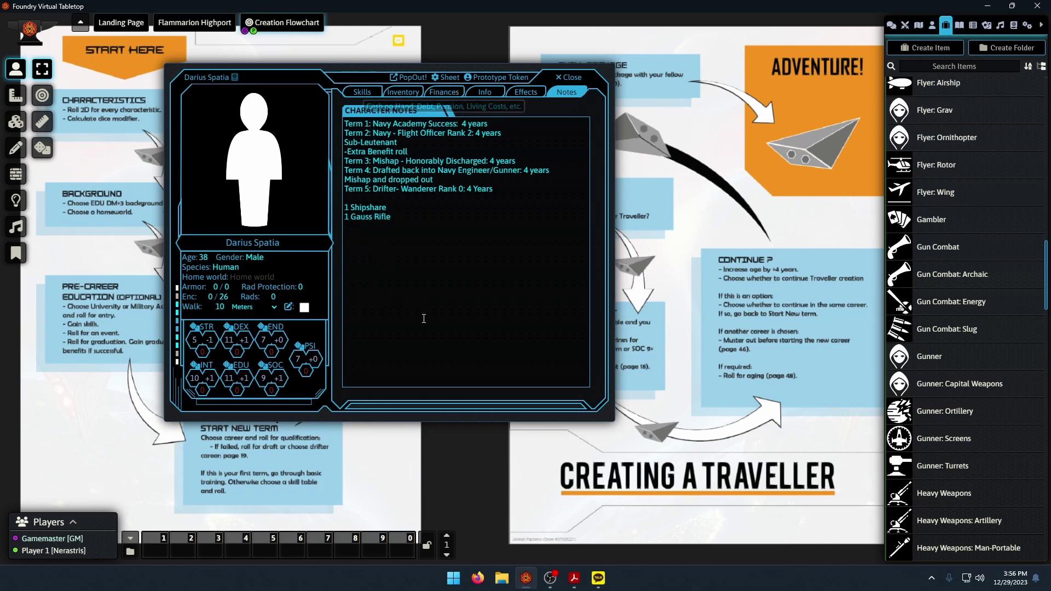
pyautogui.click(444, 92)
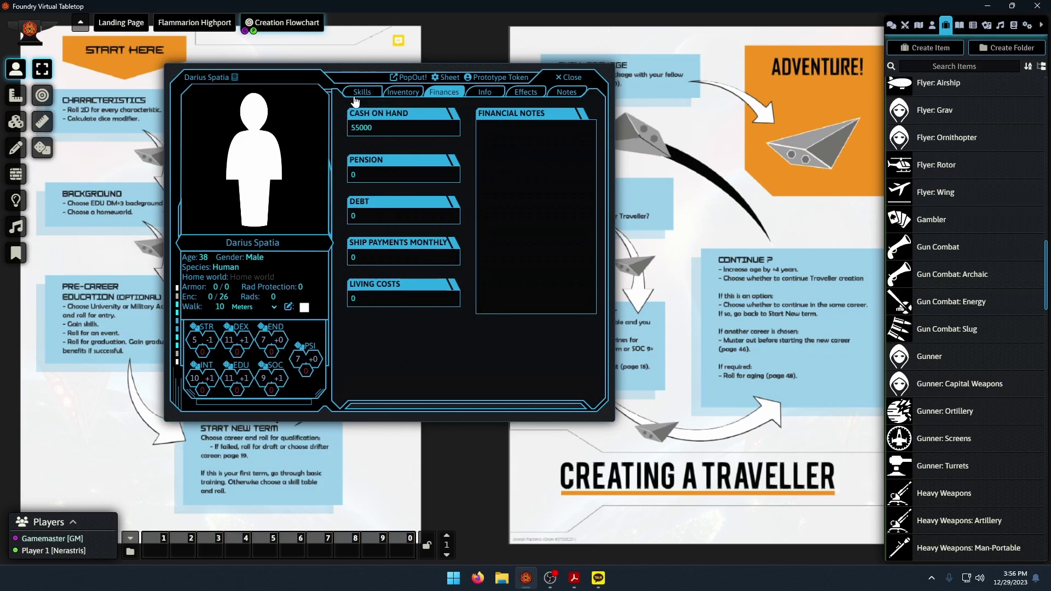
pyautogui.click(362, 92)
pyautogui.click(403, 92)
pyautogui.click(362, 92)
pyautogui.click(403, 92)
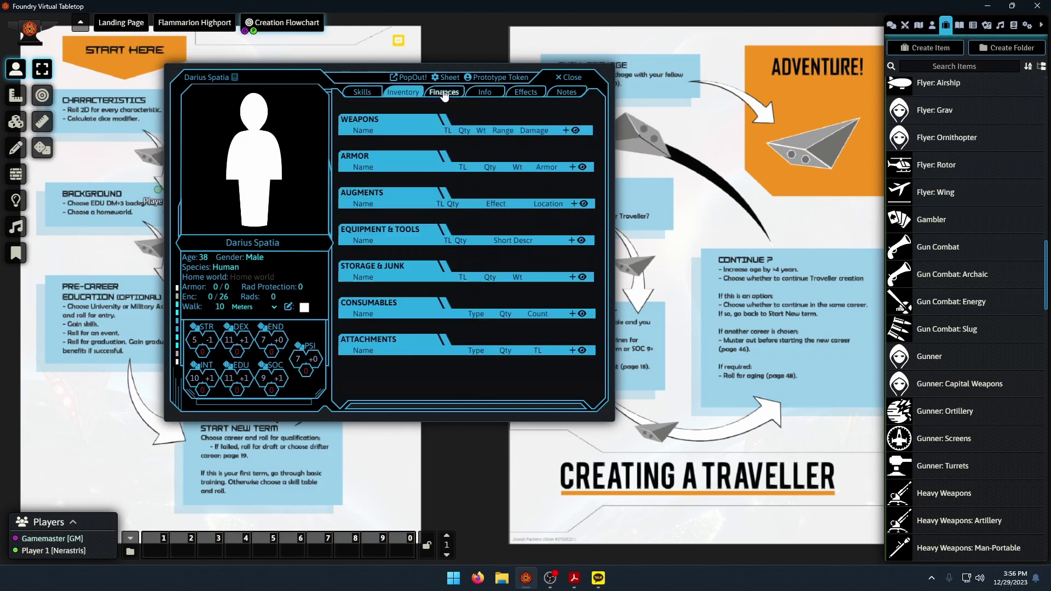
# Check the character's skills, general info and inventory, and compare them with the term history and benefits in the notes.
pyautogui.click(362, 92)
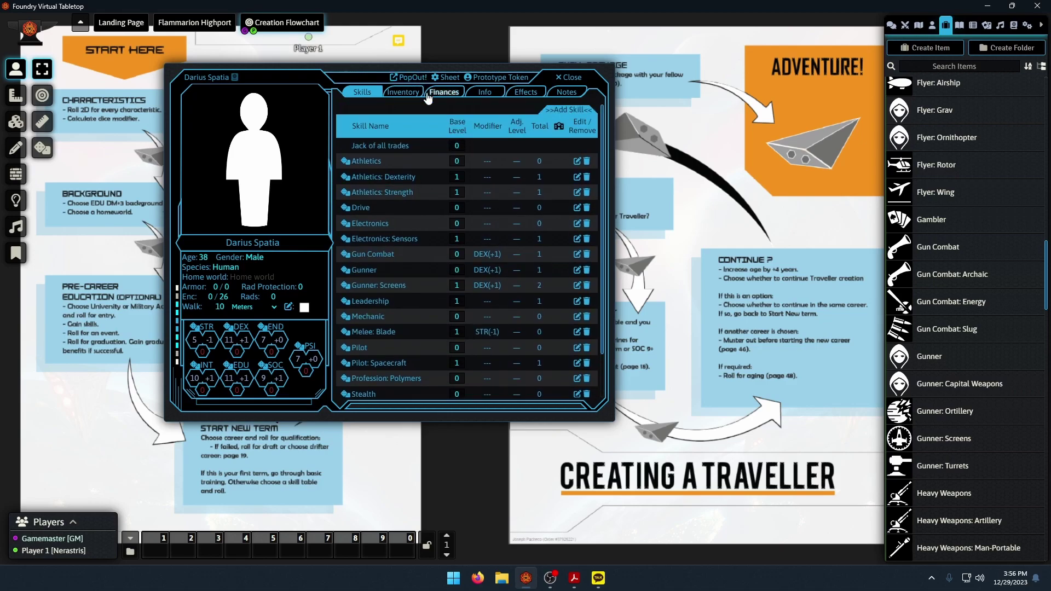
pyautogui.click(428, 94)
pyautogui.click(484, 92)
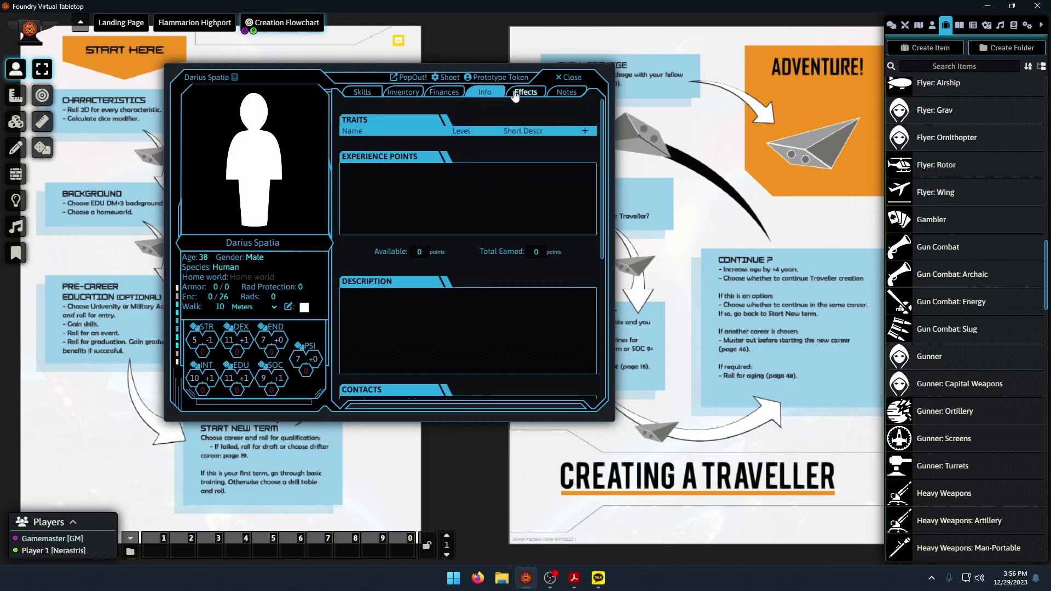
pyautogui.click(515, 93)
pyautogui.click(403, 92)
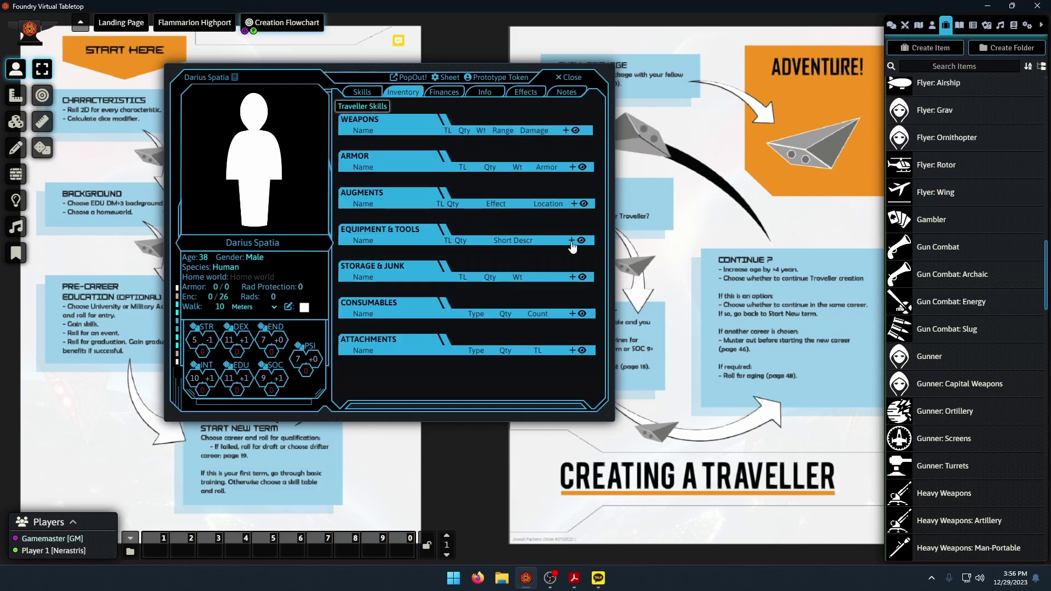
pyautogui.click(566, 92)
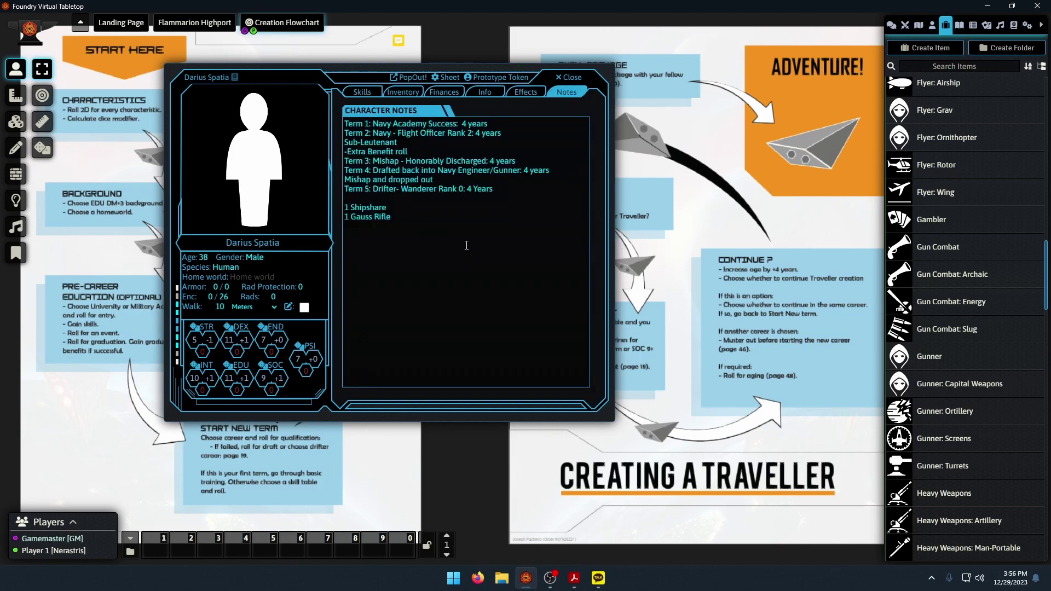
pyautogui.click(361, 93)
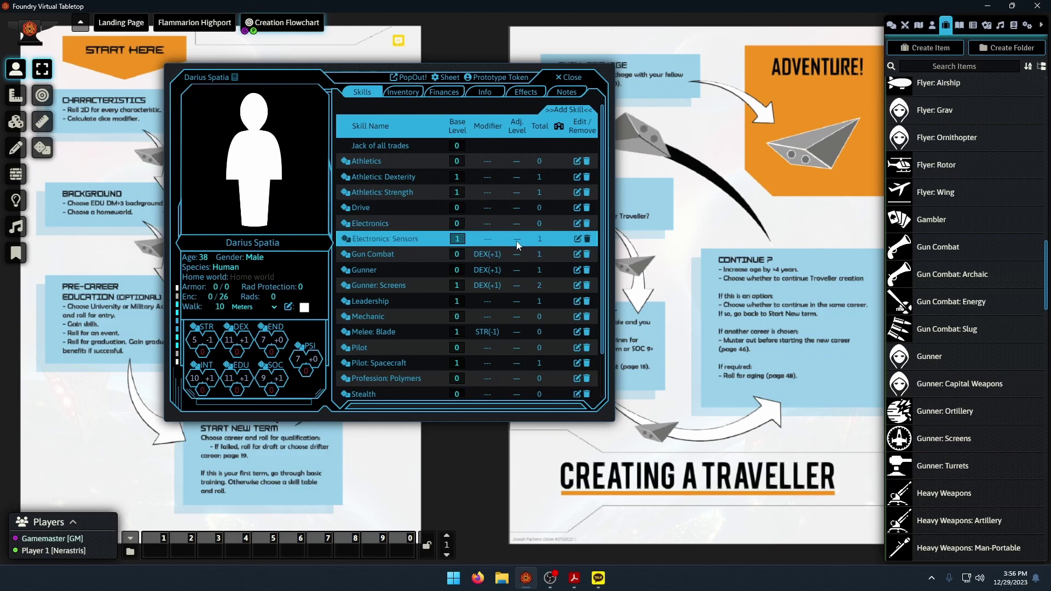
# Examine the rest of the character's skill list and contacts, and recheck the notes and skills.
pyautogui.scroll(-2, 498, 250)
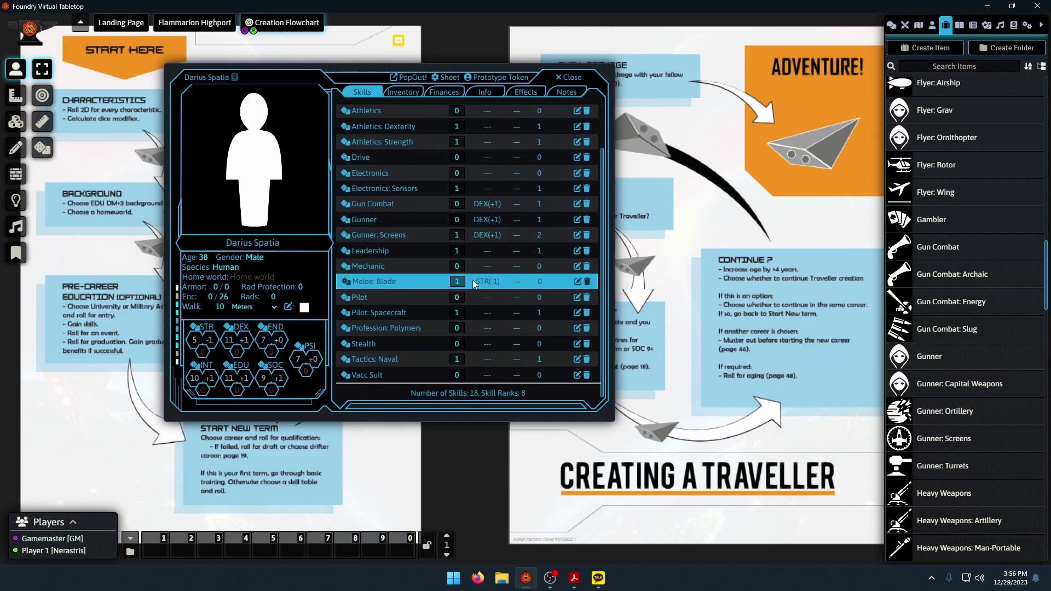
pyautogui.click(483, 93)
pyautogui.scroll(-5, 463, 291)
pyautogui.scroll(5, 463, 291)
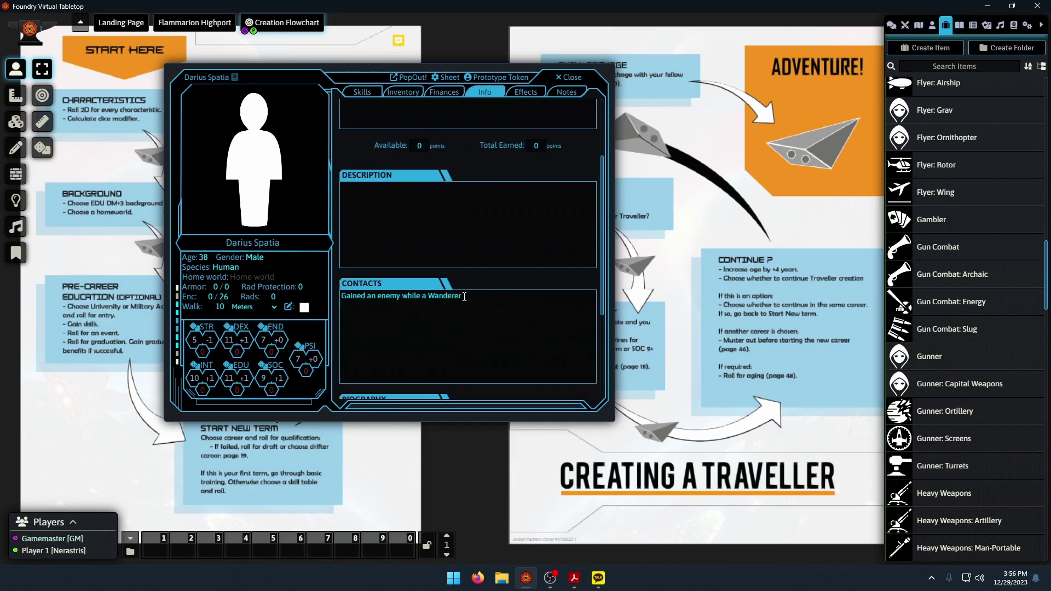
pyautogui.click(564, 93)
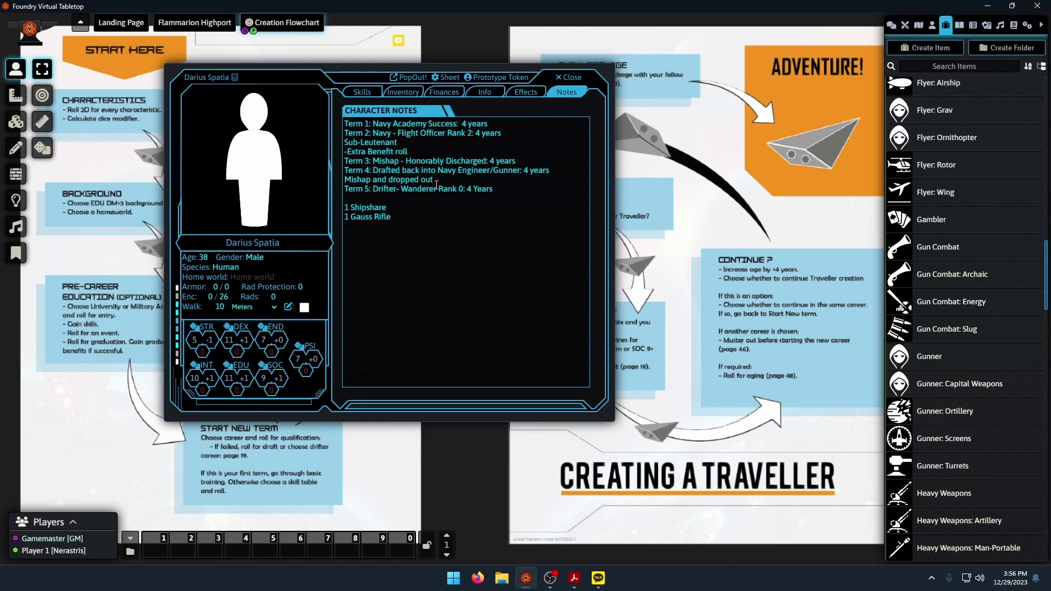
pyautogui.click(356, 93)
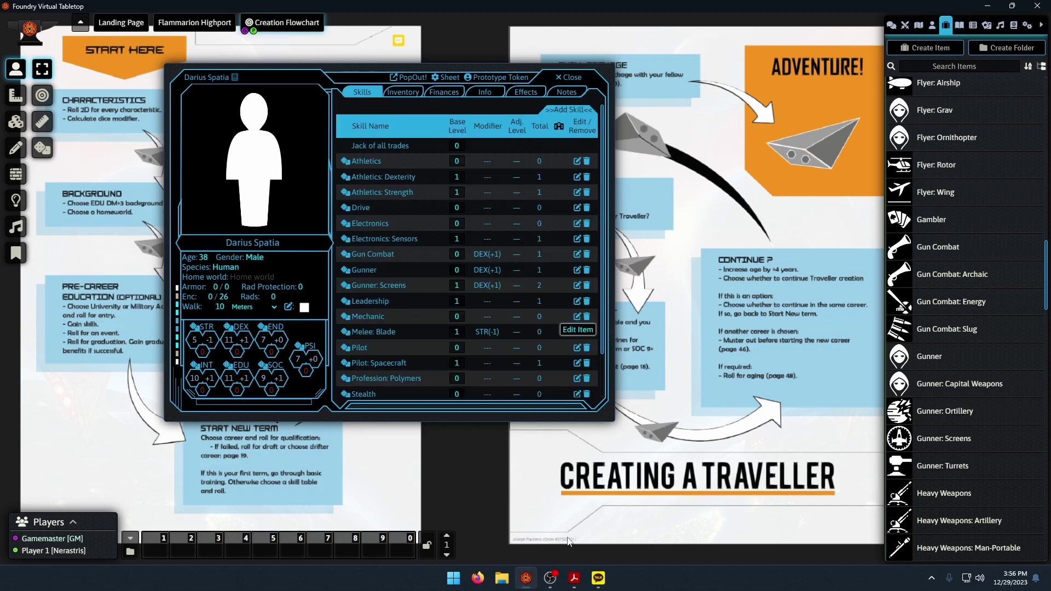
# Switch to the rulebook PDF and show the Melee Weapons table.
pyautogui.click(574, 578)
pyautogui.click(964, 391)
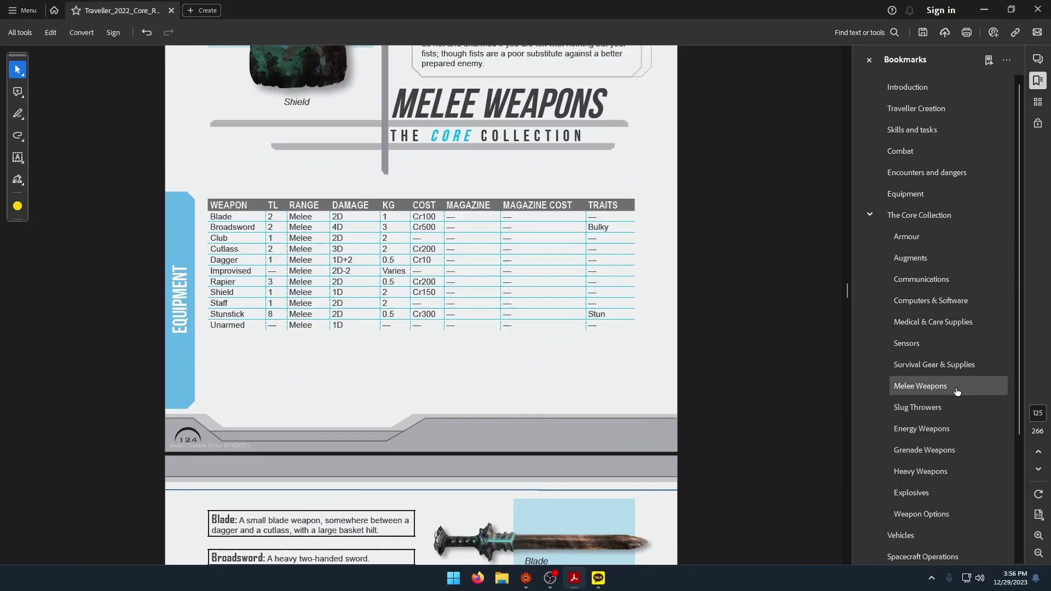
# Read the melee weapon descriptions and illustrations that follow the Melee Weapons table.
pyautogui.scroll(-5, 478, 351)
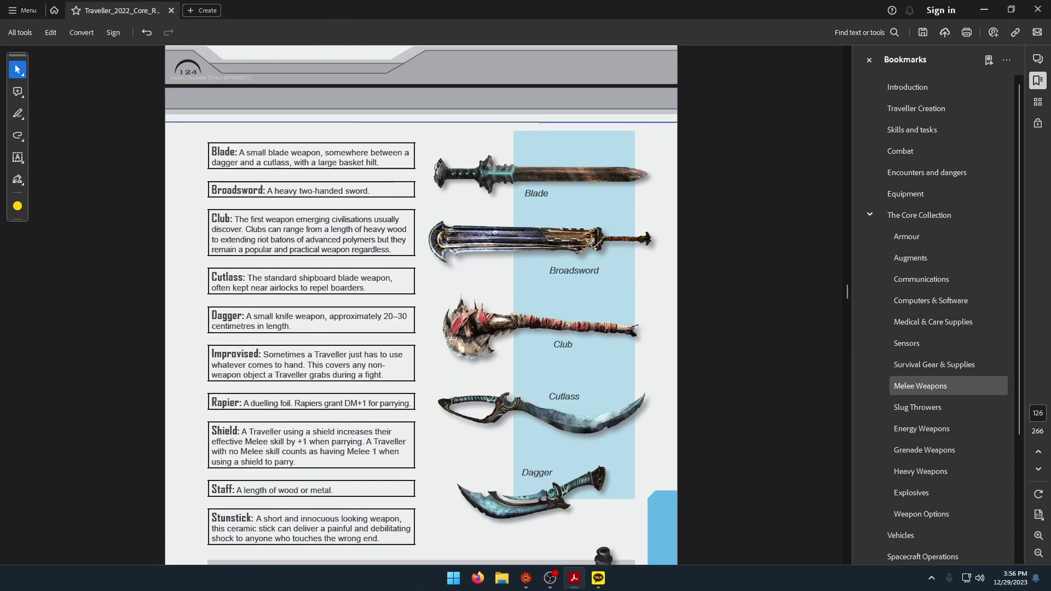
pyautogui.scroll(-5, 454, 356)
pyautogui.scroll(4, 455, 360)
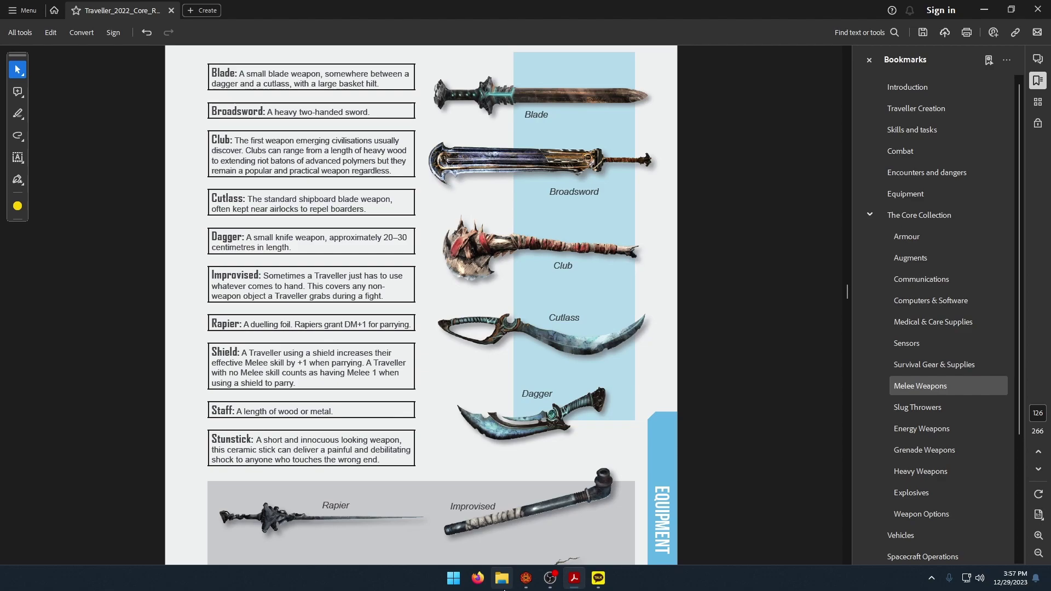
# Open centralsupplycatalogueupdate2023.pdf from the Traveller GM Stuff folder, keeping the open PDF tabs.
pyautogui.click(501, 578)
pyautogui.click(44, 261)
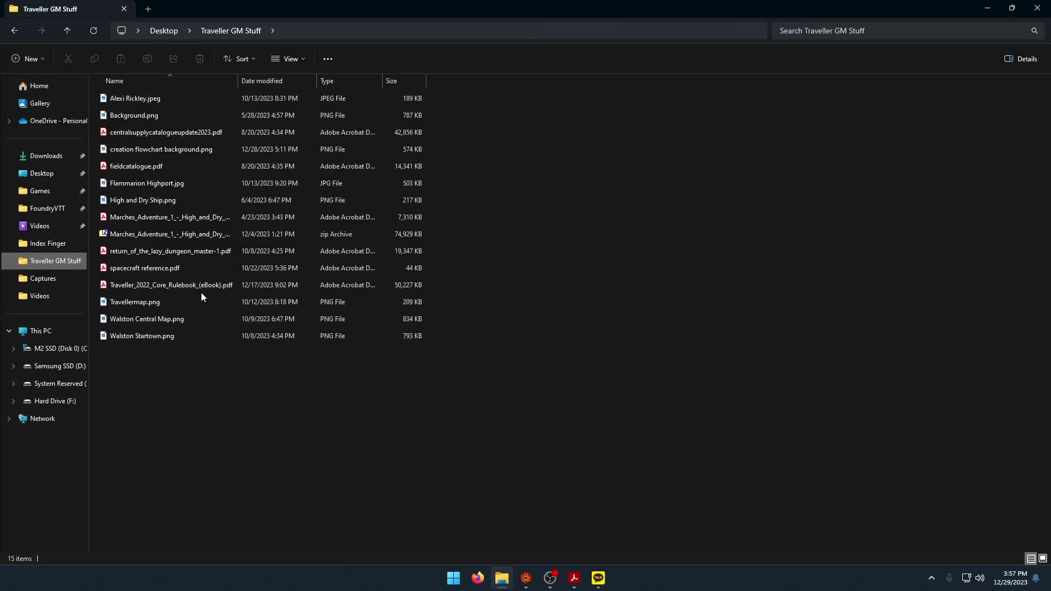
pyautogui.doubleClick(202, 134)
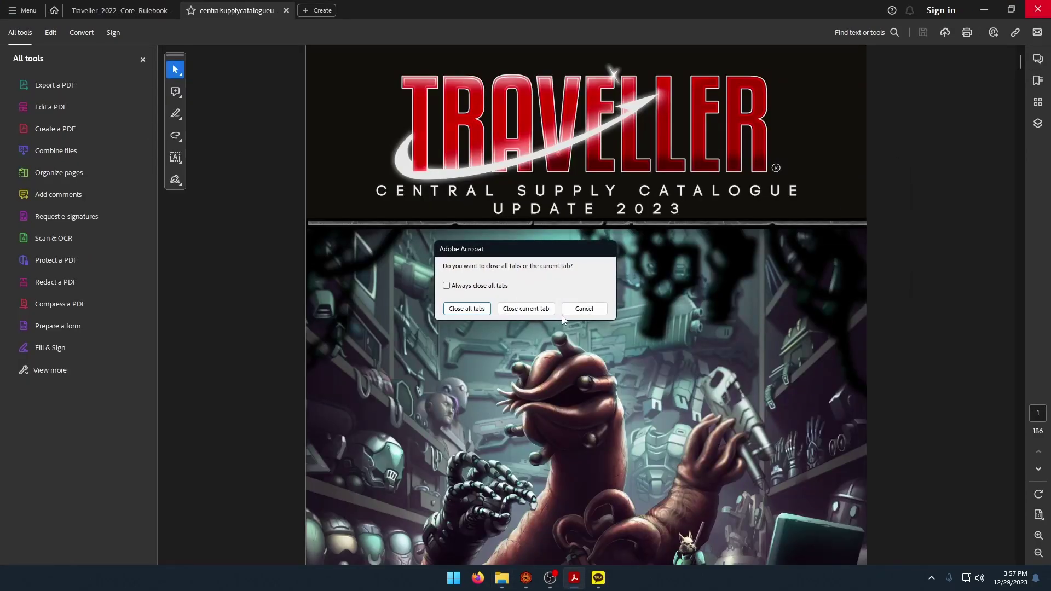
pyautogui.click(584, 314)
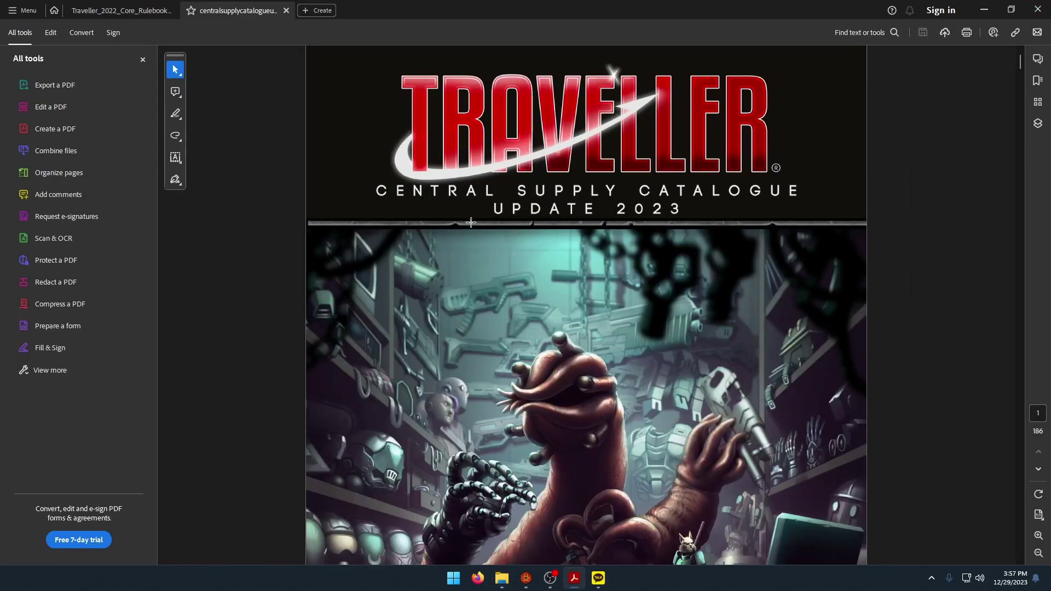
# Hide the catalogue's tool list, display its bookmarks and browse down to the Weaponry entries.
pyautogui.scroll(-3, 429, 372)
pyautogui.click(142, 59)
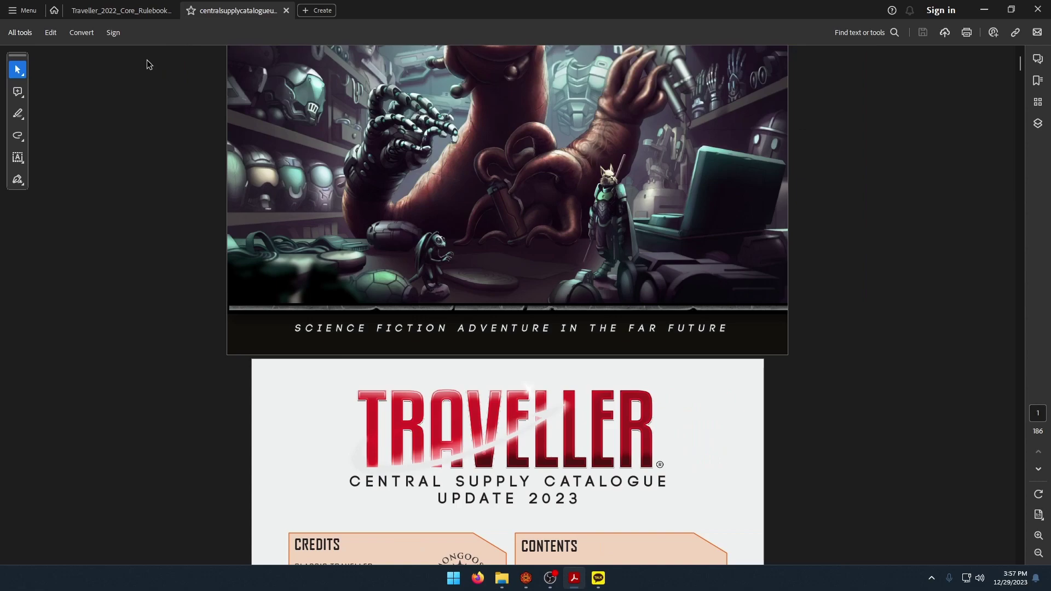
pyautogui.click(1038, 80)
pyautogui.scroll(-3, 956, 274)
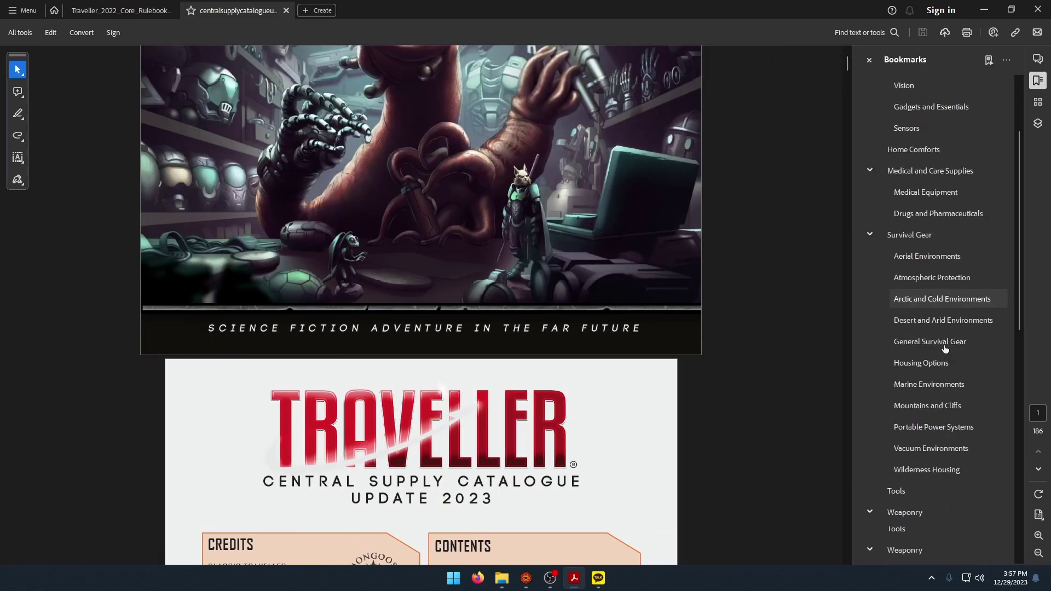
pyautogui.scroll(-5, 947, 356)
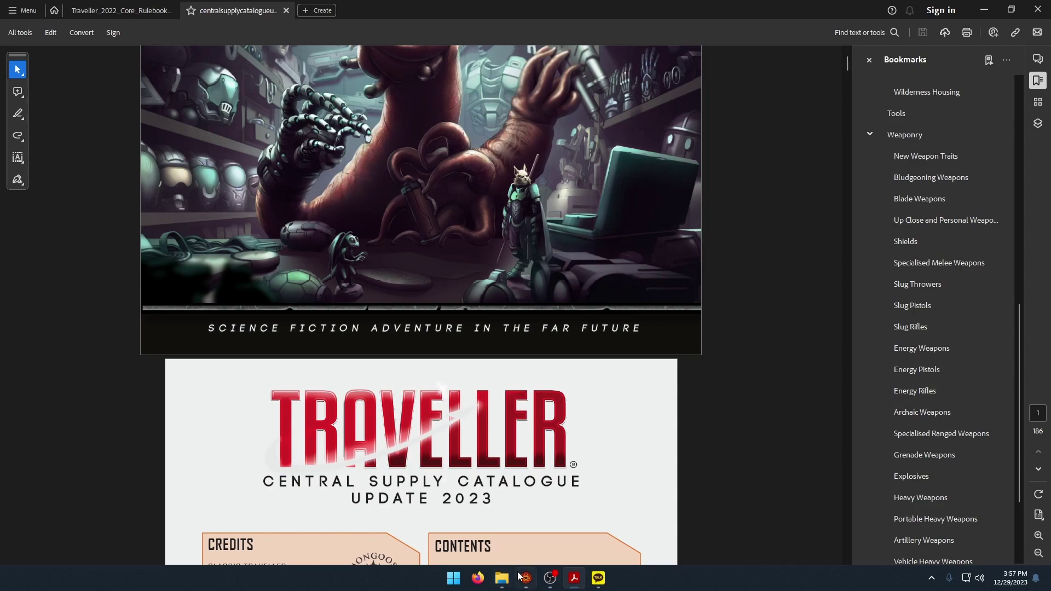
pyautogui.moveTo(523, 587)
pyautogui.scroll(-2, 941, 416)
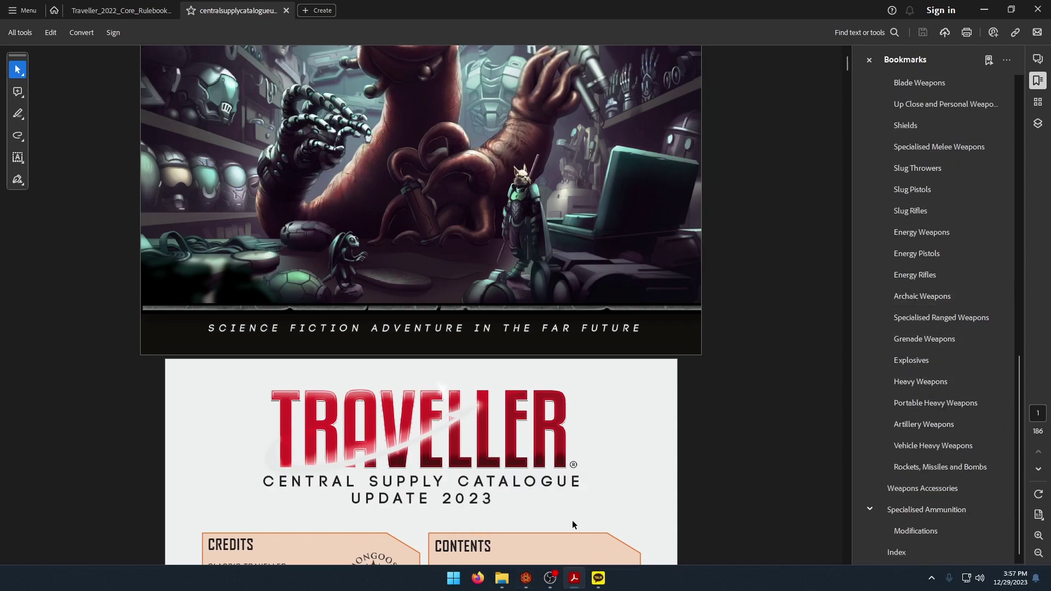
# Switch to Foundry Virtual Tabletop and review the character's finances, general info and skills.
pyautogui.click(534, 583)
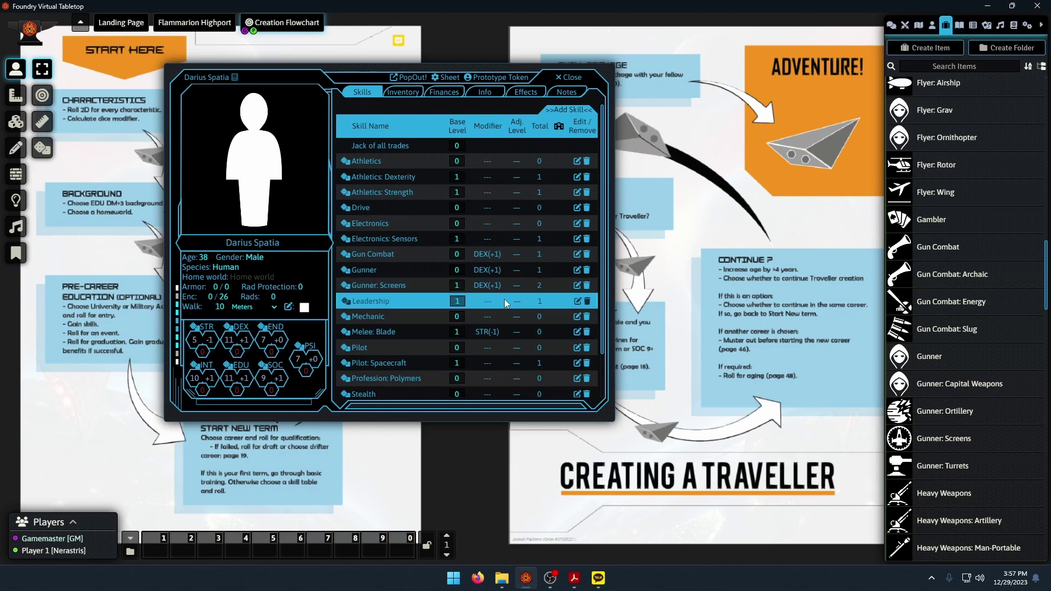
pyautogui.click(449, 98)
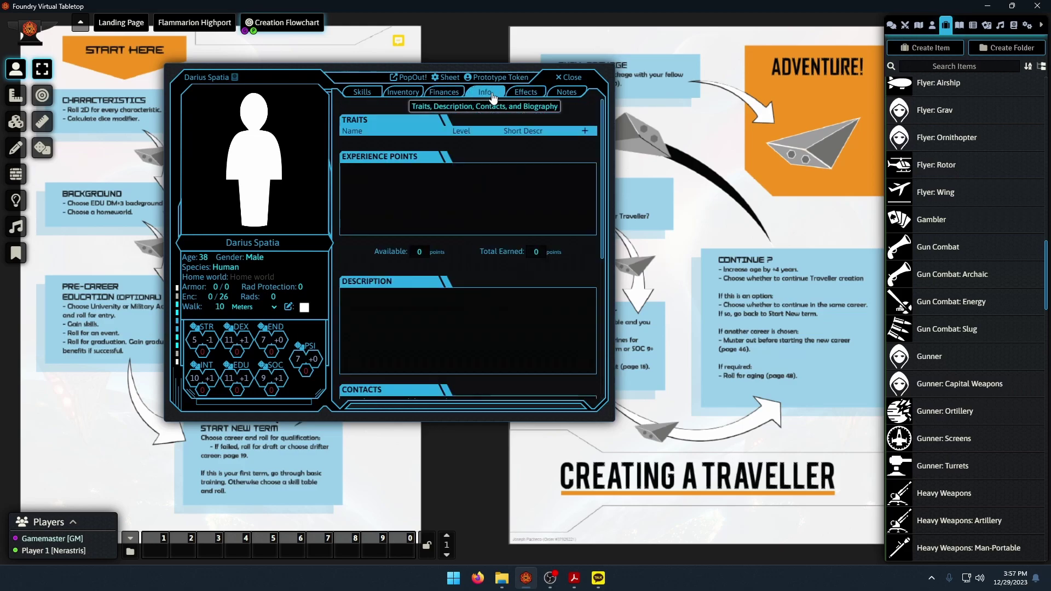
pyautogui.click(452, 98)
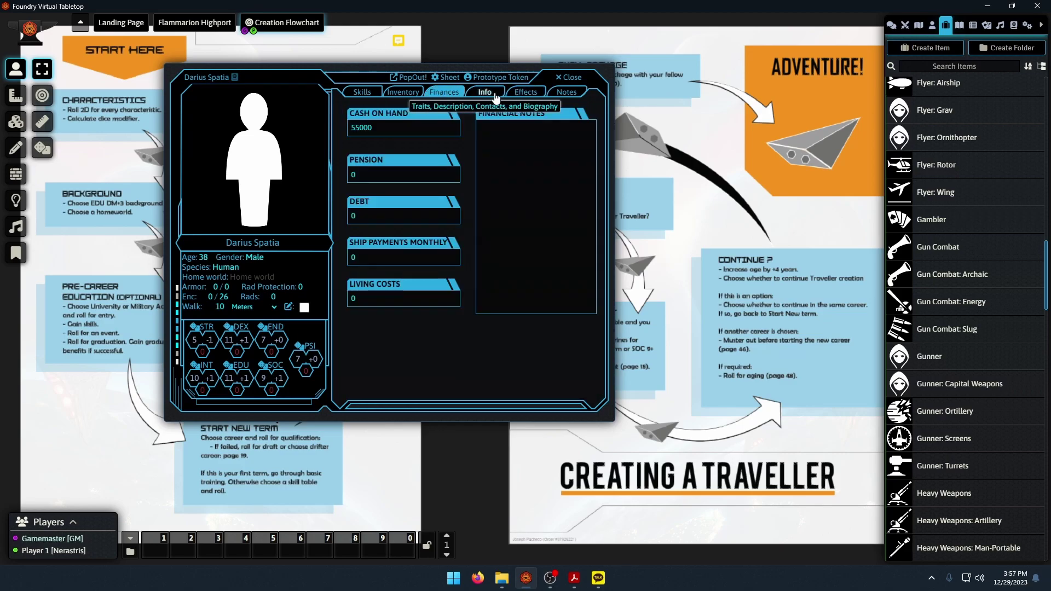
pyautogui.click(495, 97)
pyautogui.click(529, 97)
pyautogui.click(452, 98)
pyautogui.click(493, 97)
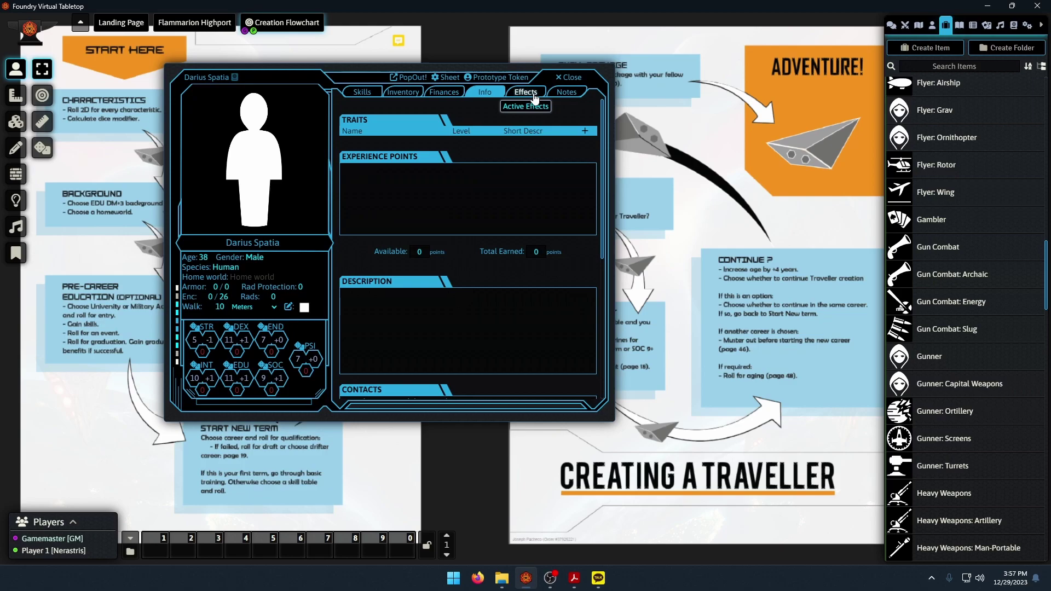
pyautogui.click(362, 92)
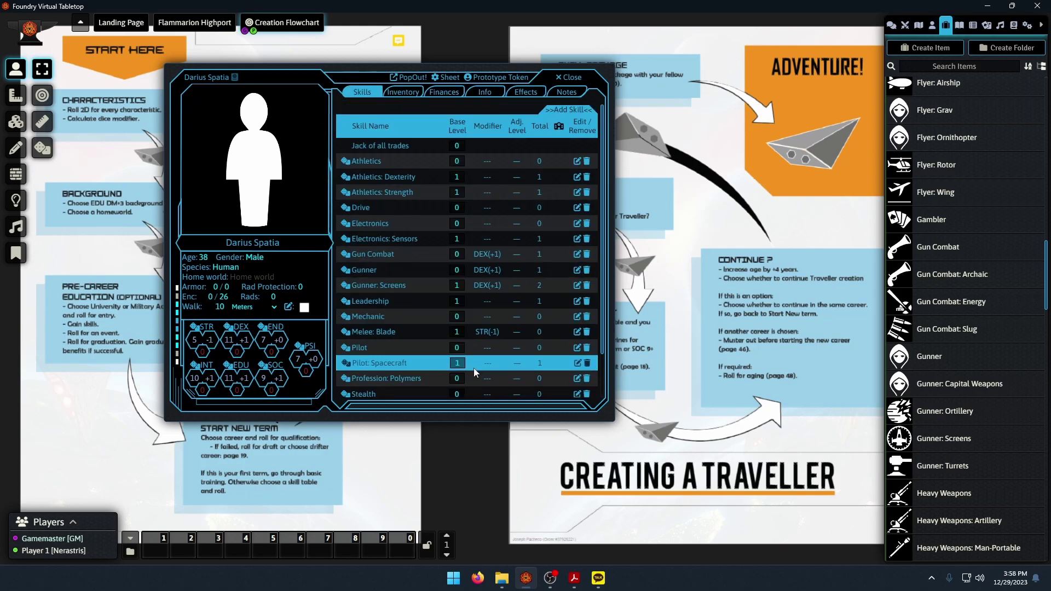
# Switch to the Central Supply Catalogue PDF and look through the Slug Pistols section and the pages before it.
pyautogui.moveTo(573, 589)
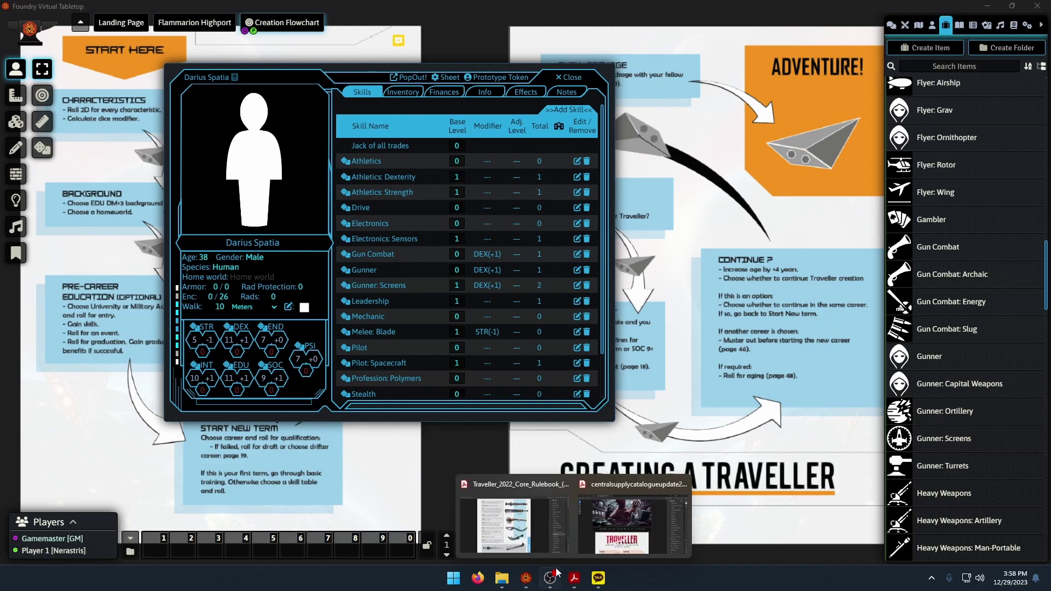
pyautogui.click(591, 534)
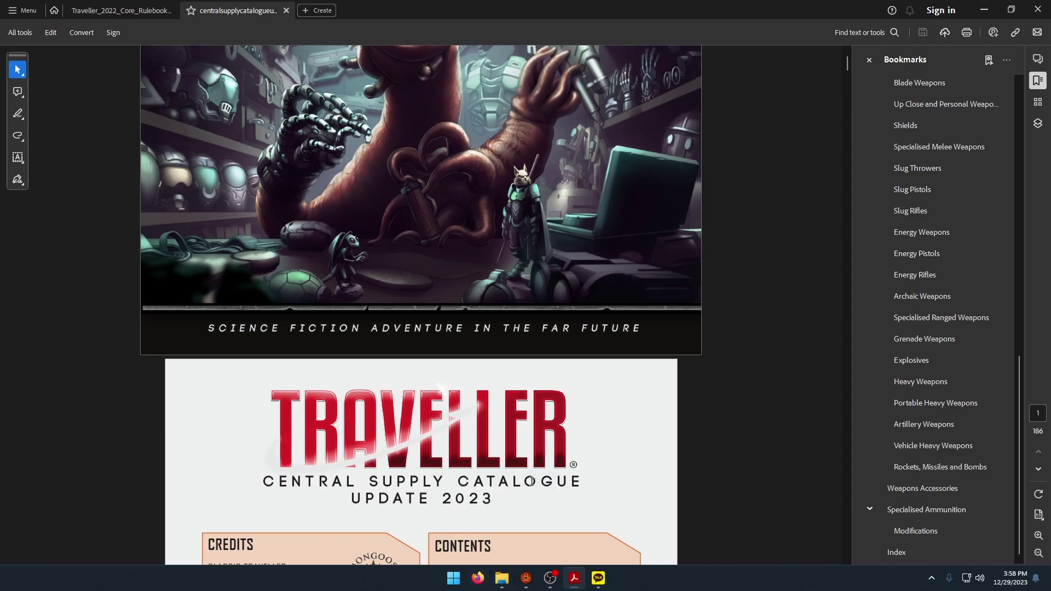
pyautogui.scroll(-3, 531, 482)
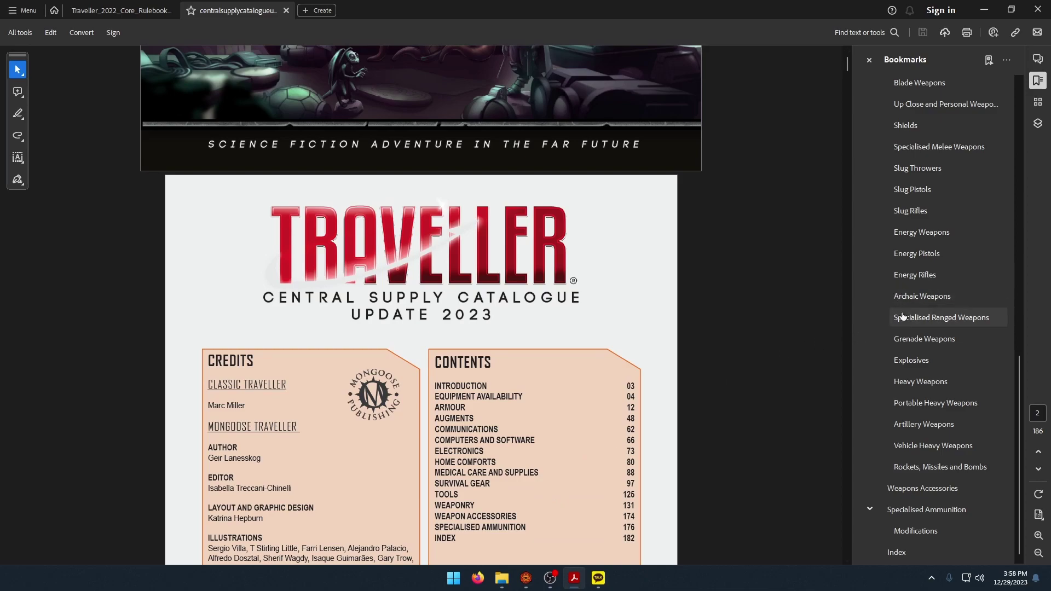
pyautogui.click(924, 194)
pyautogui.scroll(5, 271, 359)
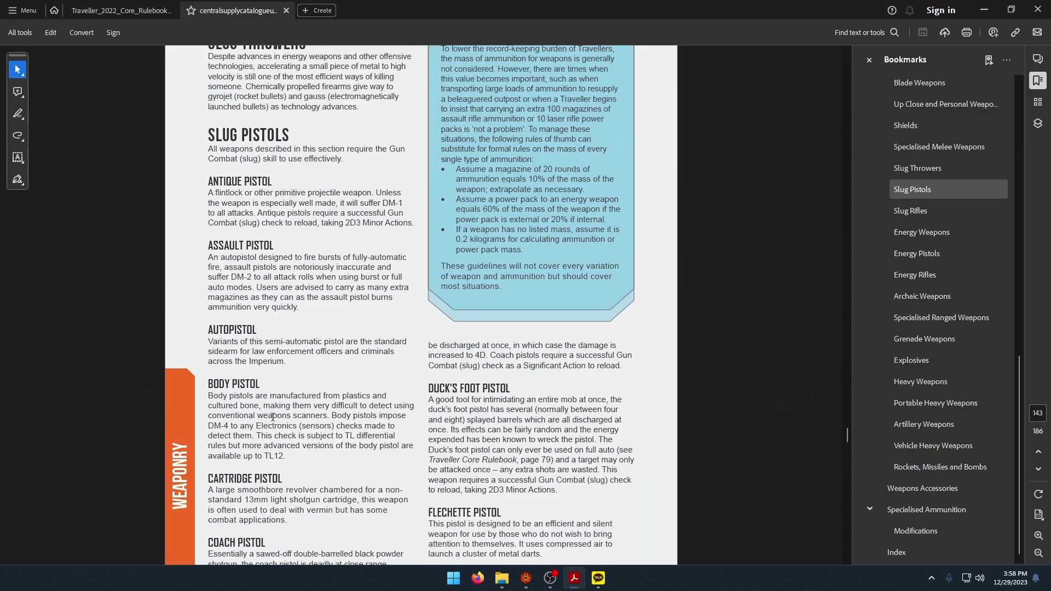
pyautogui.scroll(5, 276, 427)
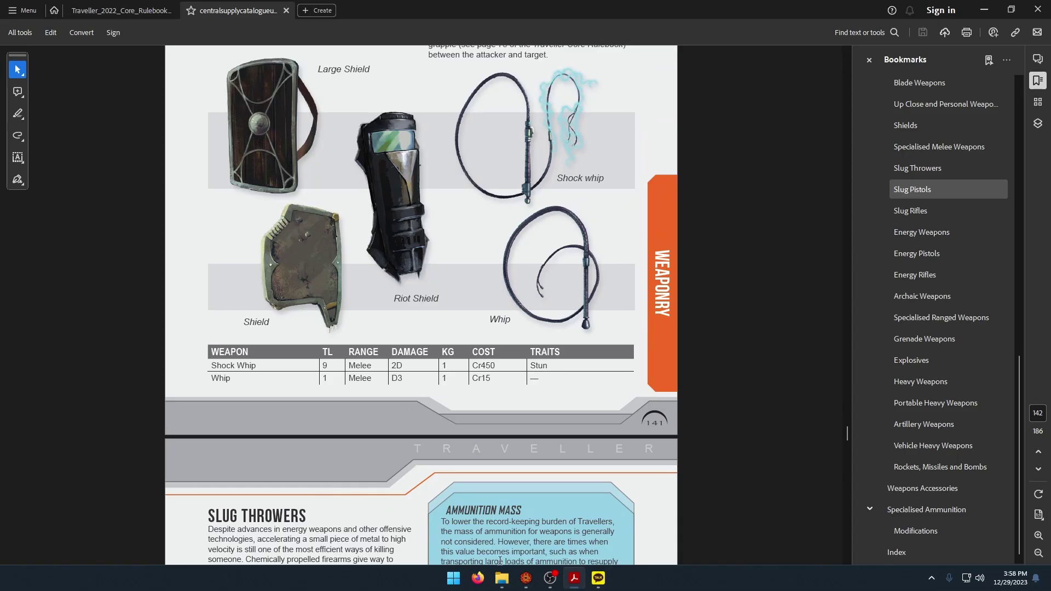
# Check the character's finances in Foundry Virtual Tabletop and bring up the Slug Throwers table in the core rulebook PDF.
pyautogui.click(526, 578)
pyautogui.click(444, 92)
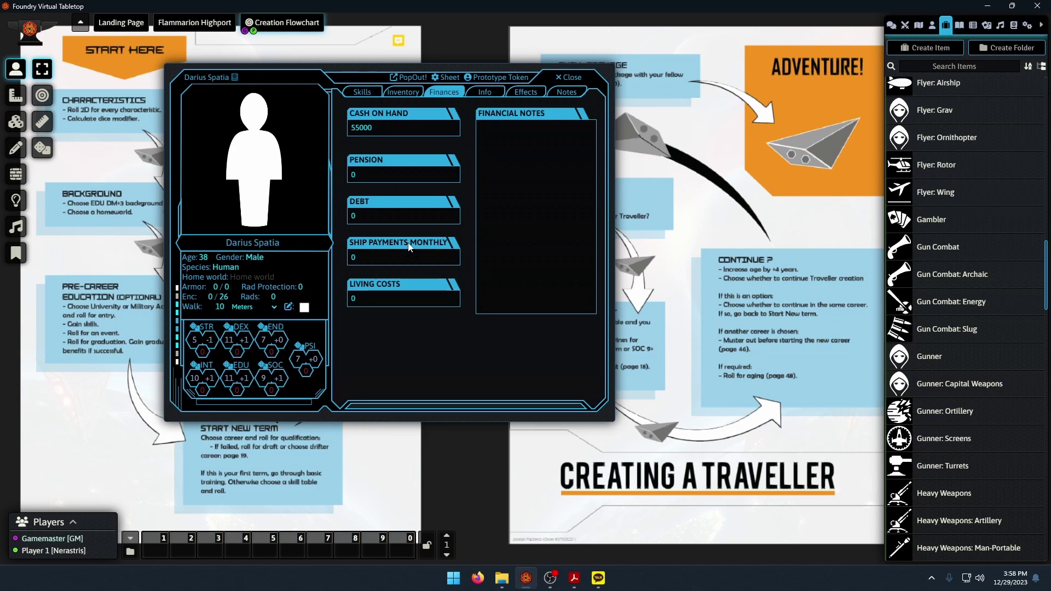
pyautogui.click(576, 578)
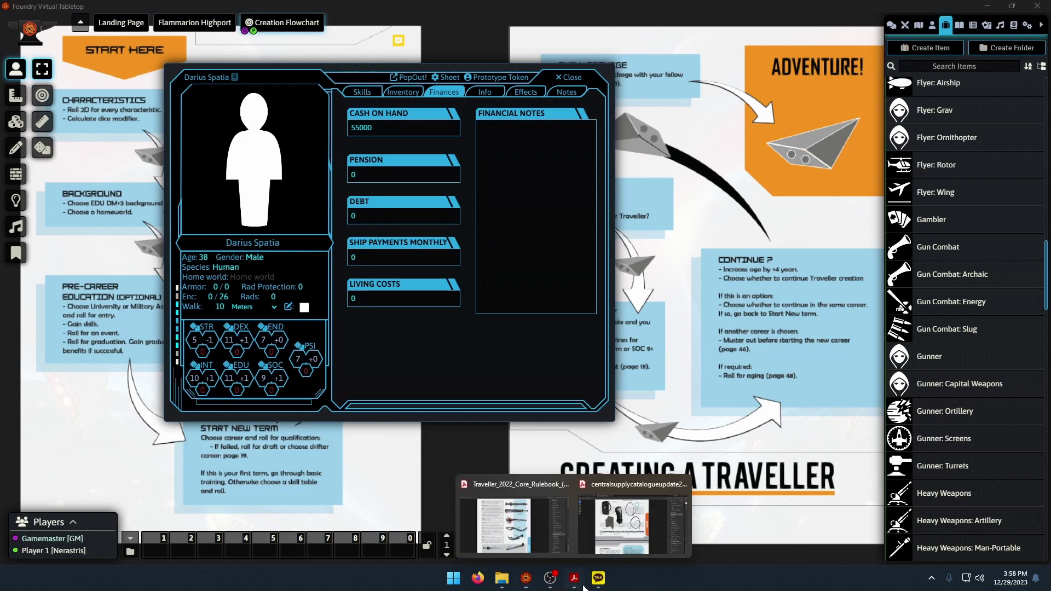
pyautogui.click(518, 520)
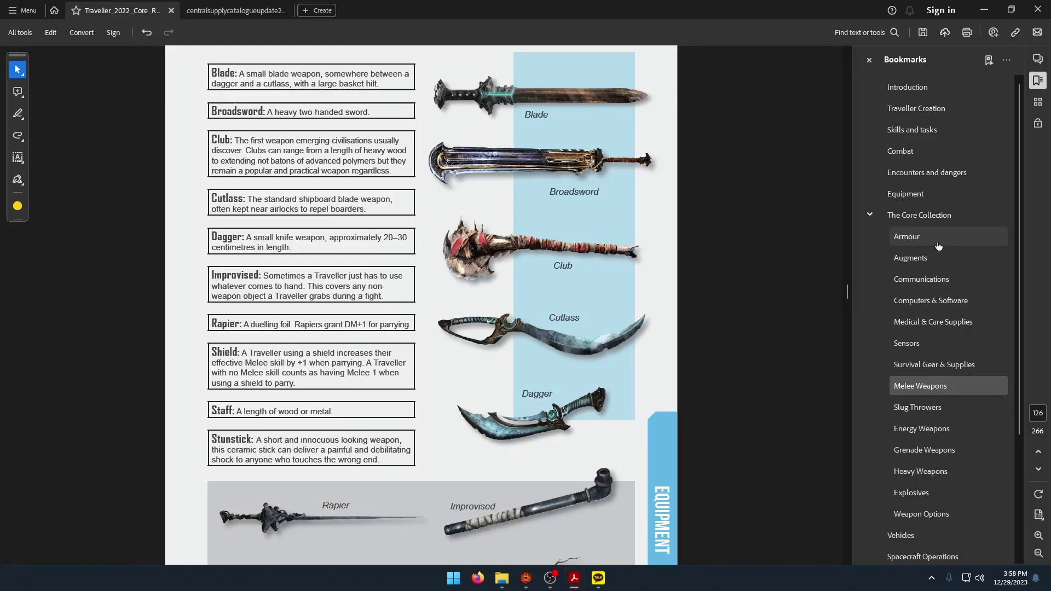
pyautogui.click(926, 406)
pyautogui.scroll(-2, 579, 359)
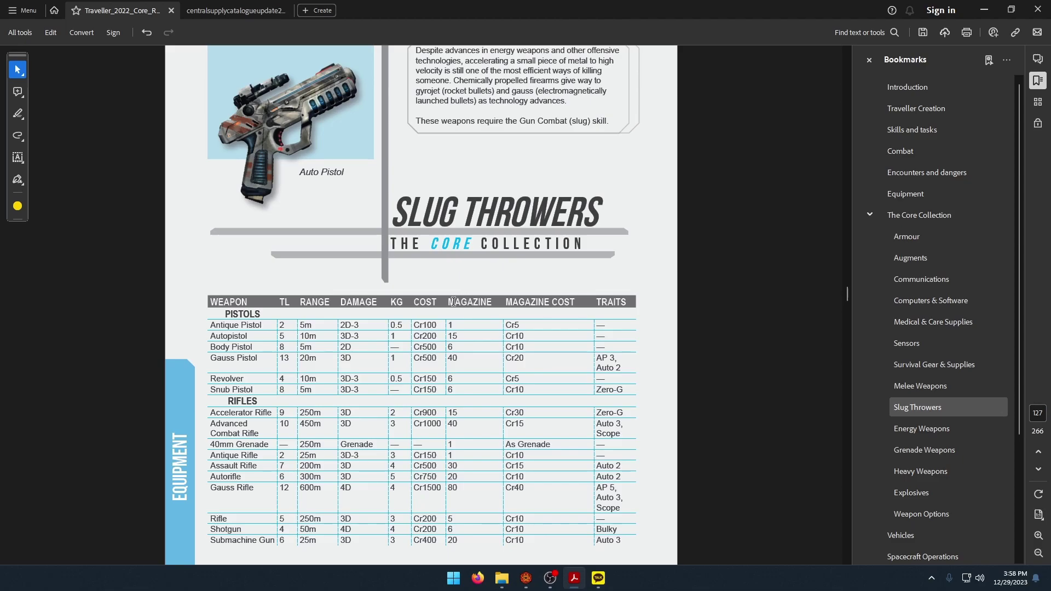
# Examine the slug thrower stats, weapon descriptions and illustrations in the core rulebook to compare pistols and rifles.
pyautogui.scroll(-5, 471, 300)
pyautogui.scroll(8, 463, 299)
pyautogui.scroll(7, 463, 298)
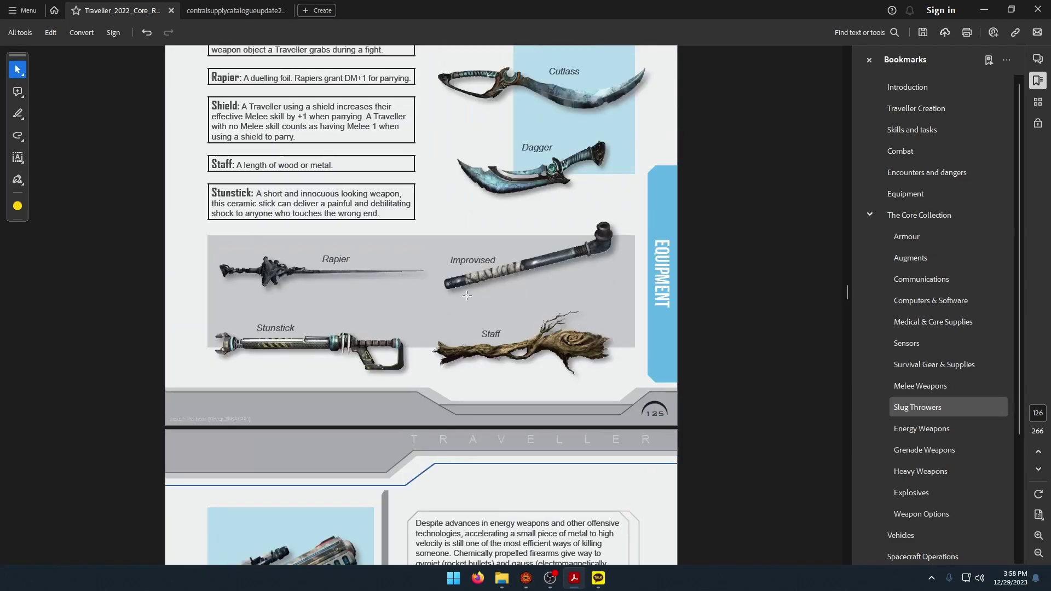
pyautogui.scroll(-7, 472, 334)
pyautogui.scroll(-15, 472, 333)
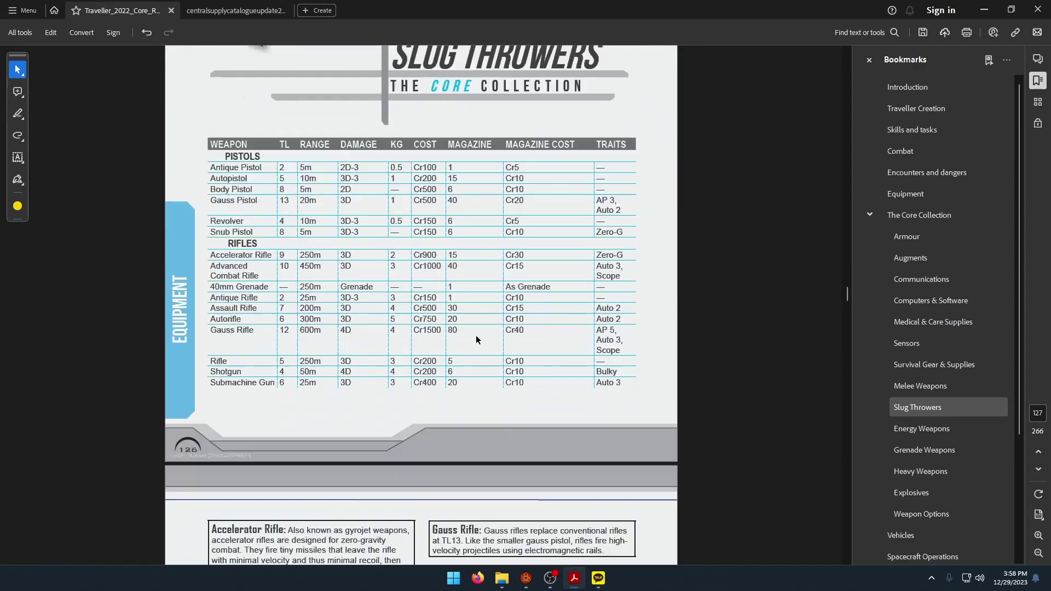
pyautogui.scroll(-10, 476, 335)
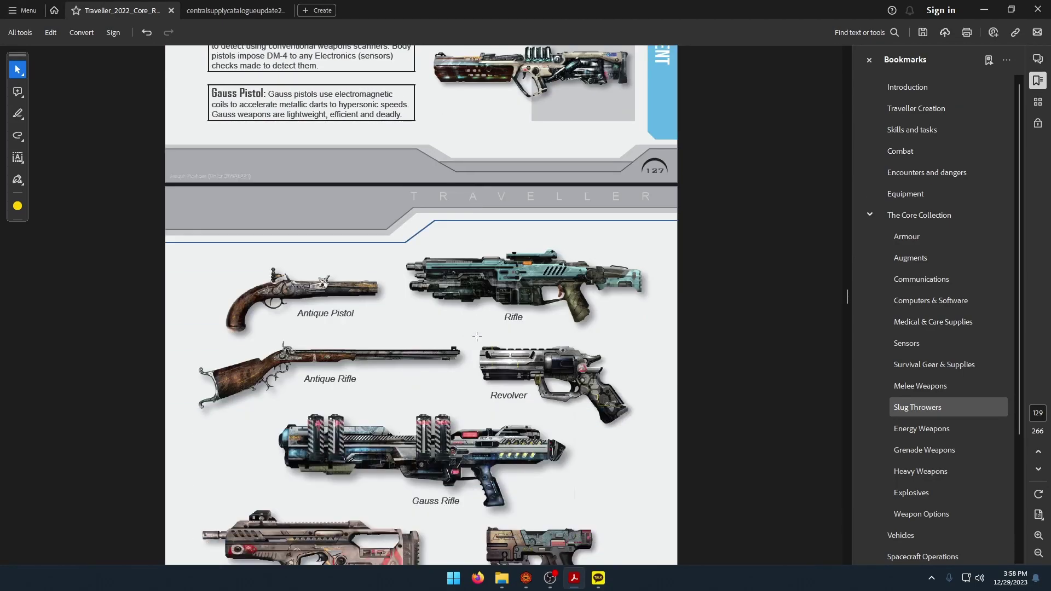
pyautogui.scroll(-3, 476, 340)
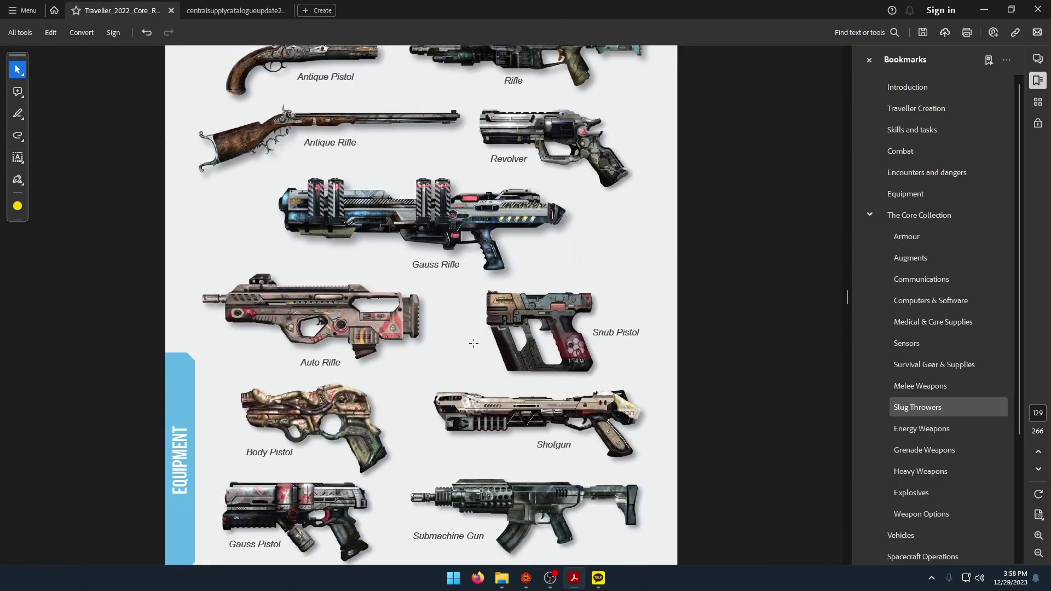
pyautogui.scroll(-4, 477, 342)
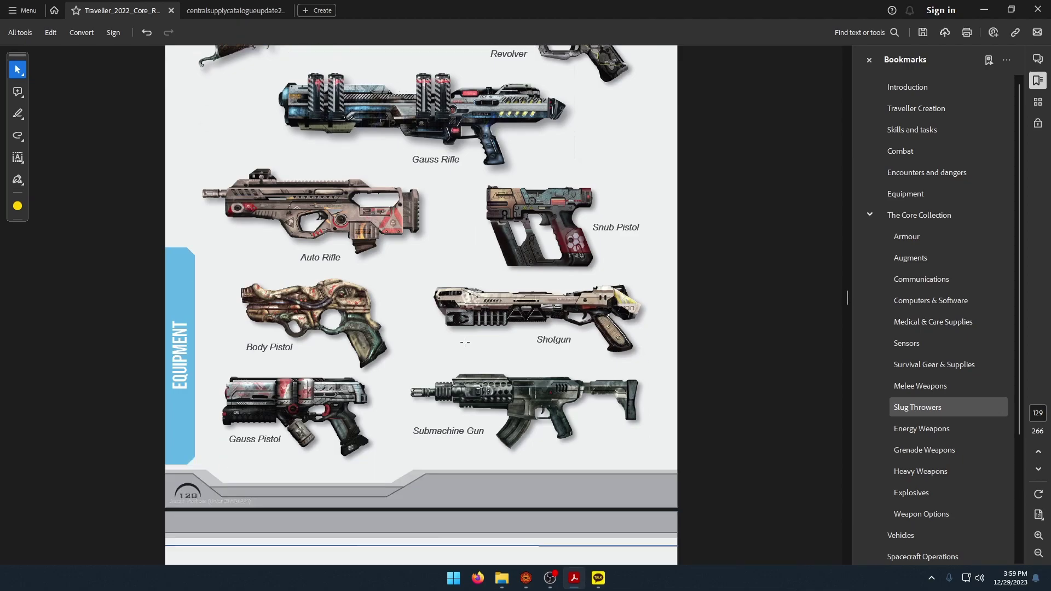
pyautogui.scroll(13, 367, 335)
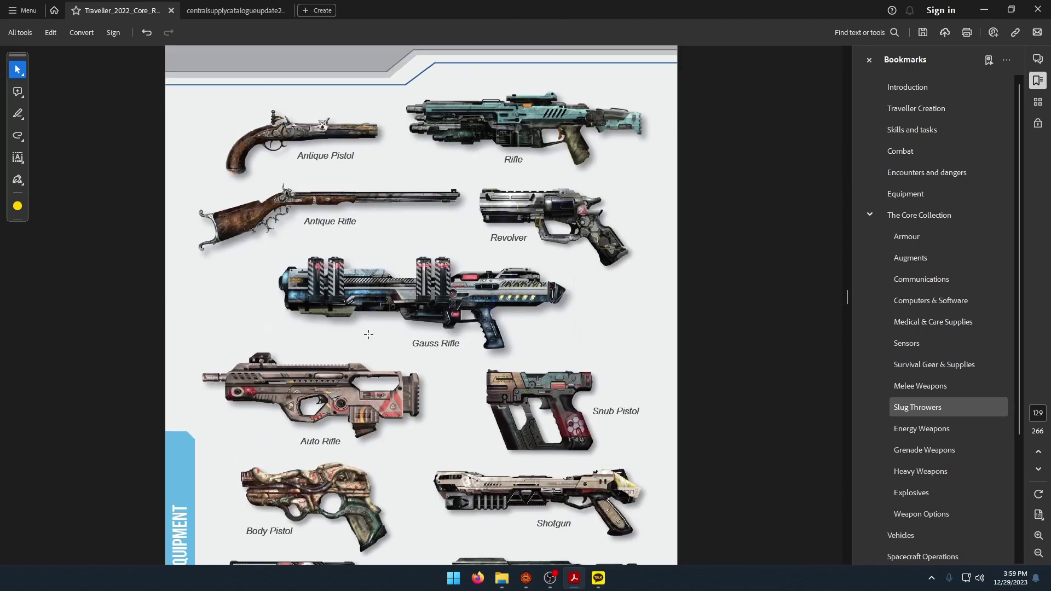
pyautogui.scroll(14, 371, 334)
pyautogui.scroll(-2, 376, 403)
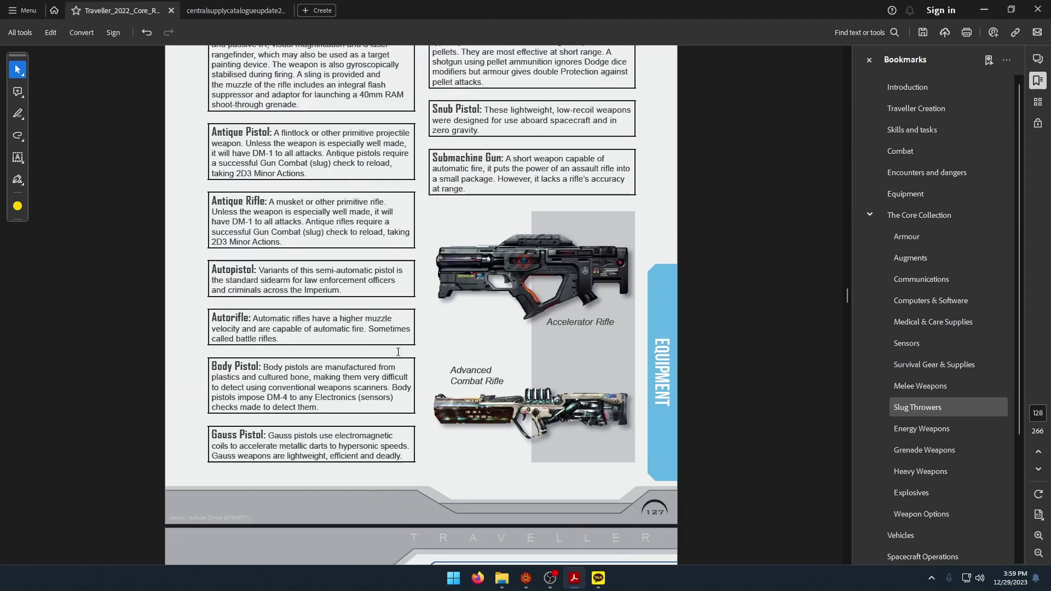